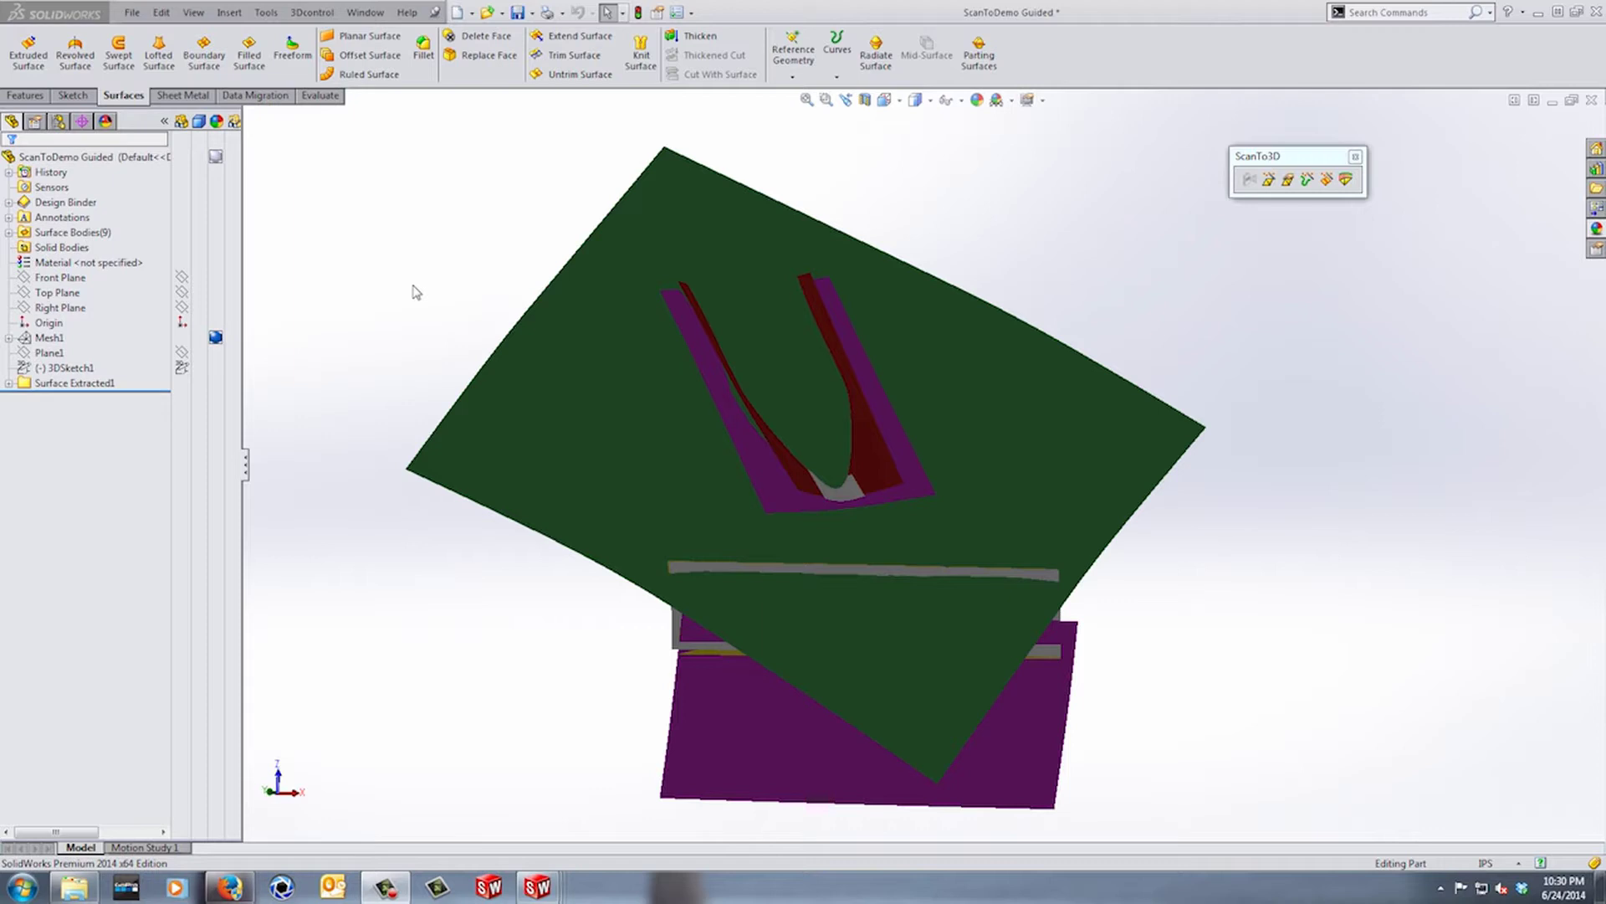
# - Examine the untrimmed extracted surfaces of the guided scan from all around
pyautogui.click(457, 273)
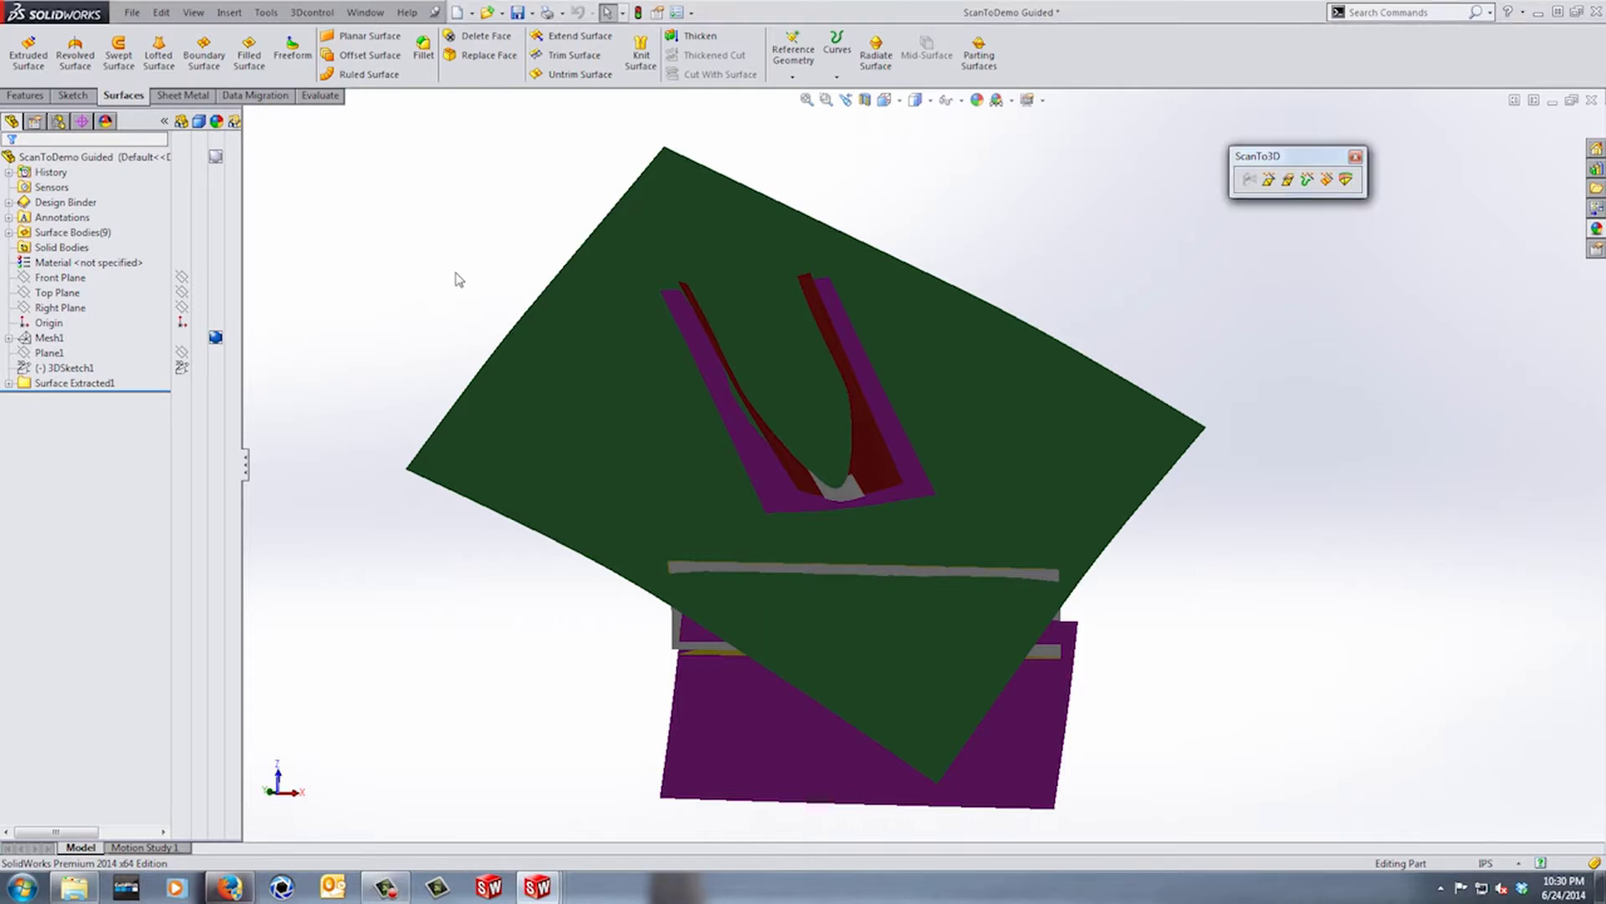
pyautogui.press('Left')
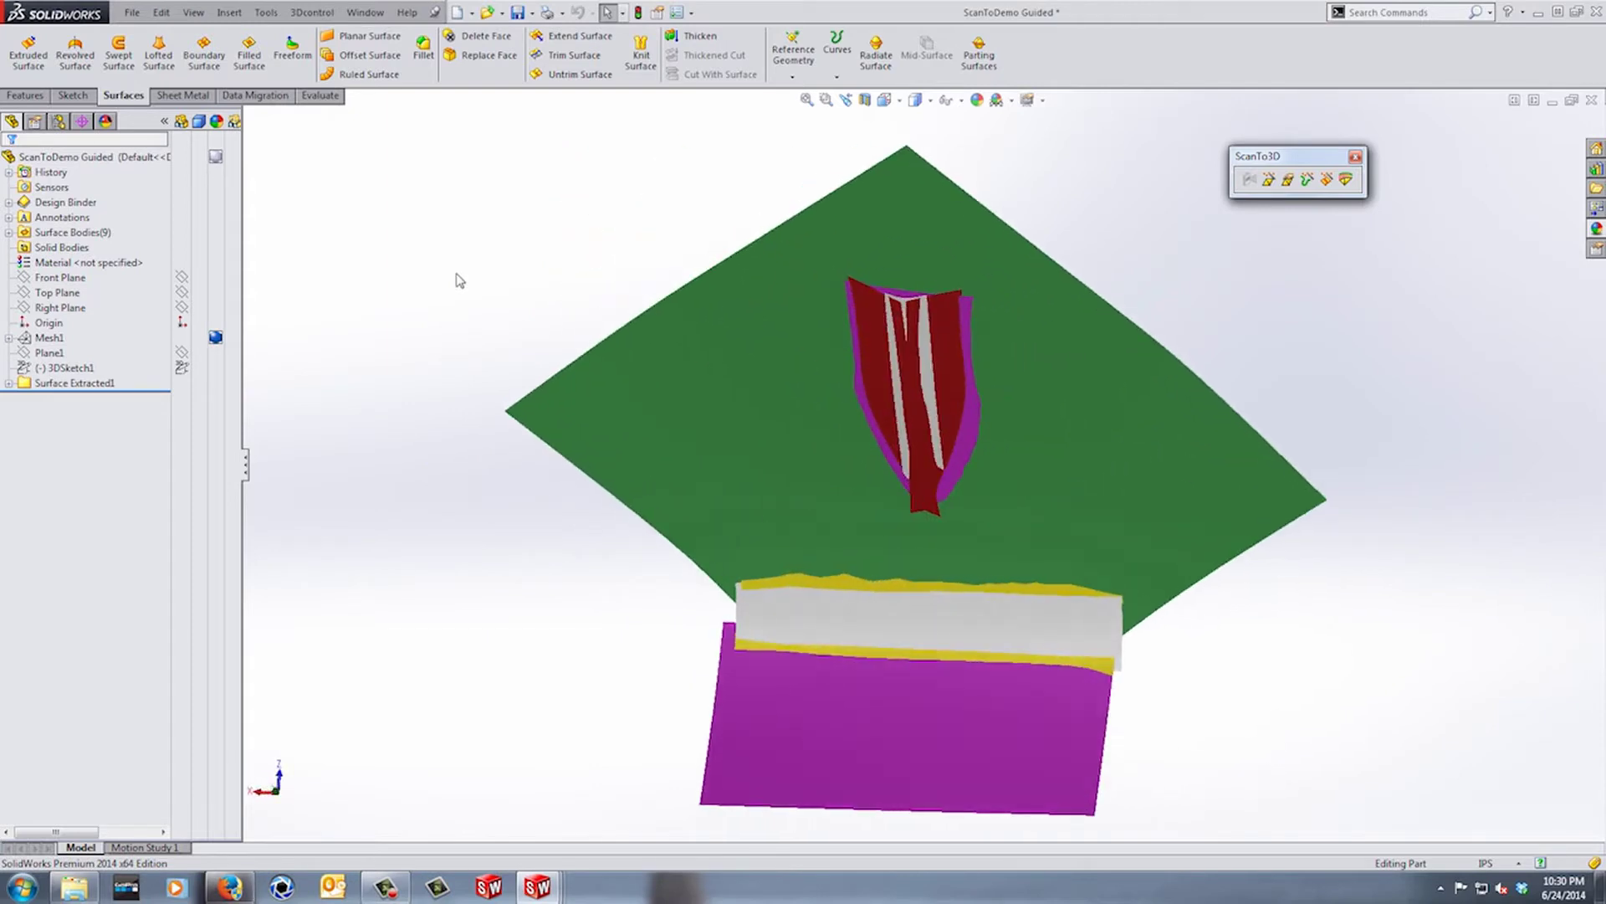
pyautogui.press('Left')
pyautogui.press('Left')
pyautogui.press('Left')
pyautogui.press('Left')
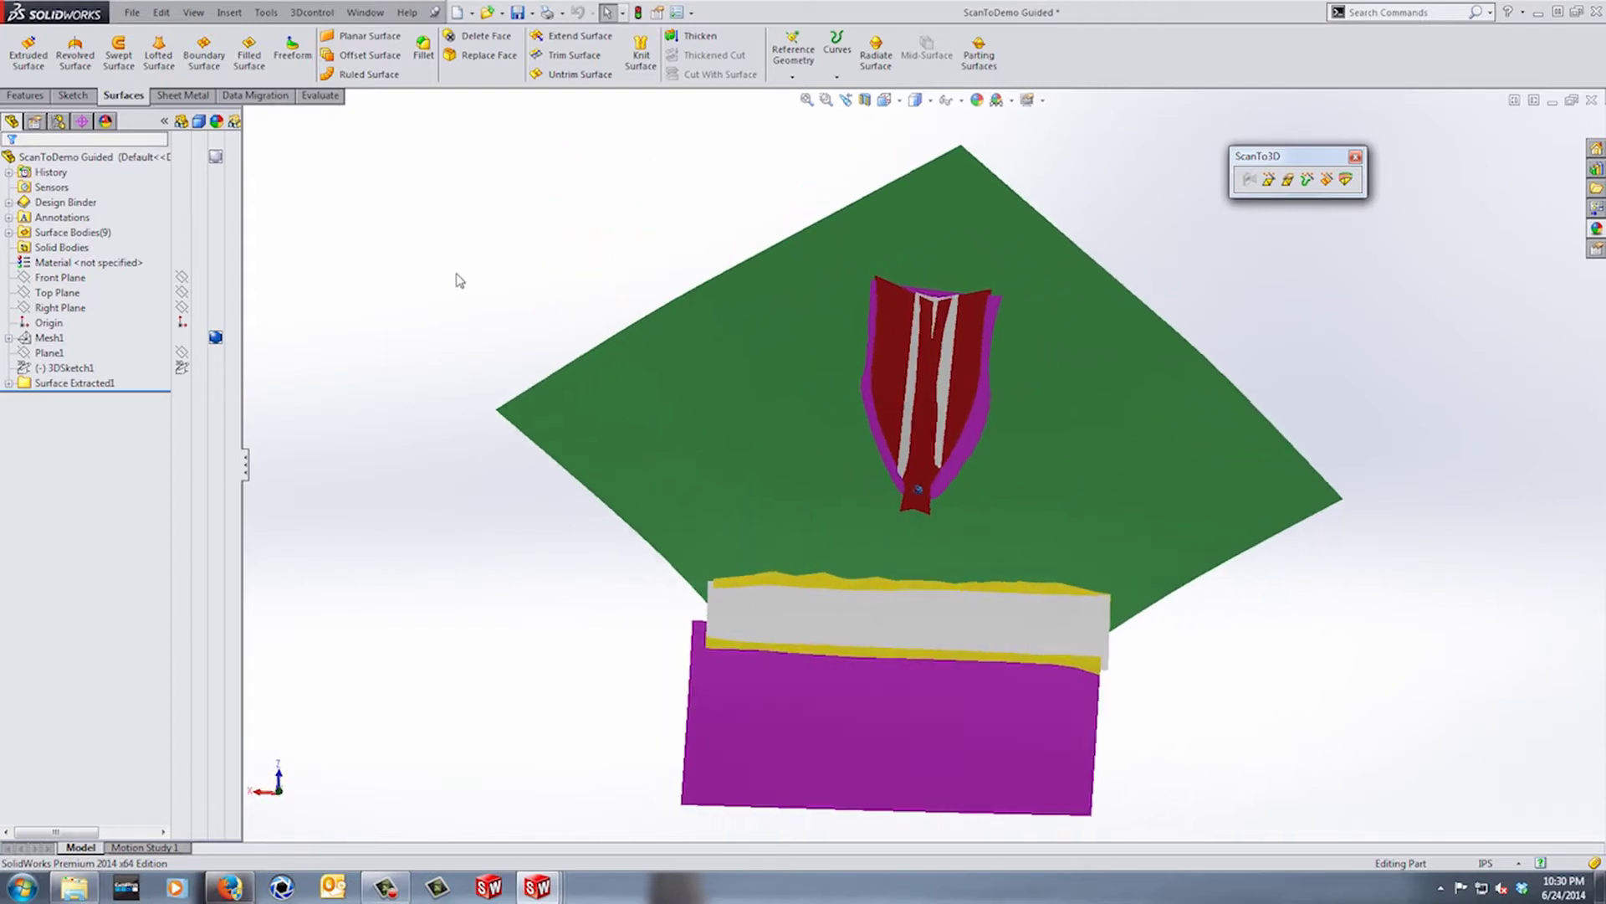
pyautogui.press('Left')
pyautogui.press('Left')
pyautogui.press('Left')
pyautogui.press('Left')
pyautogui.press('Left')
pyautogui.press('Left')
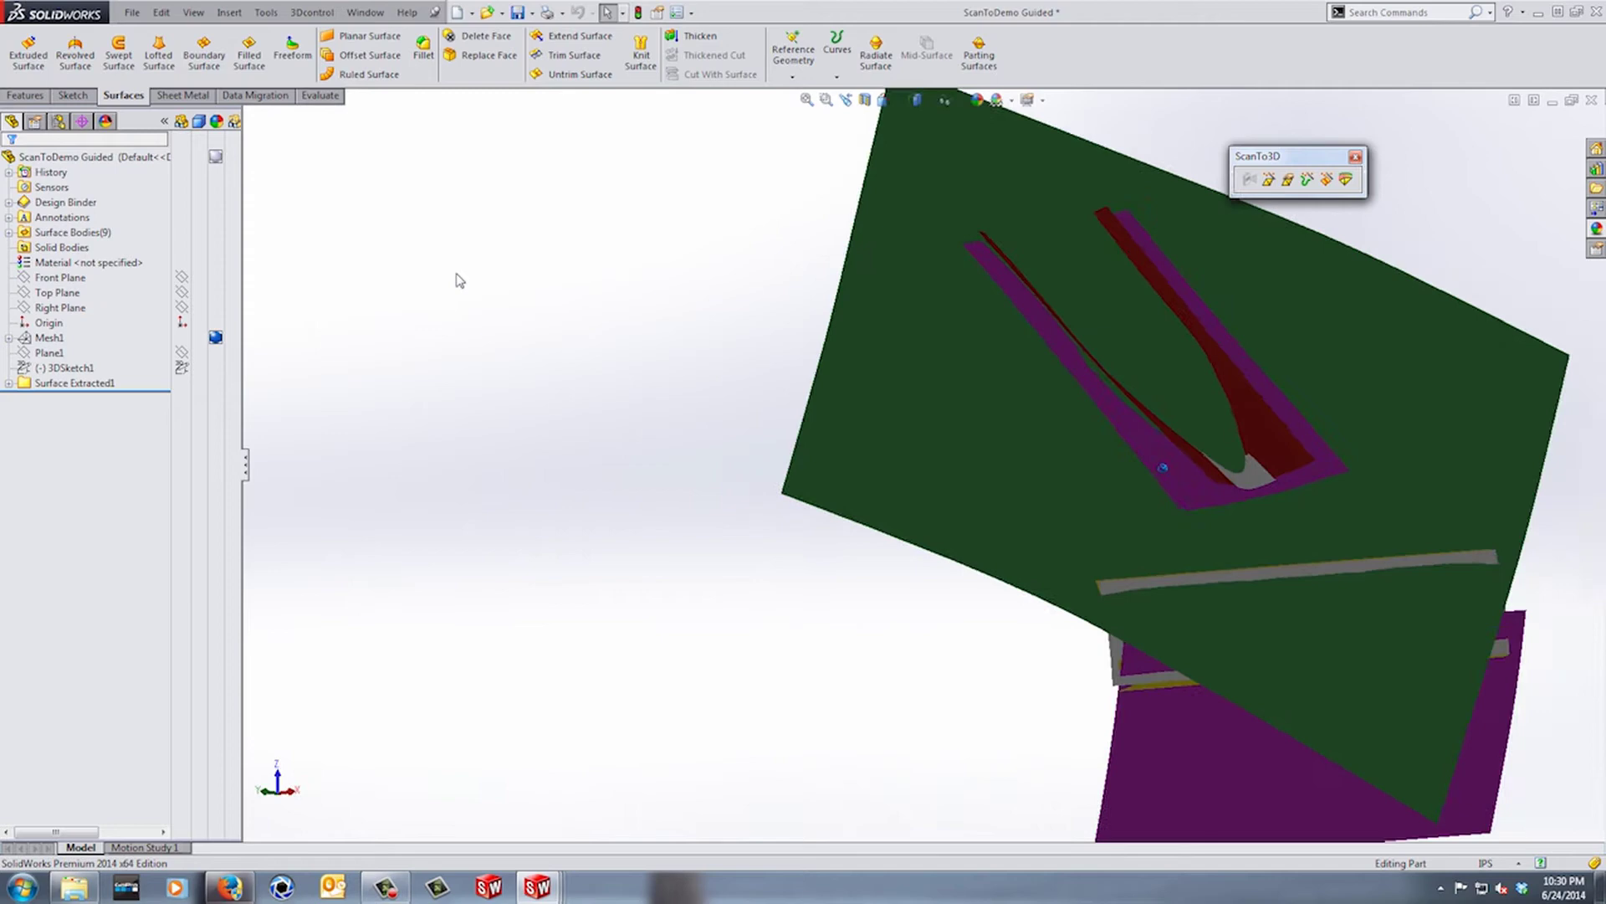
pyautogui.press('Left')
pyautogui.press('Left')
pyautogui.press('Left')
pyautogui.press('Left')
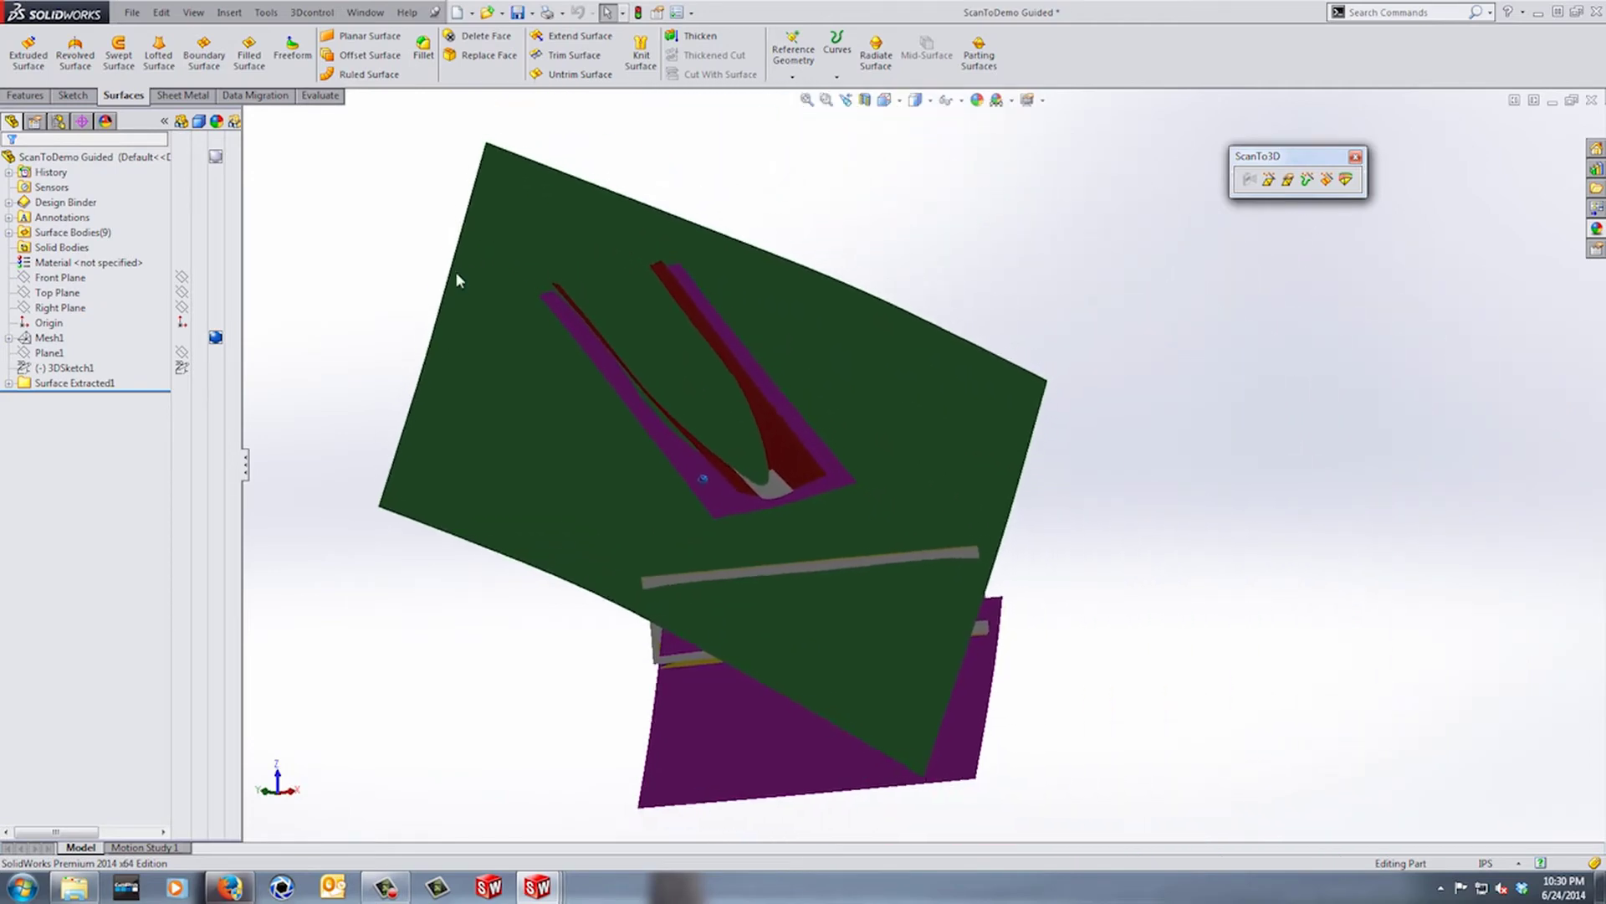
# - Switch to the ScanToDemo Guided Finished part and inspect its main, lower and scoop faces
pyautogui.click(364, 11)
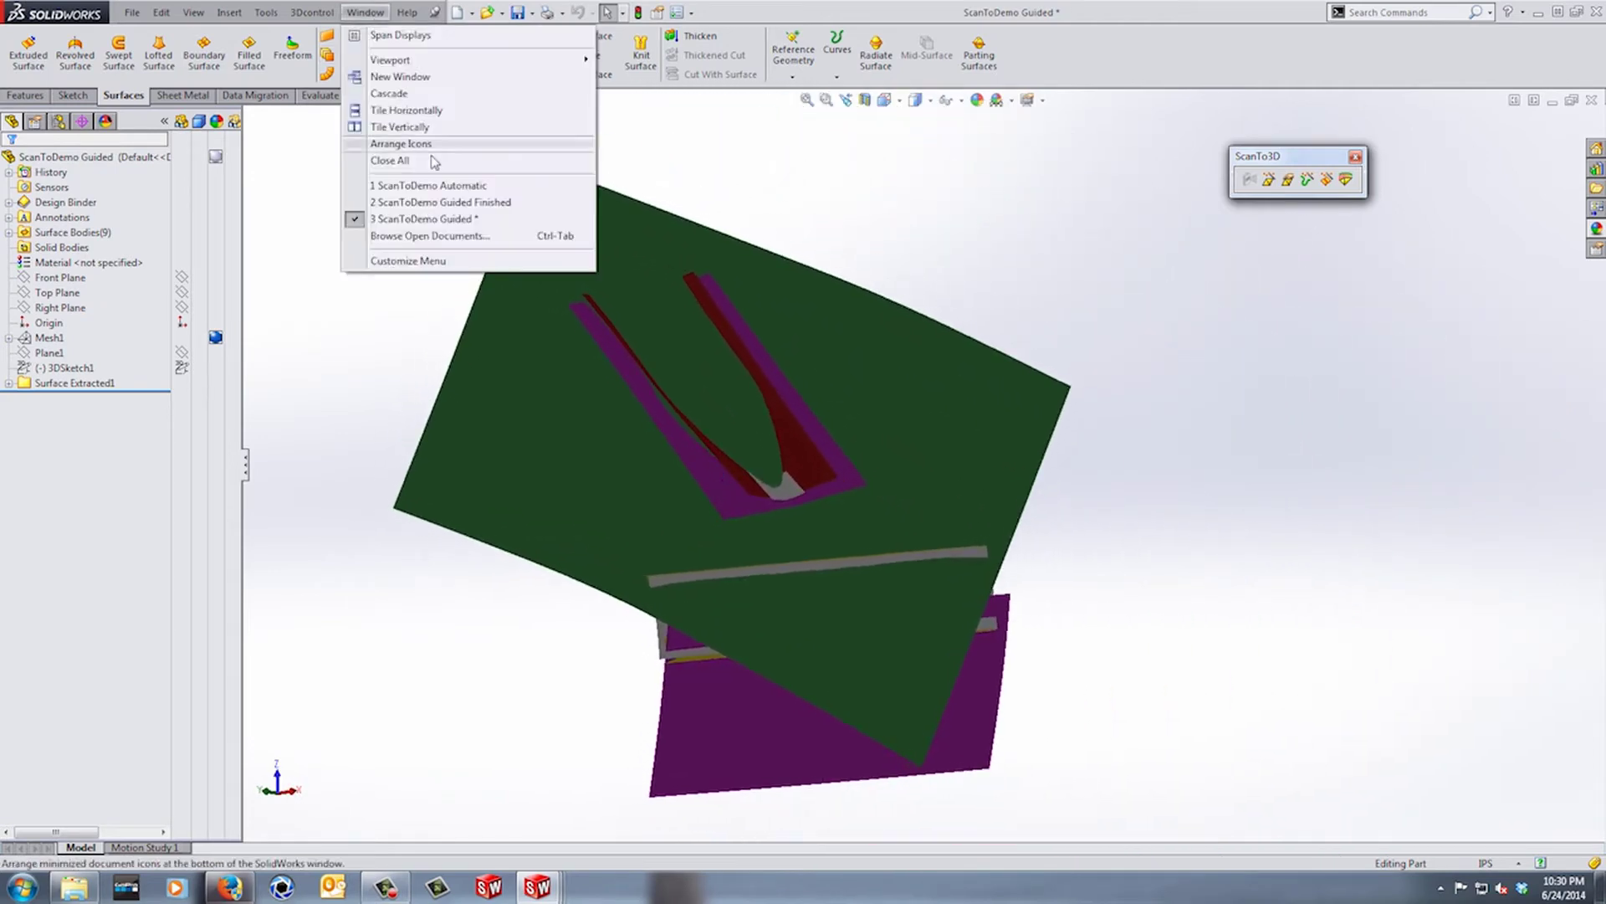
pyautogui.click(456, 206)
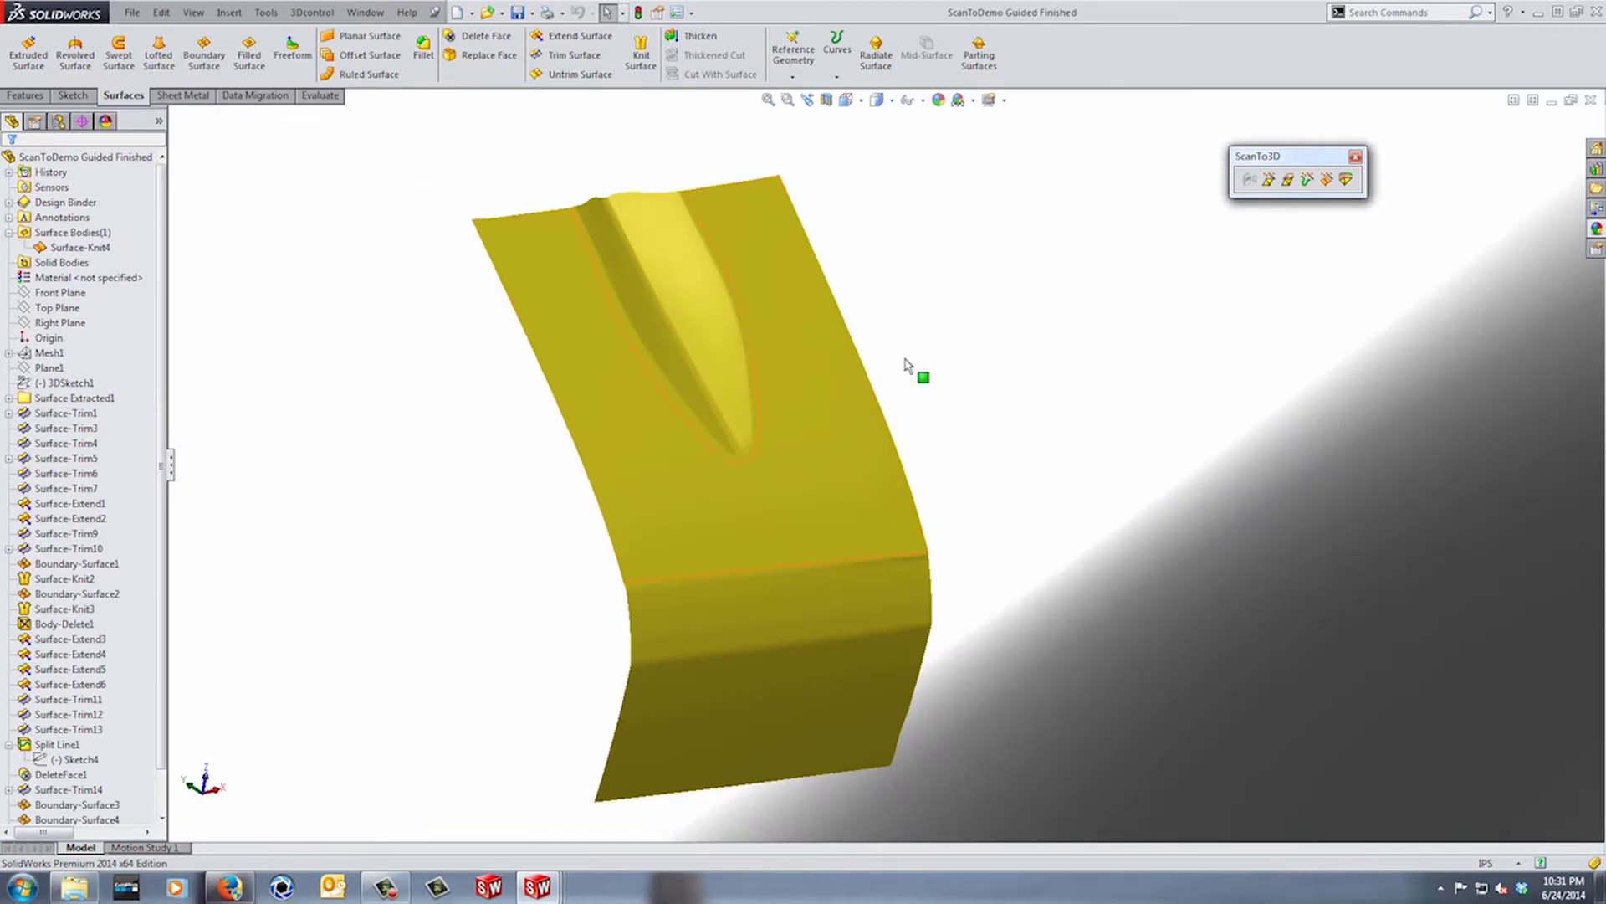
pyautogui.scroll(-3, 920, 527)
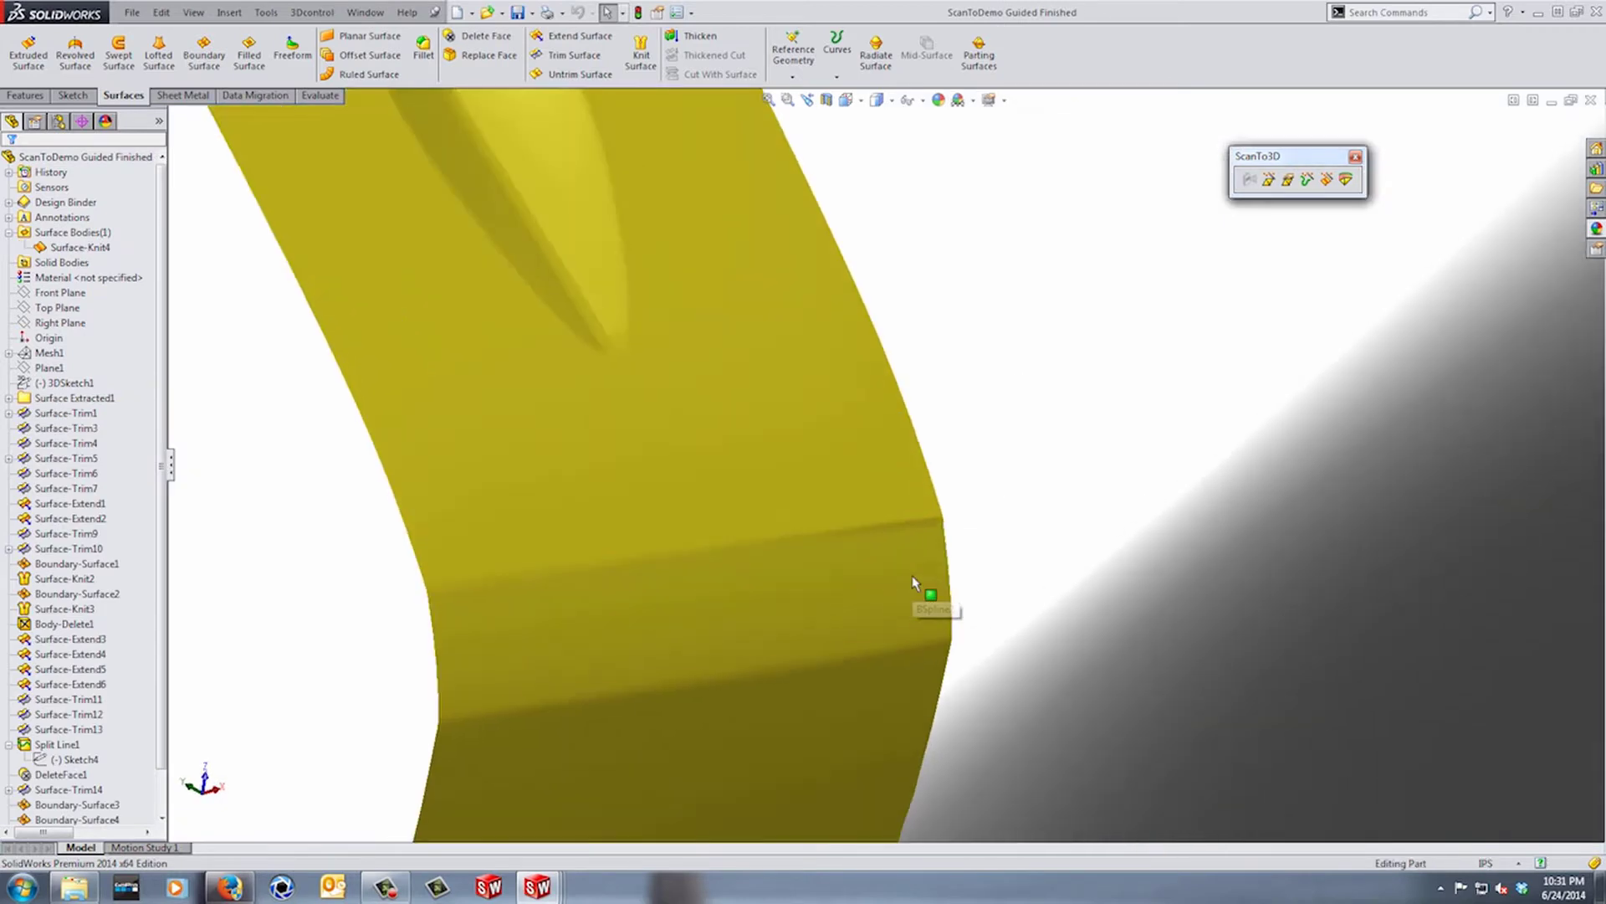
pyautogui.scroll(5, 944, 558)
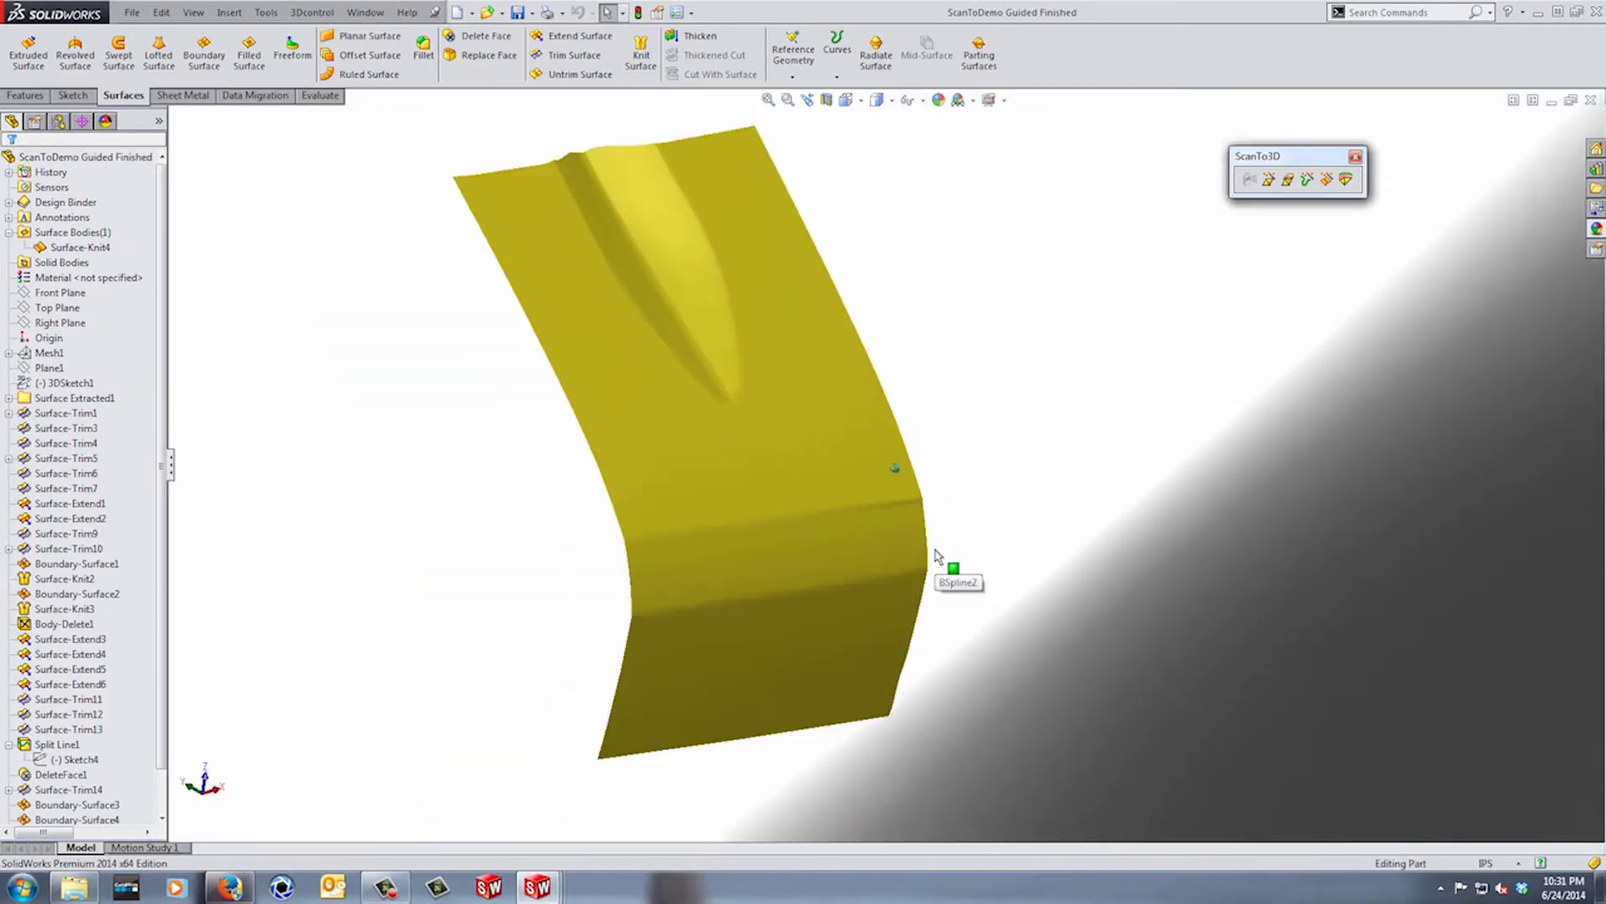
pyautogui.click(788, 390)
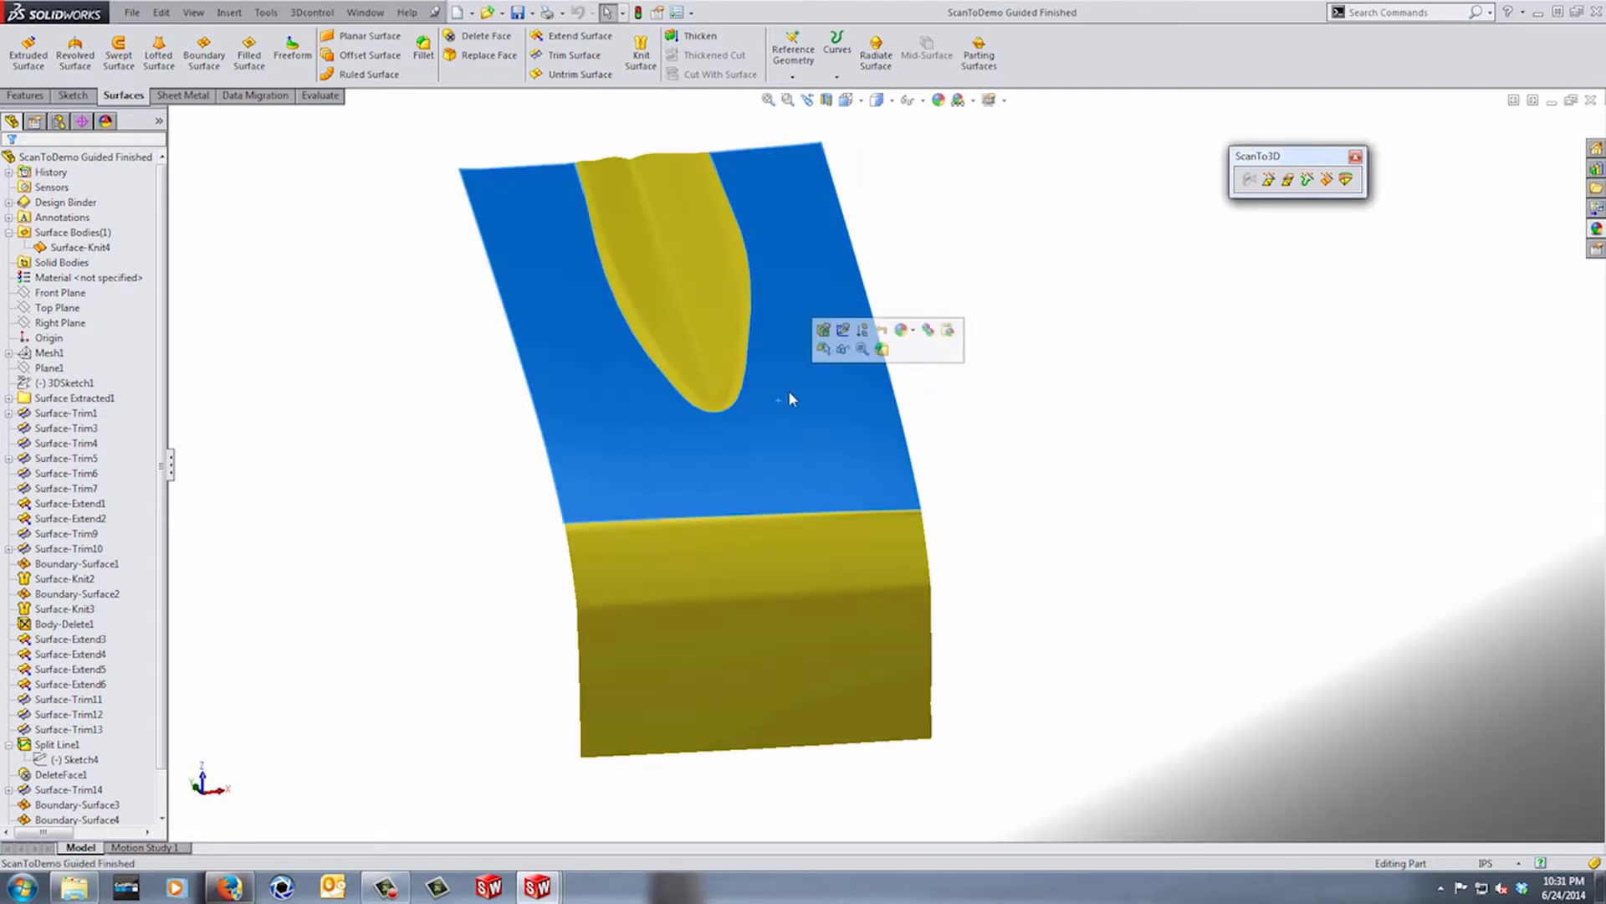
pyautogui.click(796, 548)
pyautogui.click(787, 645)
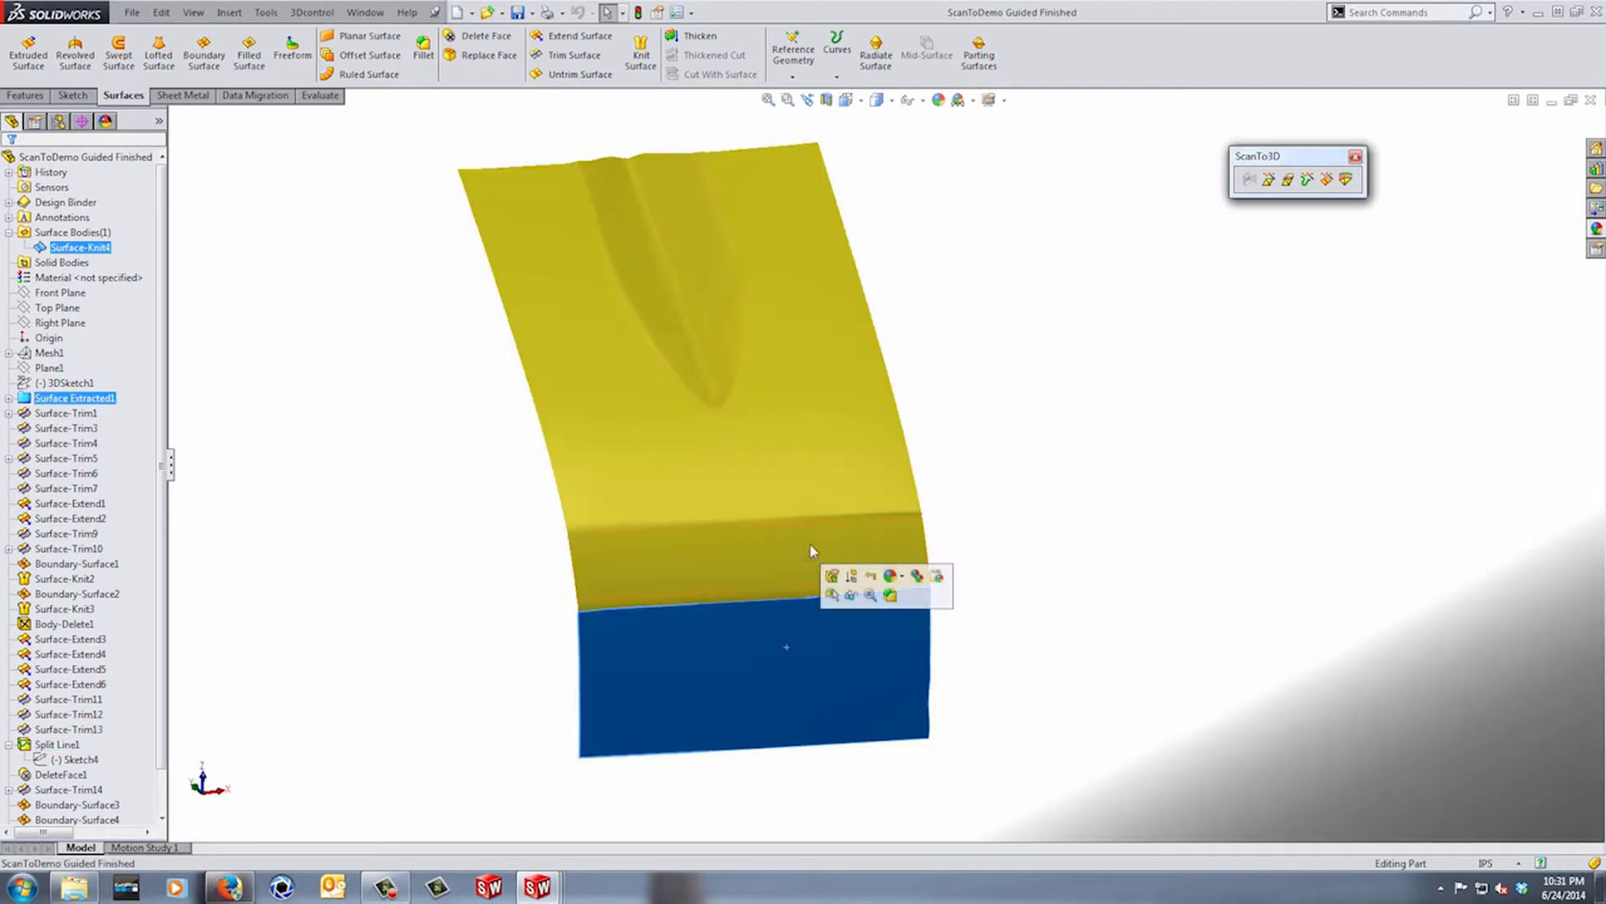
pyautogui.scroll(1, 810, 544)
pyautogui.click(725, 347)
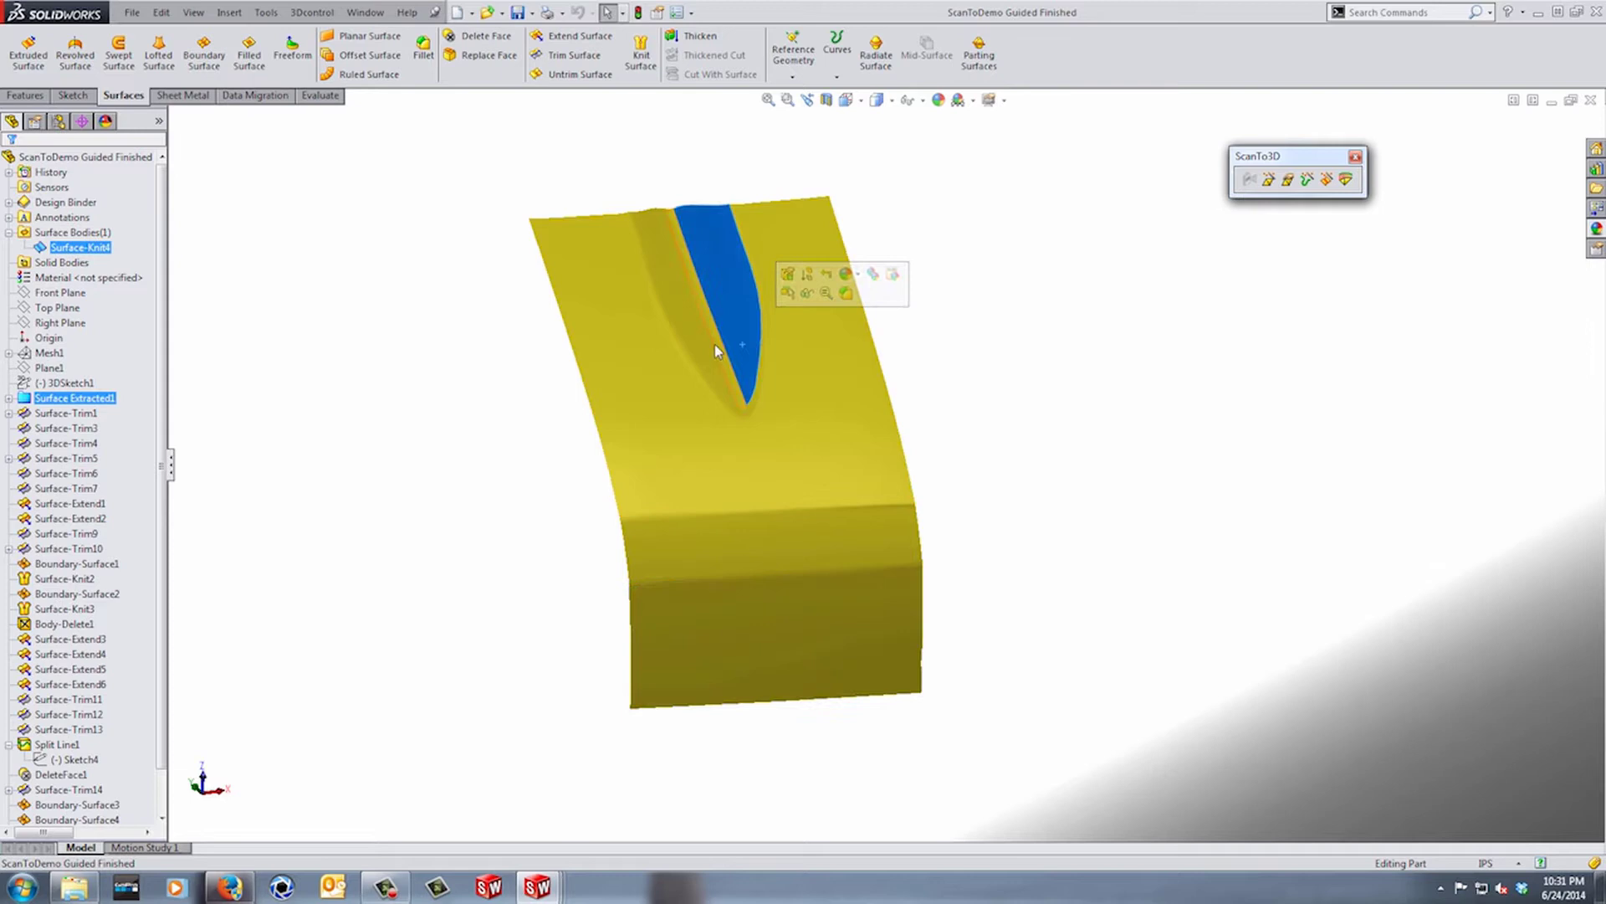
pyautogui.click(628, 195)
# - Switch to the ScanToDemo Automatic part and inspect the individual face patches that make up its surface
pyautogui.click(365, 11)
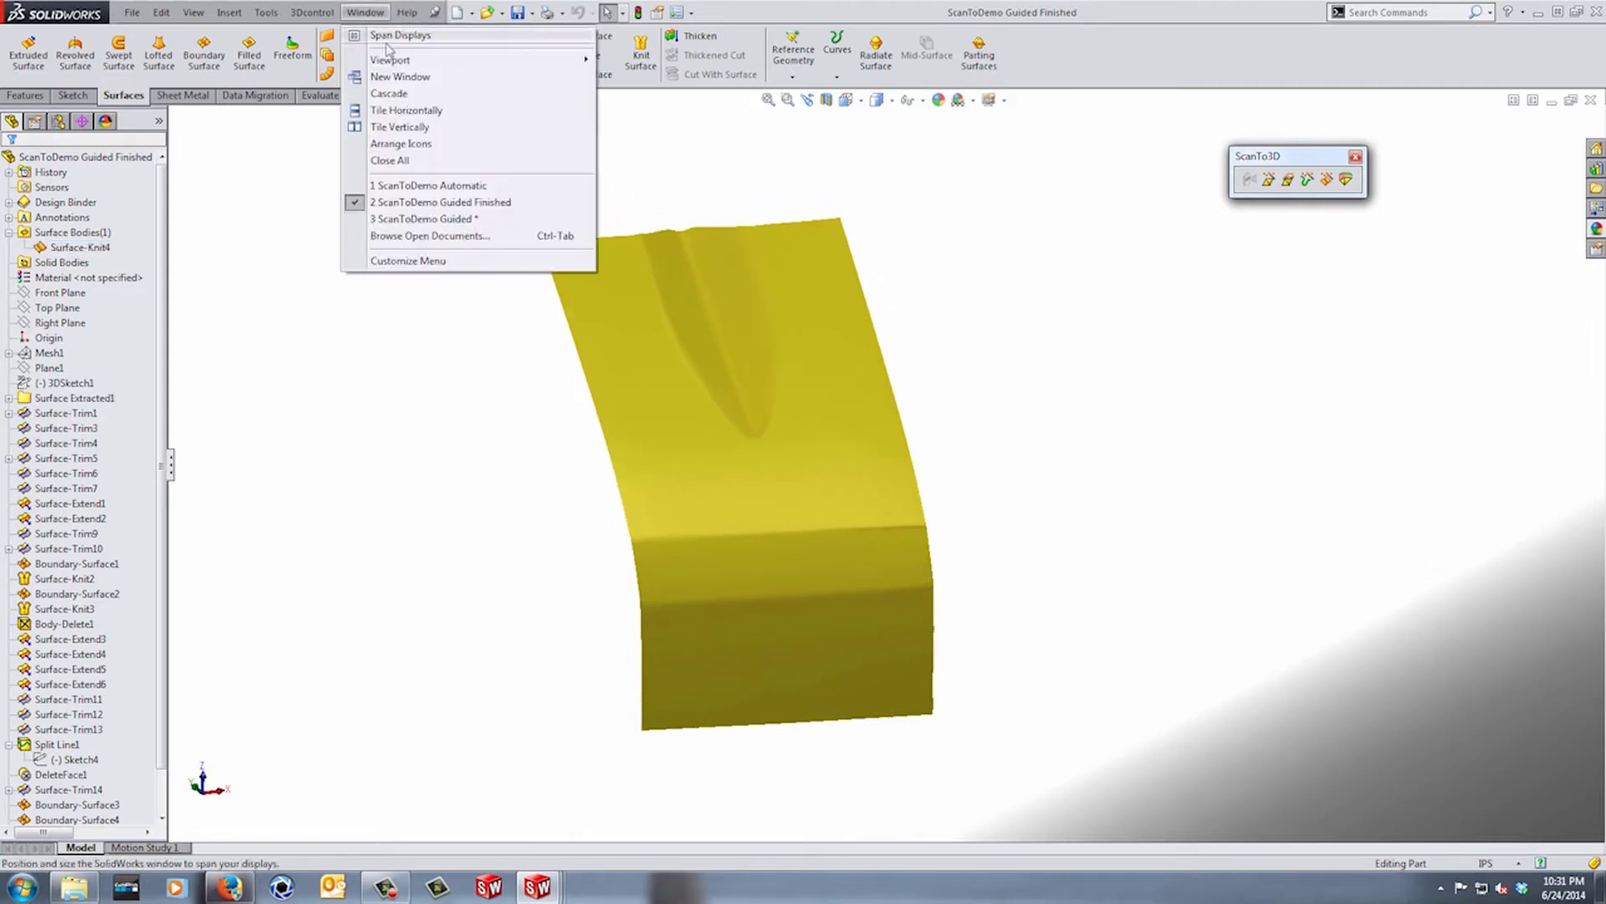
pyautogui.click(452, 187)
pyautogui.click(862, 554)
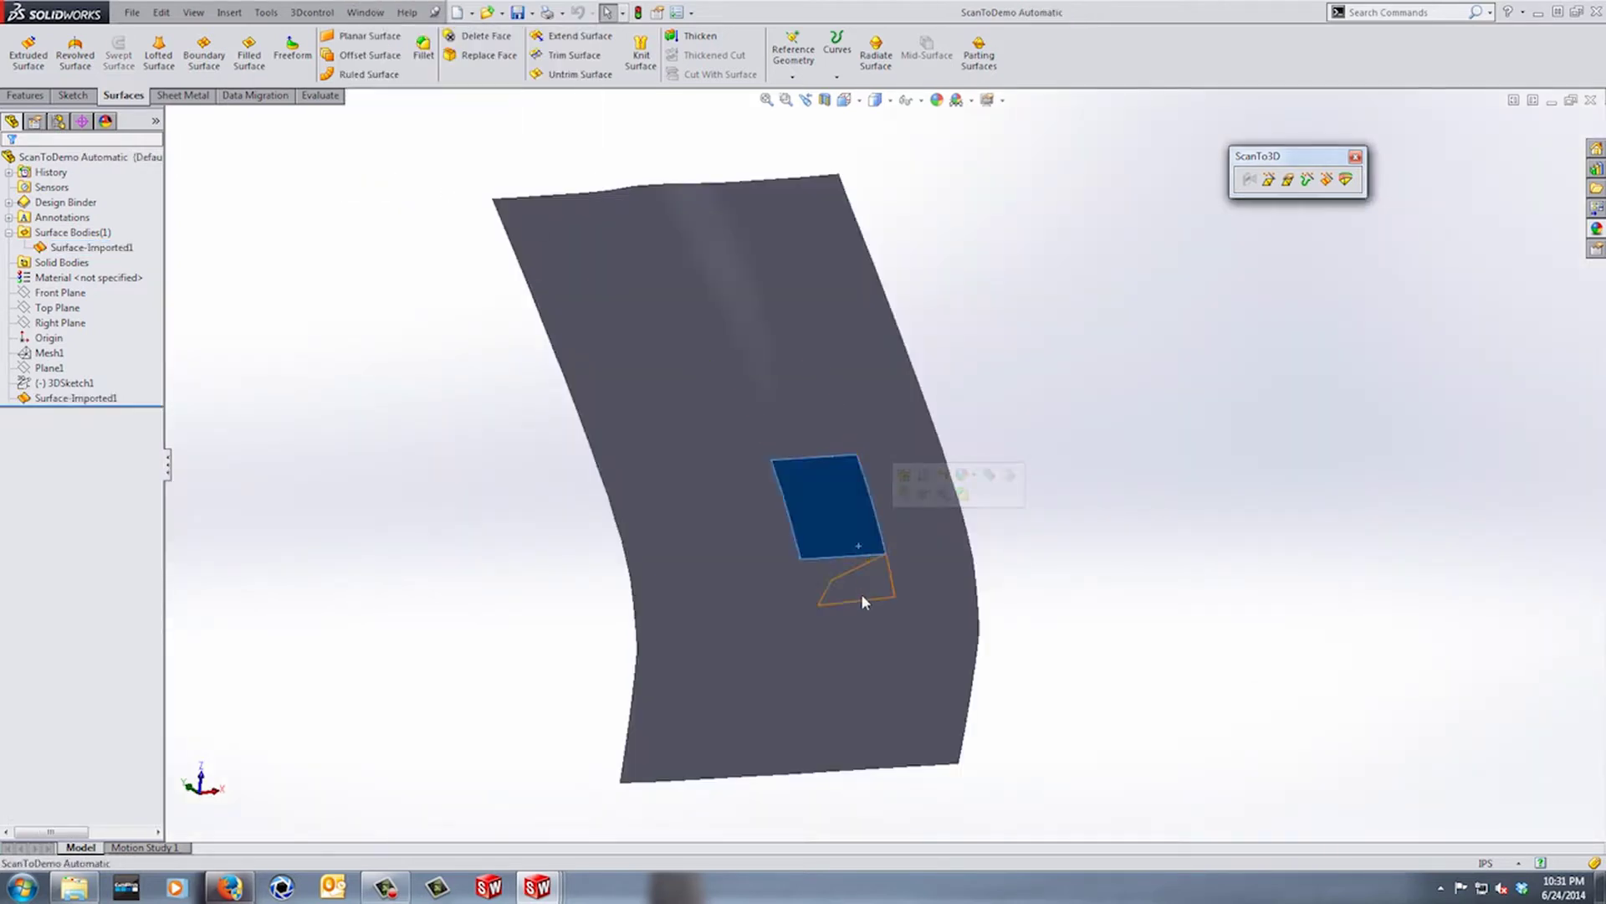
pyautogui.click(843, 597)
pyautogui.click(808, 596)
pyautogui.click(803, 618)
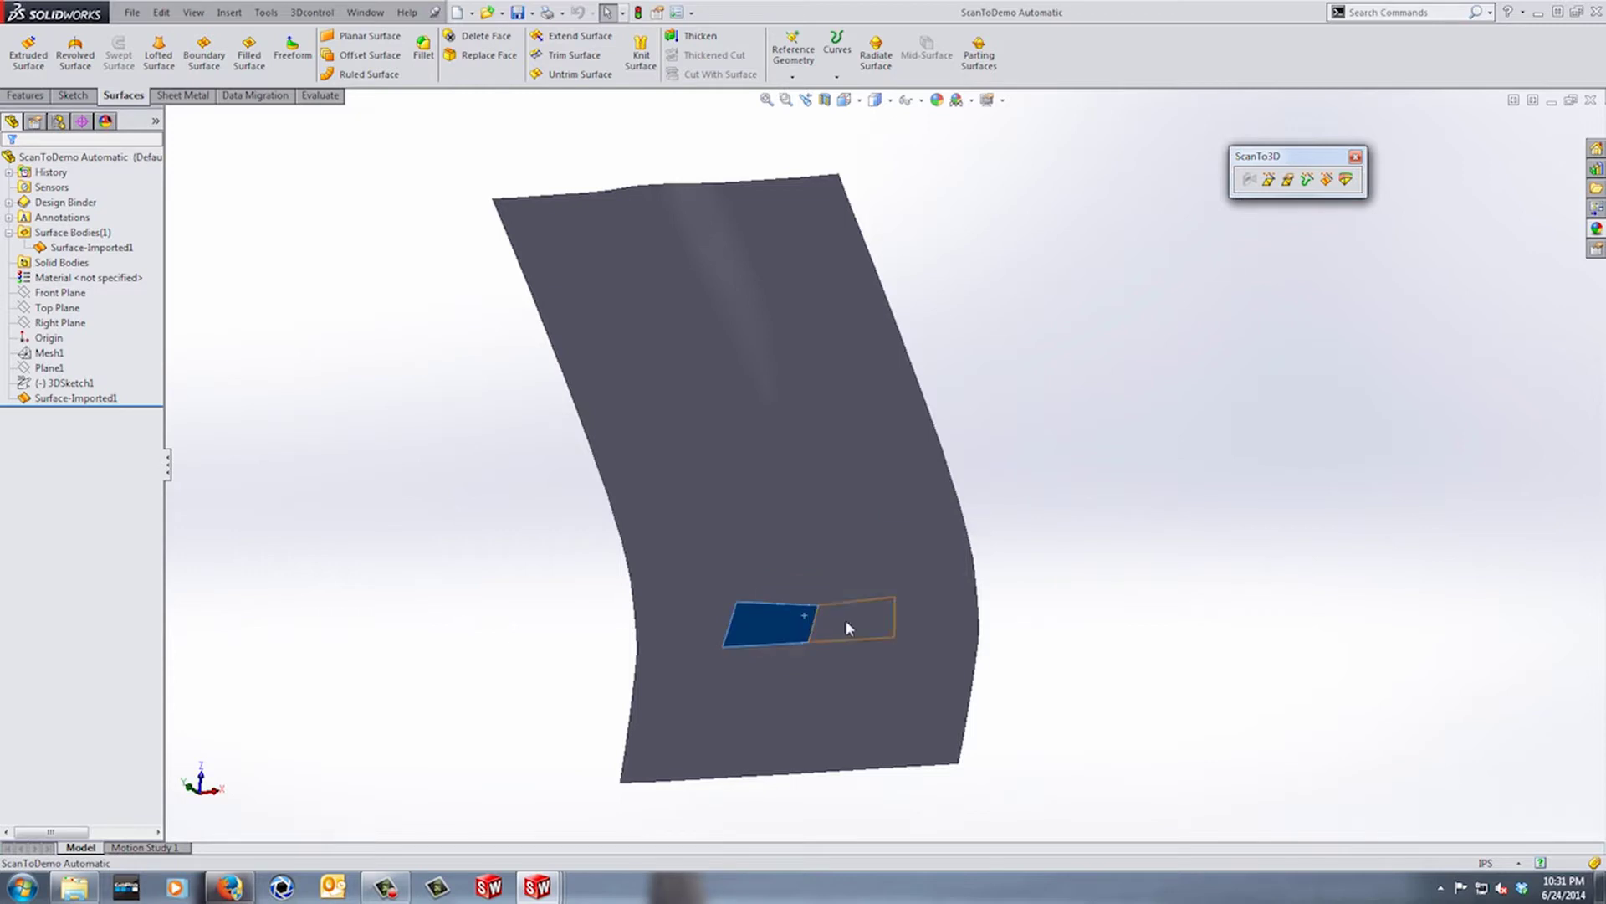
pyautogui.click(845, 623)
pyautogui.click(853, 665)
pyautogui.click(847, 730)
pyautogui.click(768, 734)
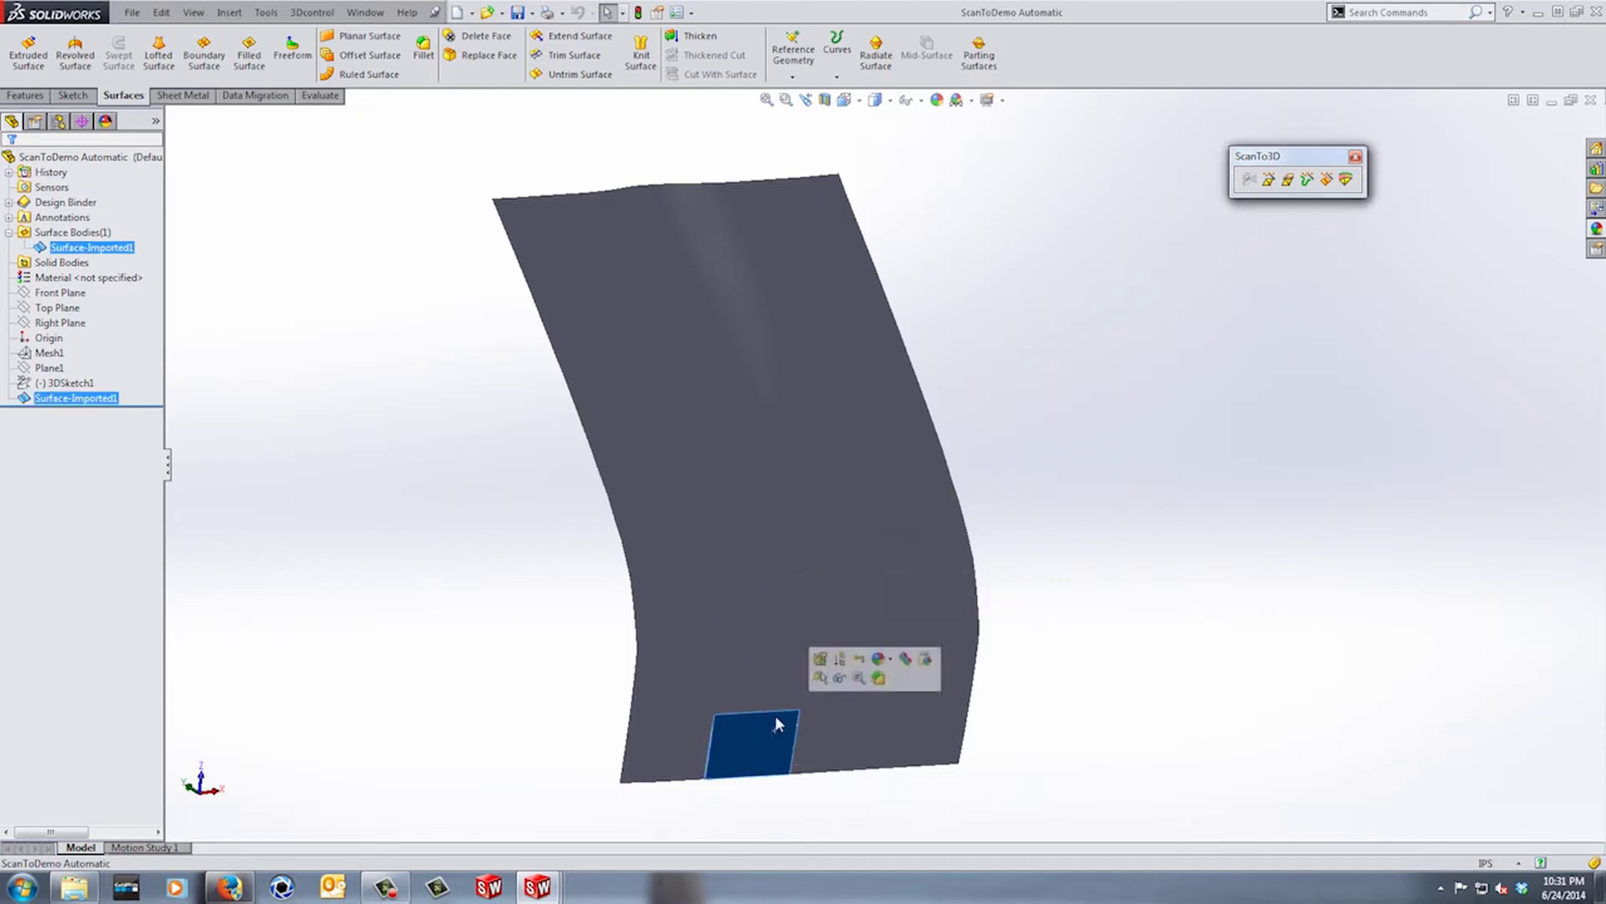
pyautogui.click(768, 687)
pyautogui.click(750, 623)
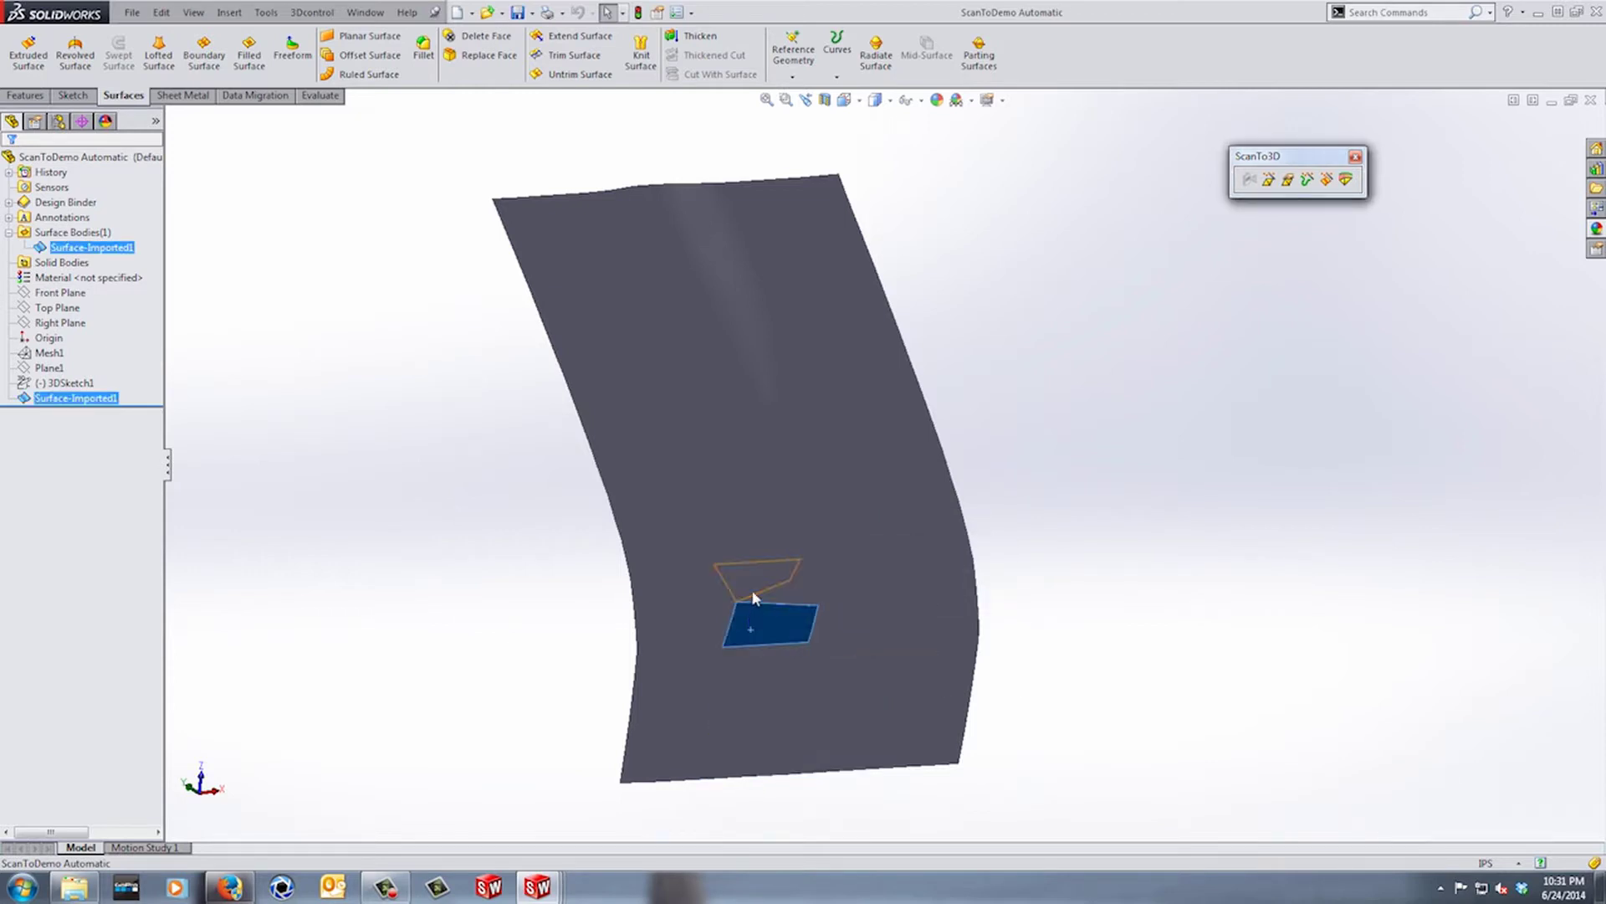
pyautogui.click(753, 586)
pyautogui.click(756, 335)
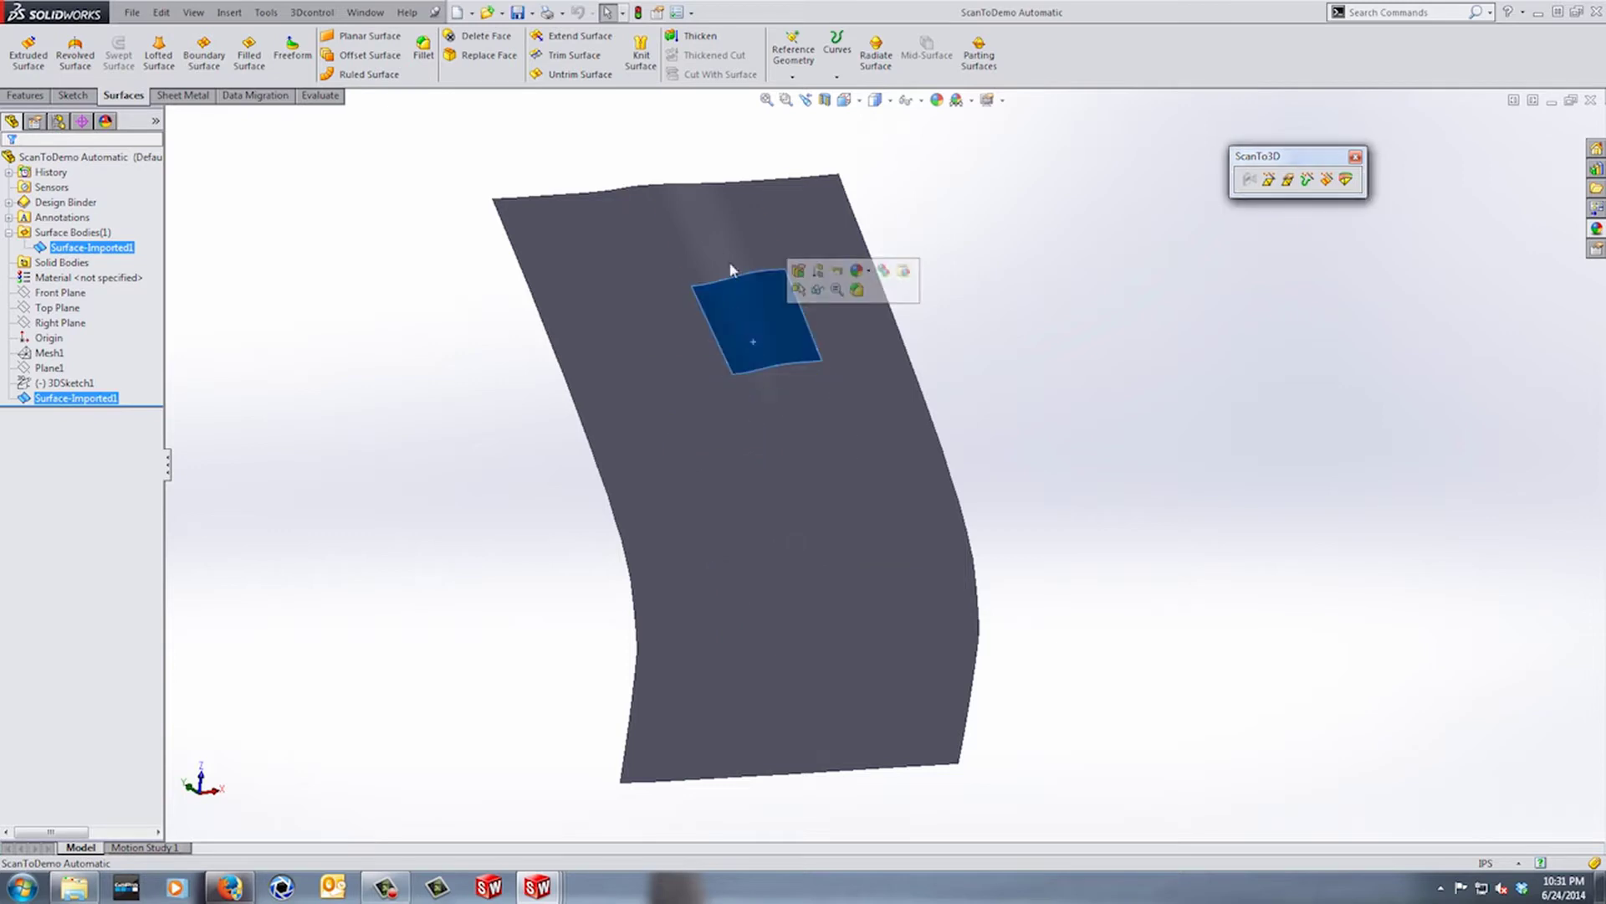
pyautogui.click(730, 251)
pyautogui.click(1022, 343)
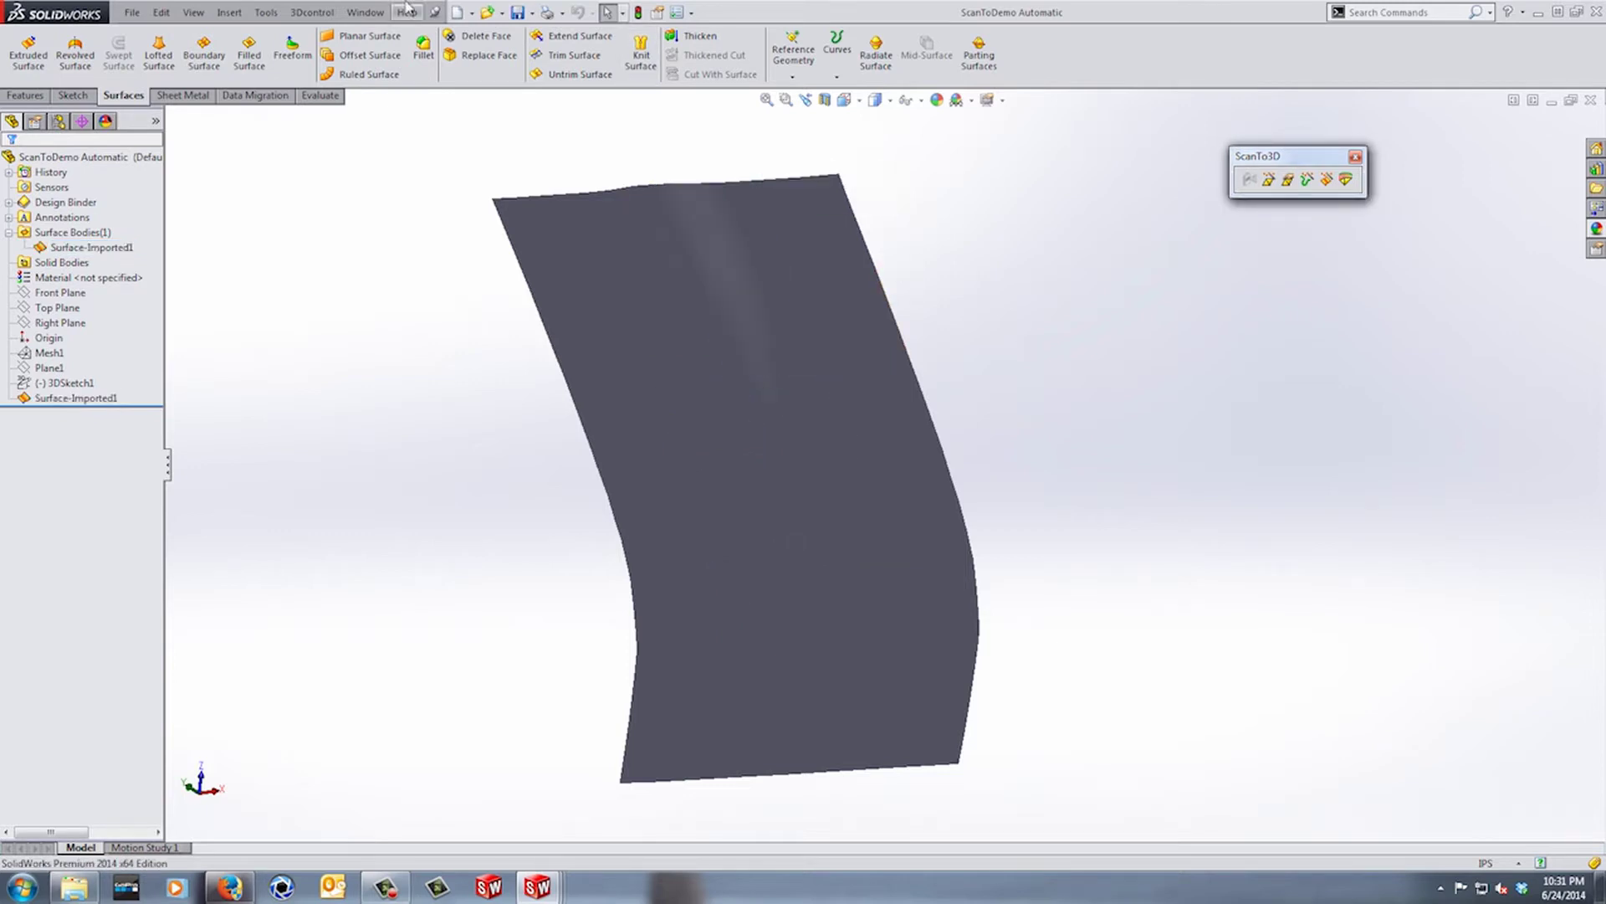
# - Return to the ScanToDemo Guided part and inspect the overlapping scoop surfaces and the large main surface
pyautogui.click(365, 12)
pyautogui.click(569, 219)
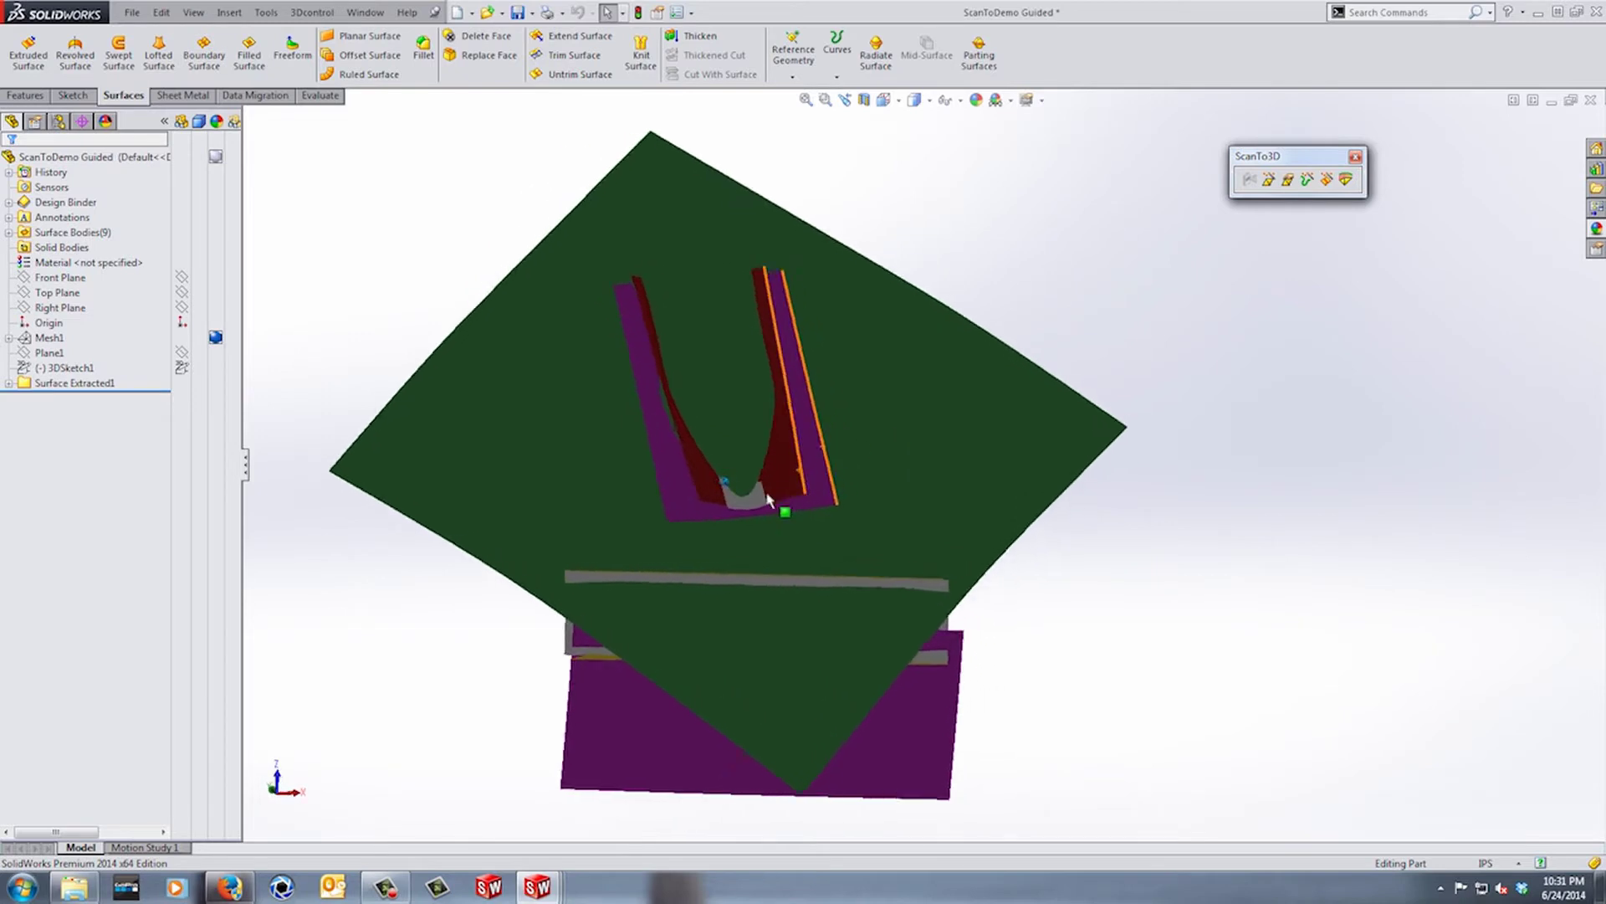
pyautogui.scroll(-2, 757, 504)
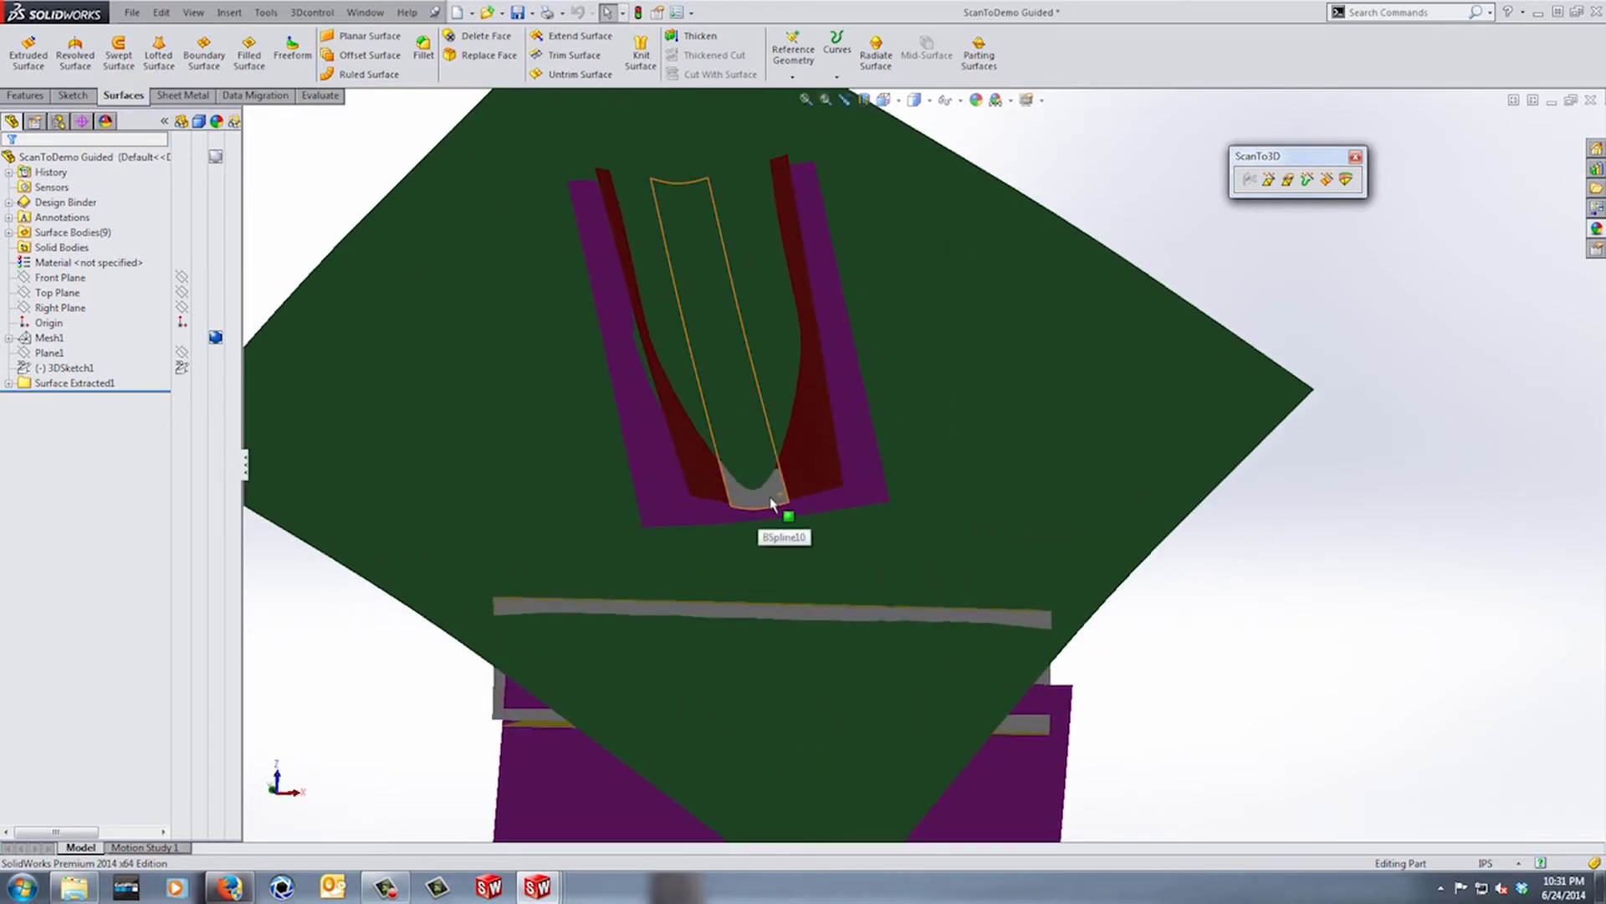
pyautogui.click(765, 499)
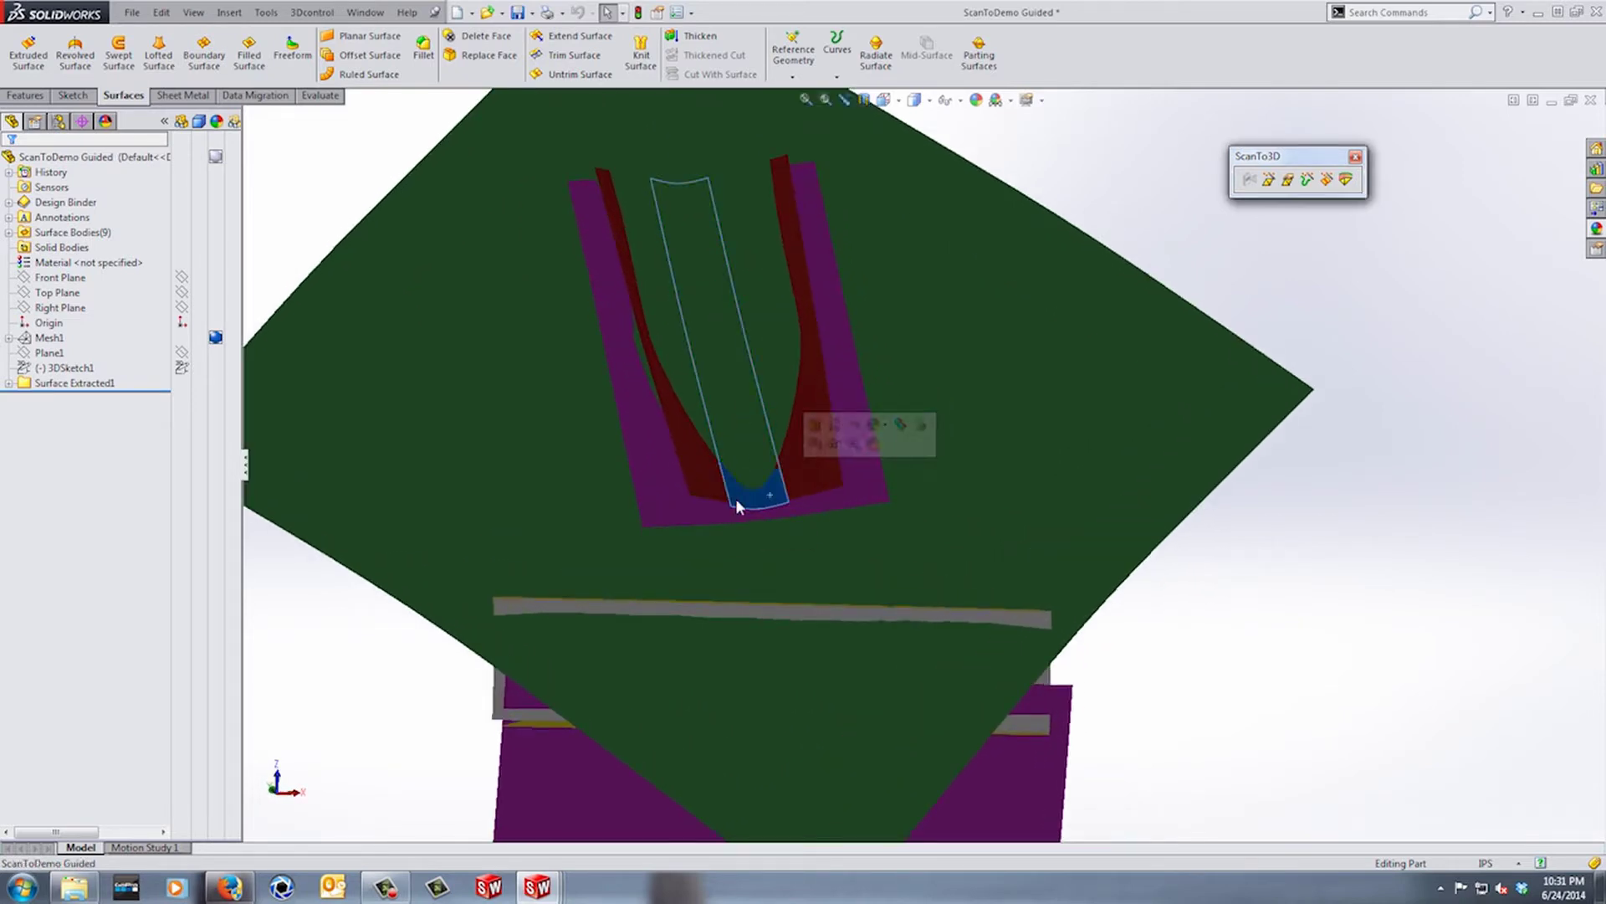
pyautogui.click(726, 485)
pyautogui.click(800, 474)
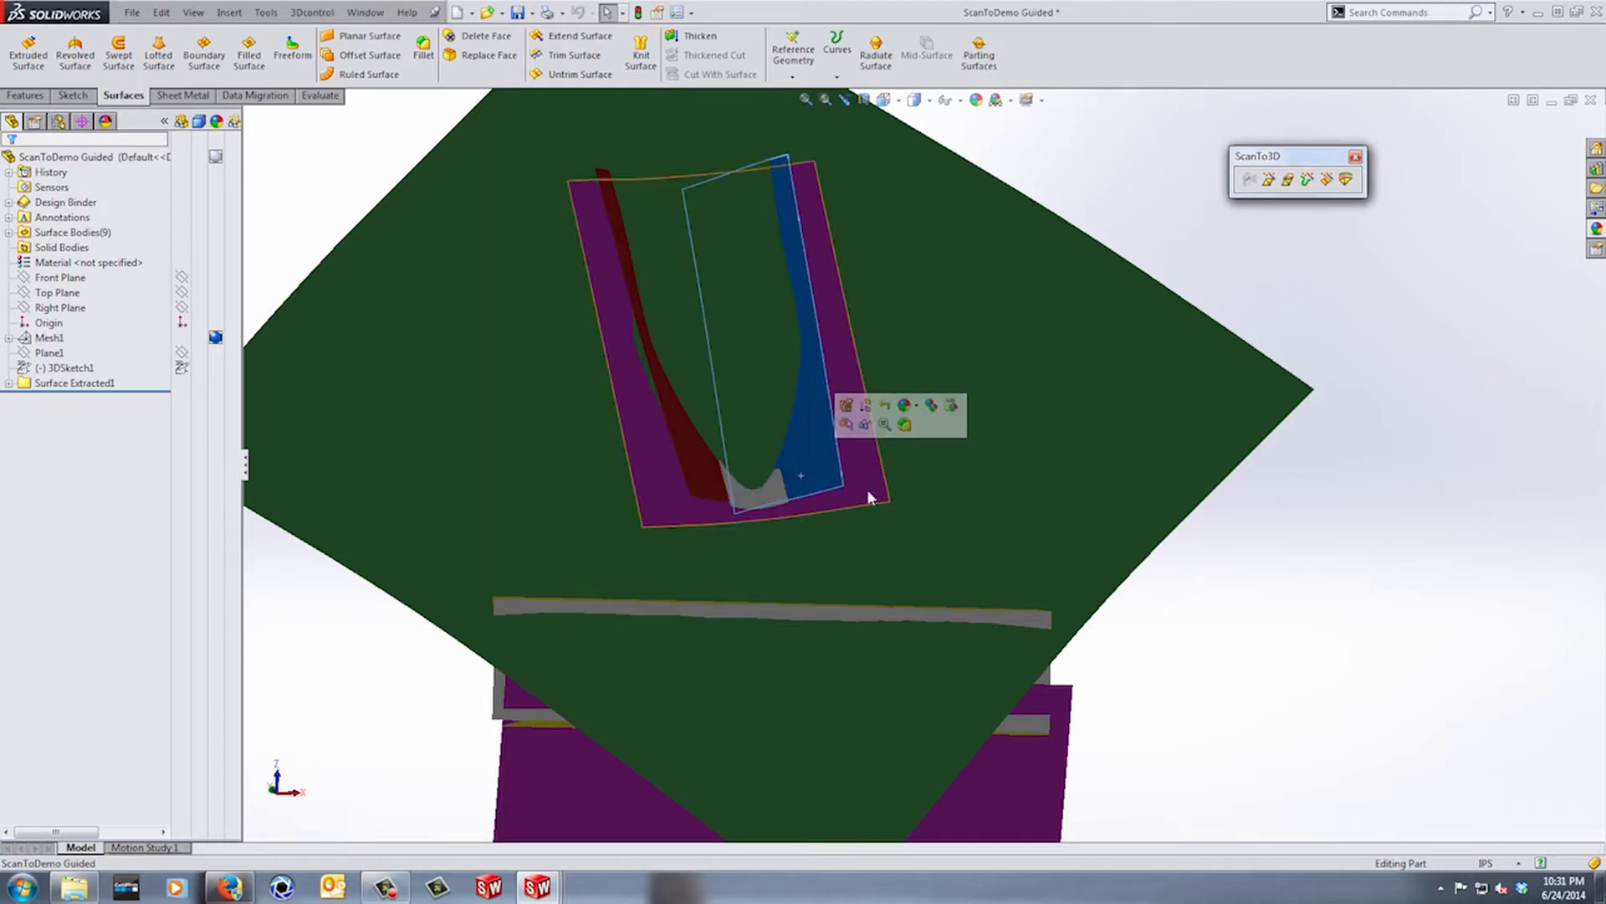
pyautogui.click(878, 480)
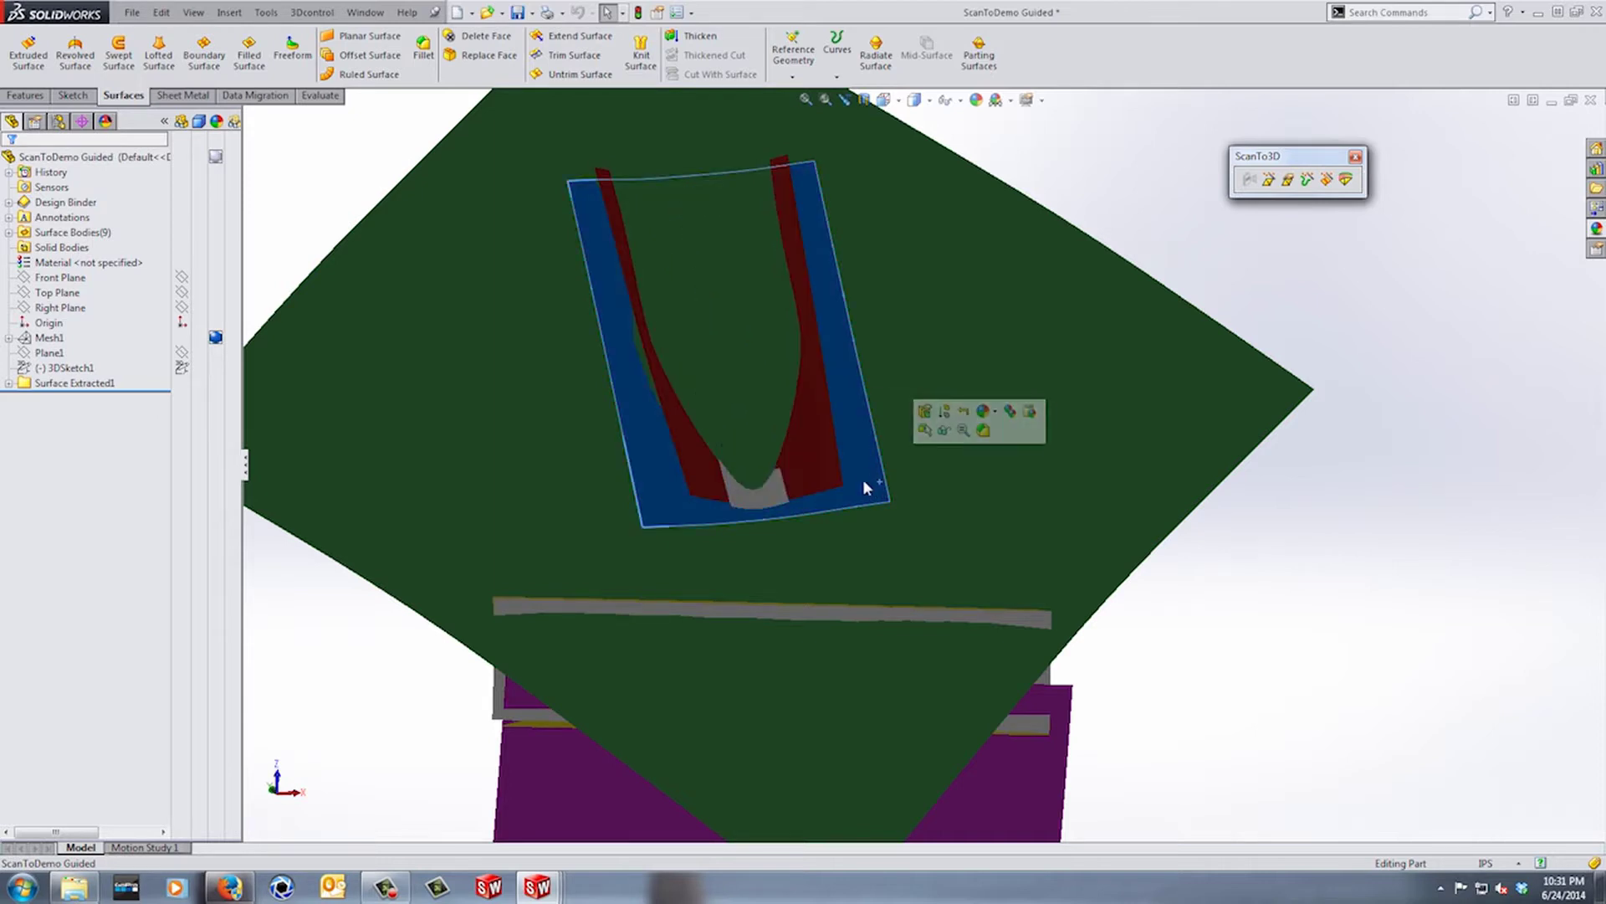
pyautogui.click(820, 456)
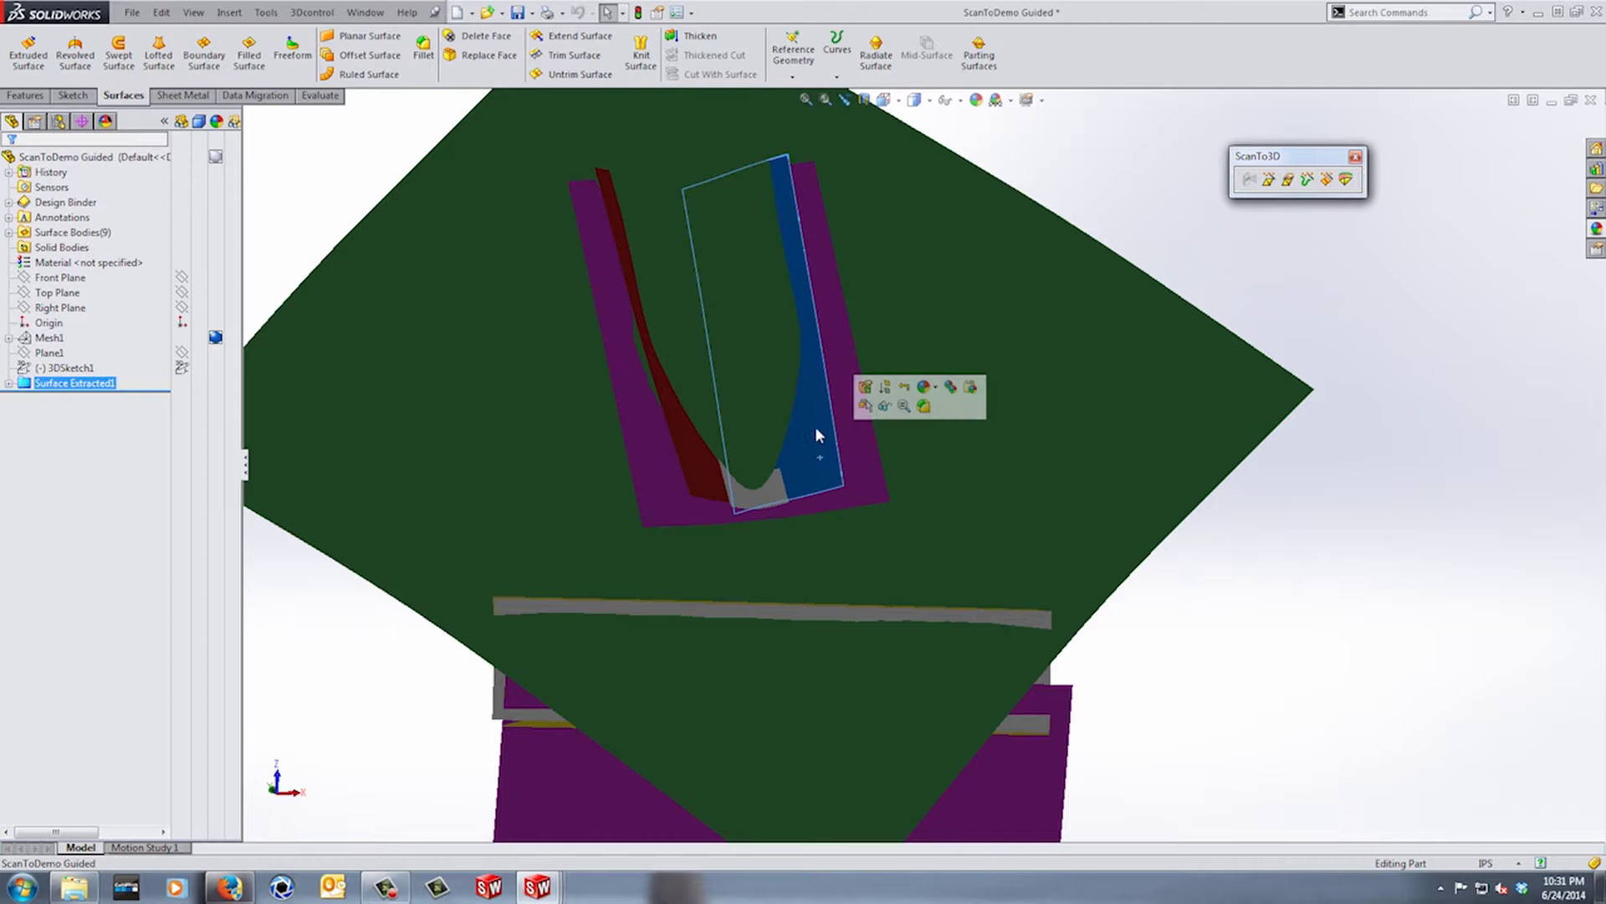
pyautogui.click(920, 443)
pyautogui.scroll(3, 918, 465)
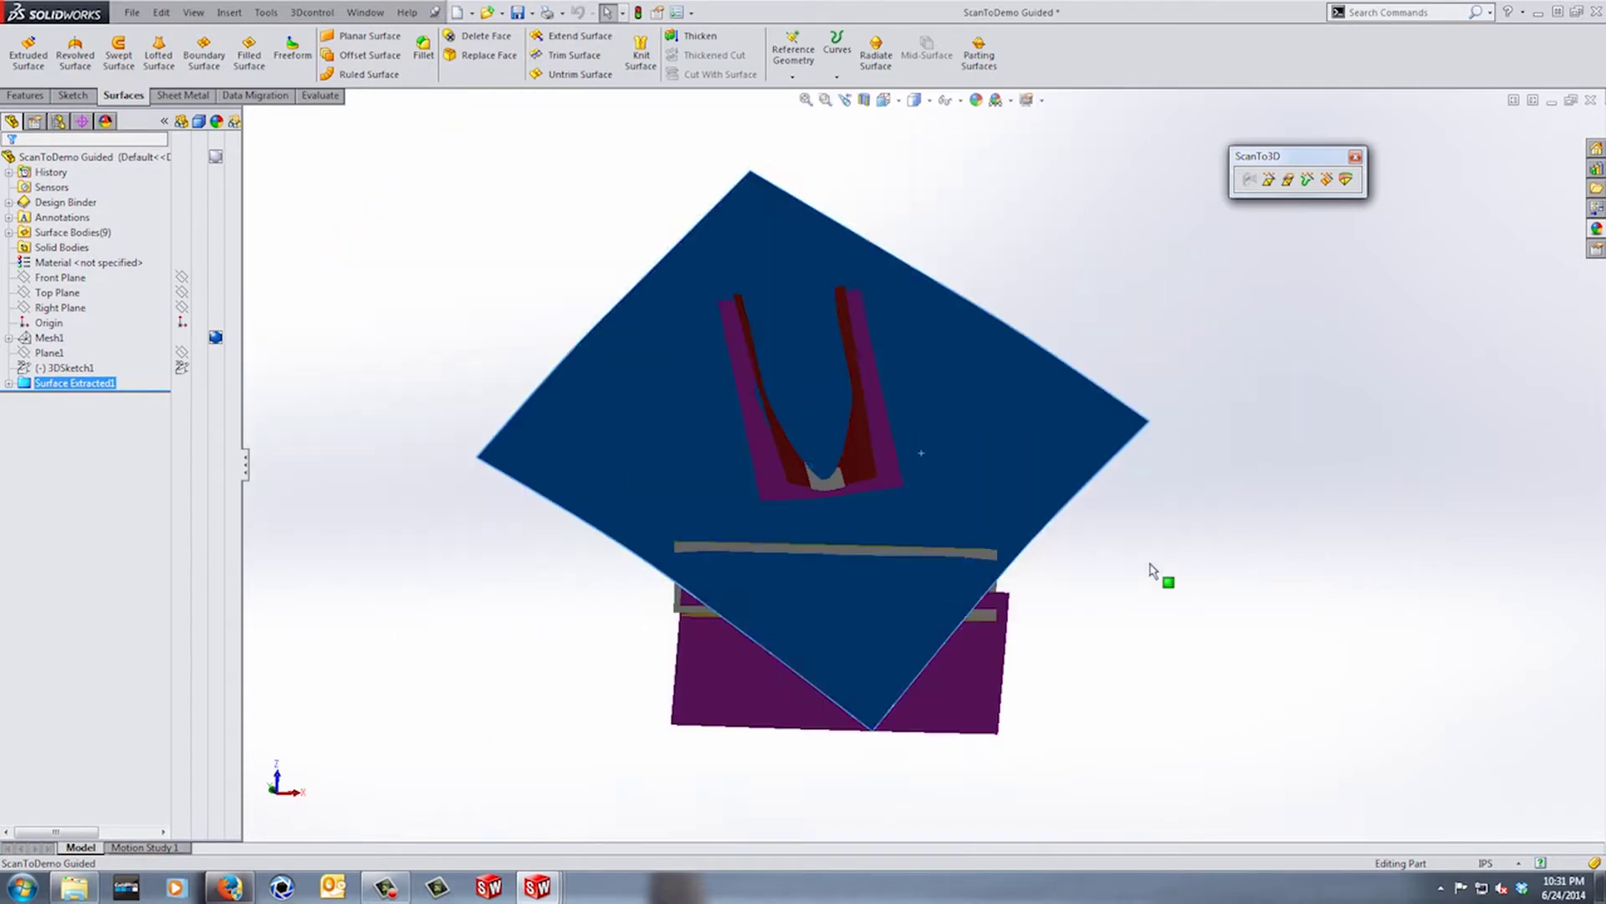
pyautogui.click(1148, 566)
# - Examine how the narrow transition surfaces cross the large main surface and the lower surface
pyautogui.moveTo(1148, 566); pyautogui.dragTo(886, 562, button='middle')
pyautogui.scroll(-5, 899, 553)
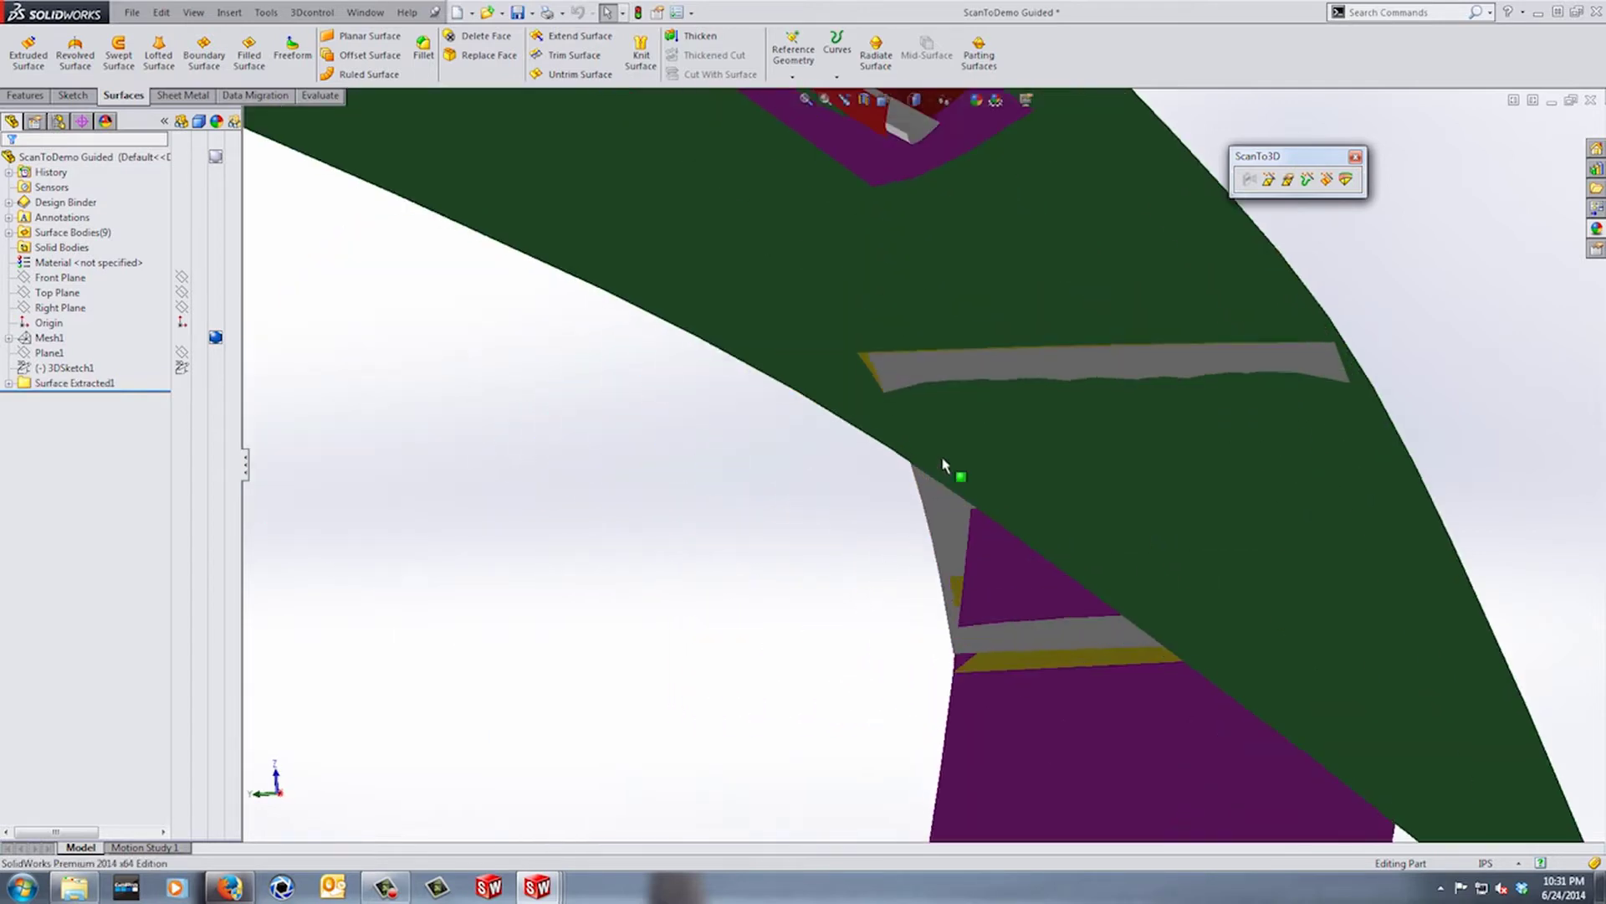
pyautogui.moveTo(871, 362); pyautogui.dragTo(865, 359, button='middle')
pyautogui.click(870, 364)
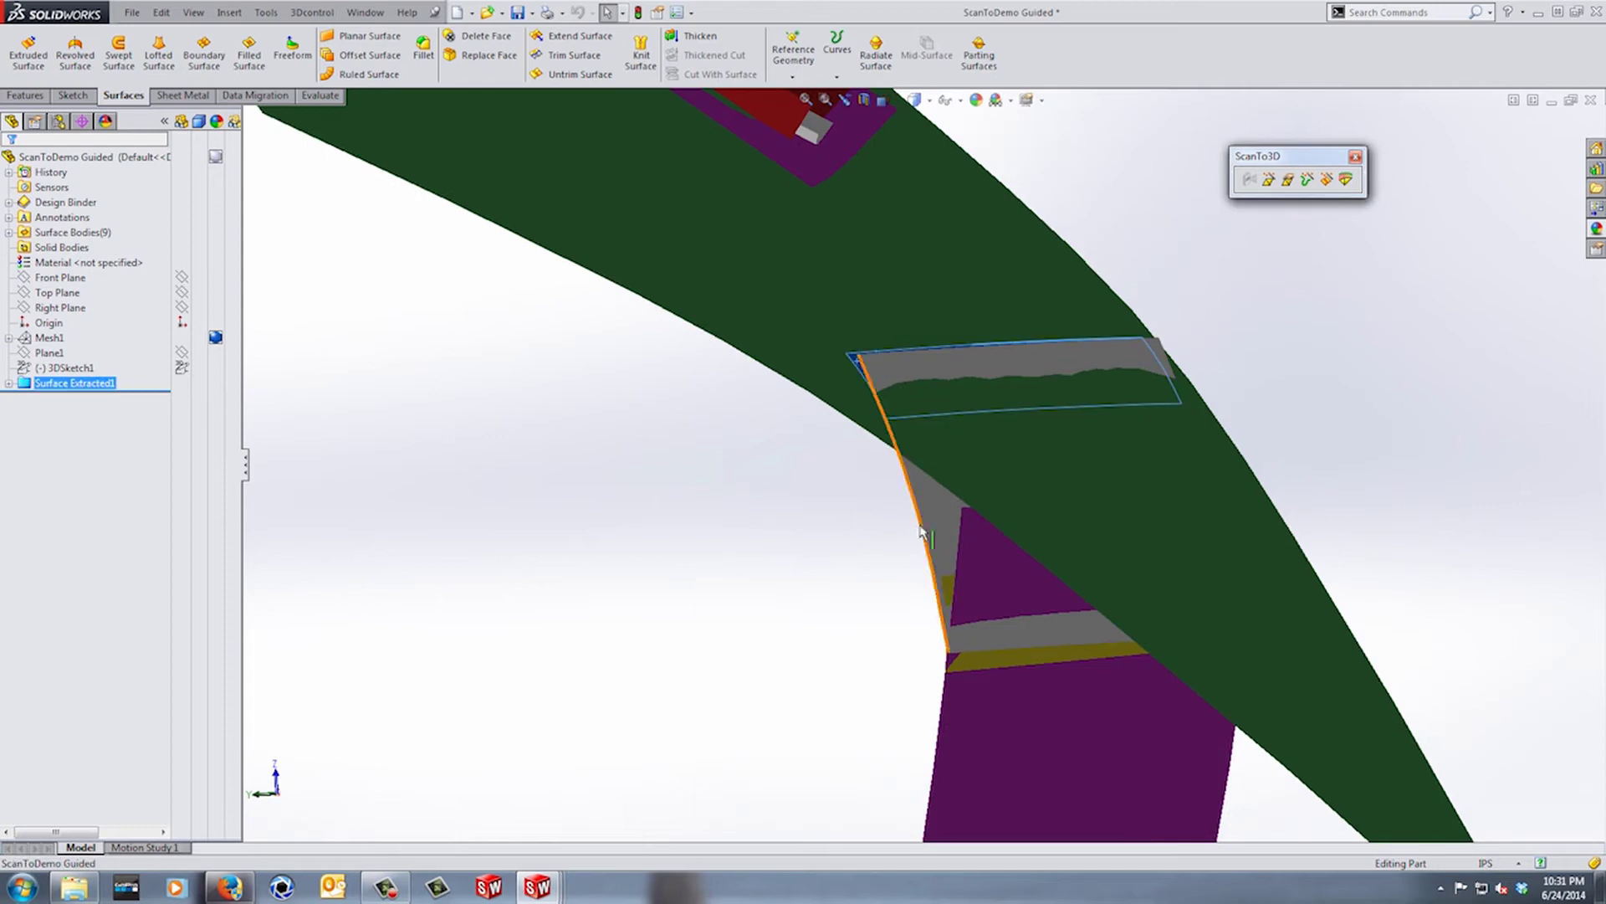
pyautogui.click(977, 660)
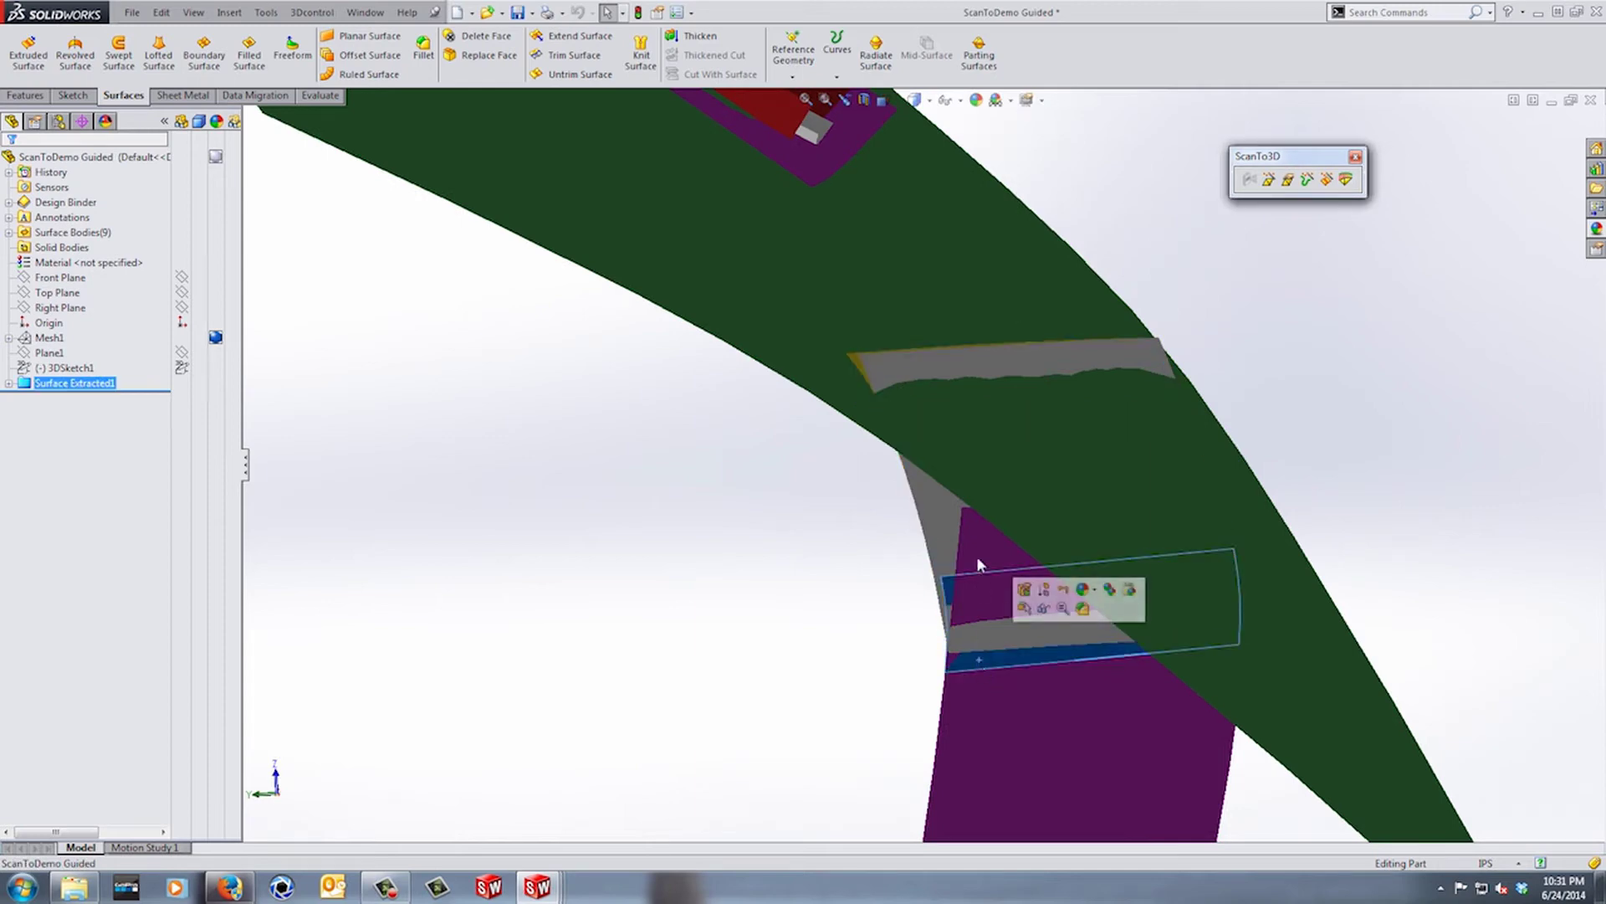
pyautogui.moveTo(976, 556); pyautogui.dragTo(811, 373, button='middle')
pyautogui.click(783, 362)
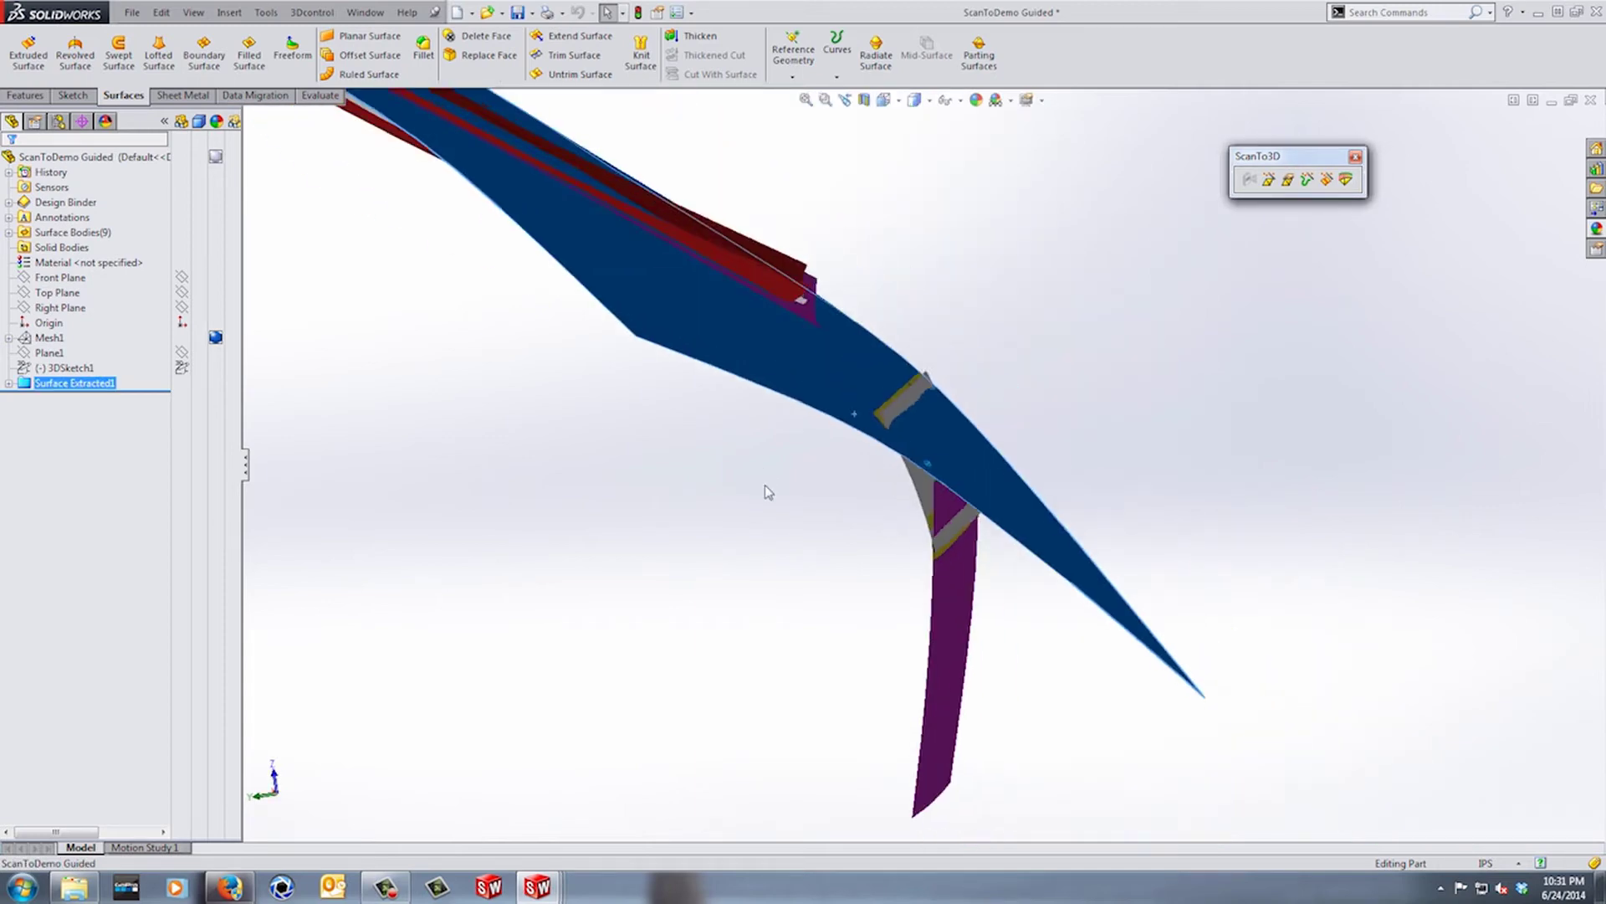
pyautogui.click(768, 517)
pyautogui.scroll(3, 768, 526)
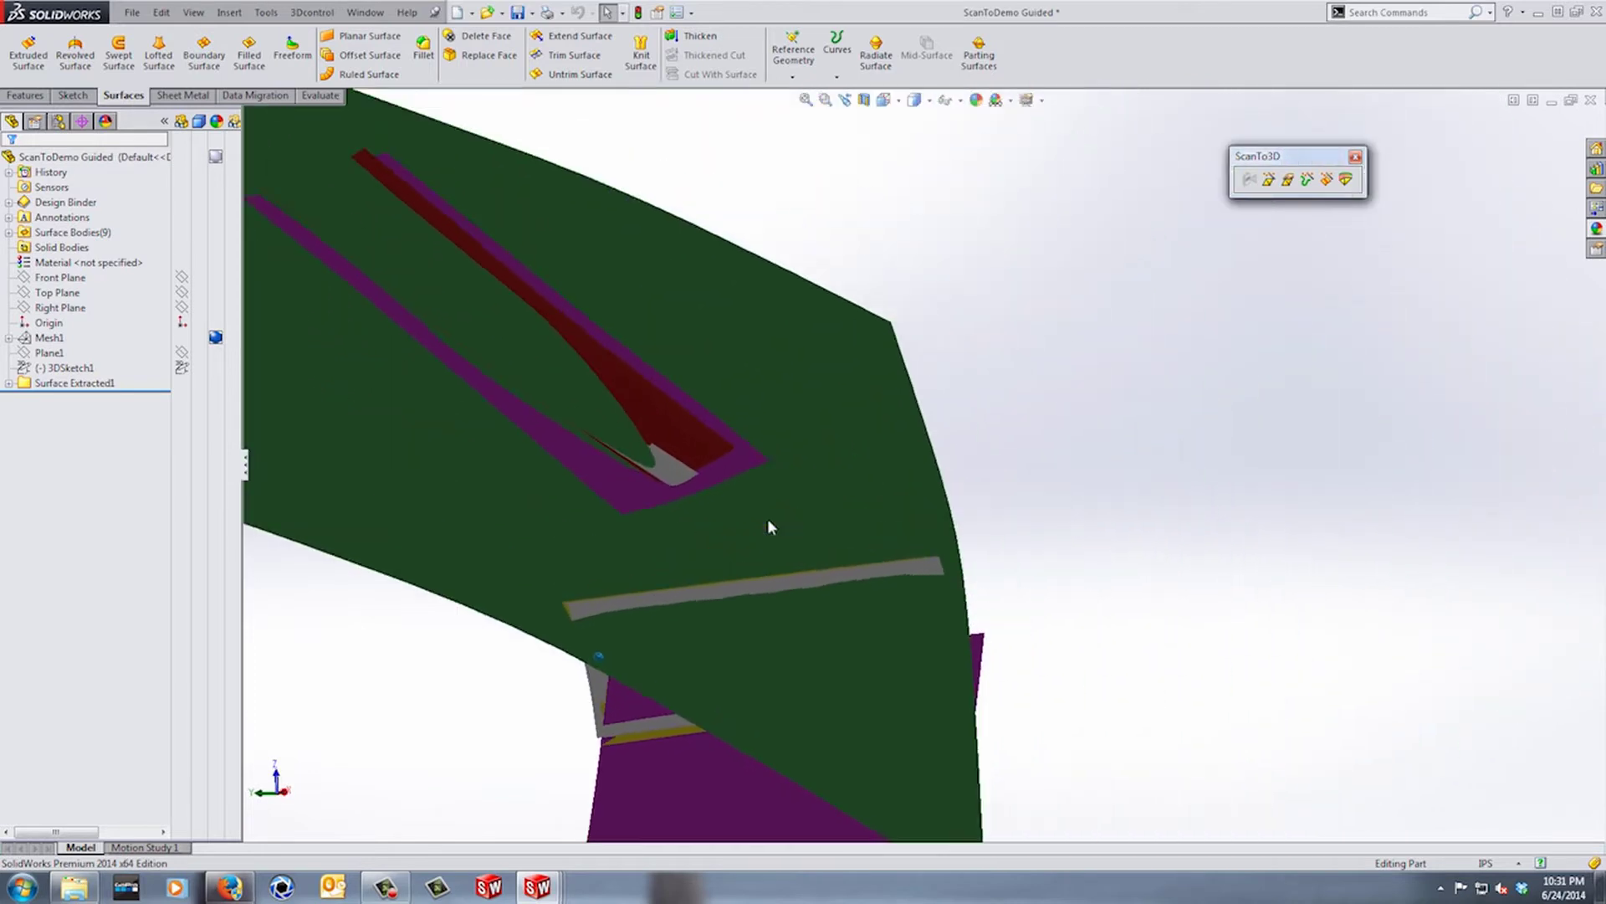
pyautogui.press('Left')
pyautogui.press('Left')
pyautogui.press('Left')
pyautogui.press('Left')
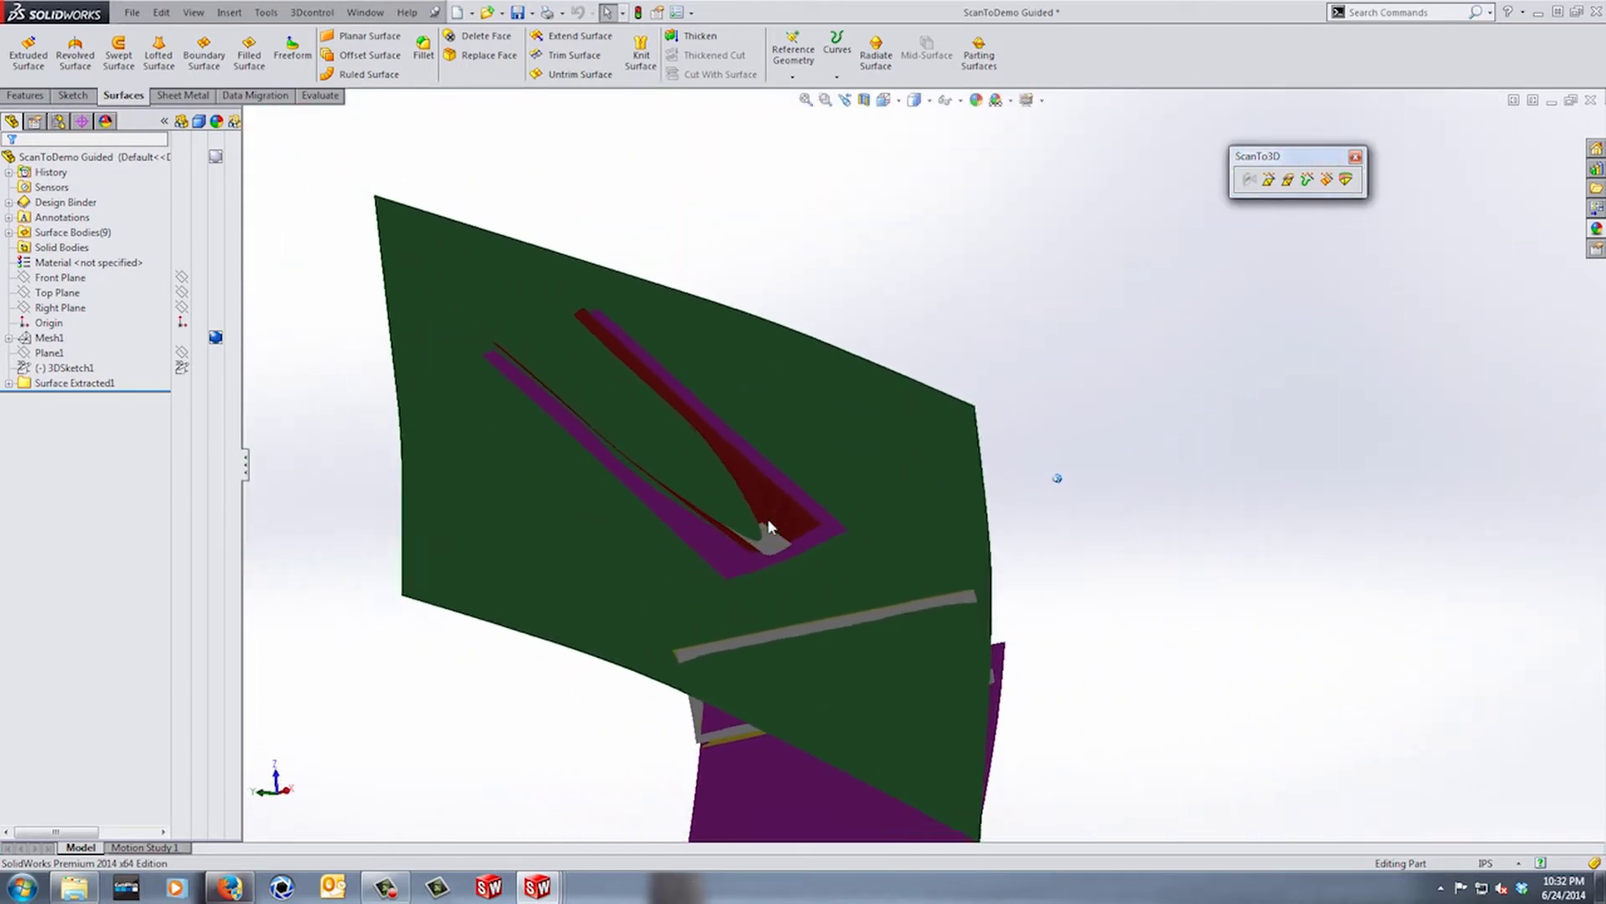
pyautogui.hotkey('ctrl', 'Left')
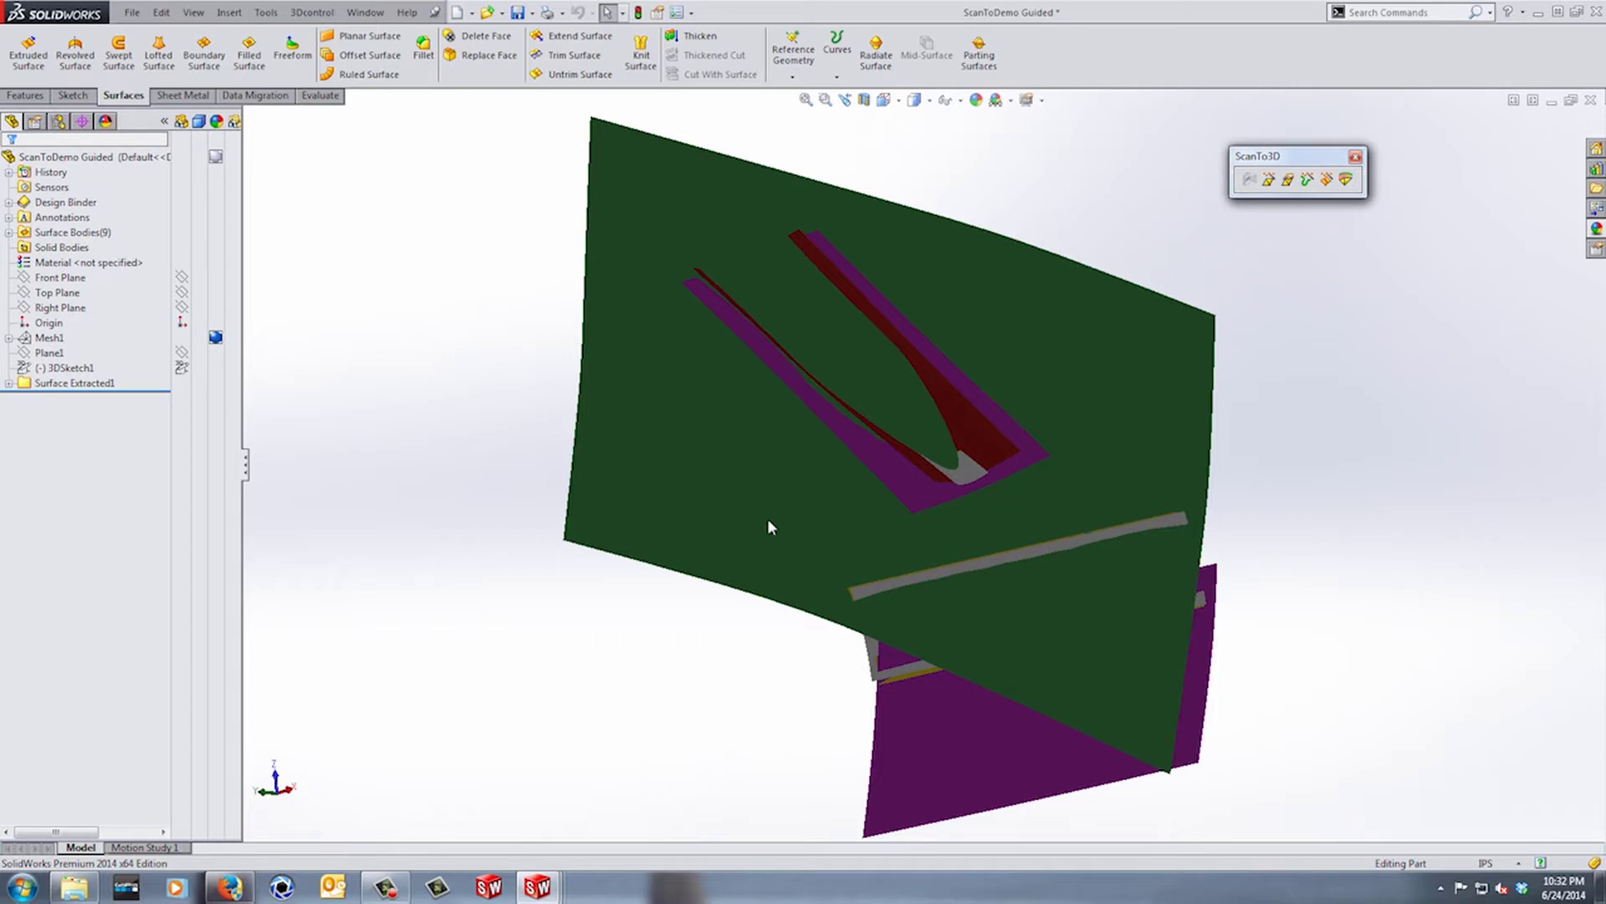
# - Show the 3DSketch1 boundary outline over the extracted surfaces
pyautogui.moveTo(768, 520)
pyautogui.mouseDown(button='middle')
pyautogui.moveTo(861, 544)
pyautogui.moveTo(764, 531)
pyautogui.mouseUp(button='middle')
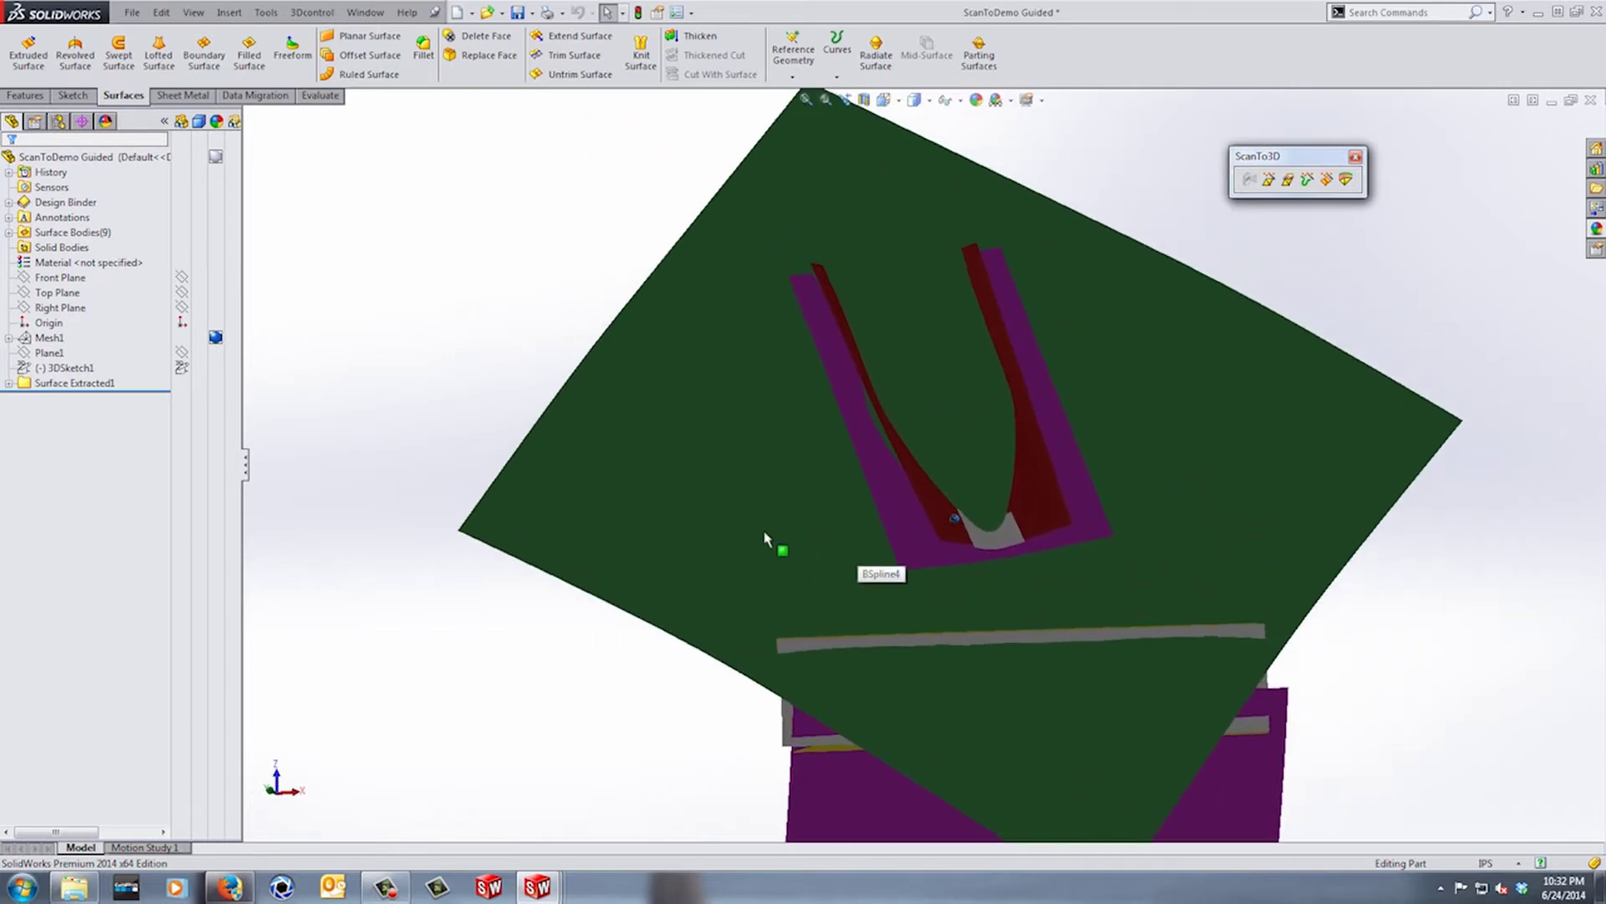
pyautogui.click(67, 367)
pyautogui.click(93, 353)
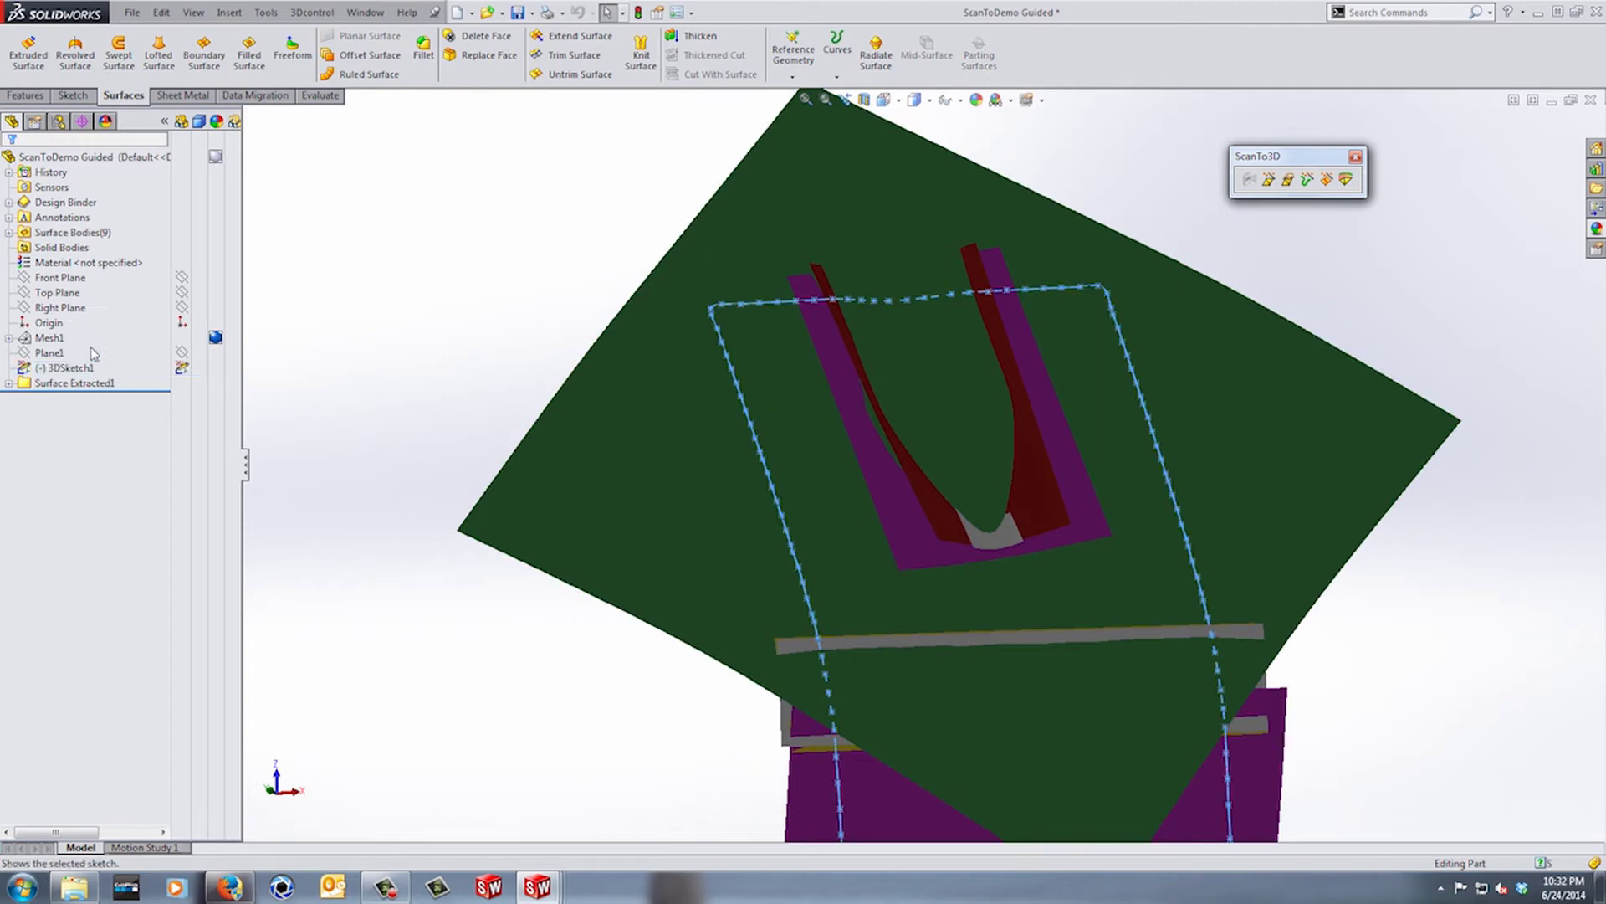
# - Start a new sketch on the Front Plane
pyautogui.click(373, 308)
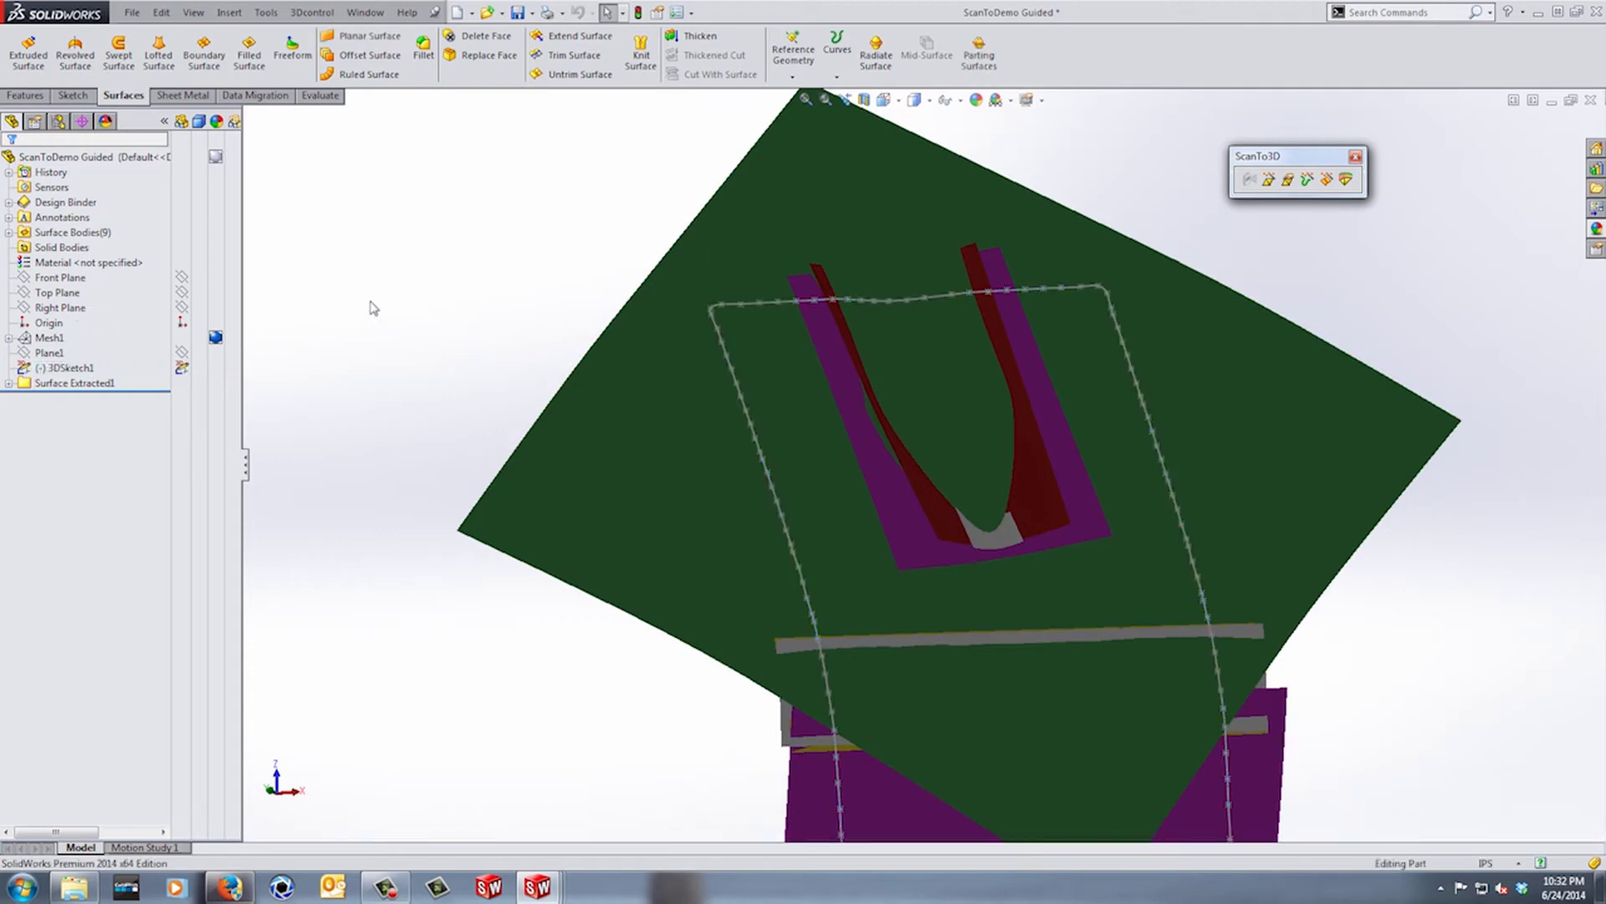
pyautogui.press('Up')
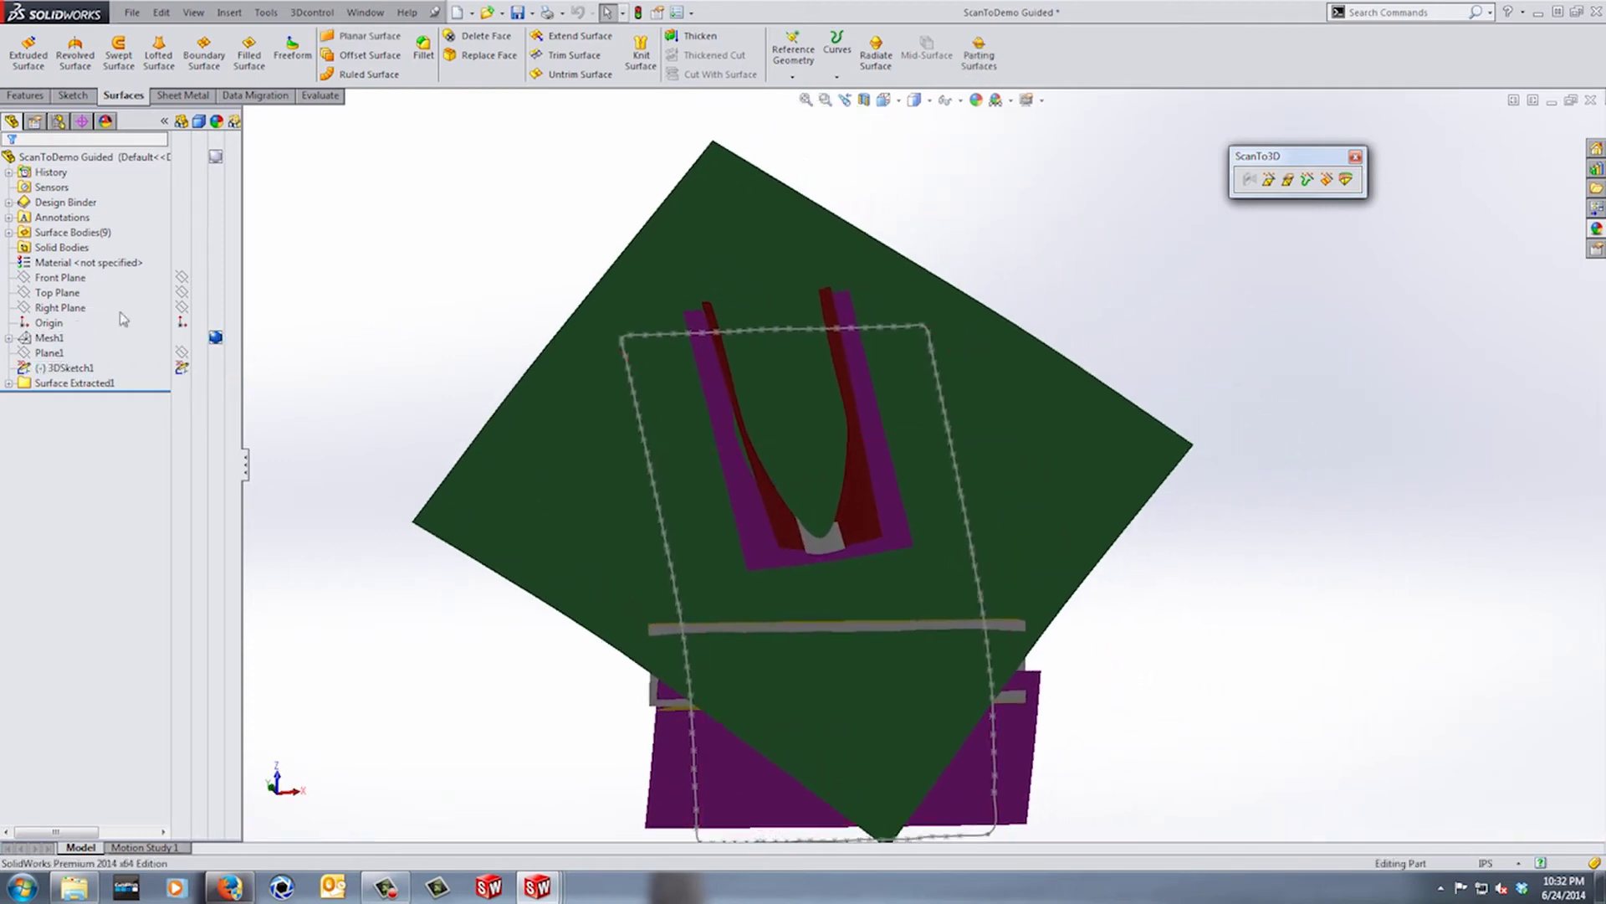
pyautogui.click(60, 277)
pyautogui.click(109, 256)
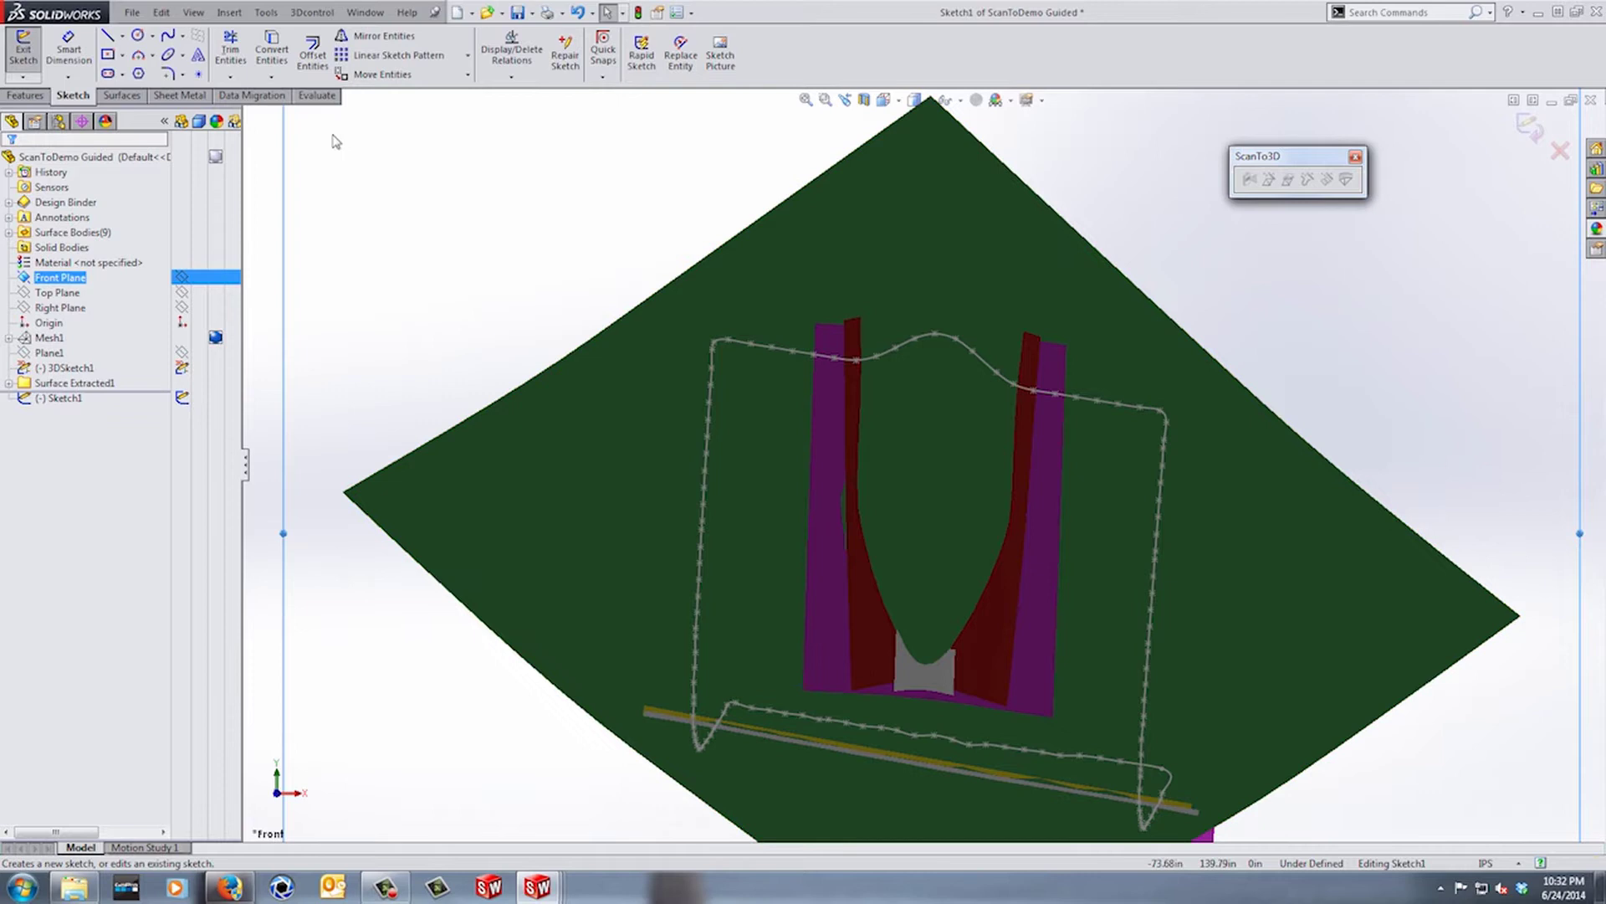
# - Trace the wavy upper edge of the 3DSketch1 boundary with a spline through its successive points, from corner to corner
pyautogui.click(168, 35)
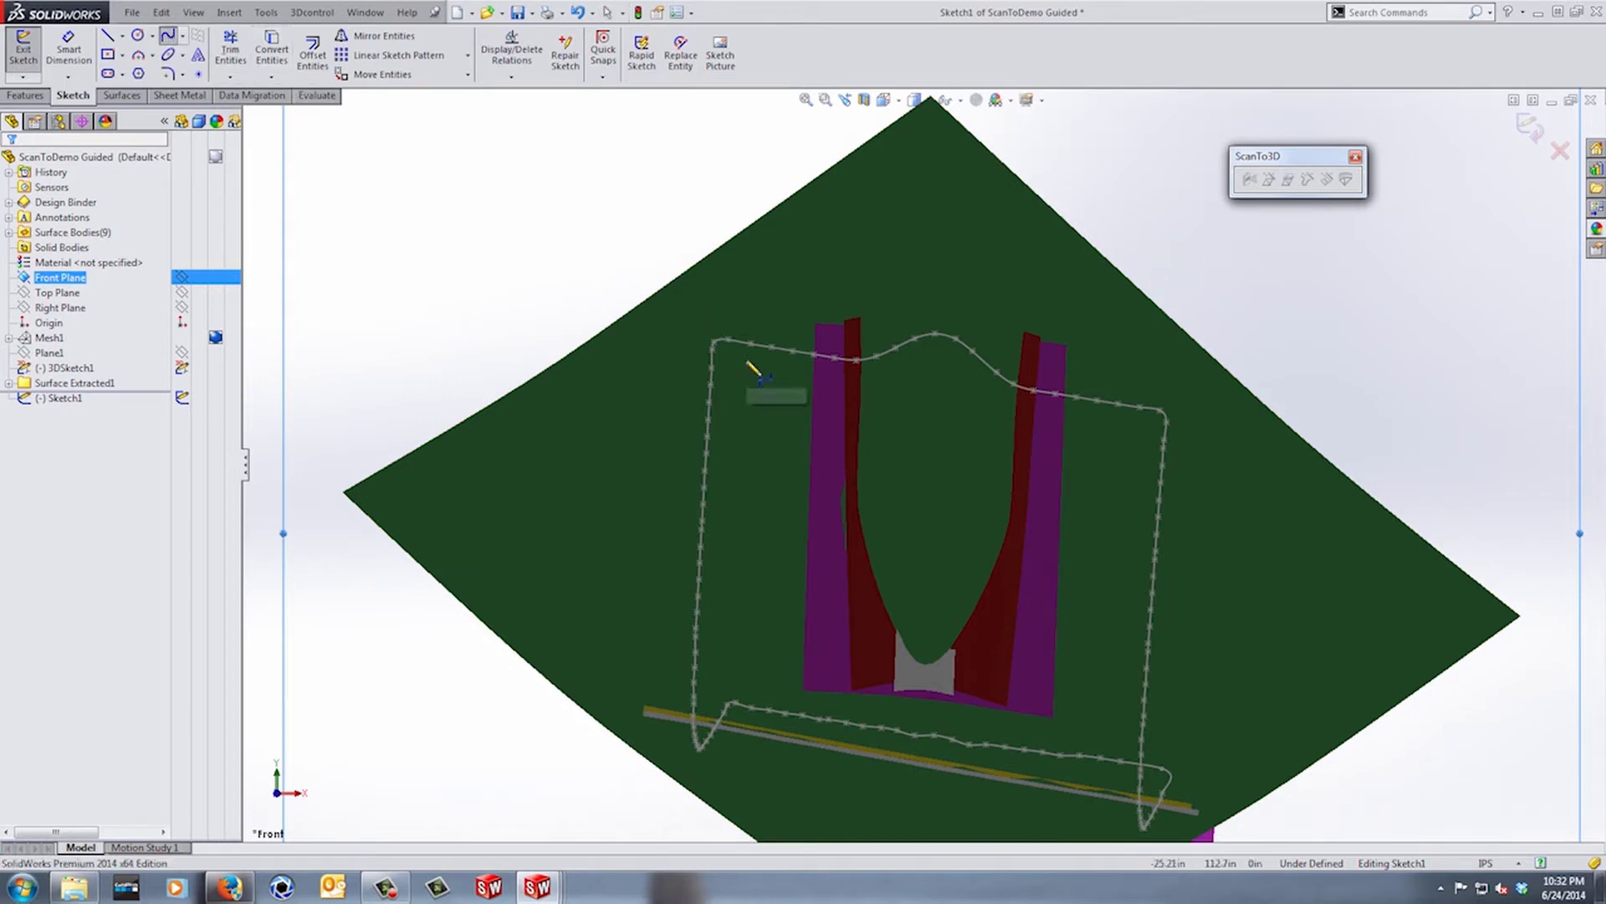
pyautogui.click(728, 339)
pyautogui.click(752, 344)
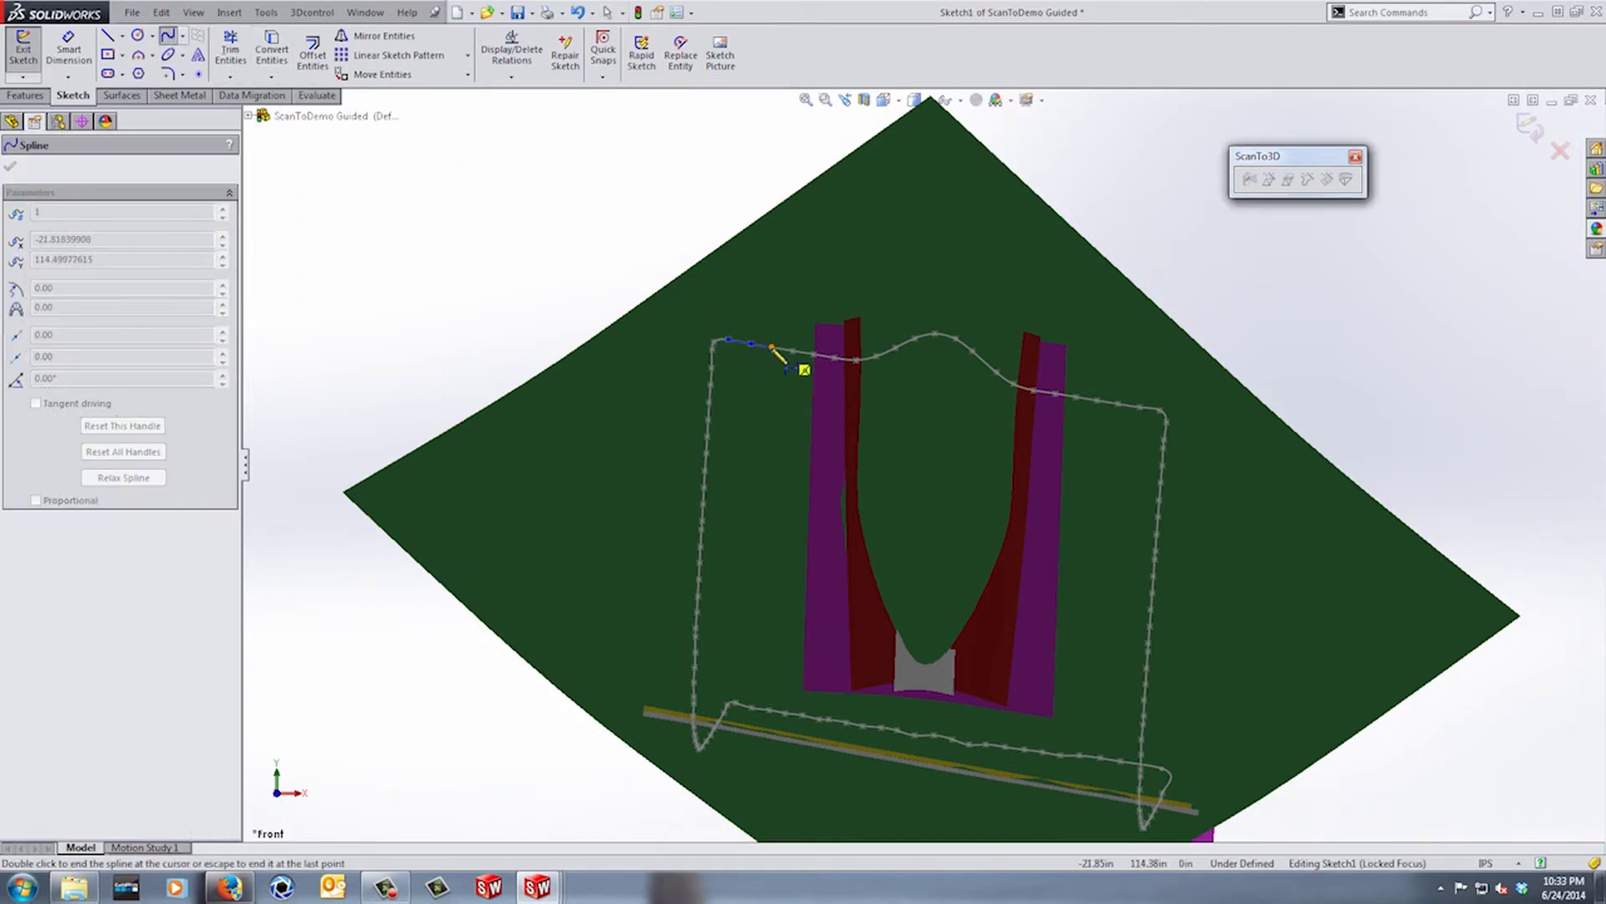
pyautogui.click(793, 350)
pyautogui.click(814, 354)
pyautogui.click(835, 358)
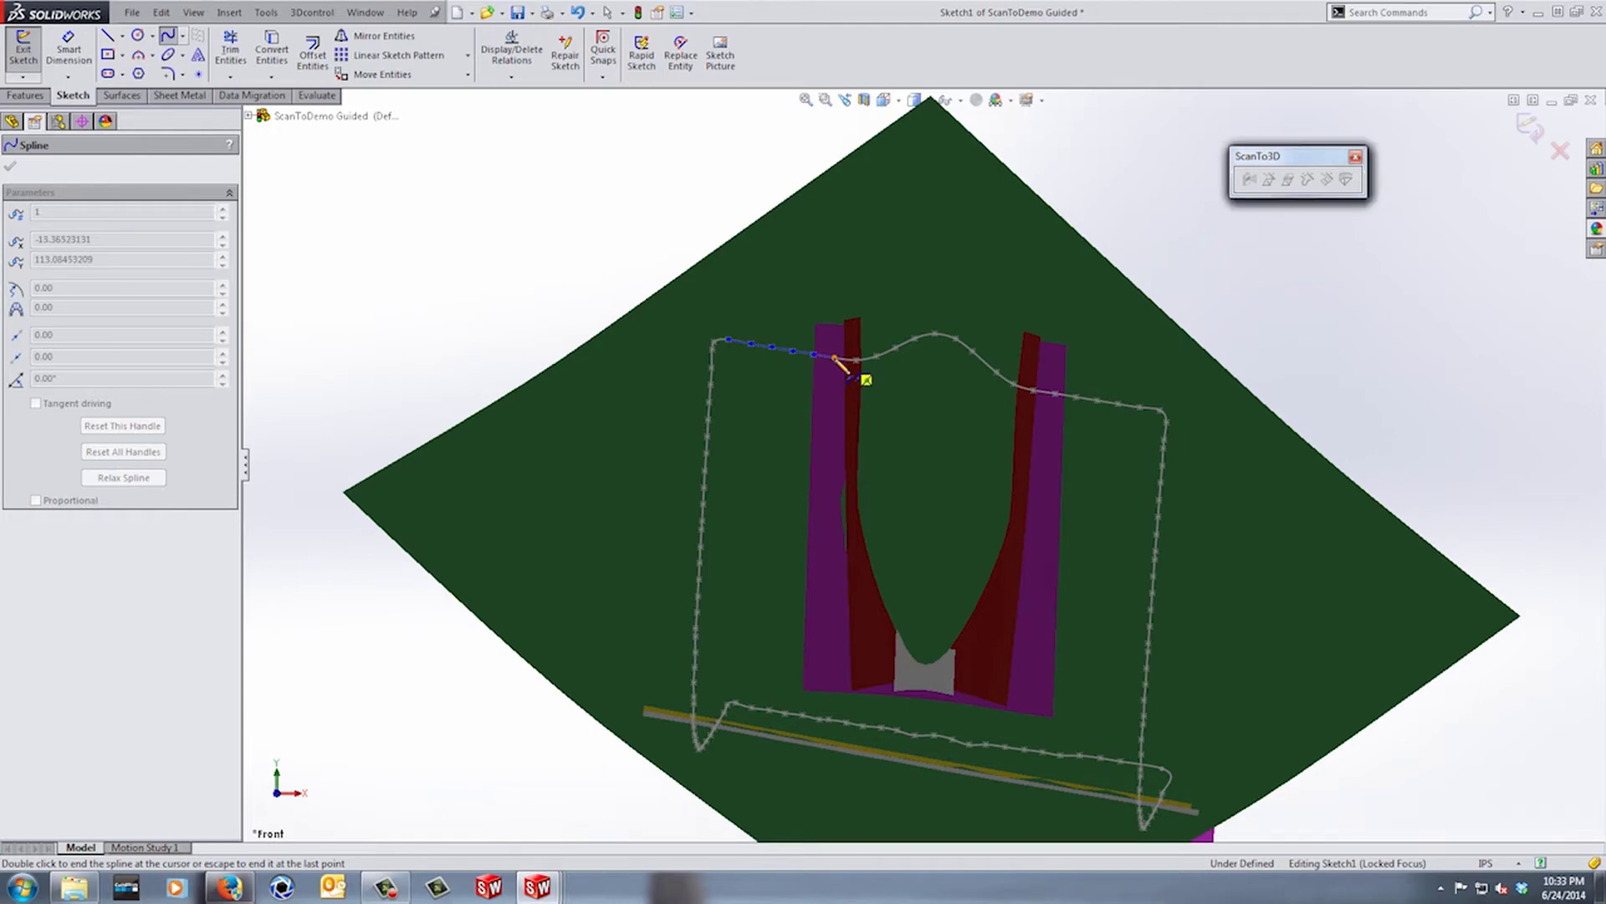
pyautogui.click(856, 359)
pyautogui.click(876, 357)
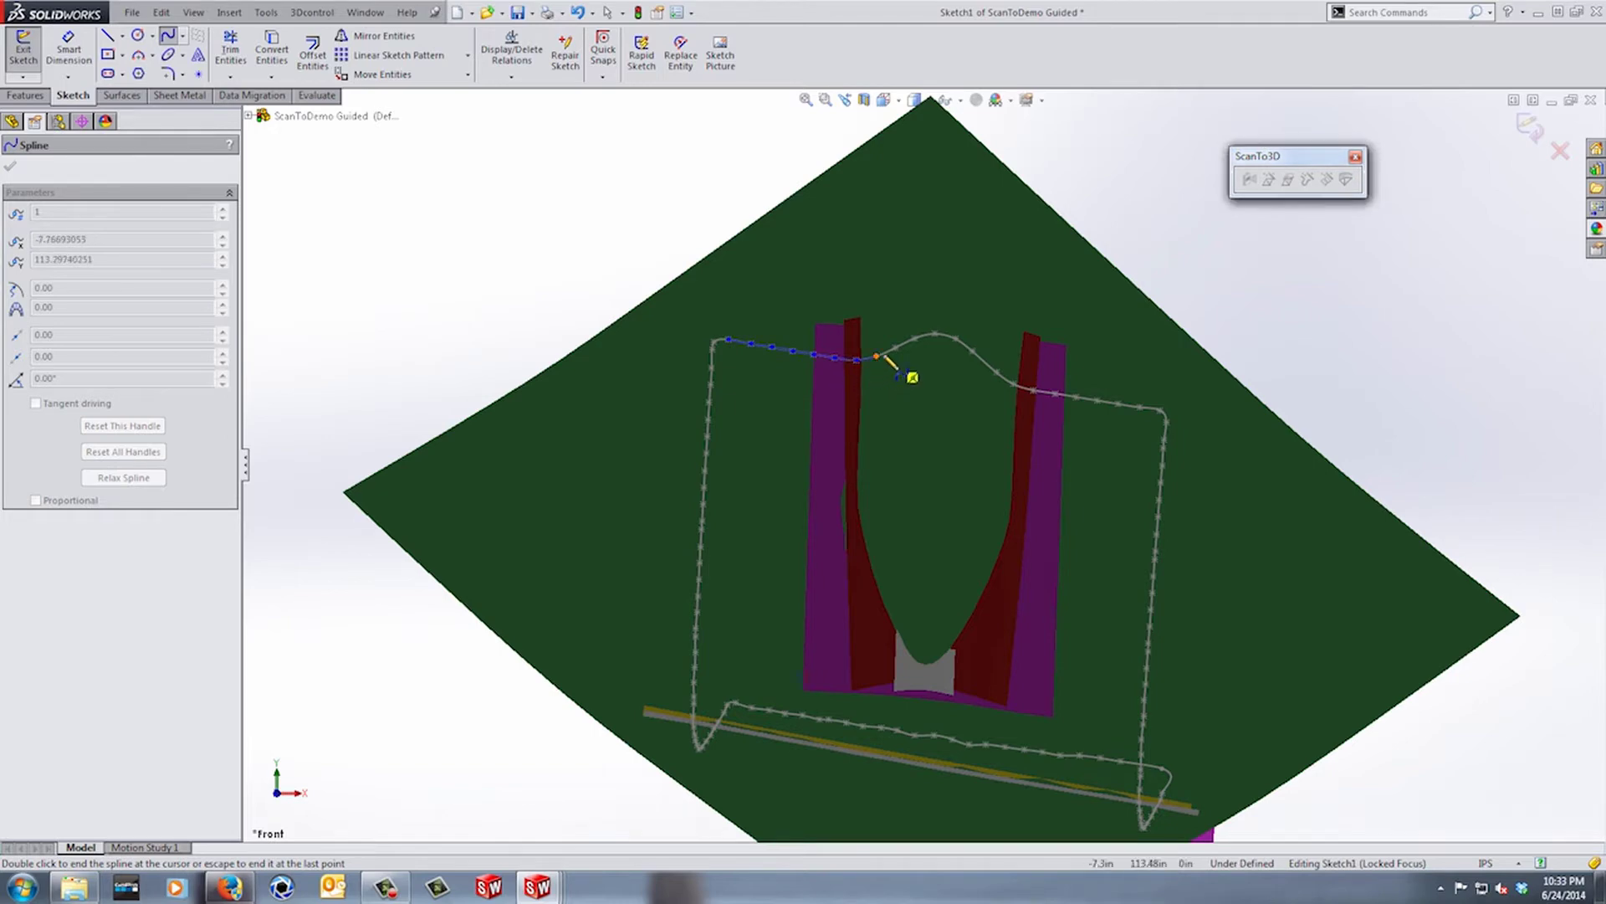
pyautogui.click(896, 346)
pyautogui.click(915, 337)
pyautogui.click(936, 334)
pyautogui.click(955, 338)
pyautogui.click(972, 353)
pyautogui.click(997, 369)
pyautogui.click(1014, 384)
pyautogui.click(1035, 390)
pyautogui.click(1054, 394)
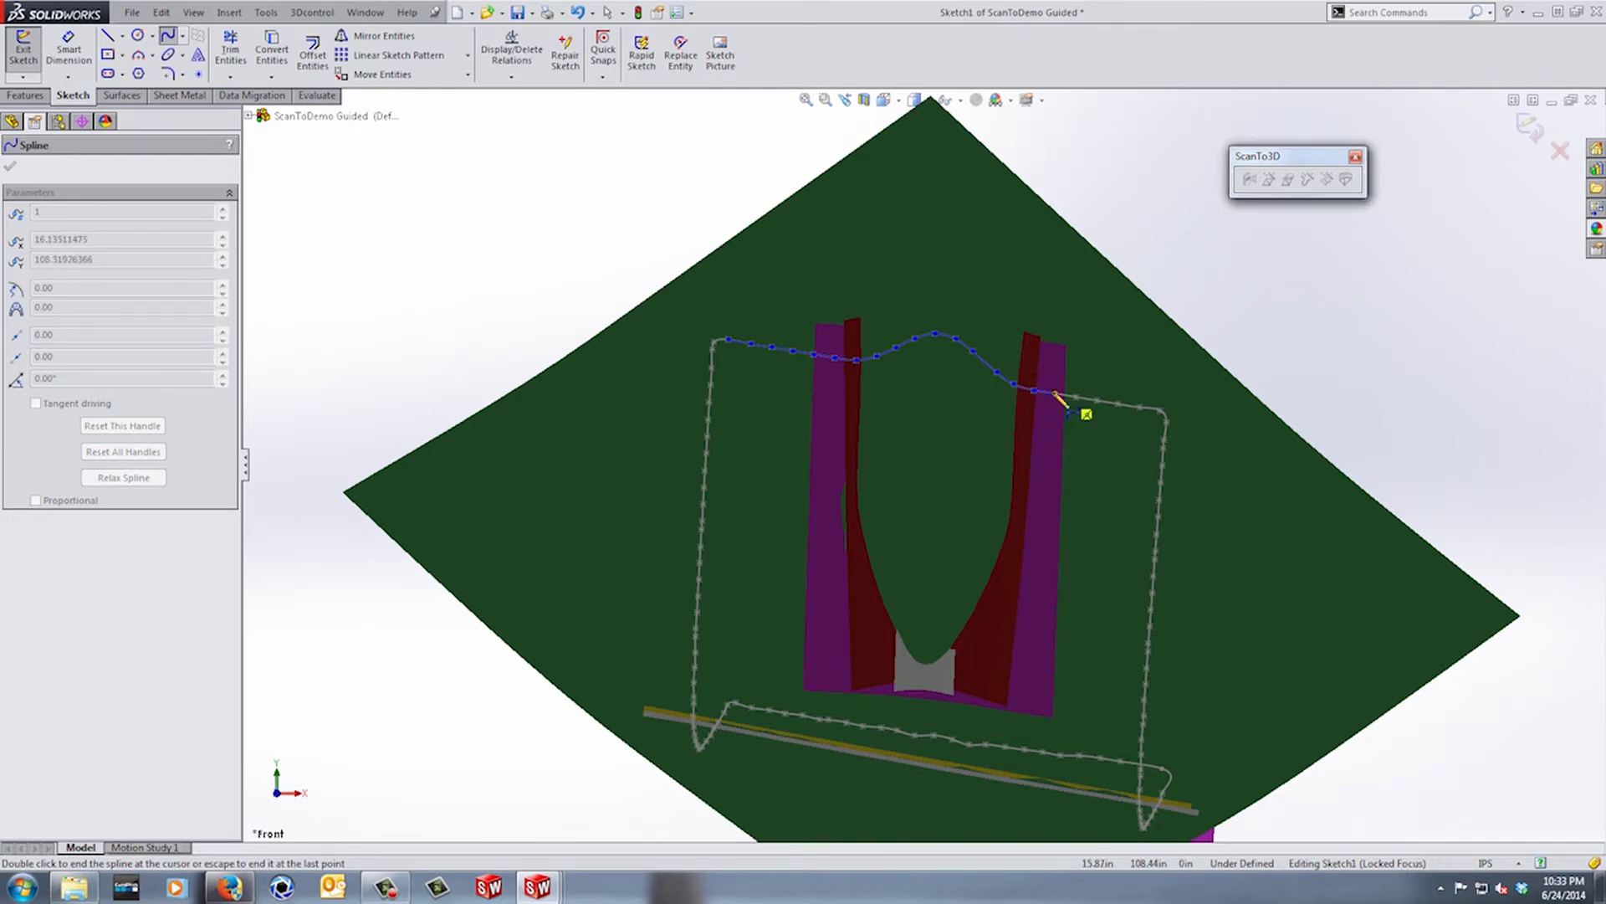
pyautogui.click(1076, 398)
pyautogui.click(1099, 401)
pyautogui.click(1115, 405)
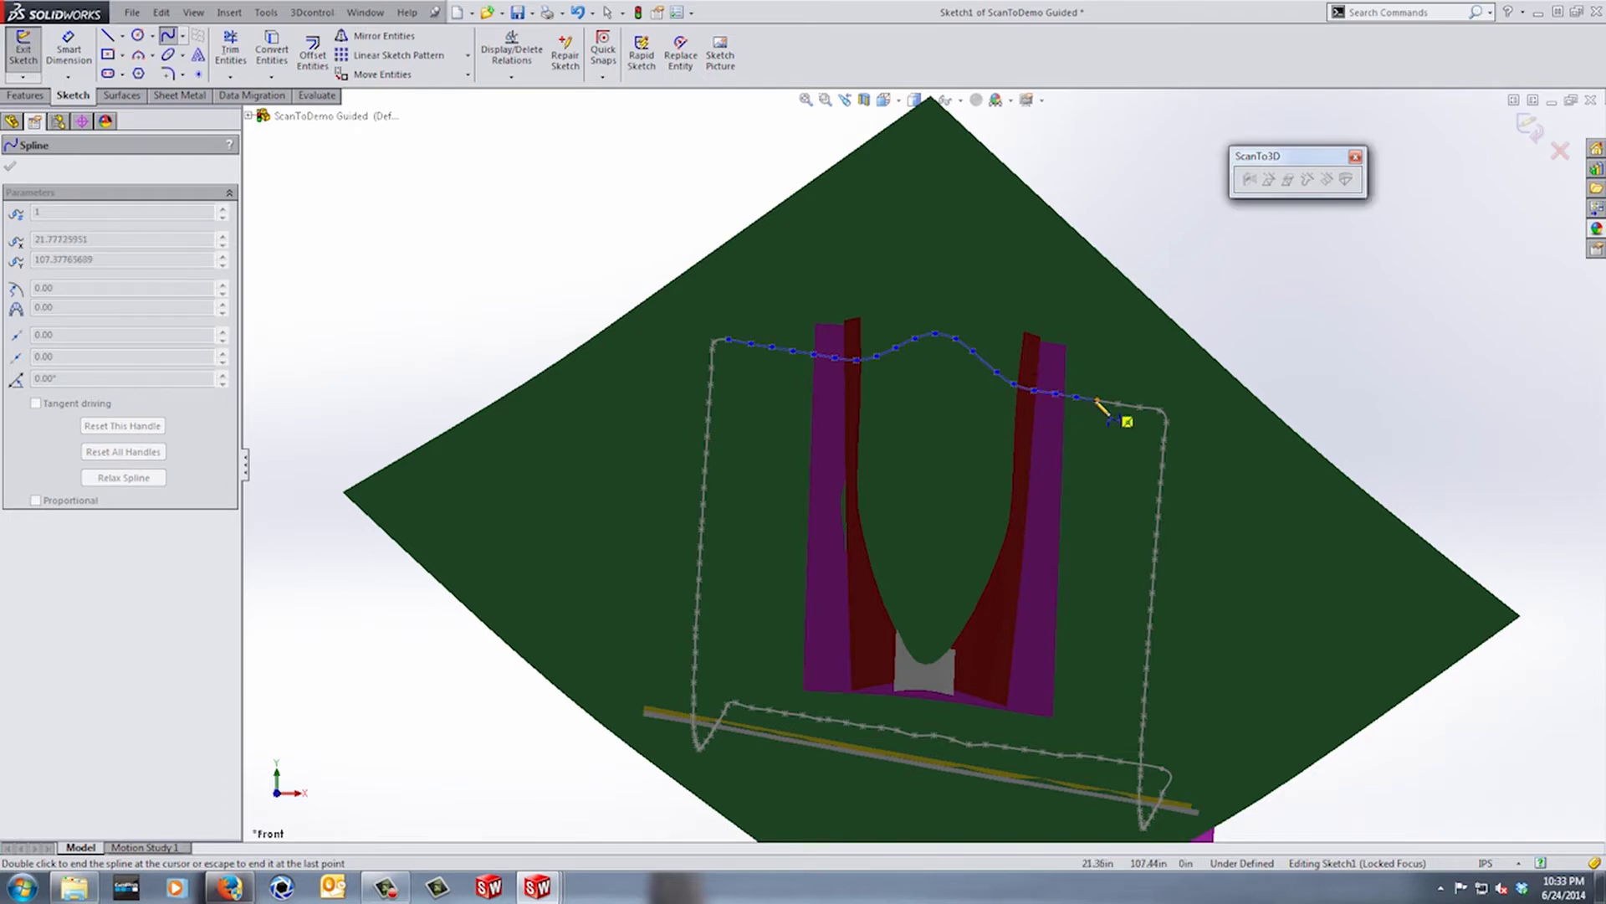
pyautogui.click(1140, 407)
pyautogui.press('Escape')
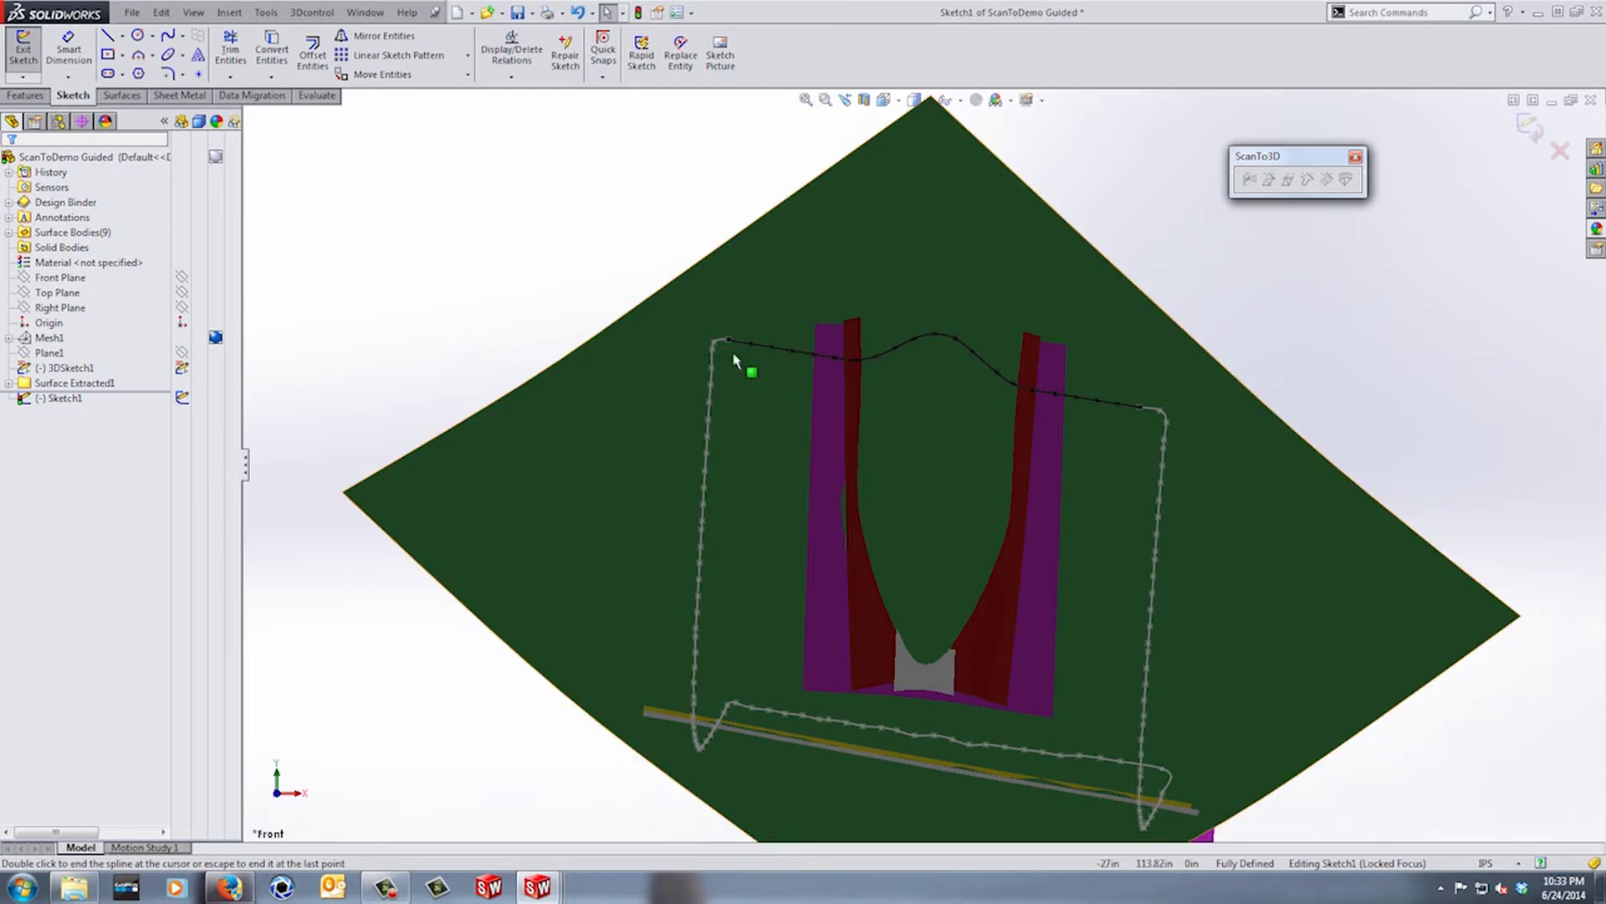
# - Extend both ends of the spline with straight lines past the main surface's edges, the first about 20.6 in long
pyautogui.press('l')
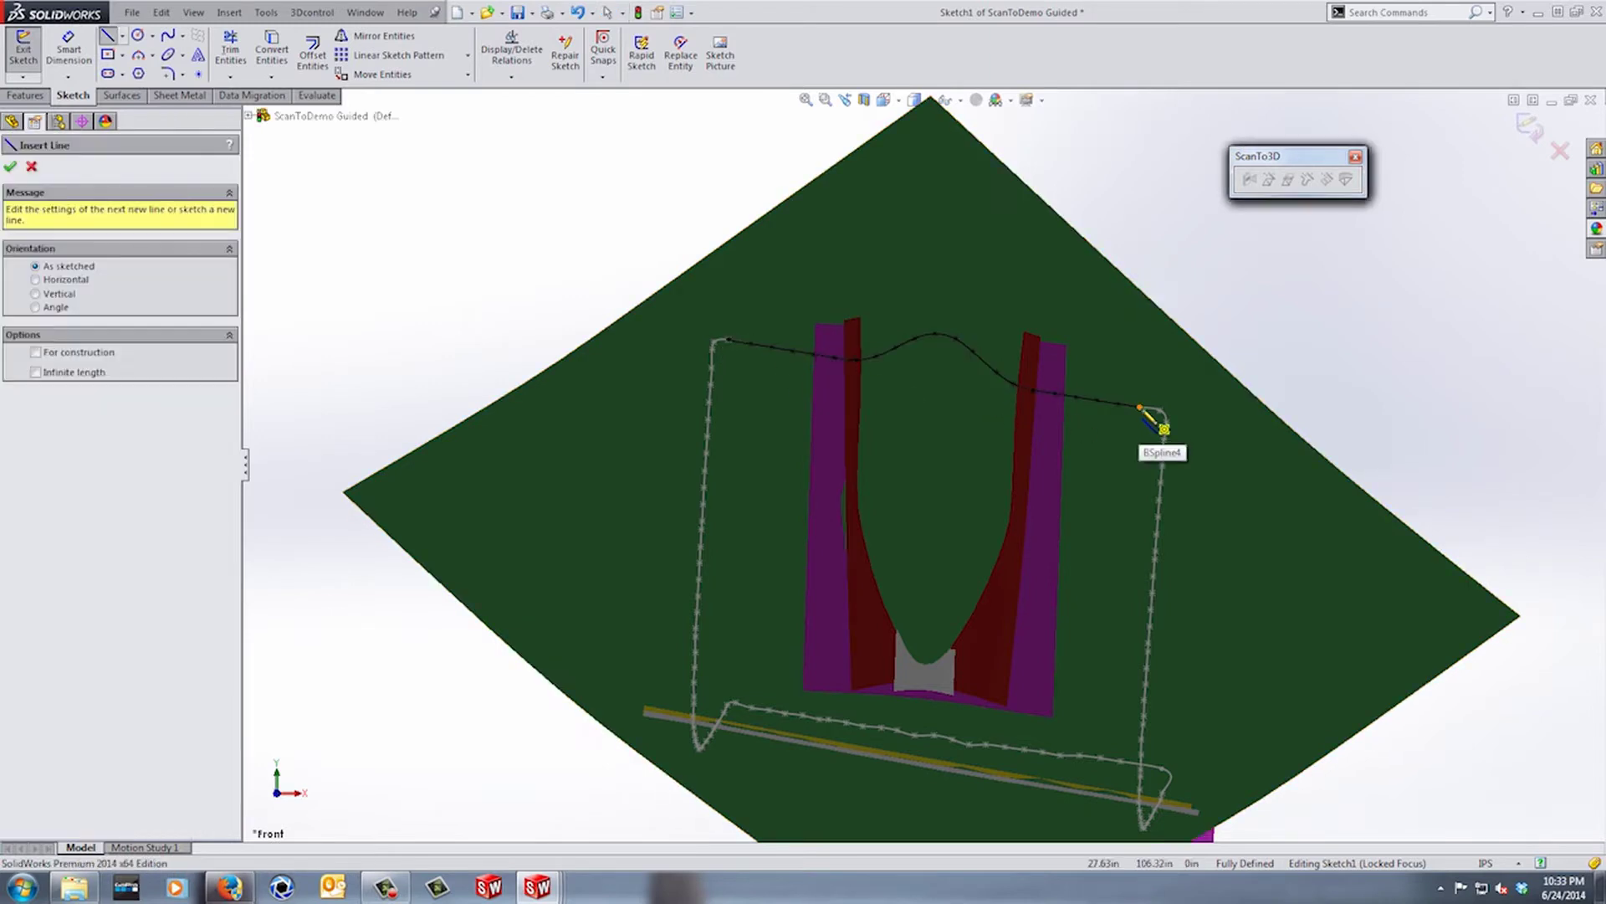
pyautogui.click(1140, 409)
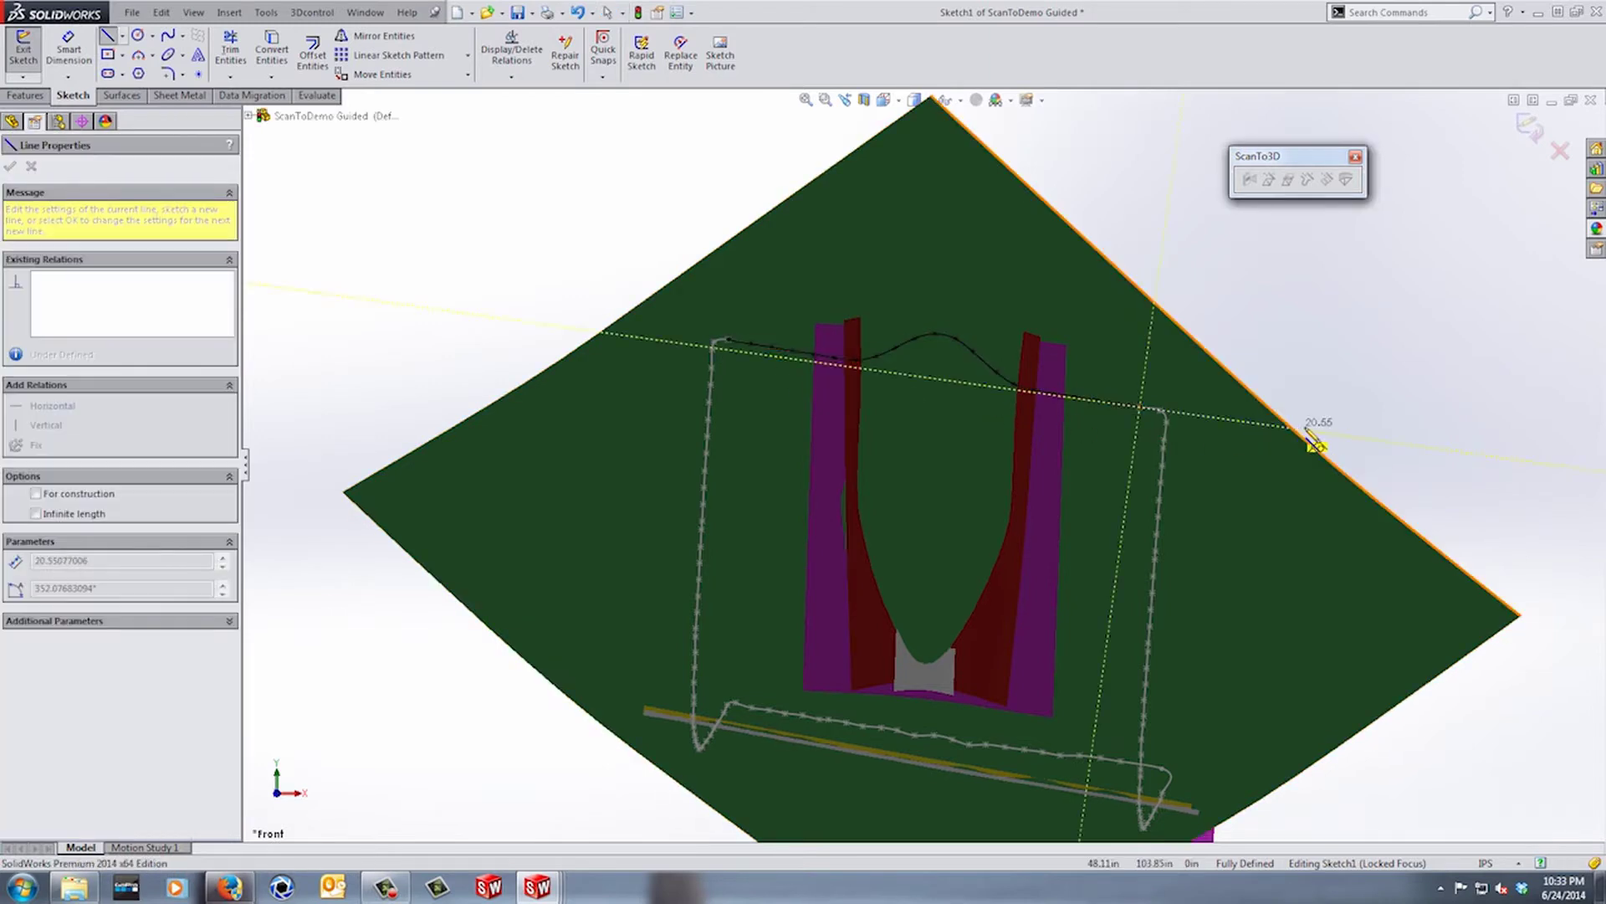
pyautogui.click(727, 340)
pyautogui.click(539, 303)
pyautogui.press('Escape')
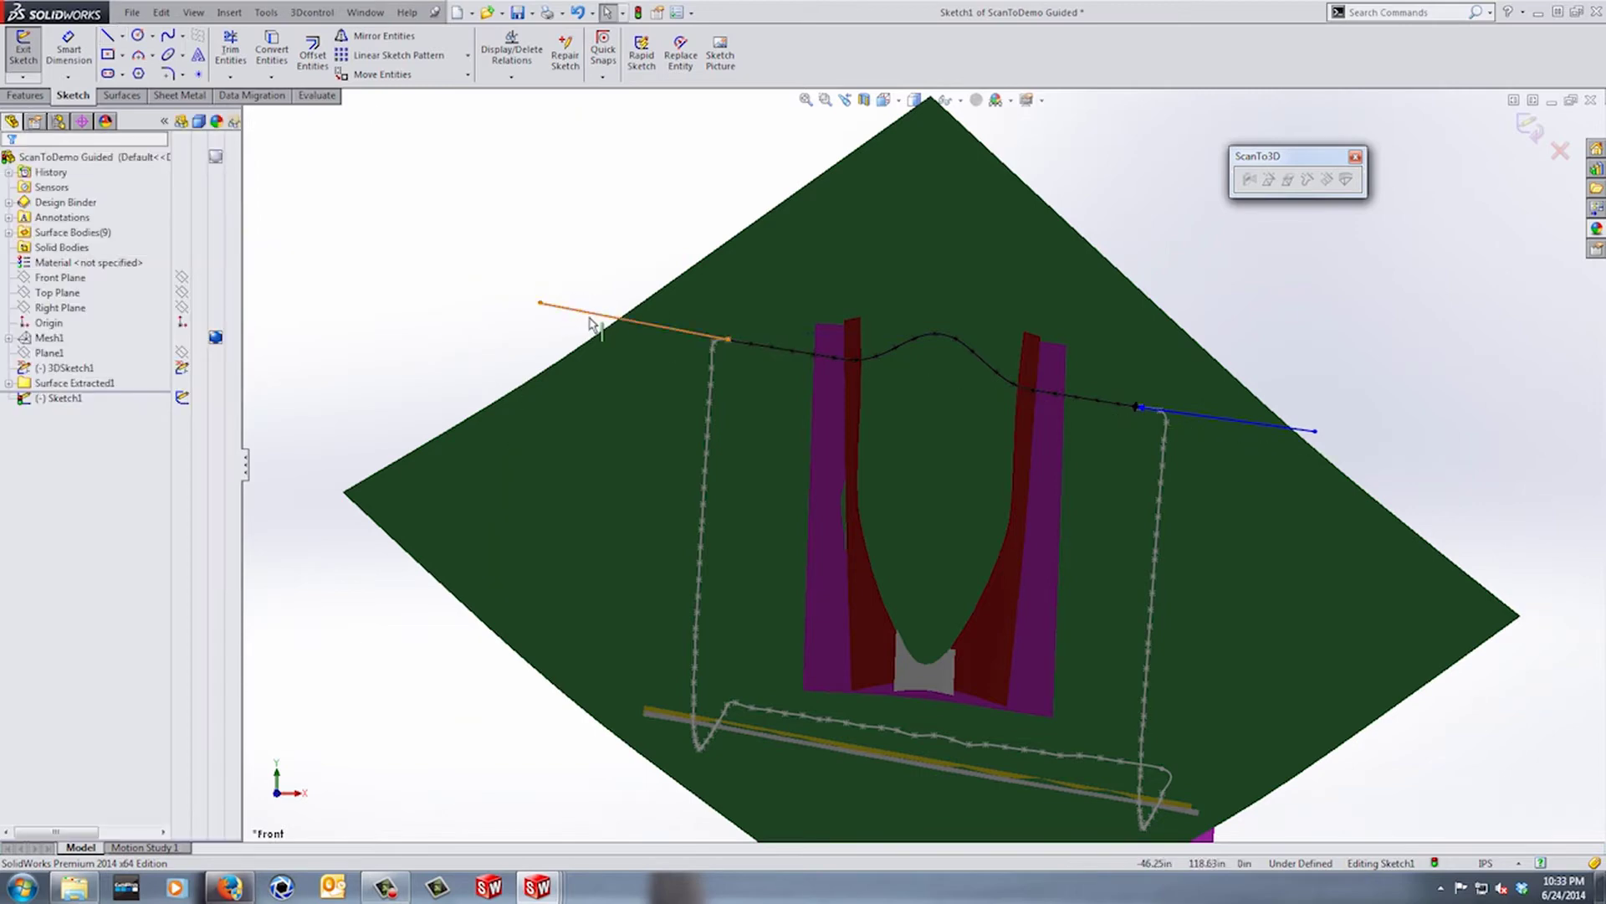
# - Make the left extension line tangent to the spline and finish the sketch
pyautogui.click(591, 316)
pyautogui.keyDown('ctrl'); pyautogui.click(742, 344); pyautogui.keyUp('ctrl')
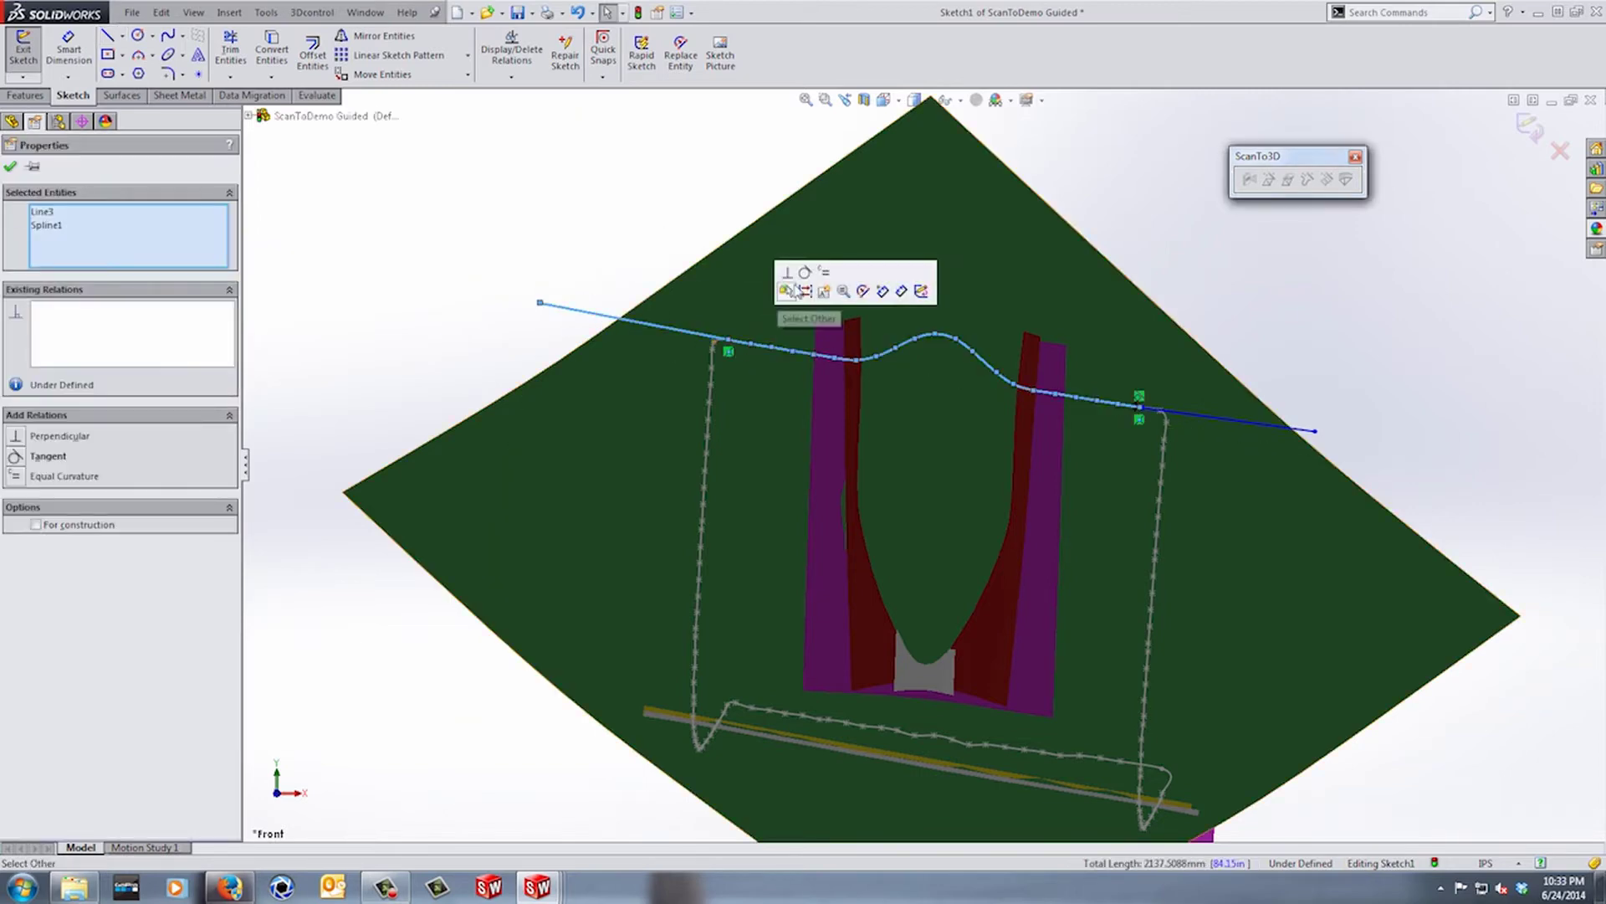
pyautogui.click(691, 221)
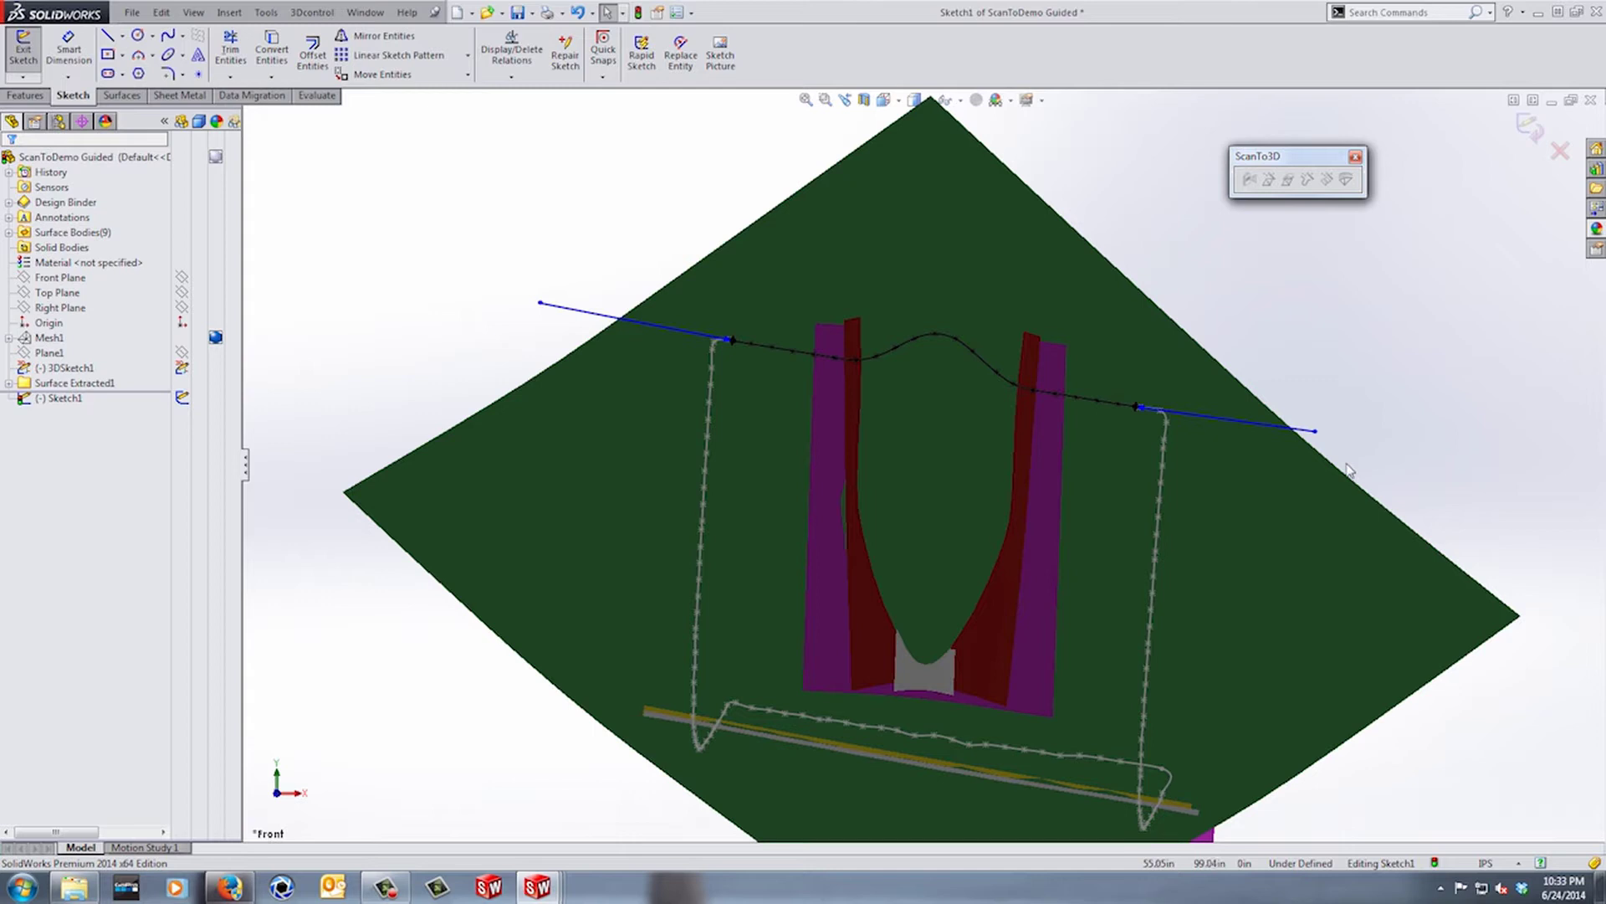
pyautogui.click(1529, 127)
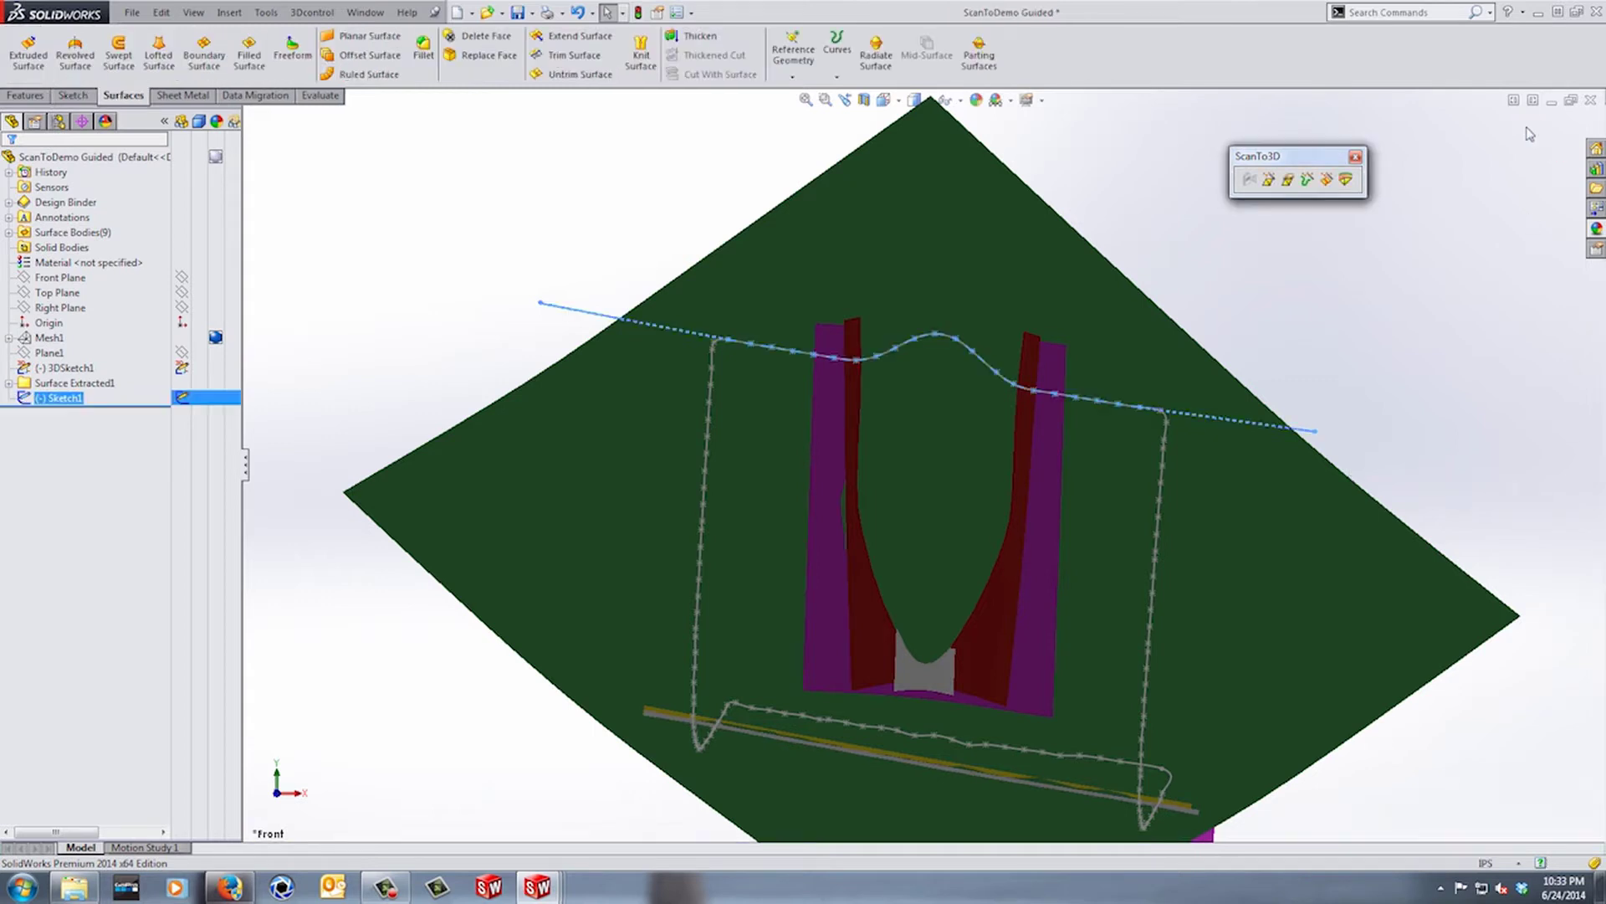
# - Hide 3DSketch1 and trim the main and scoop surfaces with Sketch1, removing all five pieces beyond the spline edge
pyautogui.click(61, 368)
pyautogui.click(70, 347)
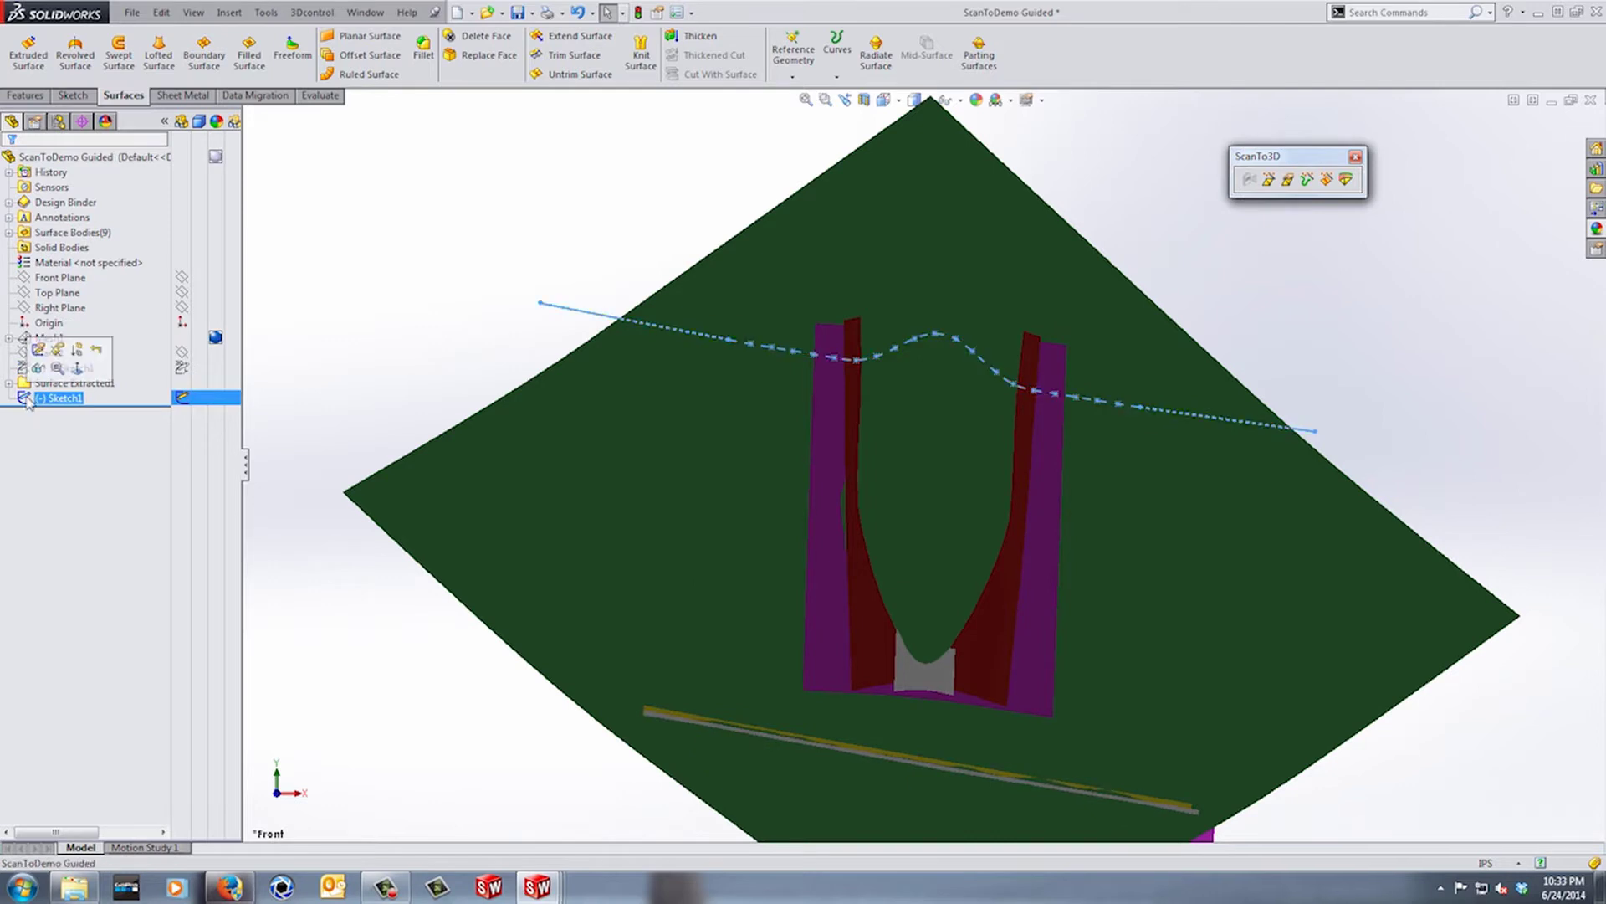
pyautogui.click(577, 55)
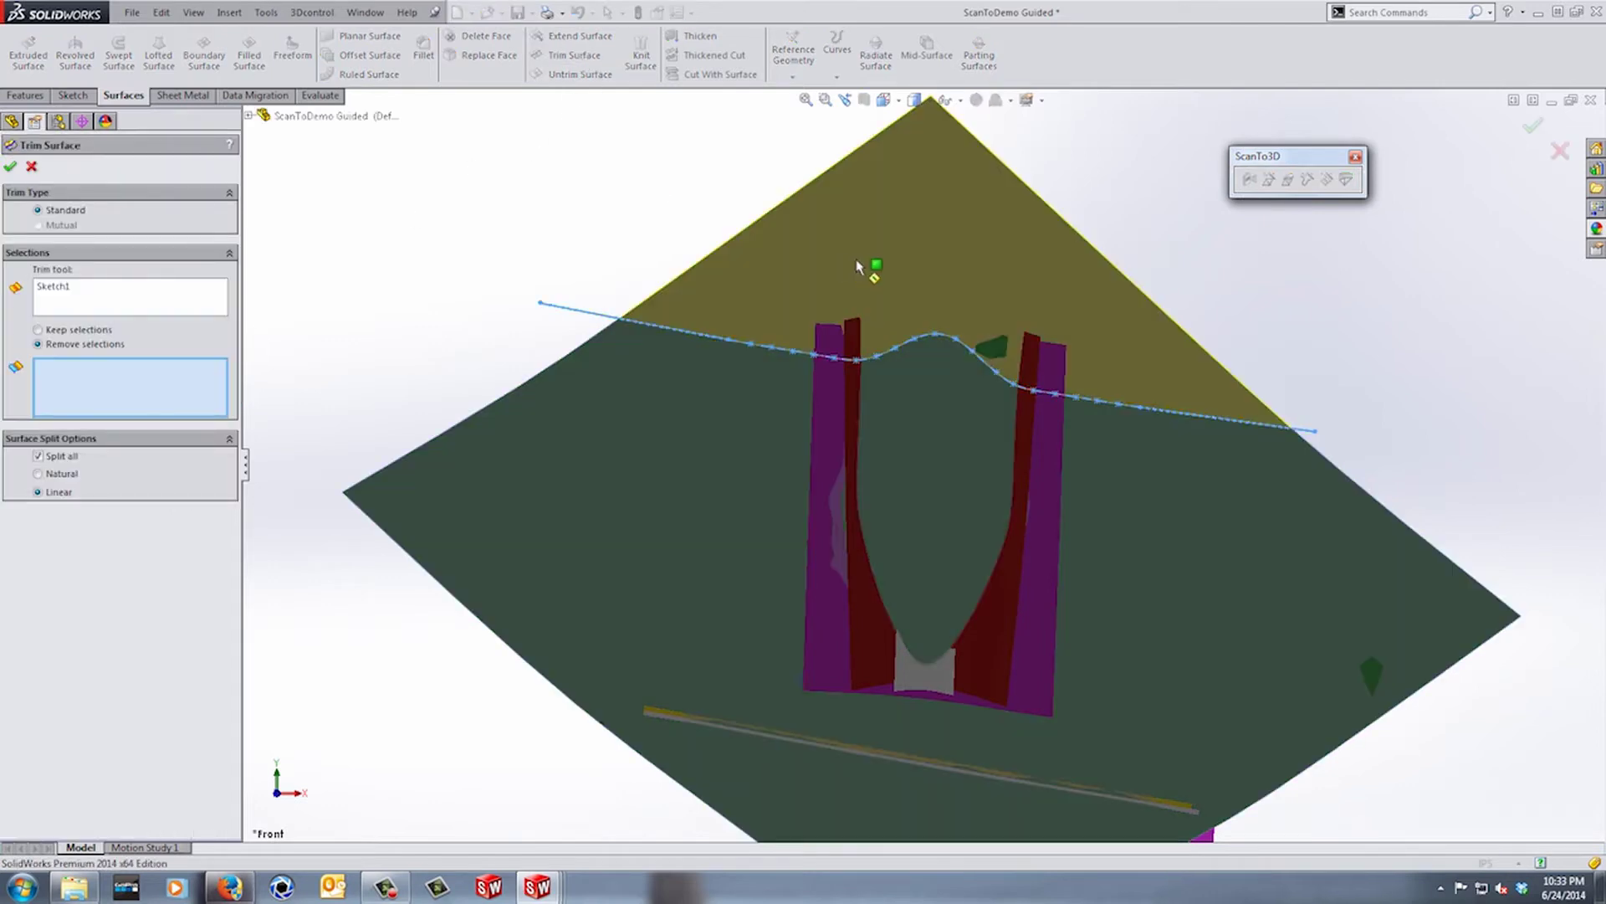
pyautogui.click(864, 266)
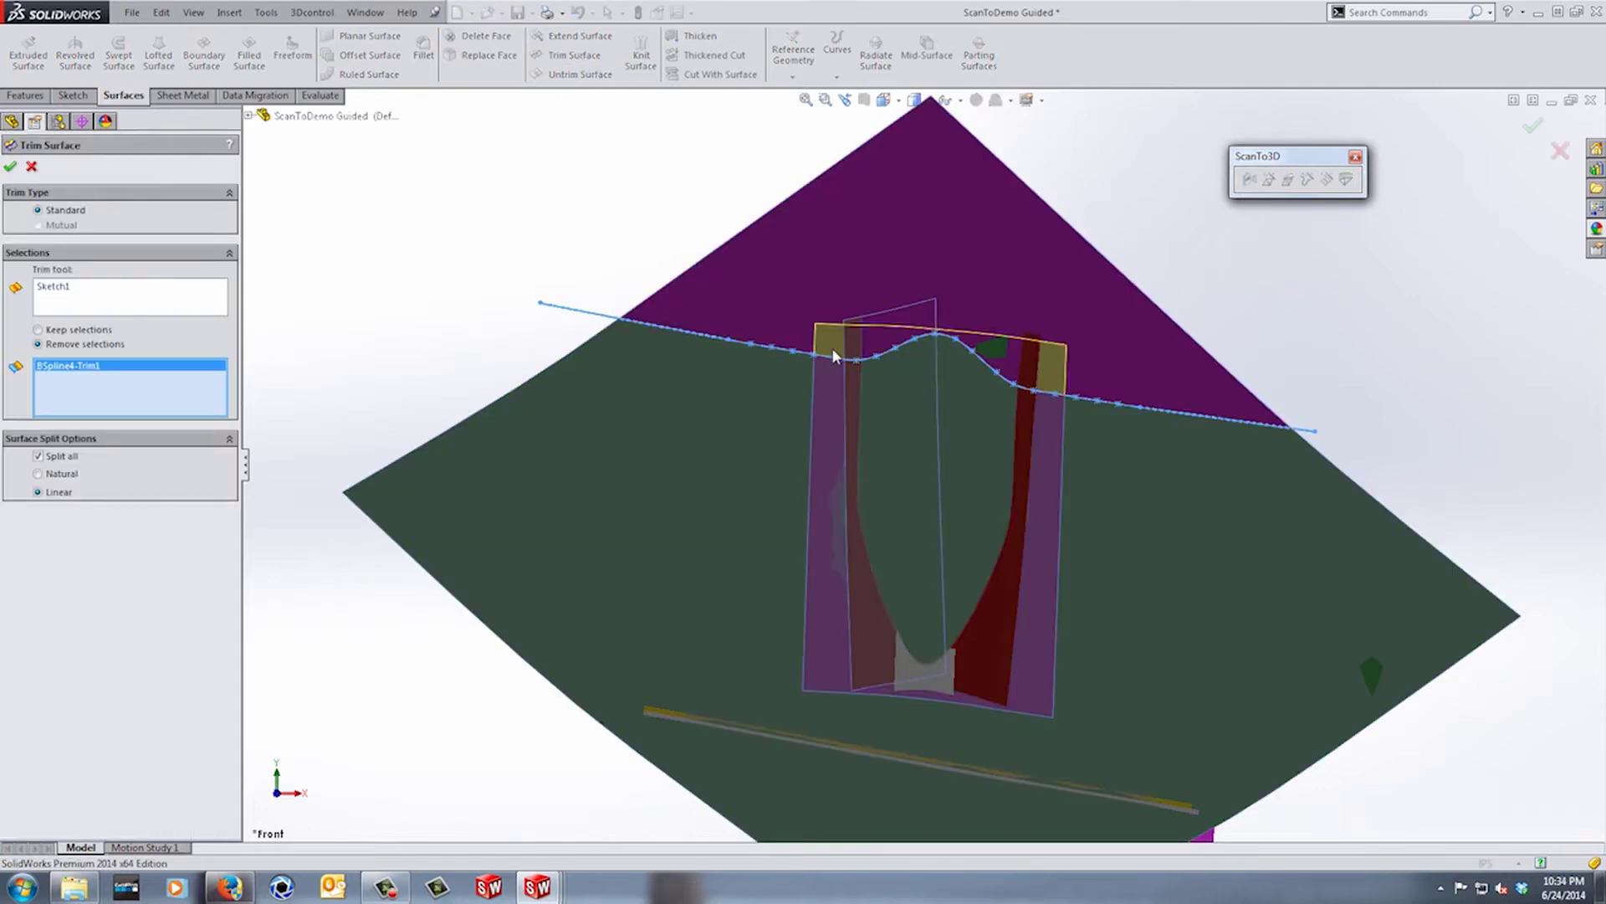
pyautogui.click(831, 348)
pyautogui.click(861, 348)
pyautogui.click(1031, 360)
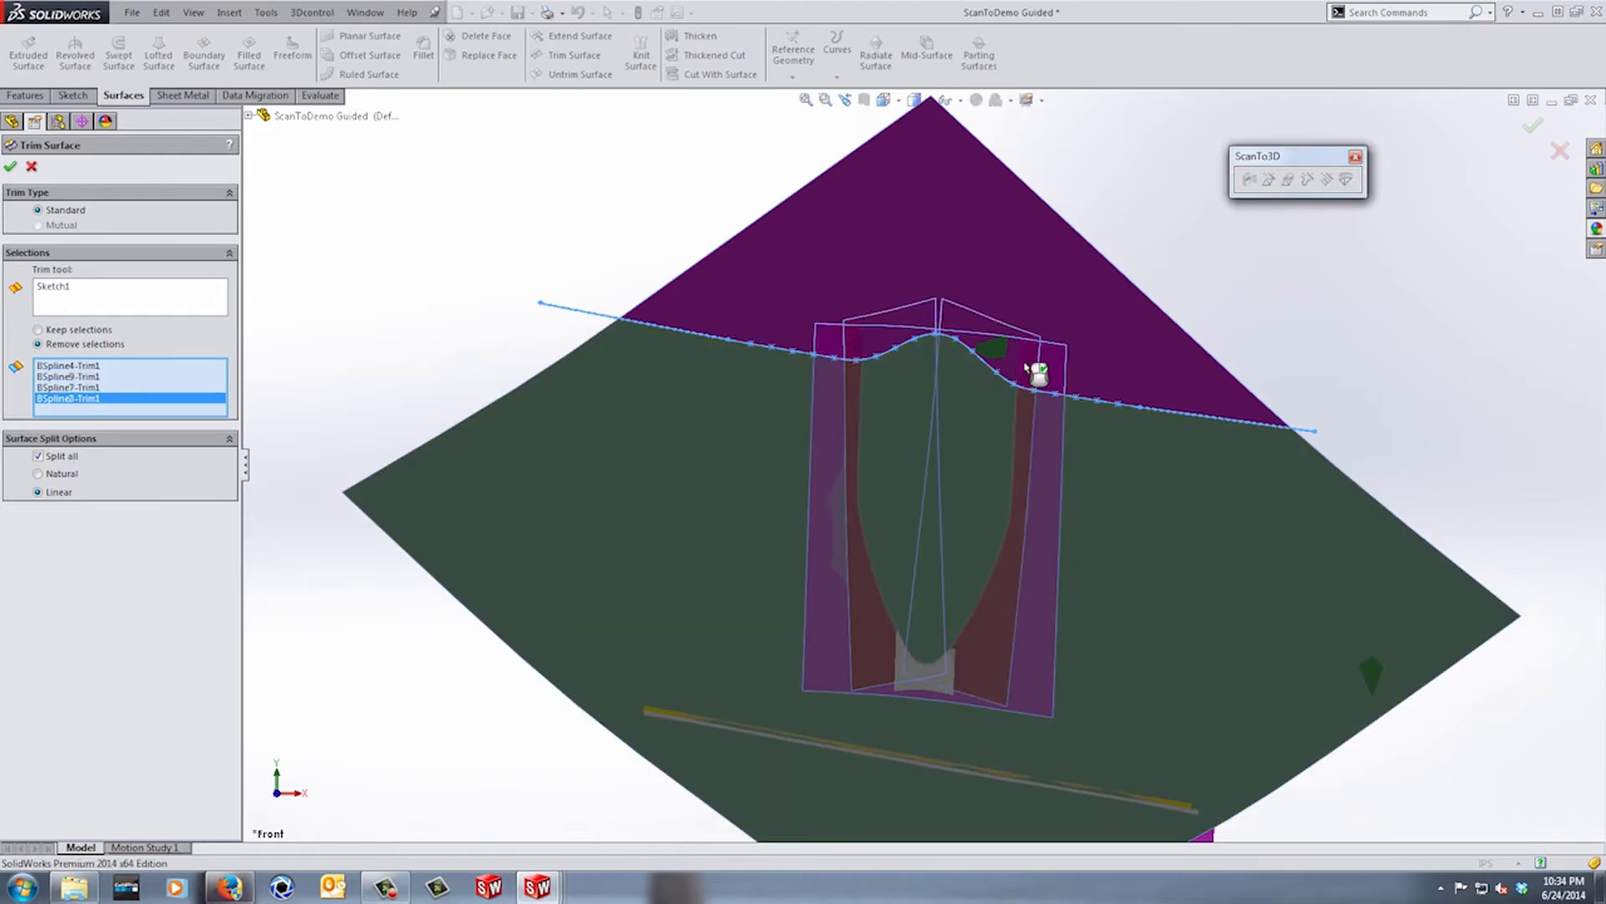
pyautogui.moveTo(1339, 371); pyautogui.dragTo(979, 309, button='middle')
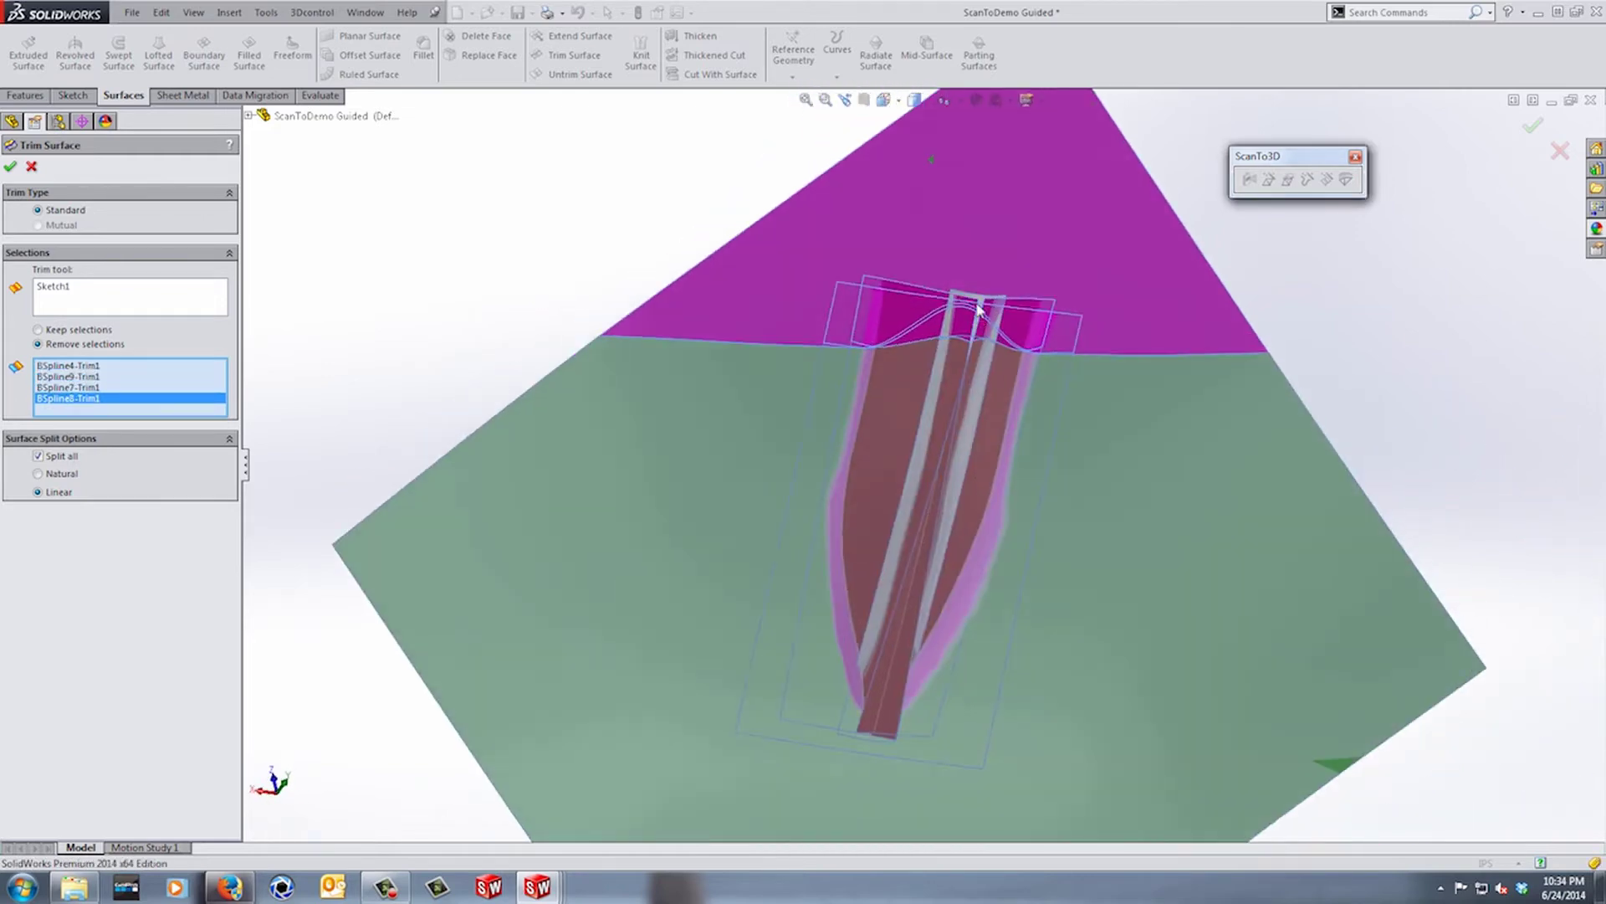
pyautogui.click(980, 305)
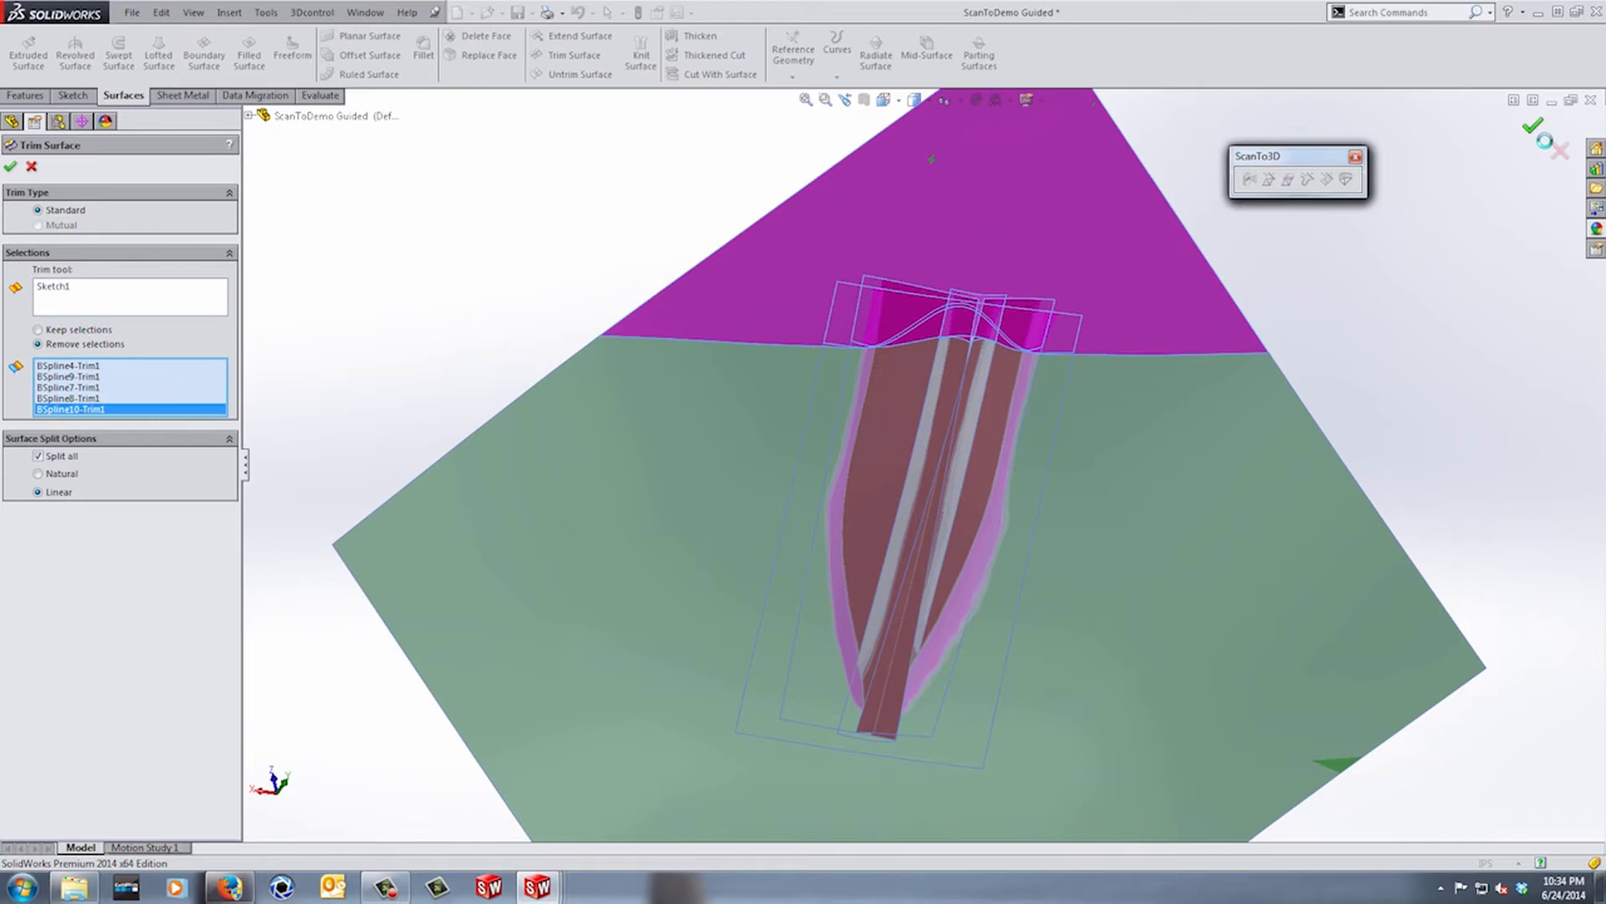
pyautogui.click(1533, 125)
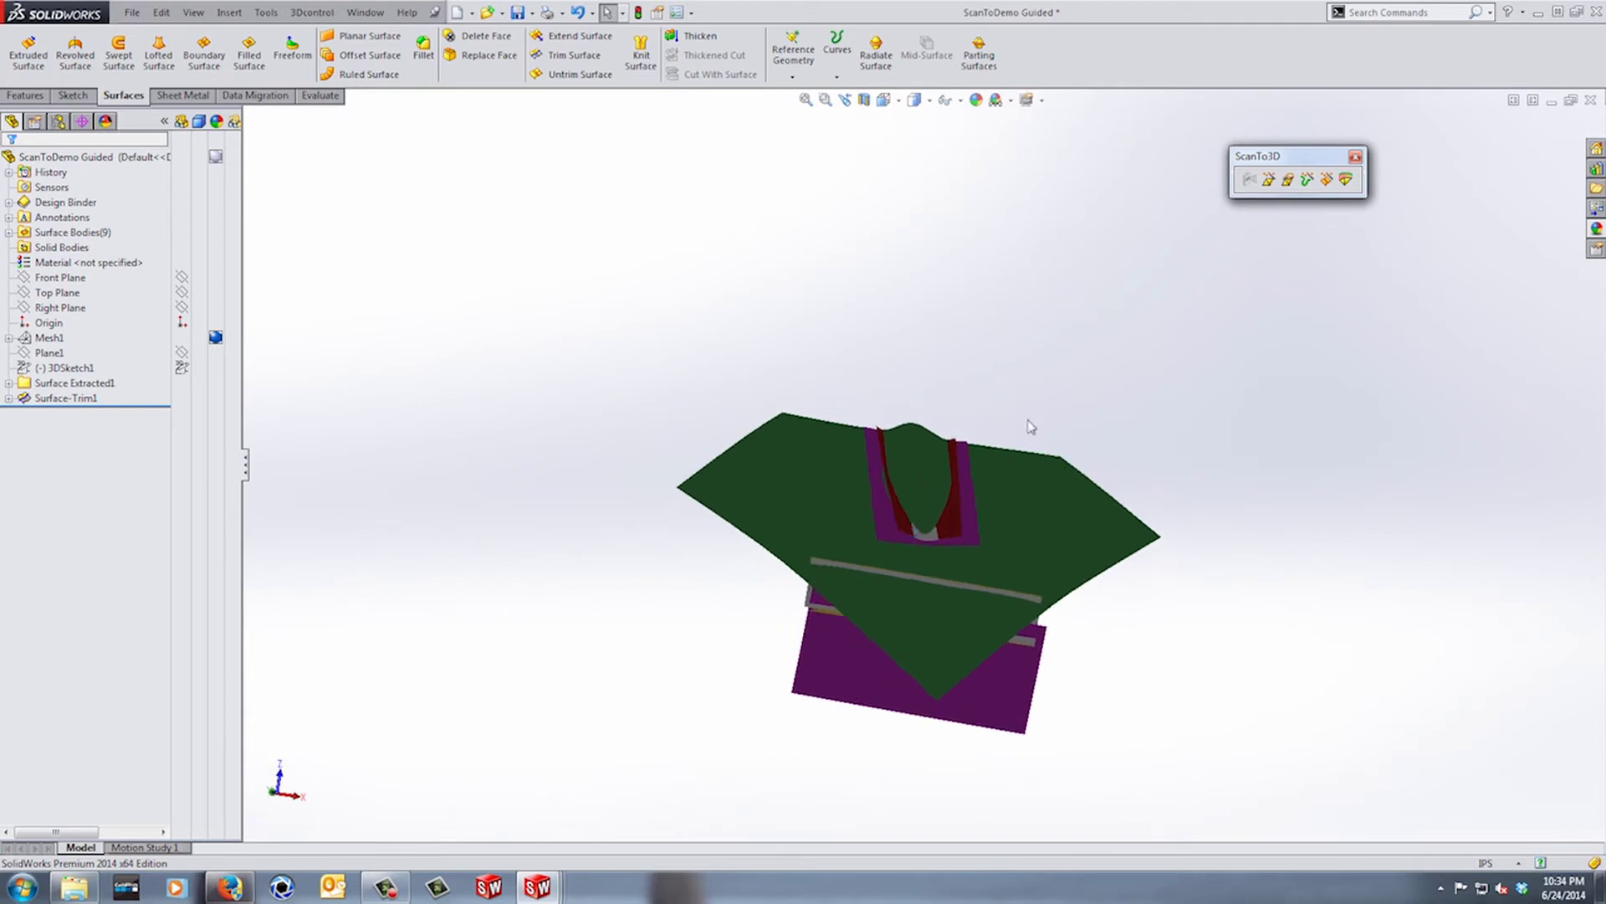
# - Examine how the red side surfaces, the gray bottom strip and the purple transition surface of the scoop cross the main surface
pyautogui.moveTo(1029, 567); pyautogui.dragTo(854, 423, button='middle')
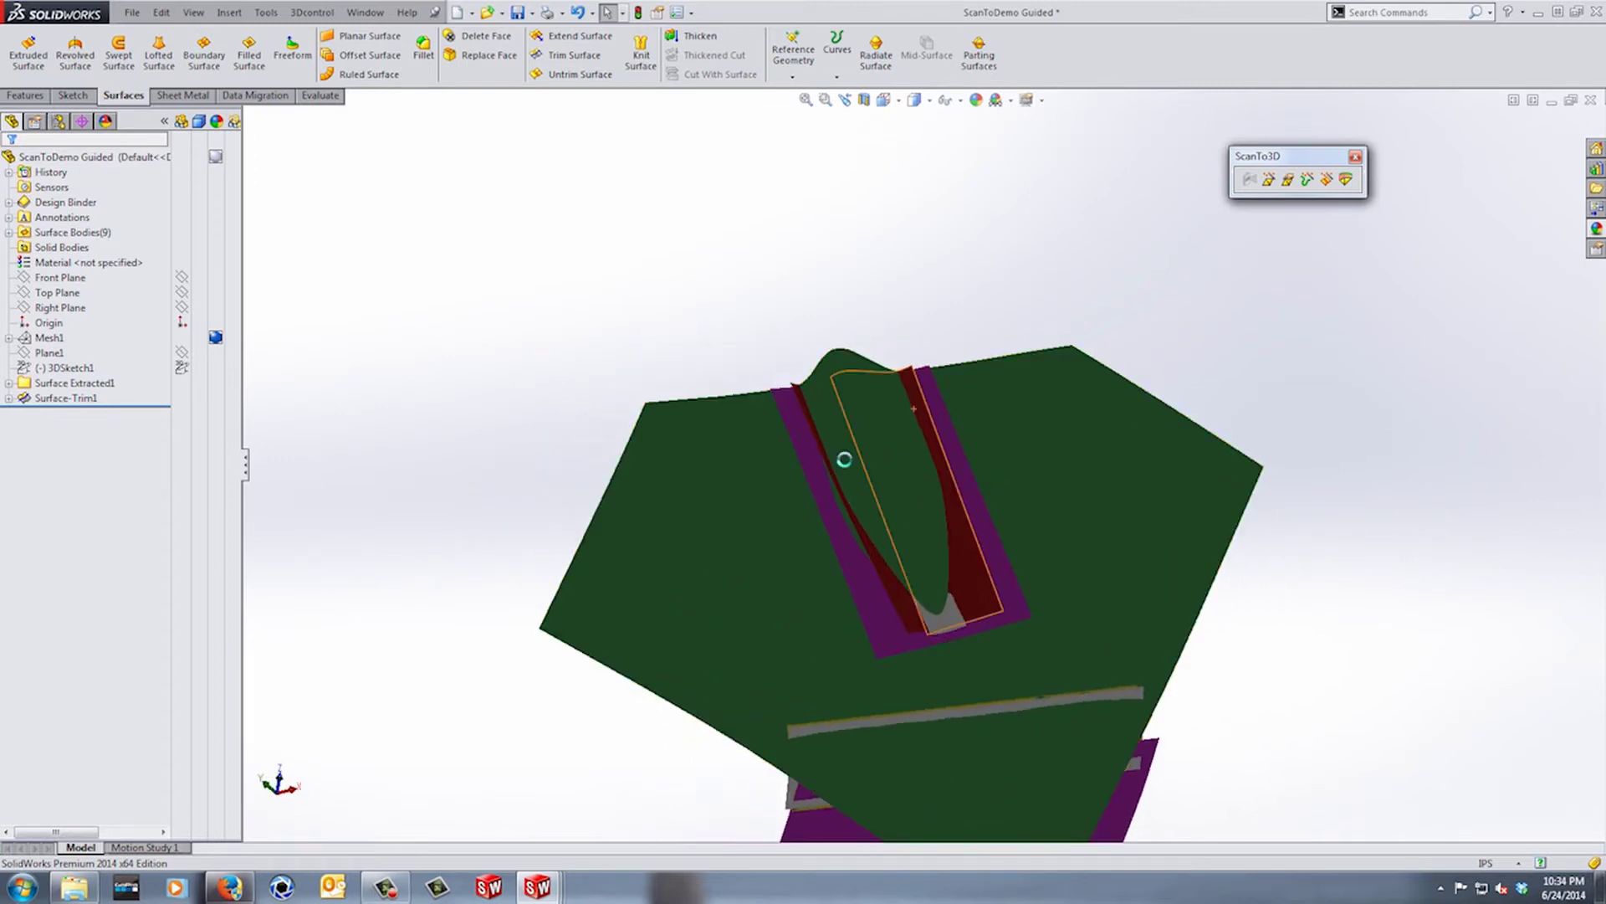
pyautogui.moveTo(950, 444); pyautogui.dragTo(829, 389, button='middle')
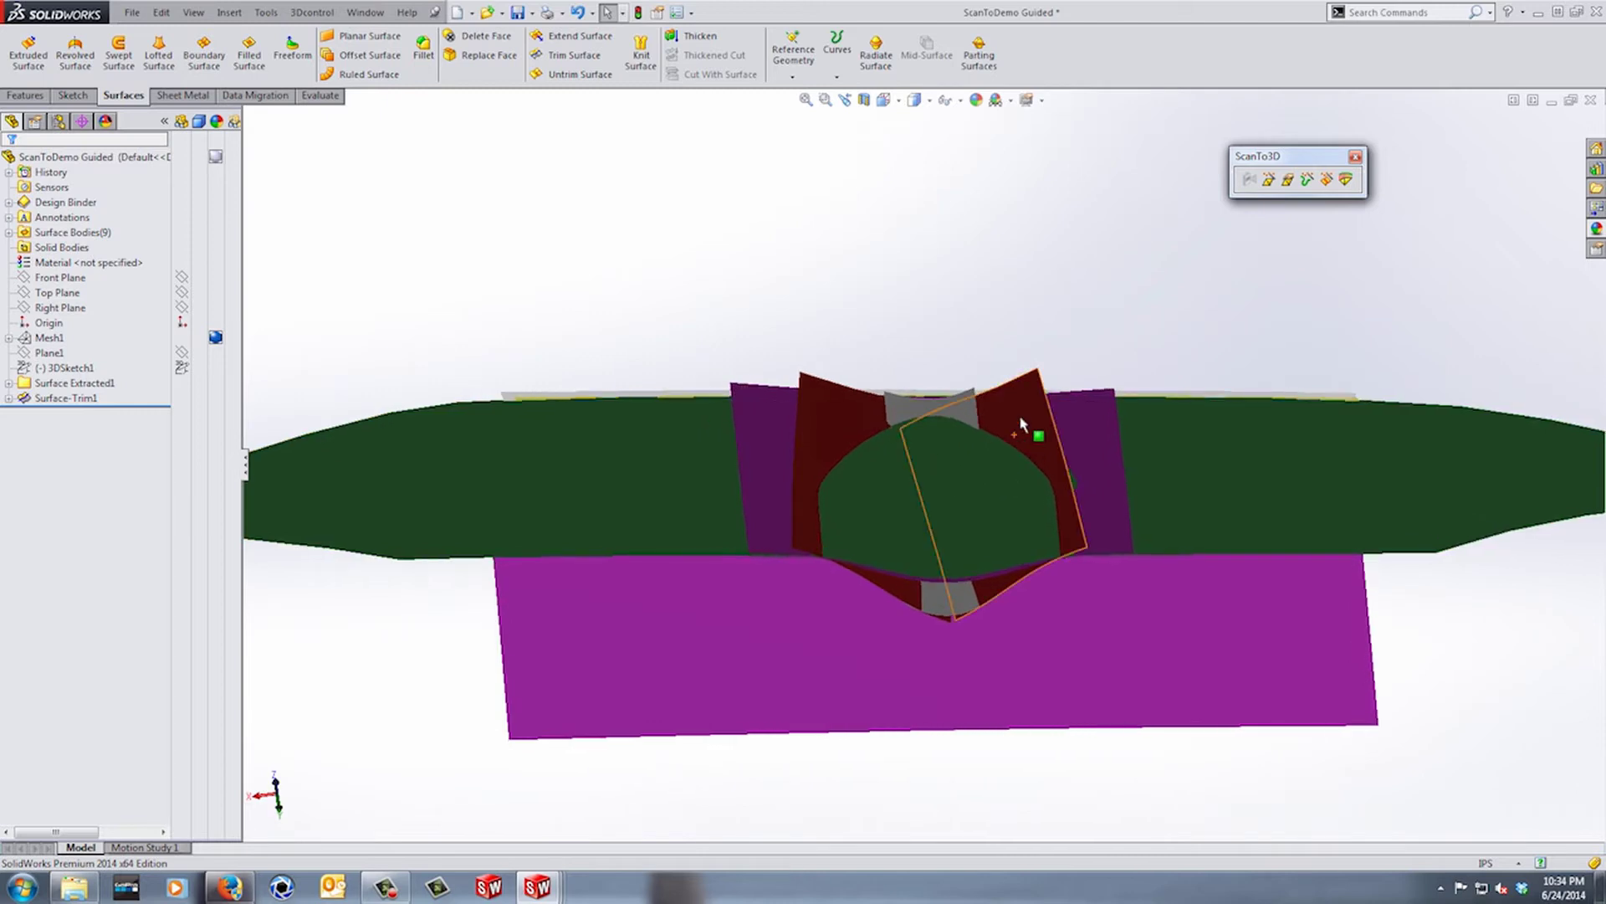
pyautogui.click(856, 406)
pyautogui.scroll(-1, 1036, 466)
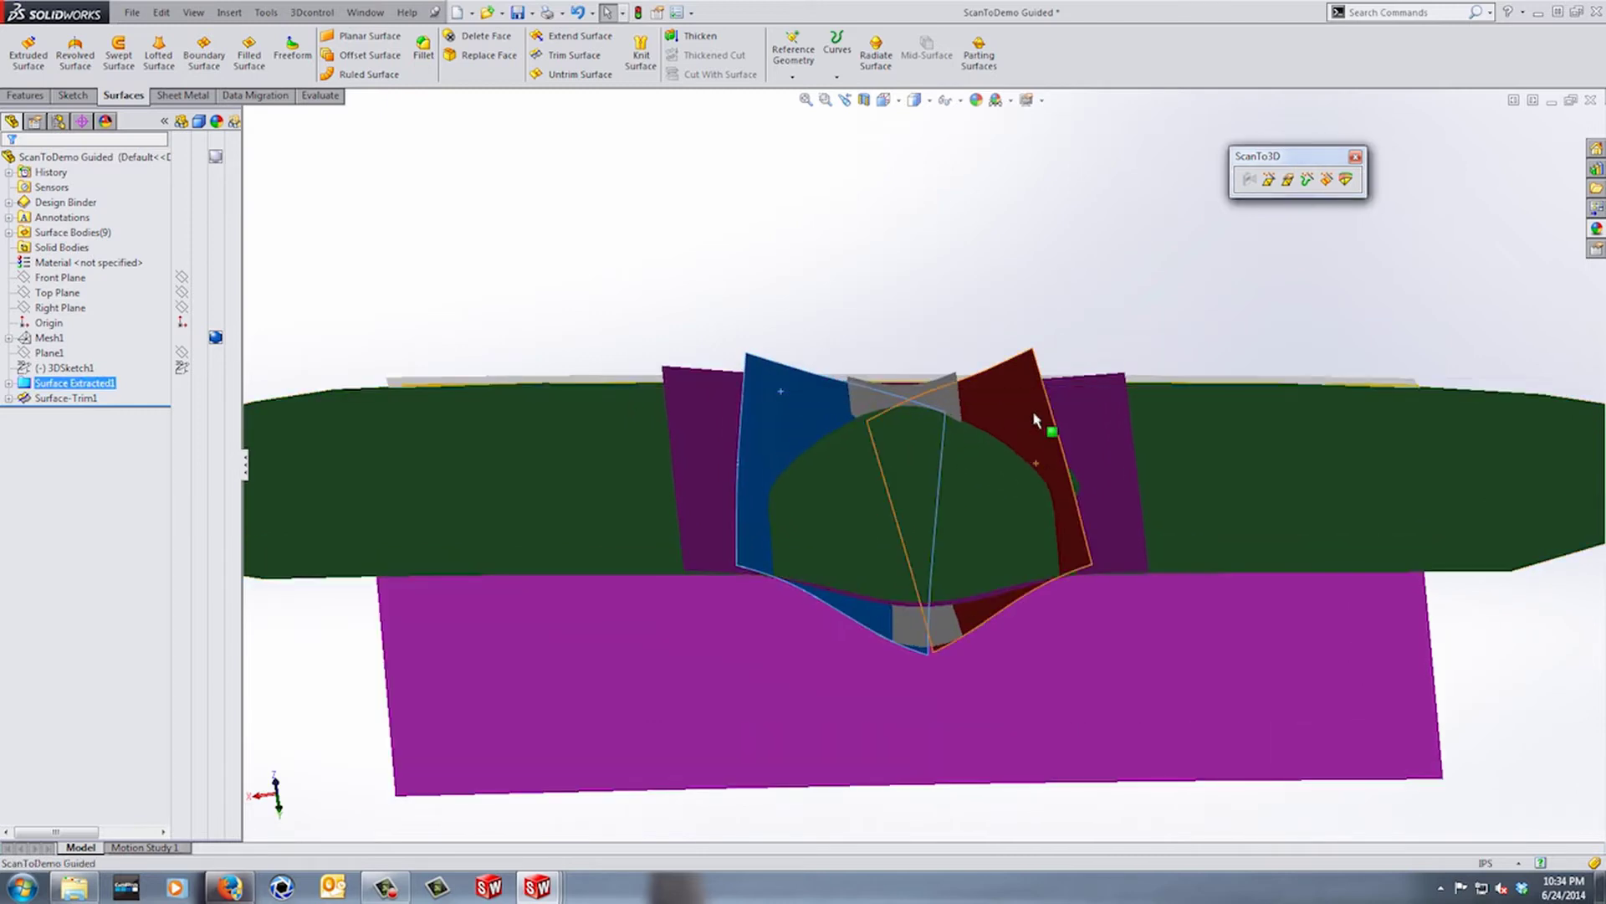
pyautogui.click(937, 636)
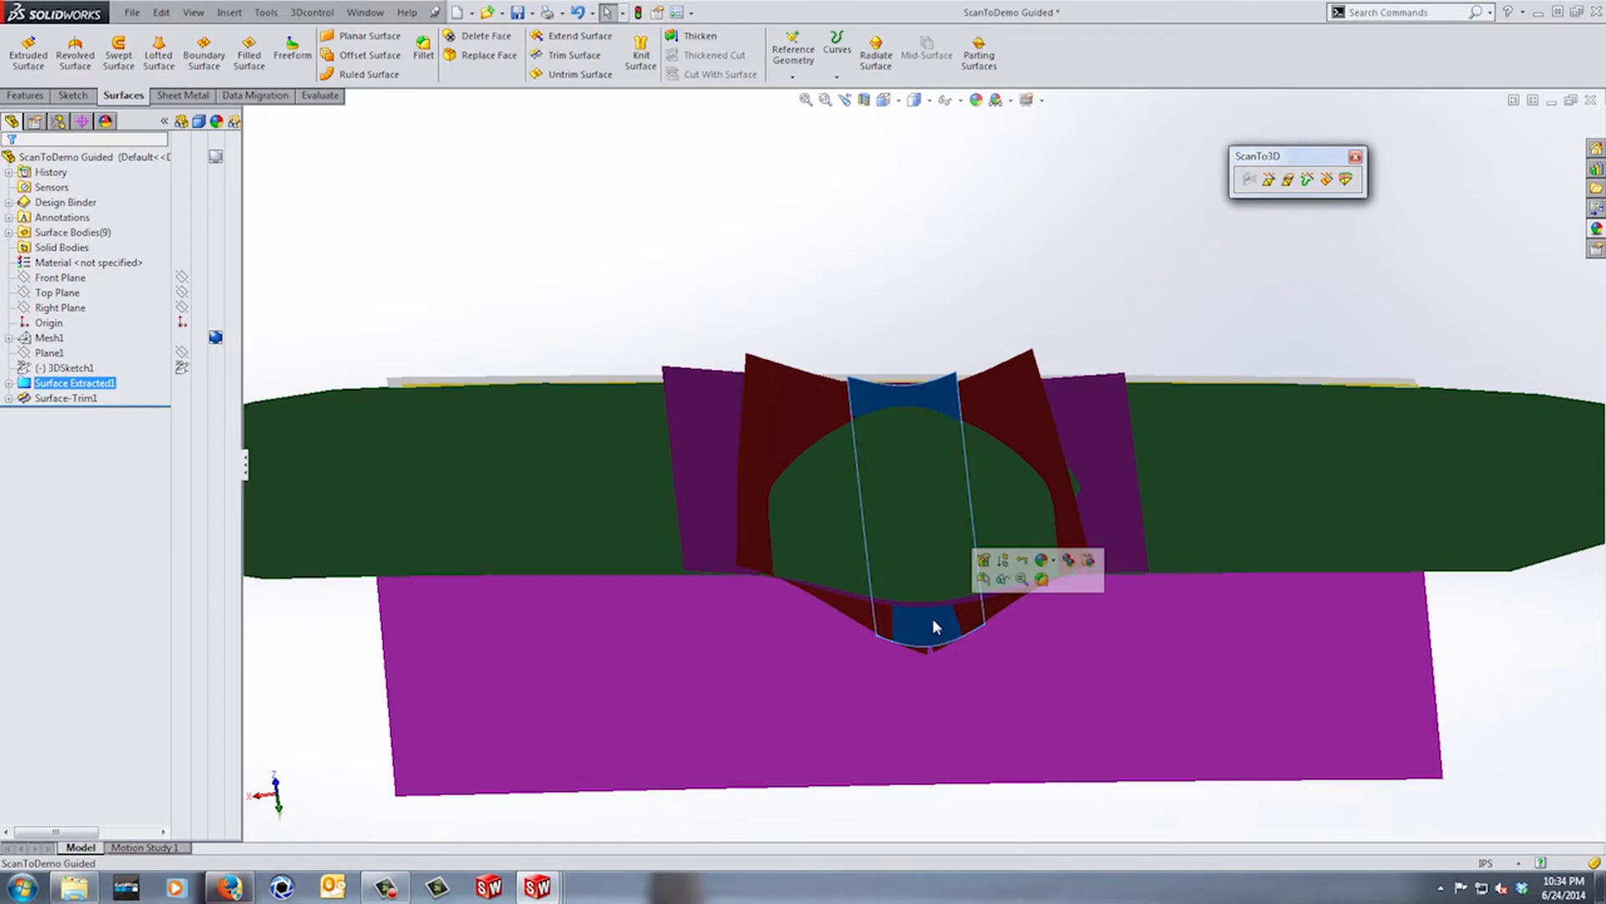
pyautogui.click(689, 433)
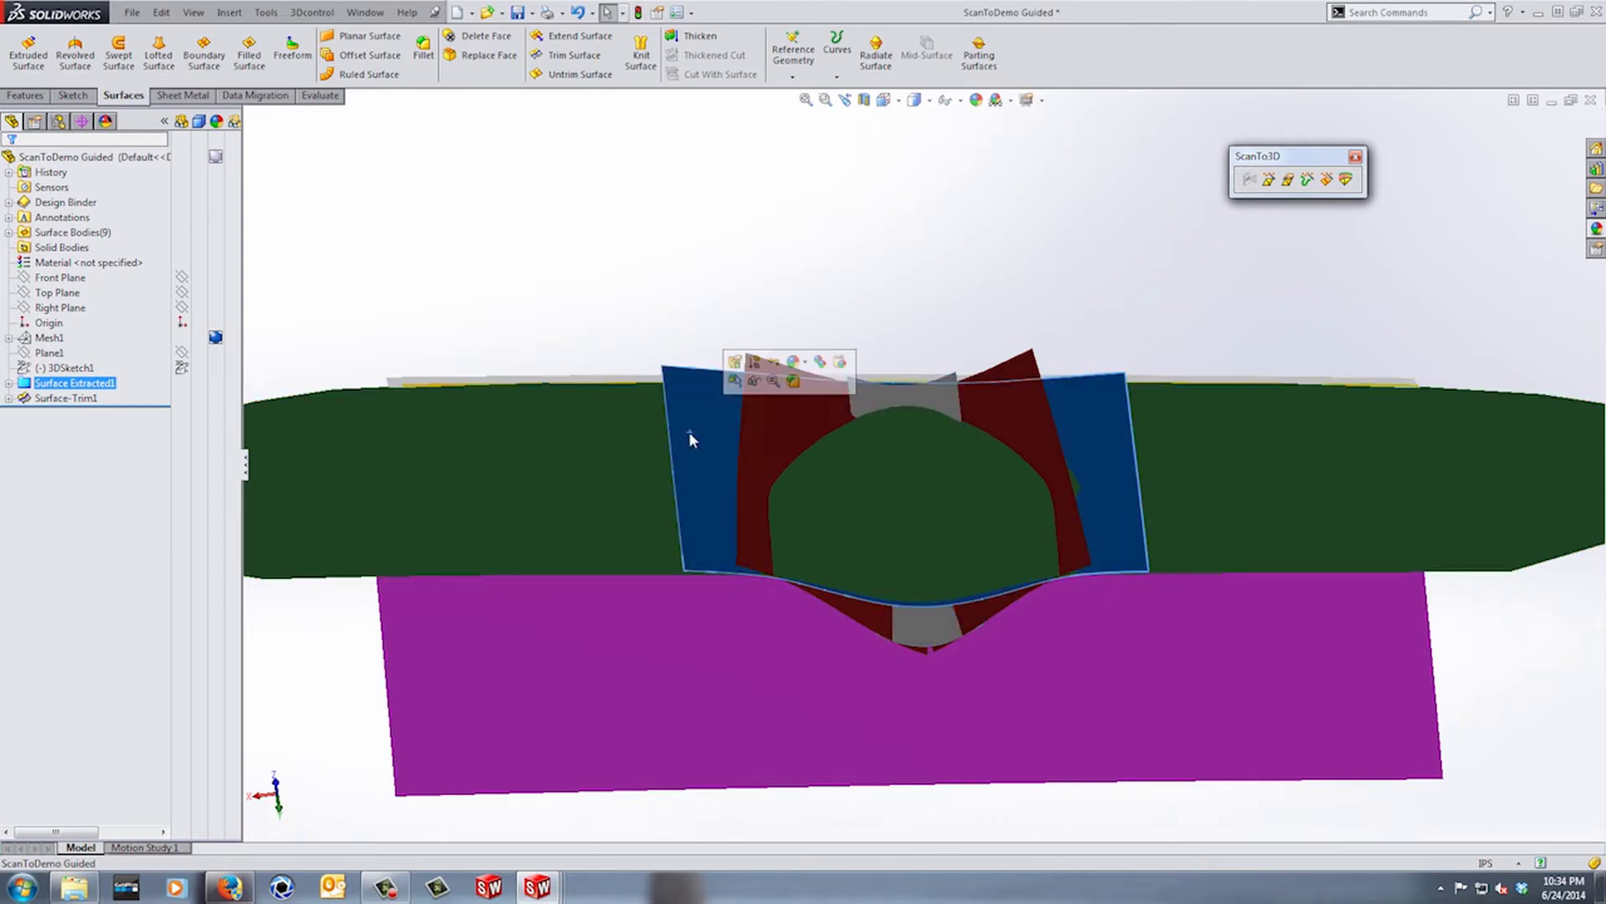
pyautogui.click(625, 466)
pyautogui.click(771, 445)
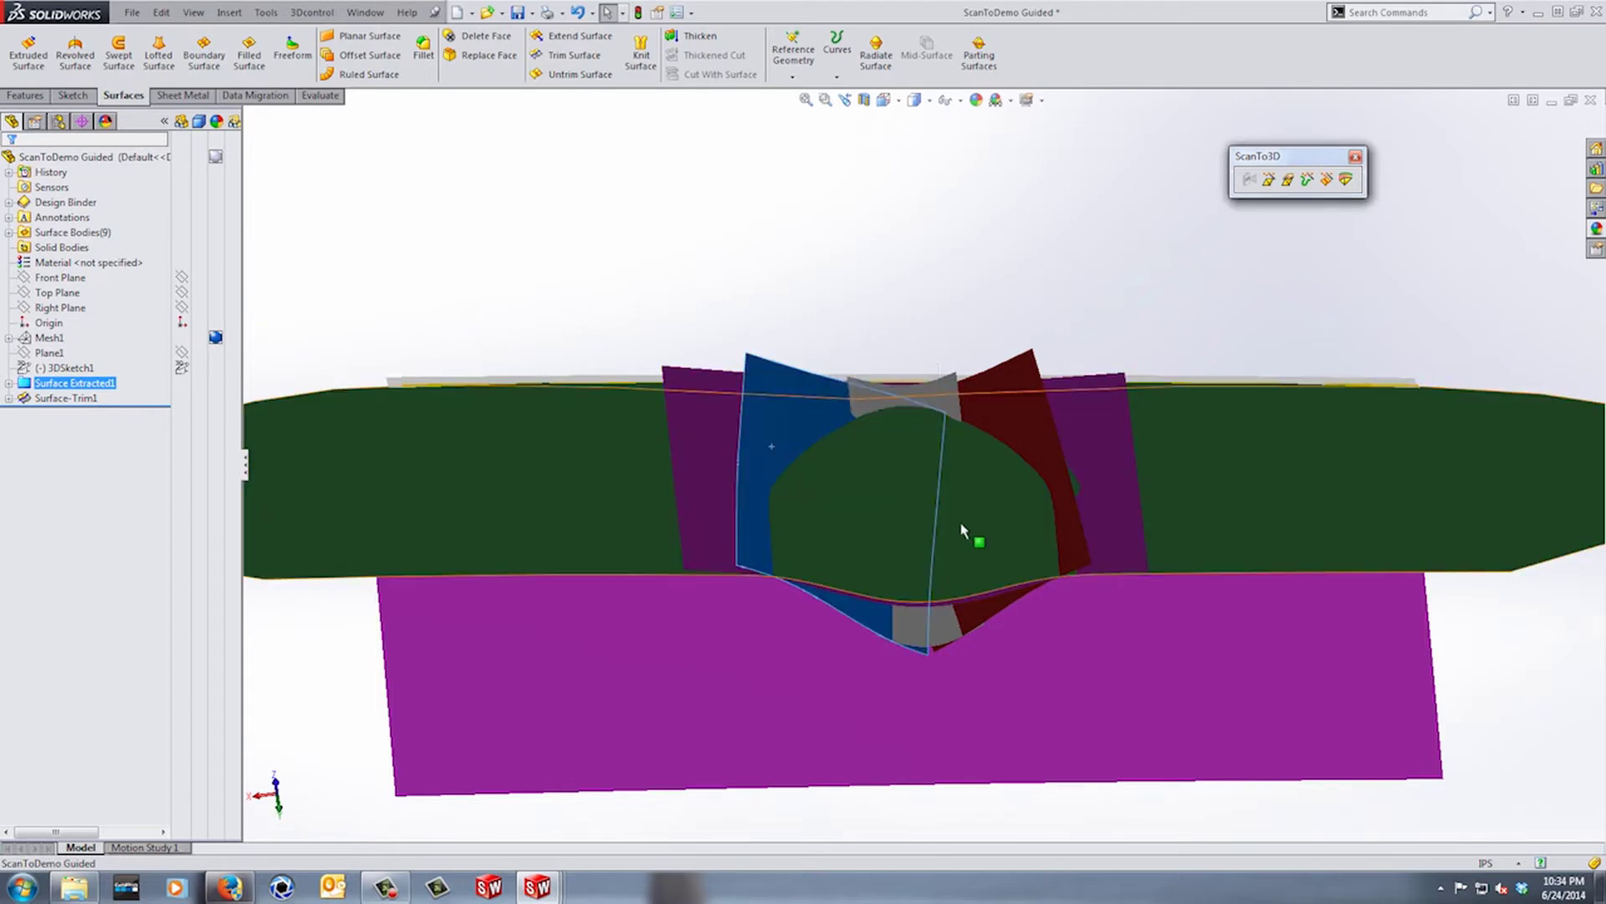
pyautogui.moveTo(968, 530); pyautogui.dragTo(915, 513, button='middle')
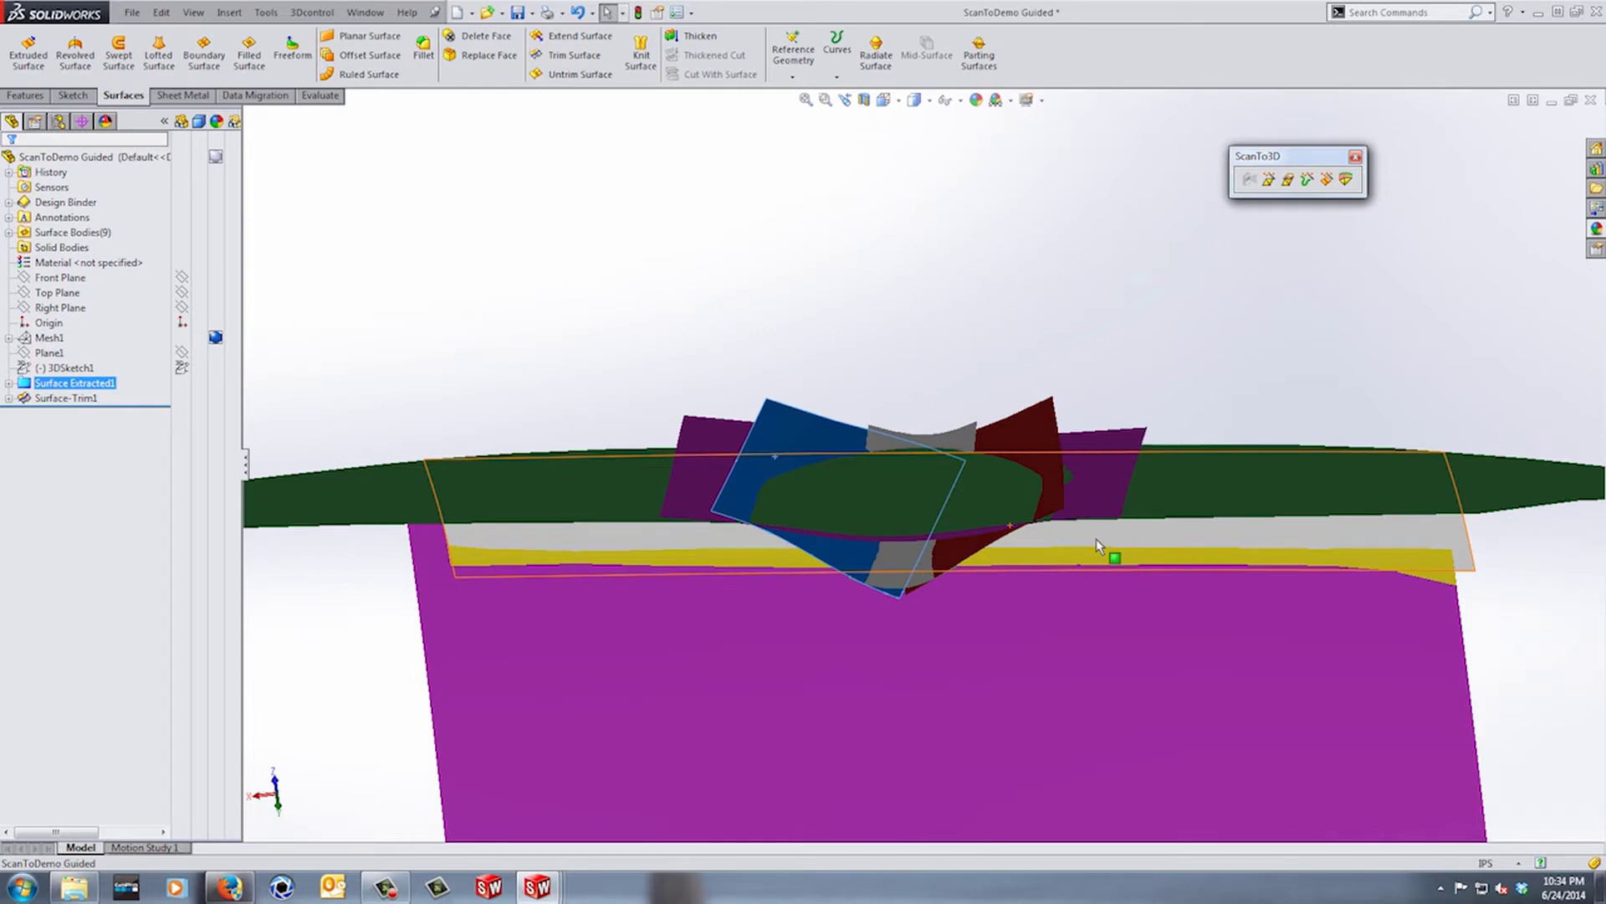
pyautogui.moveTo(1119, 406); pyautogui.dragTo(1118, 382, button='middle')
pyautogui.click(1119, 380)
pyautogui.press('Up')
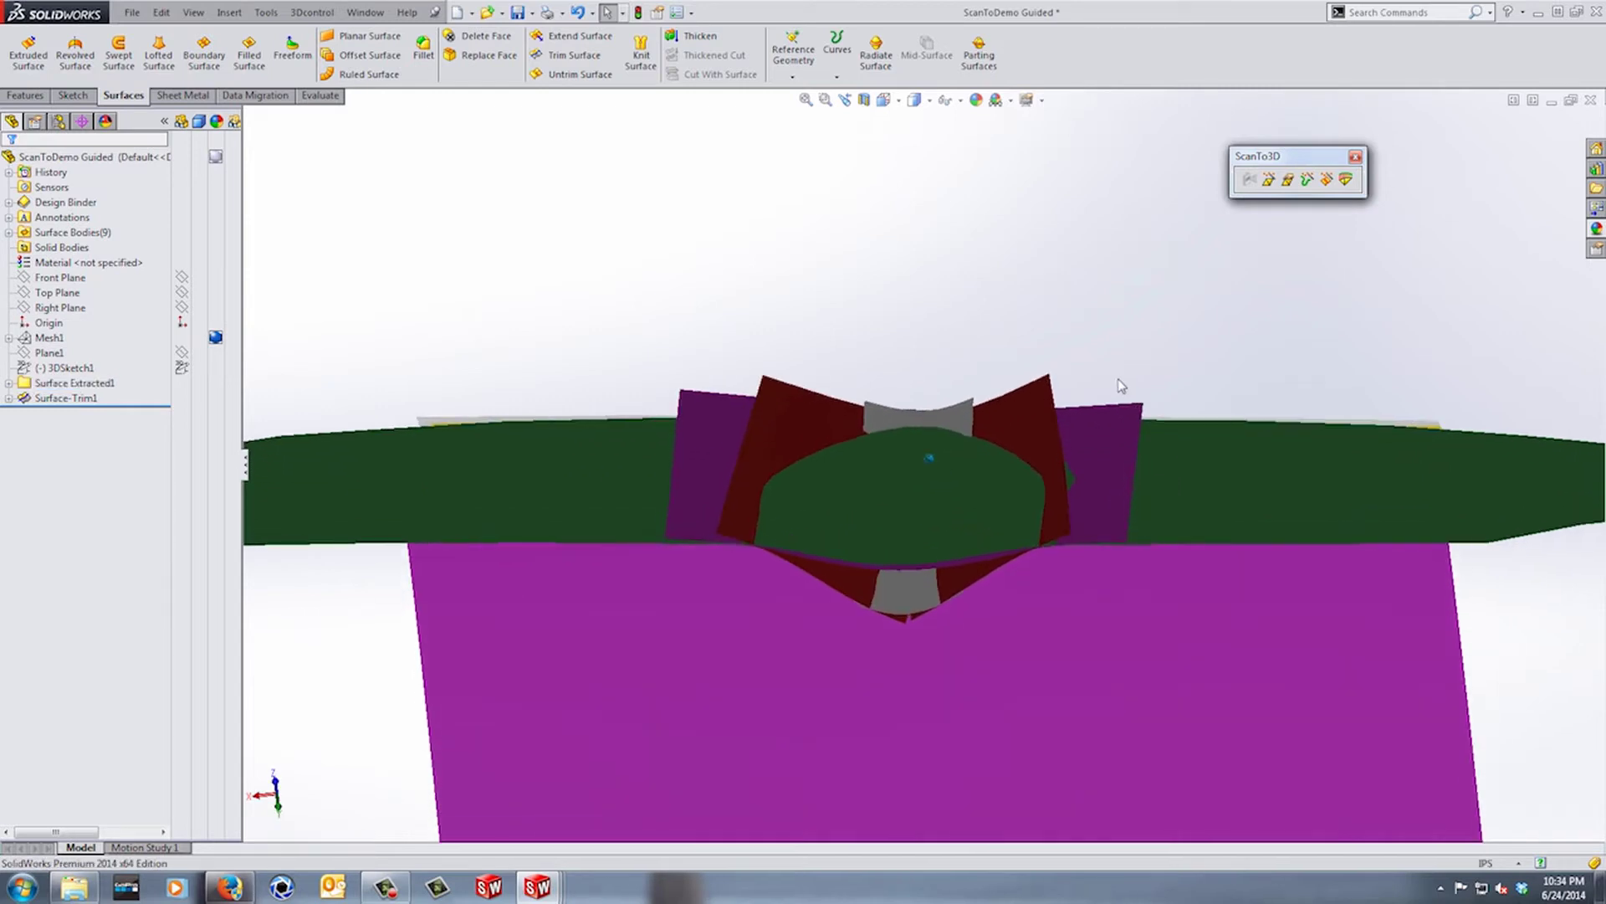
# - Trim the green main surface with the purple transition surface, removing the piece inside the scoop opening
pyautogui.click(585, 58)
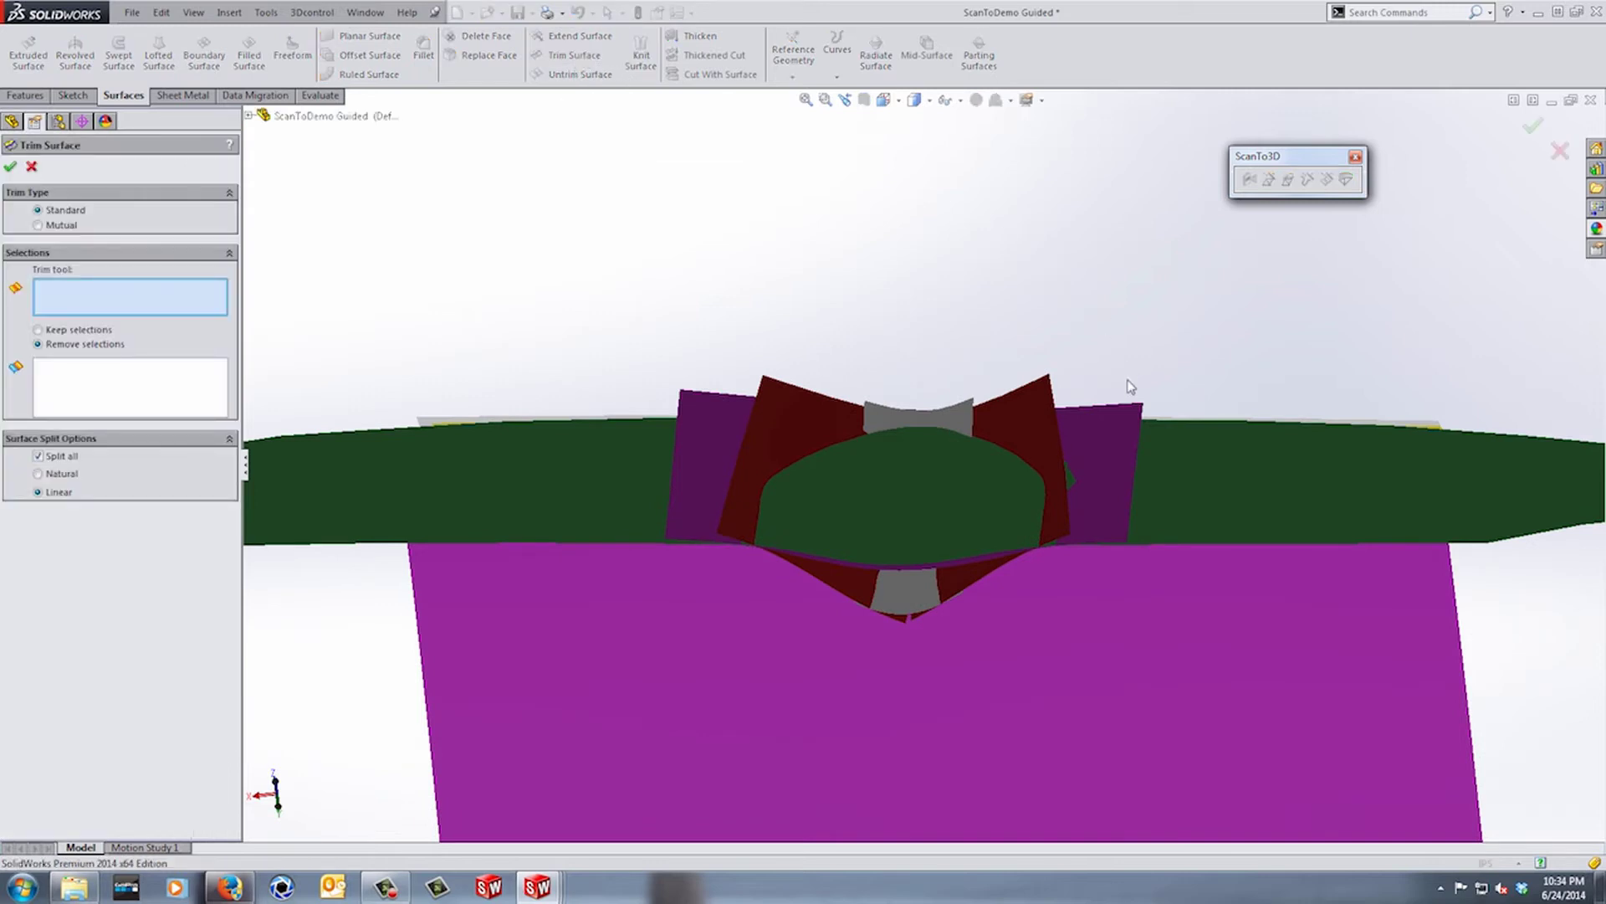
pyautogui.click(1121, 449)
pyautogui.press('Left')
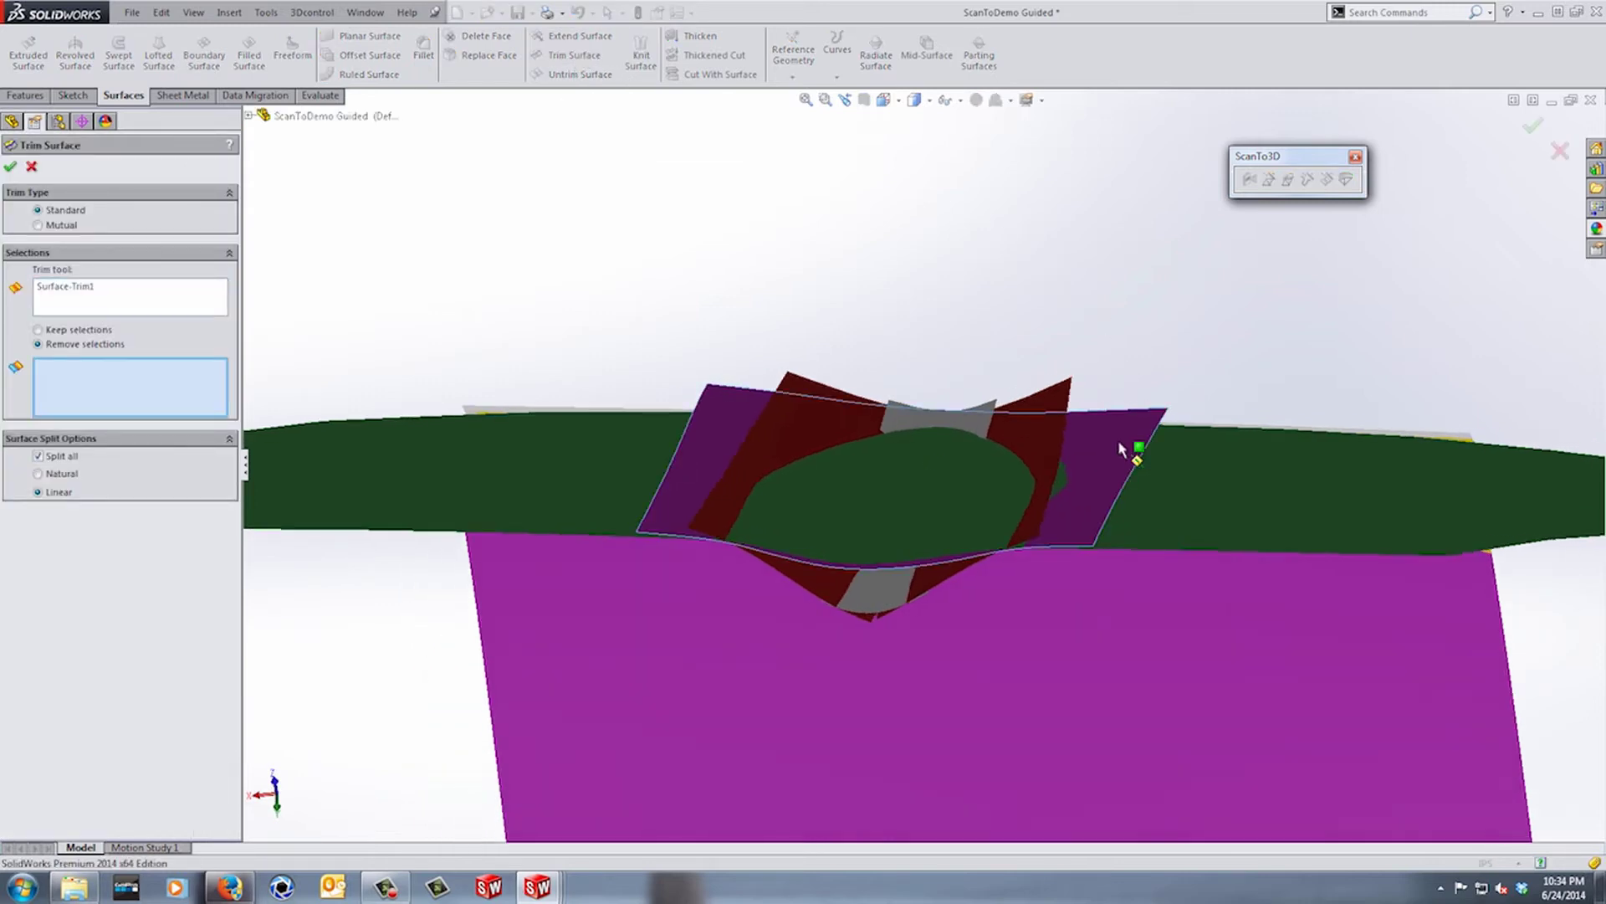
pyautogui.click(947, 483)
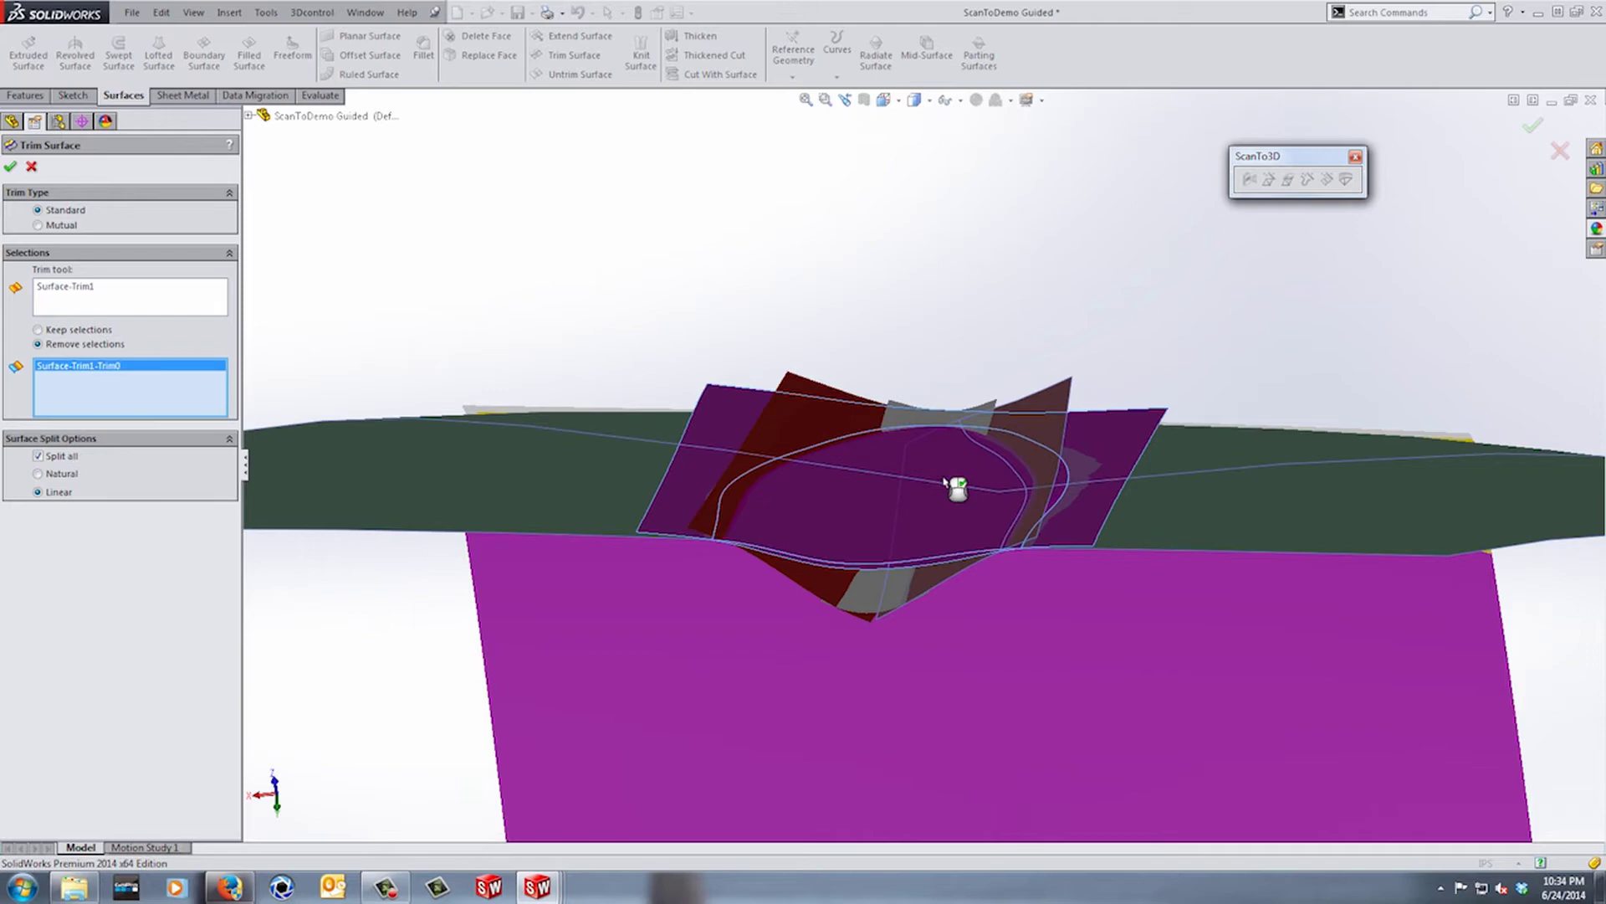
pyautogui.click(10, 165)
pyautogui.press('Up')
pyautogui.press('Up')
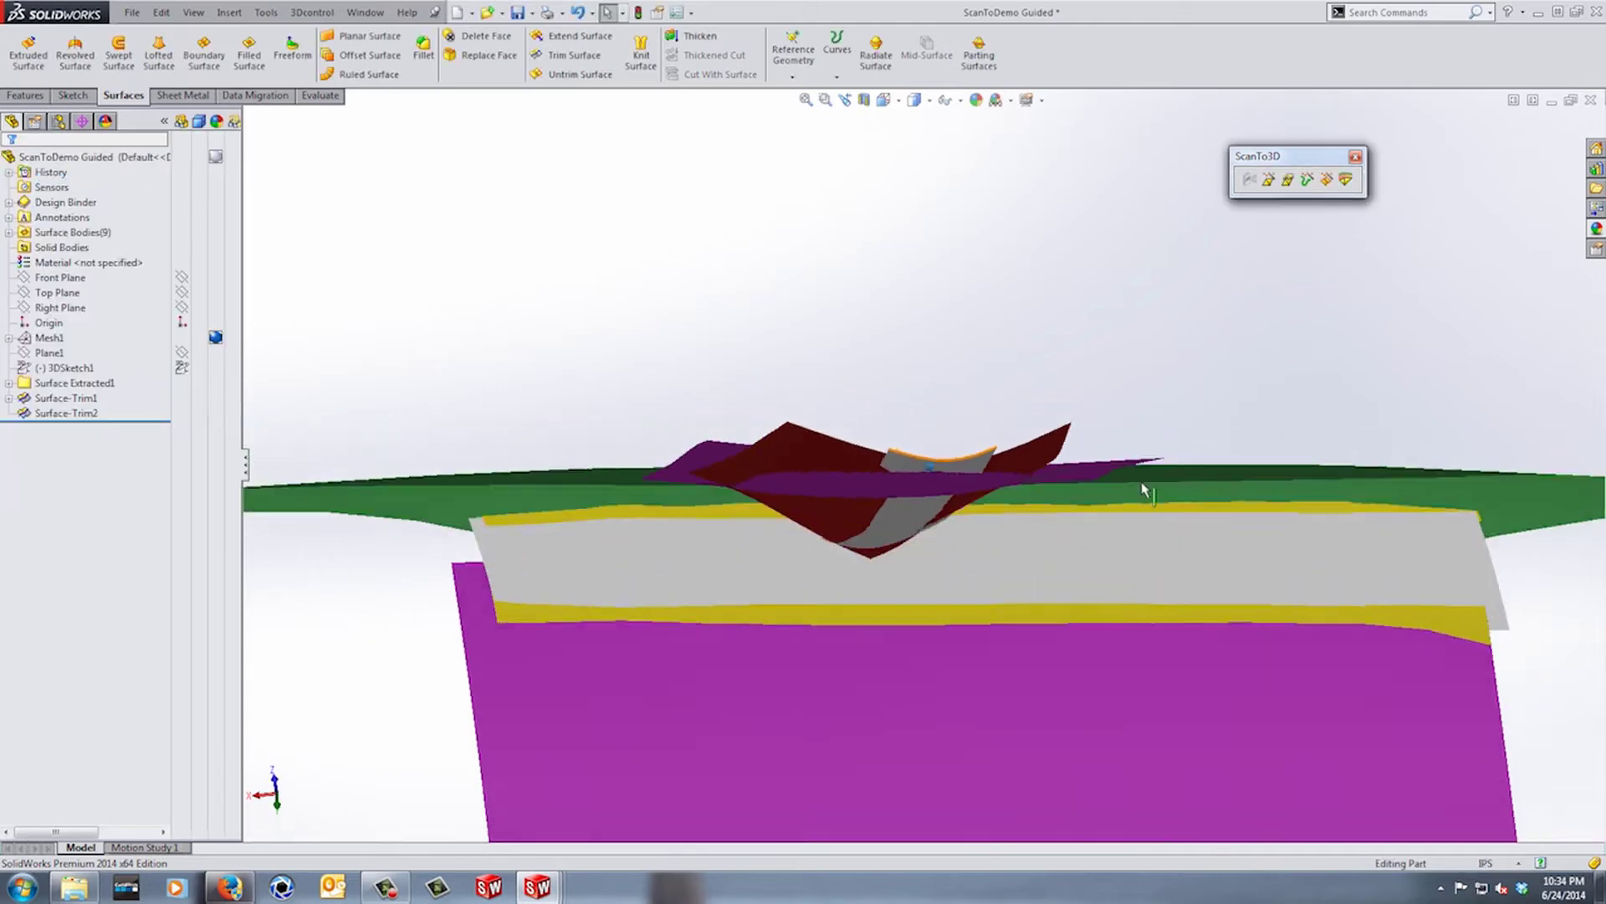
# - Trim both red side surfaces and the gray strip with the purple transition surface, removing the three pieces beyond it
pyautogui.press('Down')
pyautogui.press('Down')
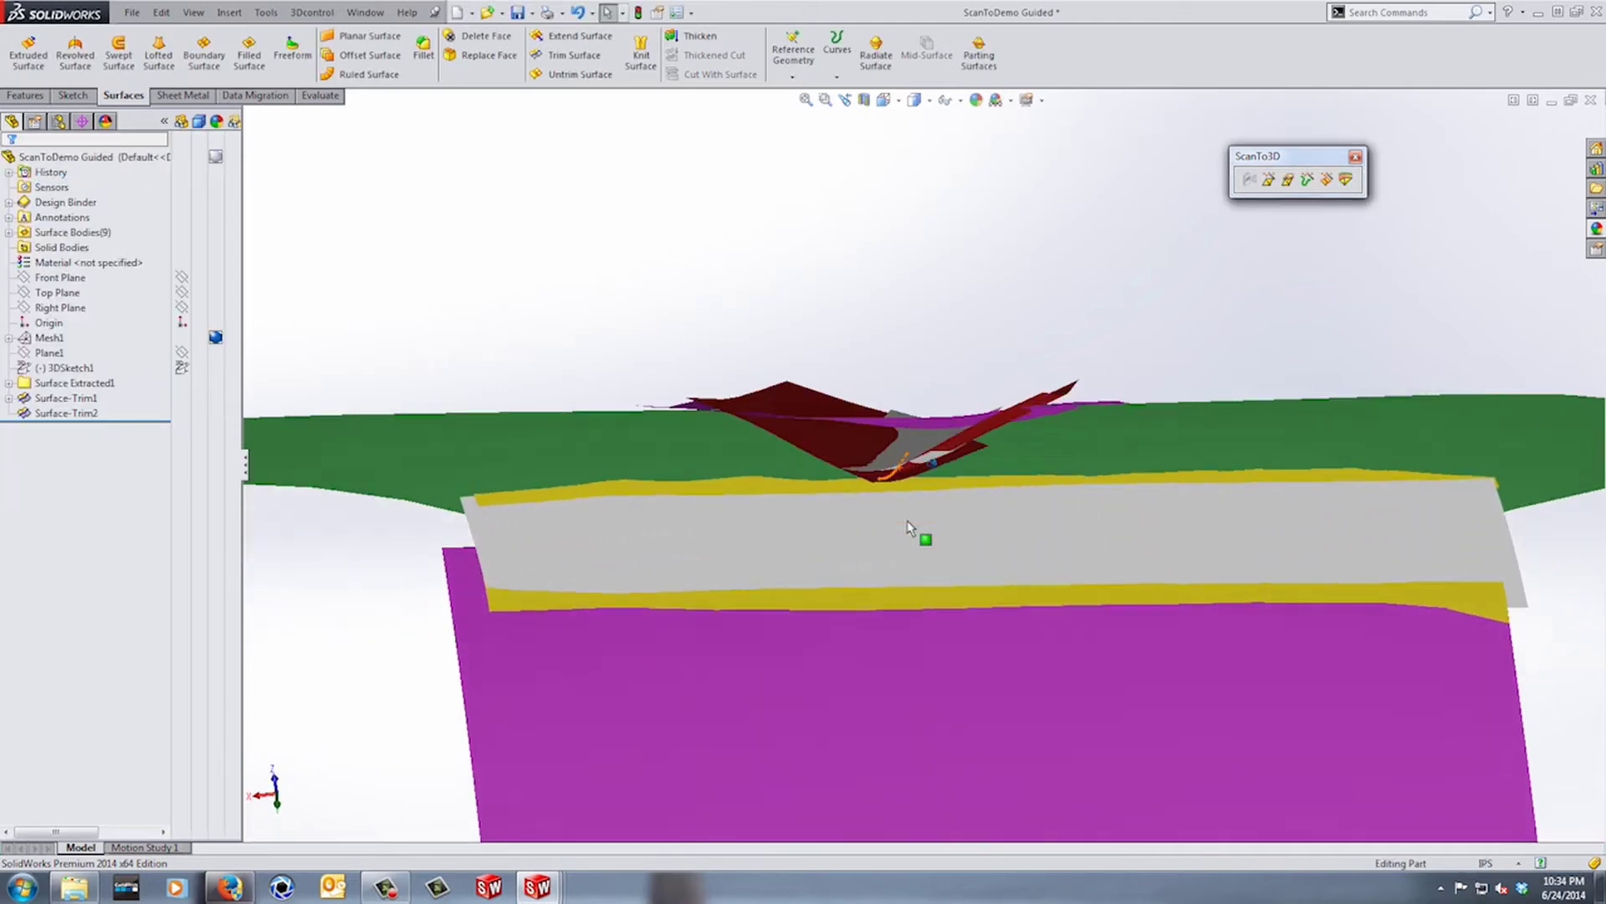
pyautogui.press('Up')
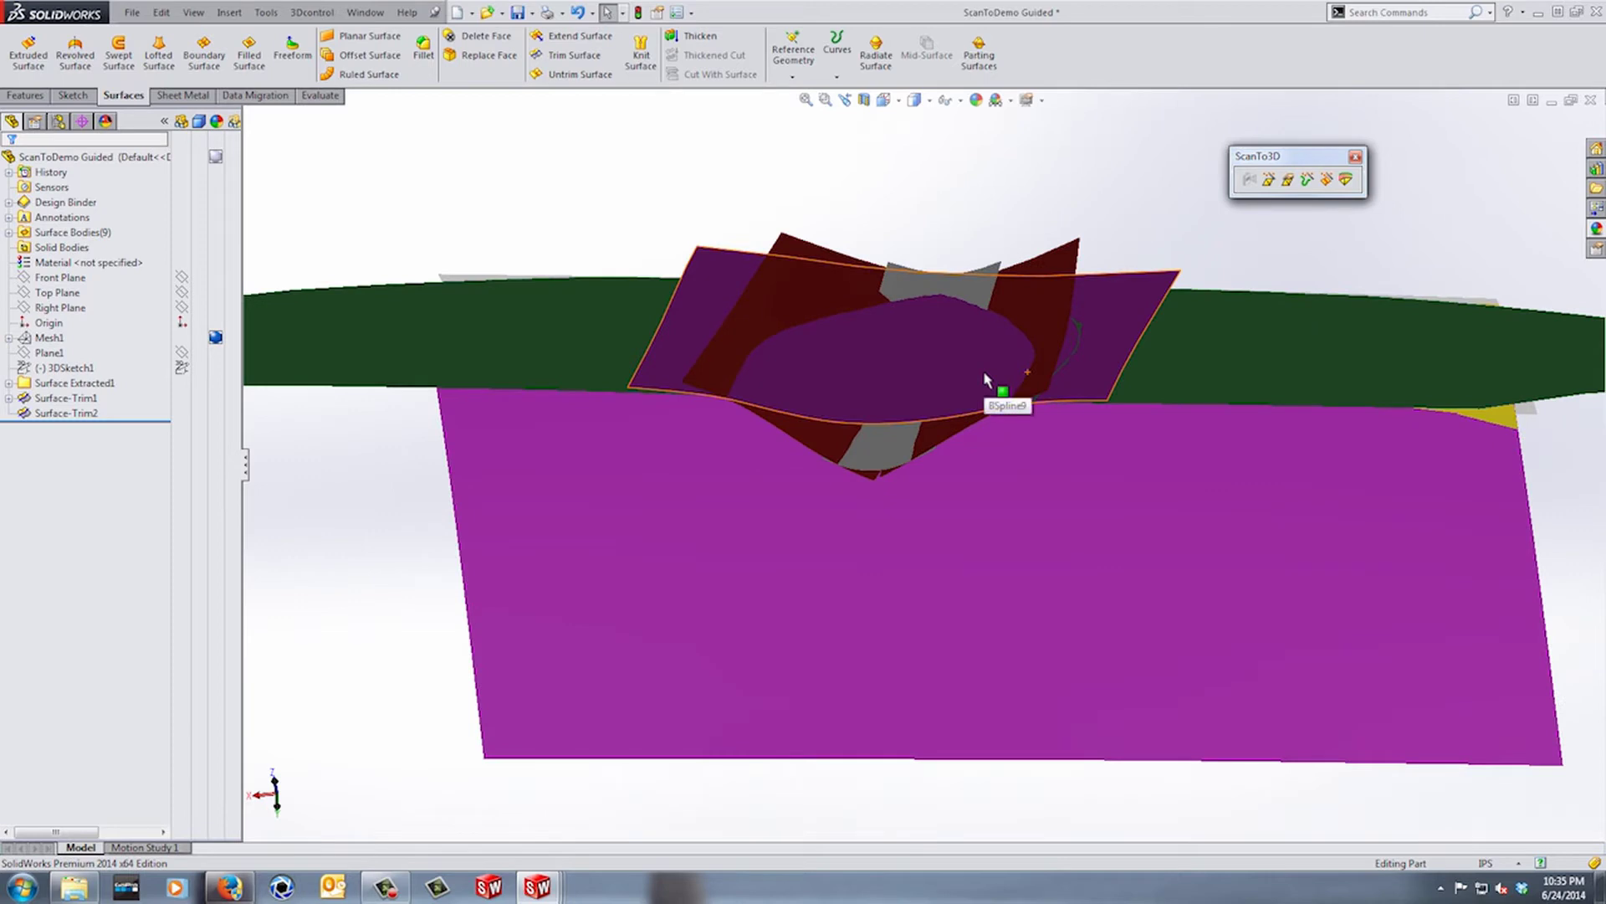
pyautogui.press('Left')
pyautogui.press('Up')
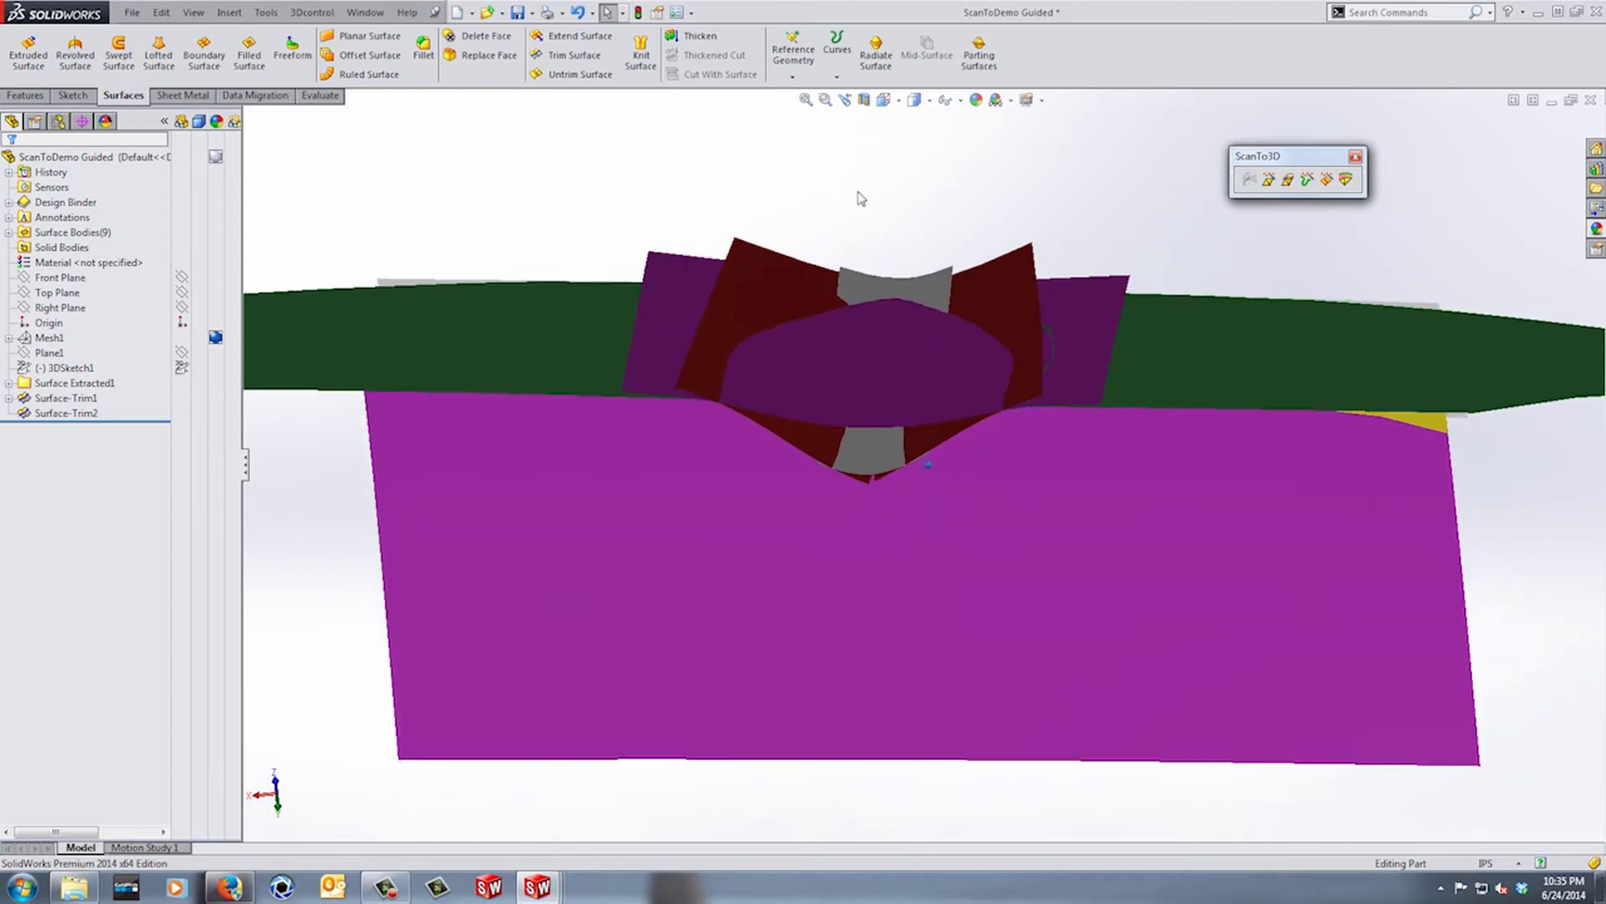
pyautogui.click(580, 55)
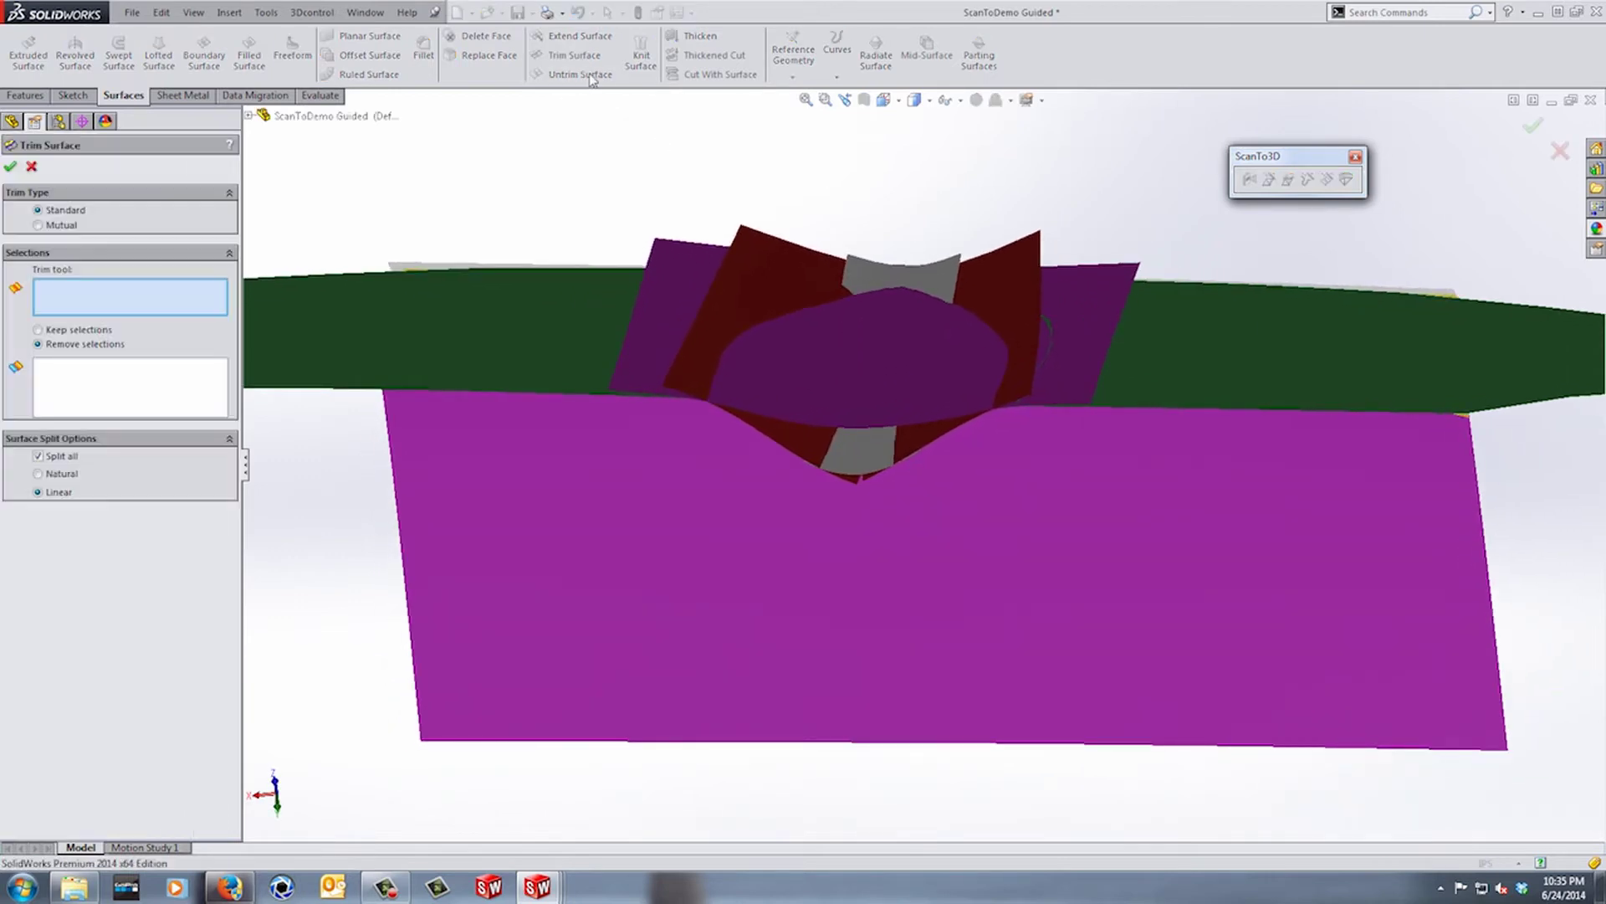
pyautogui.click(912, 372)
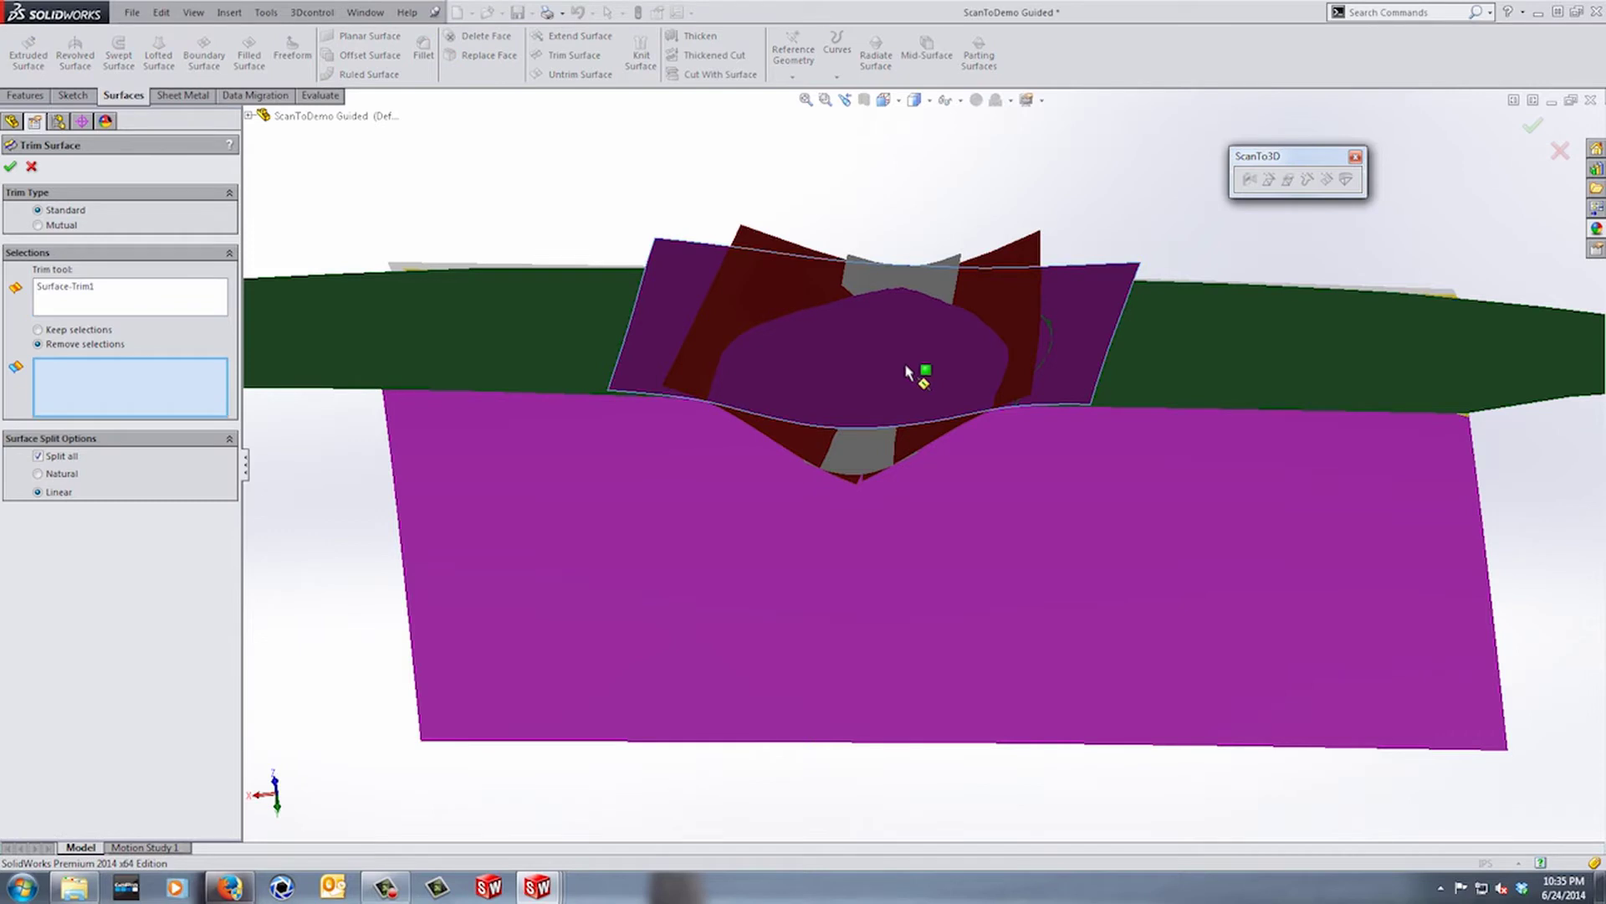
pyautogui.click(780, 286)
pyautogui.click(927, 273)
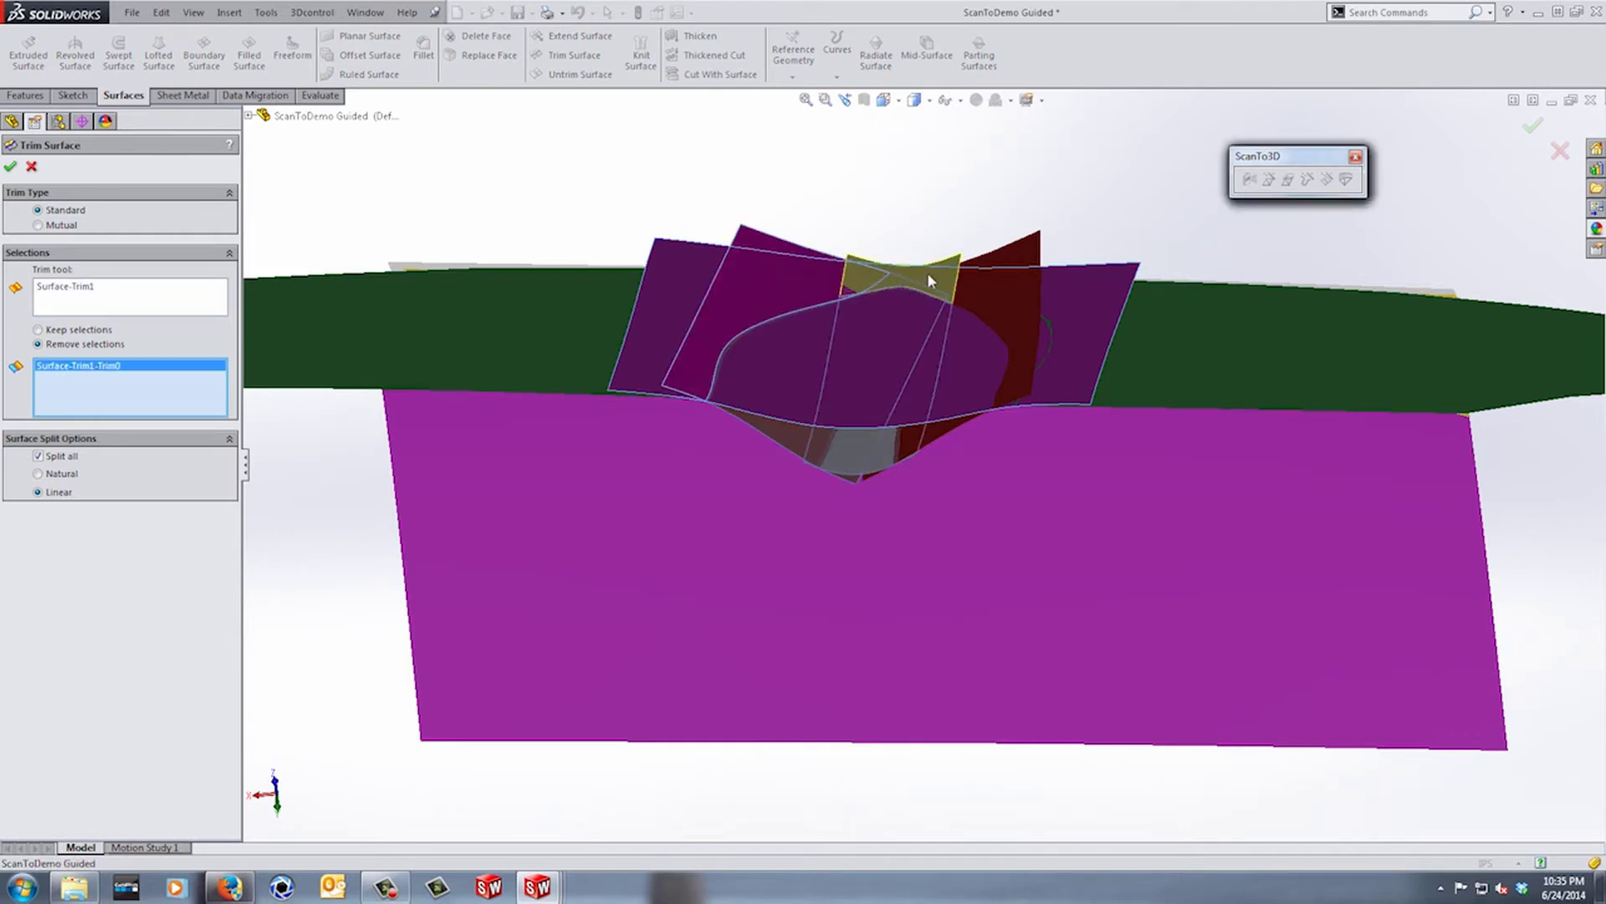
pyautogui.click(987, 299)
pyautogui.click(1536, 129)
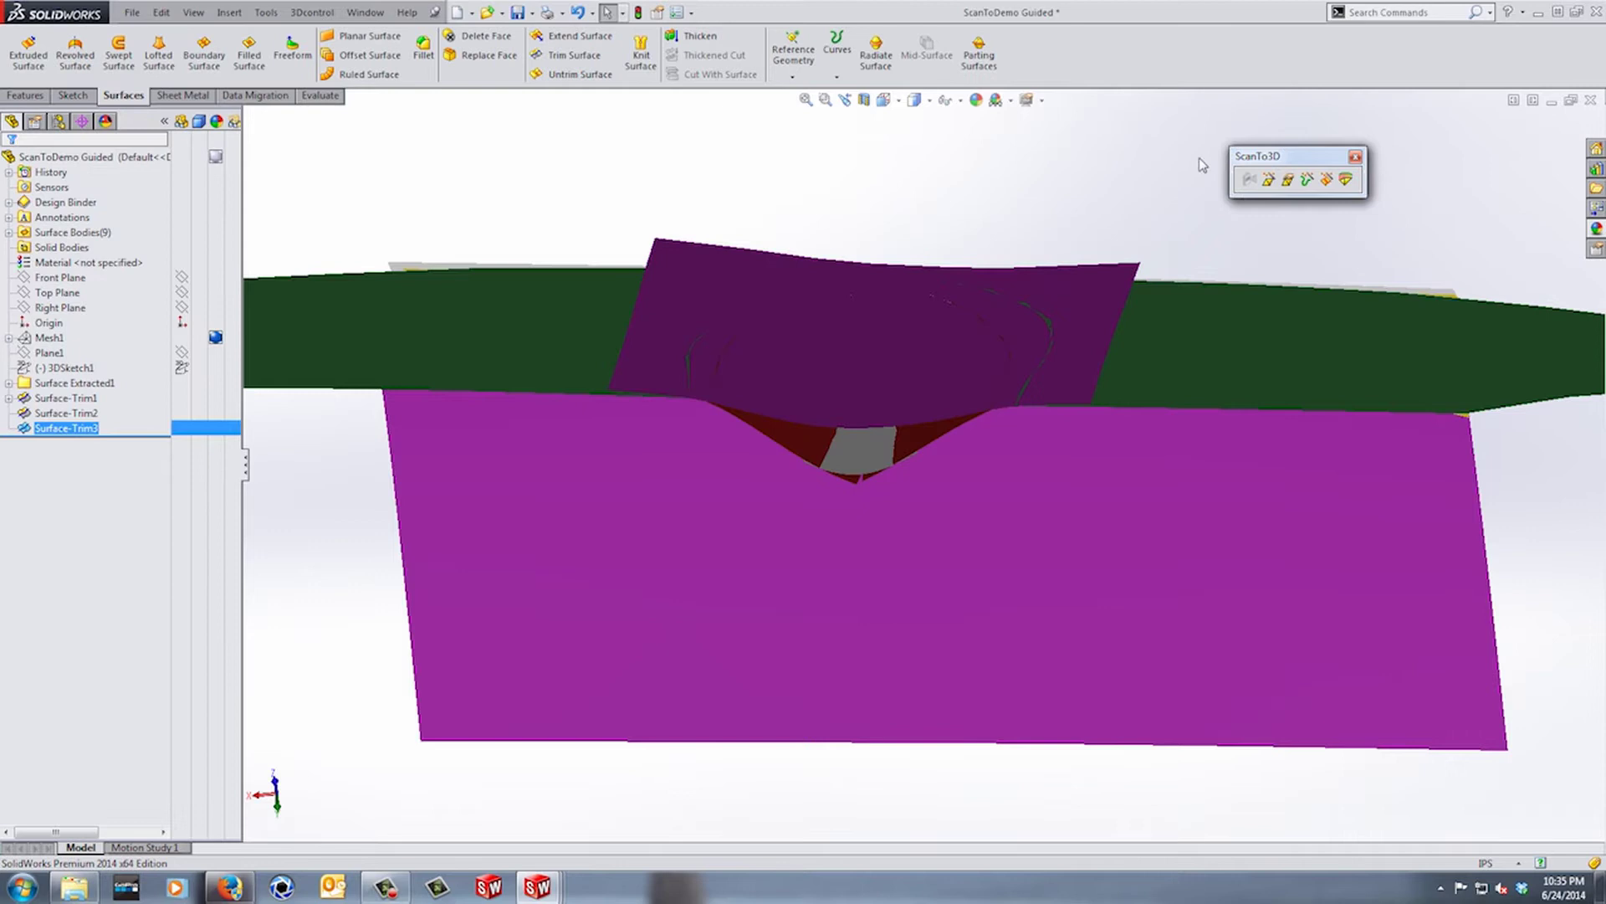
# - Hide the purple transition surface that covers the scoop opening
pyautogui.click(1097, 285)
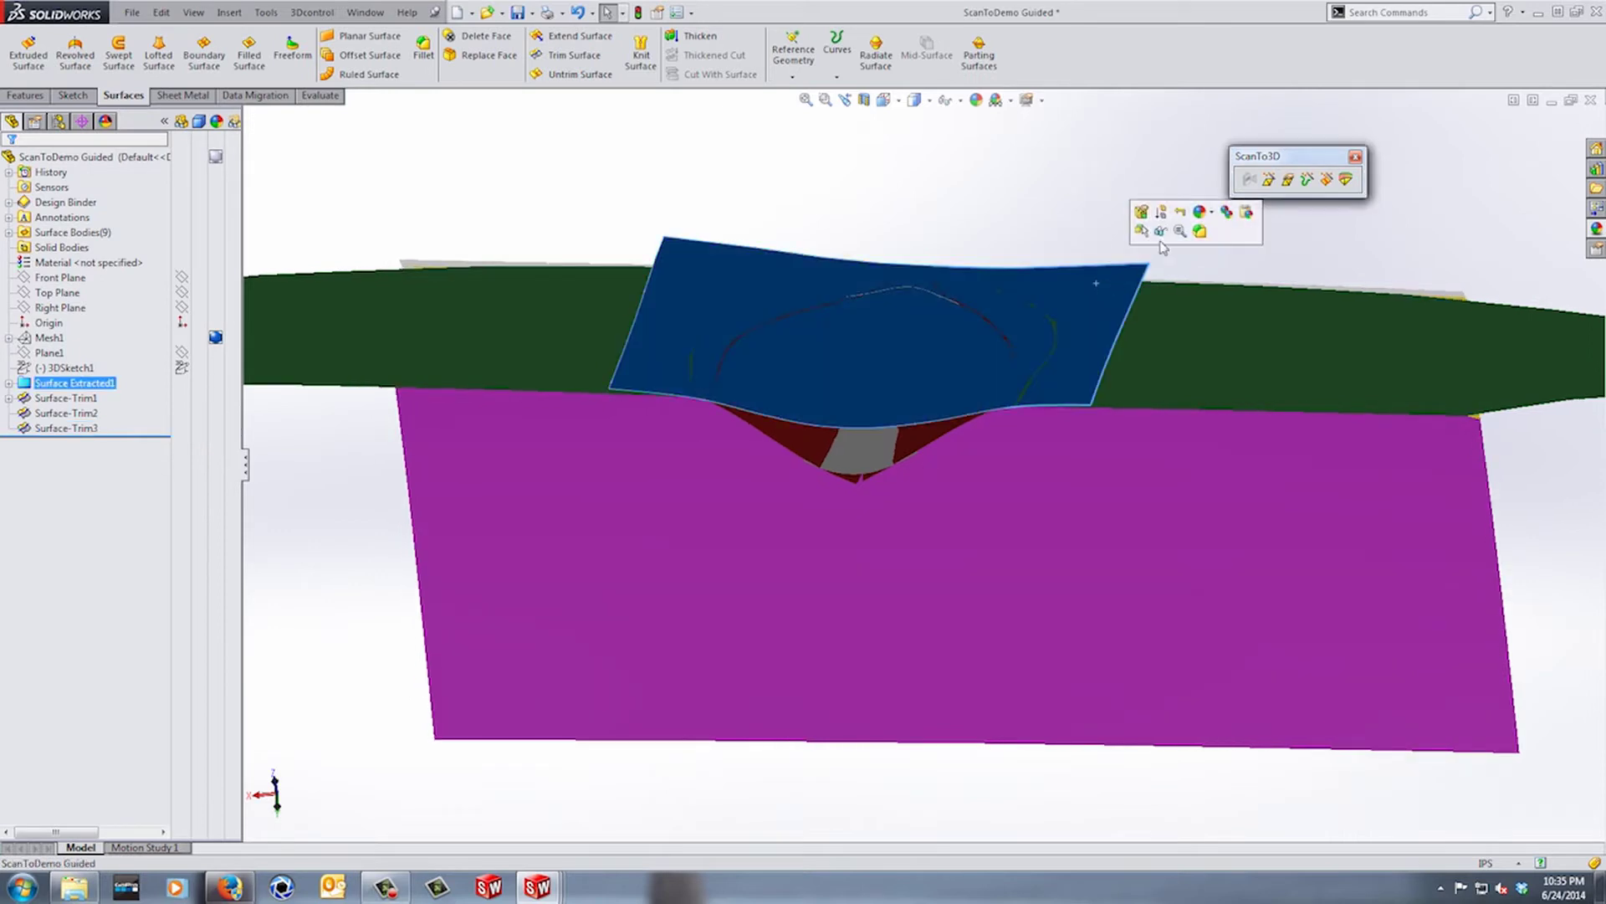
pyautogui.click(1167, 238)
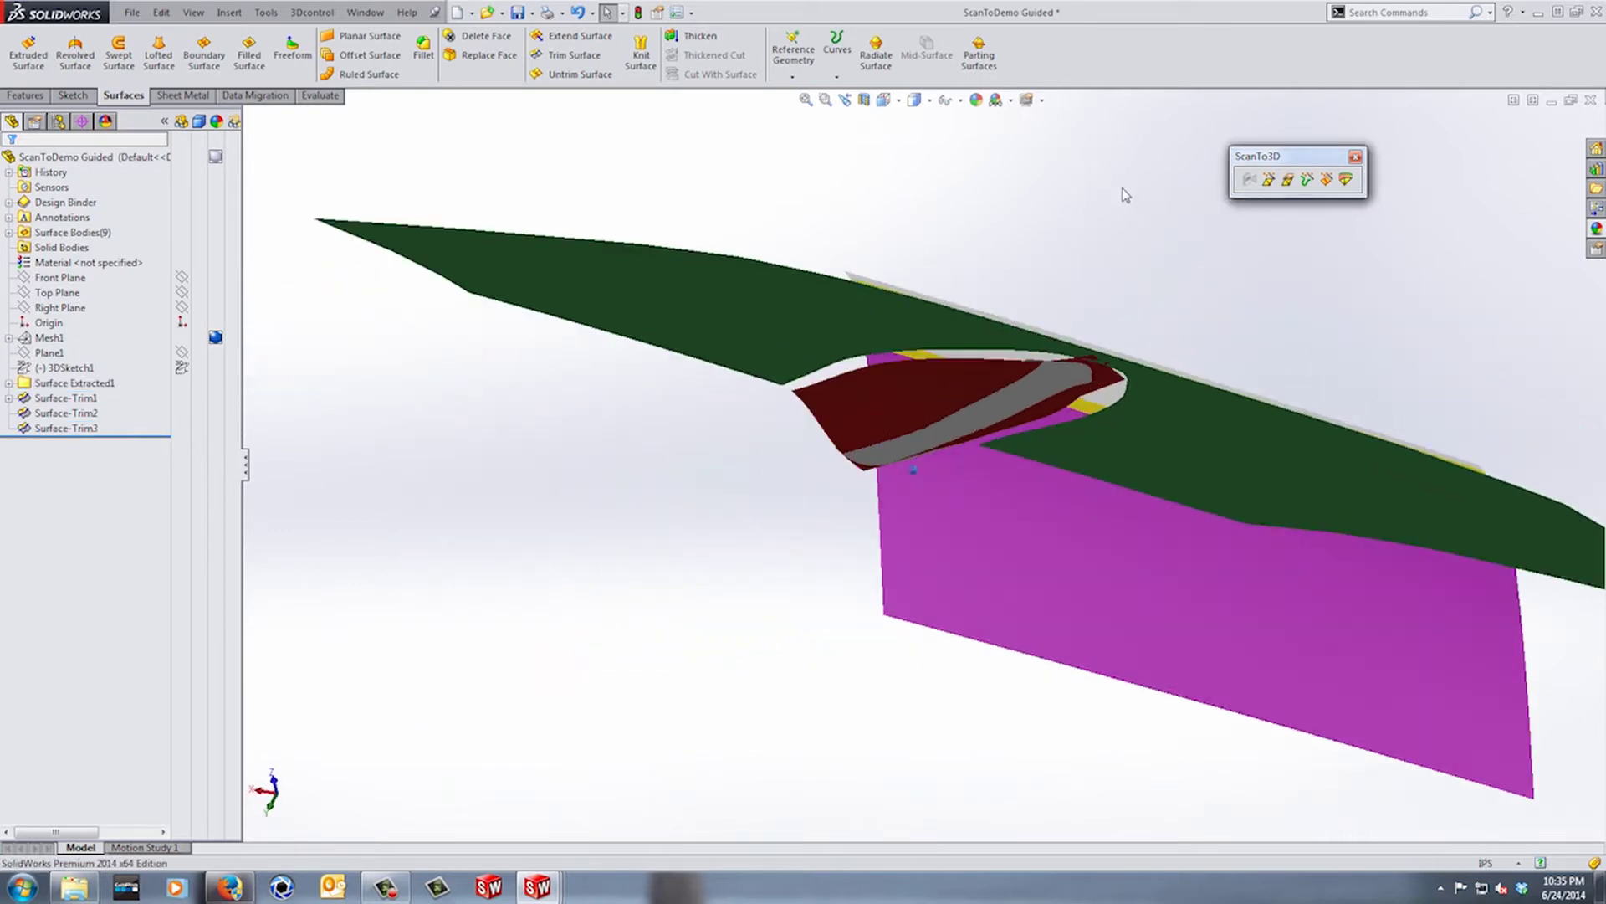
pyautogui.moveTo(1124, 205); pyautogui.dragTo(984, 542, button='middle')
pyautogui.scroll(-2, 985, 542)
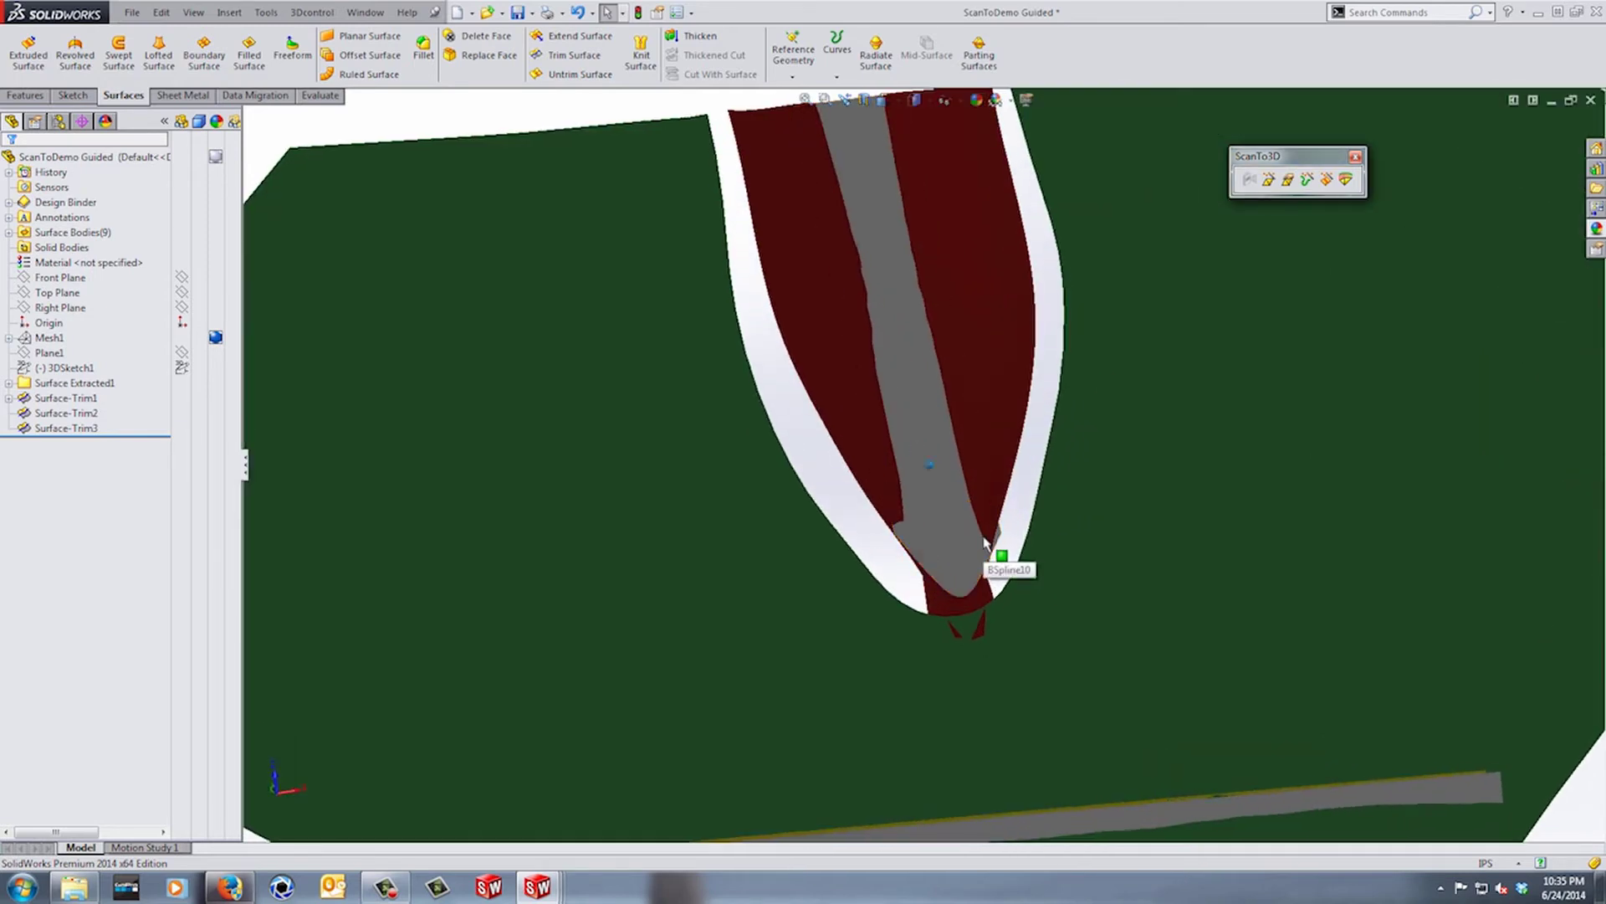
pyautogui.scroll(3, 985, 542)
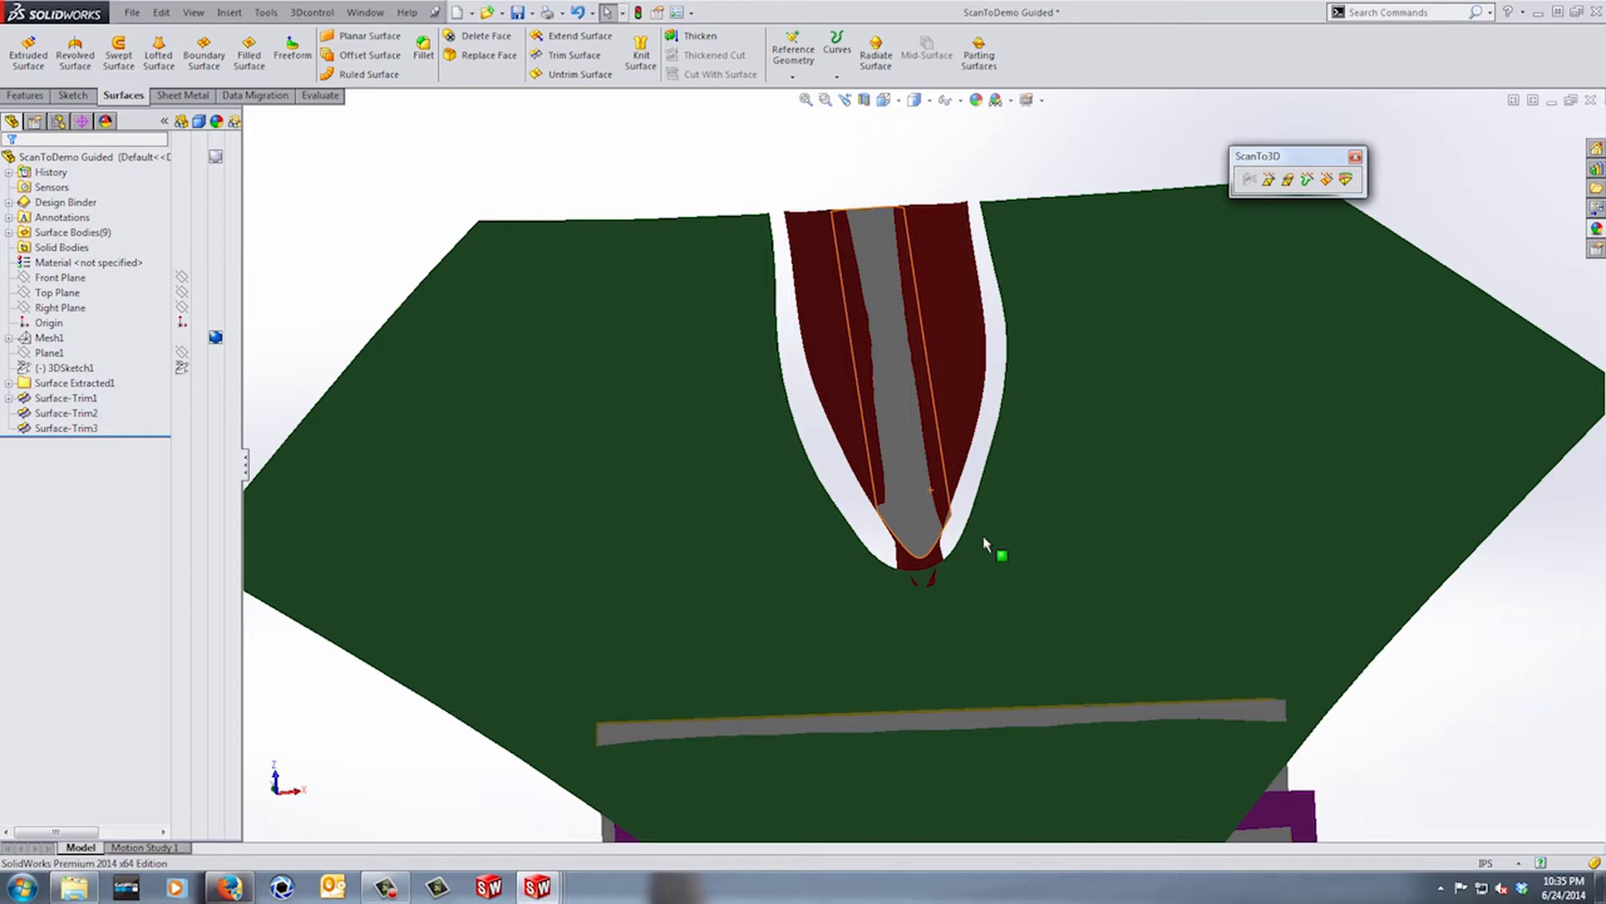
pyautogui.moveTo(1259, 155); pyautogui.dragTo(1390, 143)
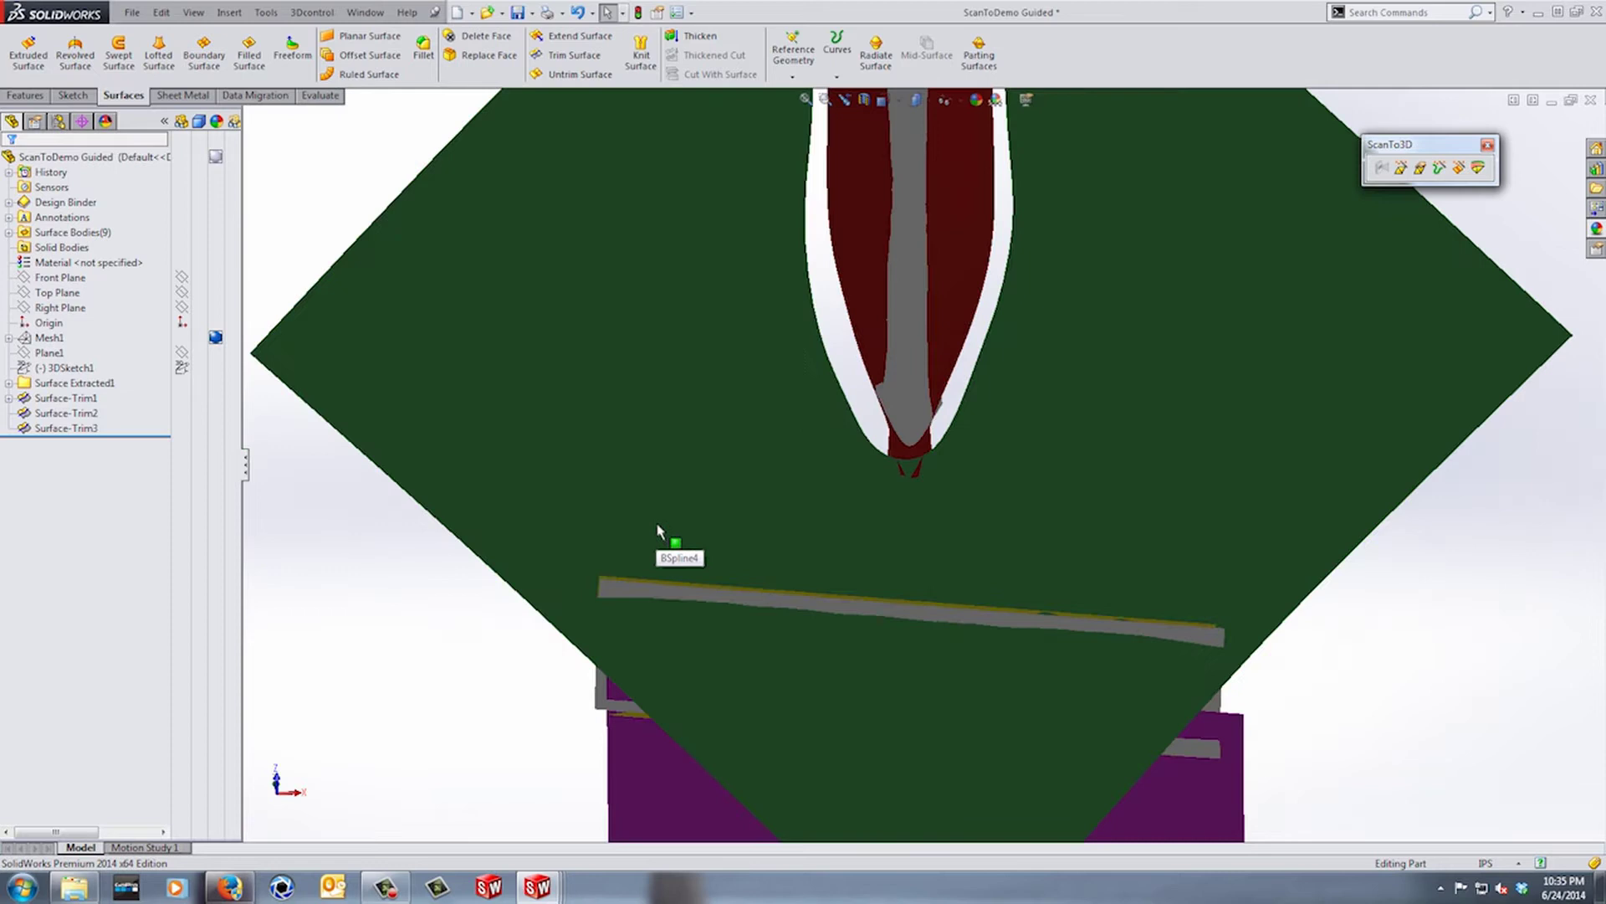
# - Examine how the gray bottom strip's uneven edges meet the red side surfaces near the scoop tip, from the front and at an angle
pyautogui.hotkey('ctrl', '1')
pyautogui.scroll(-5, 925, 541)
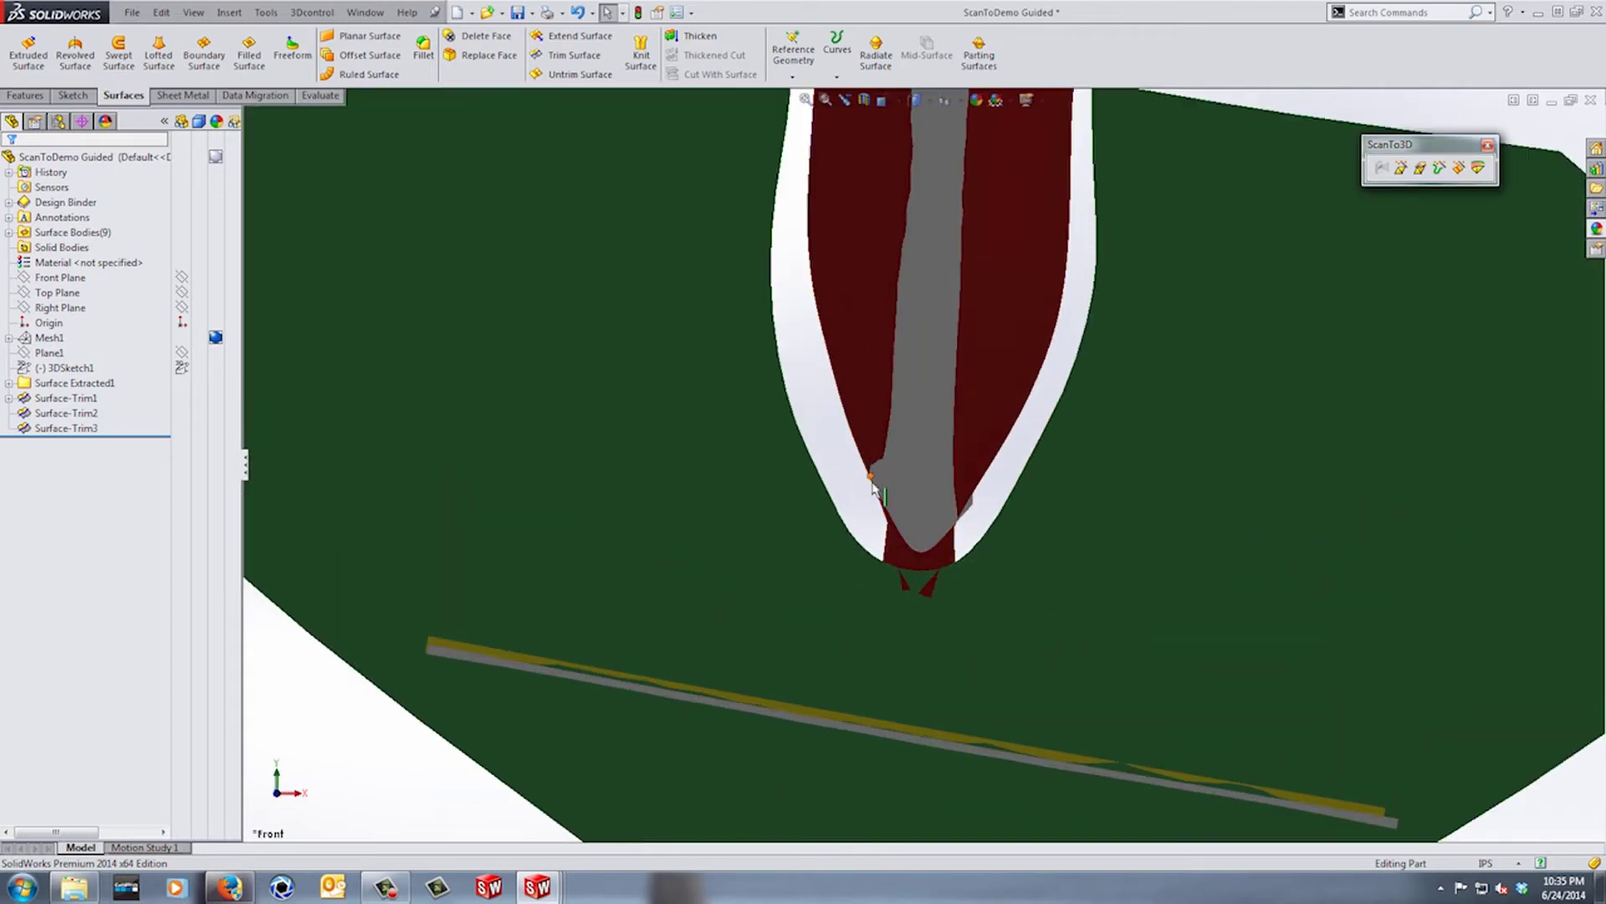
pyautogui.scroll(-4, 968, 502)
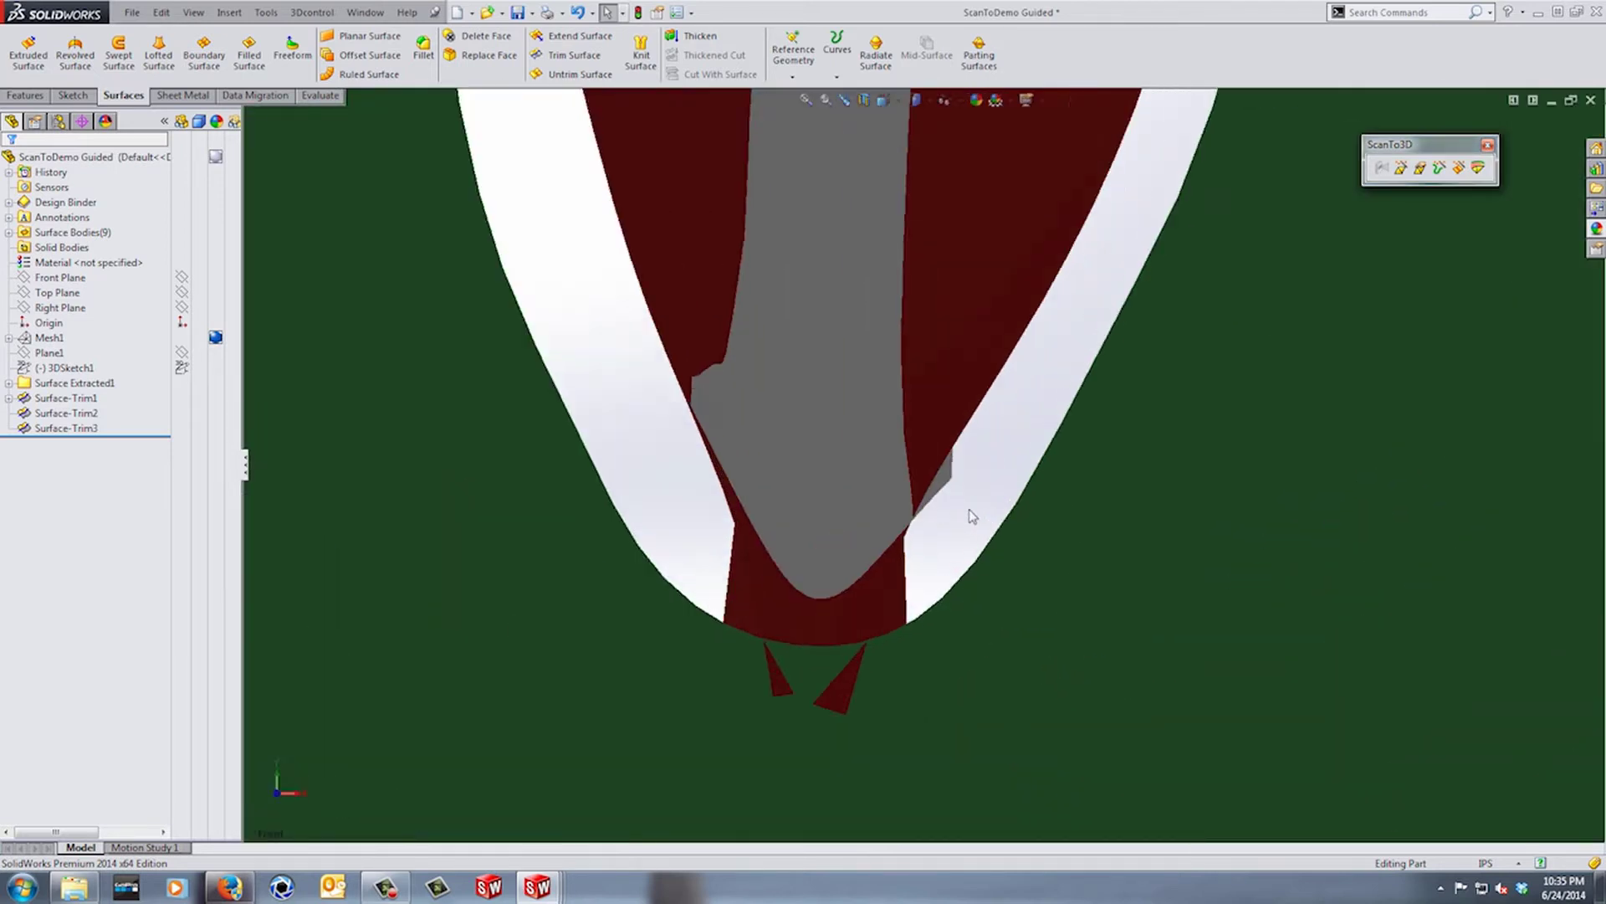
pyautogui.scroll(-3, 971, 515)
pyautogui.scroll(5, 880, 512)
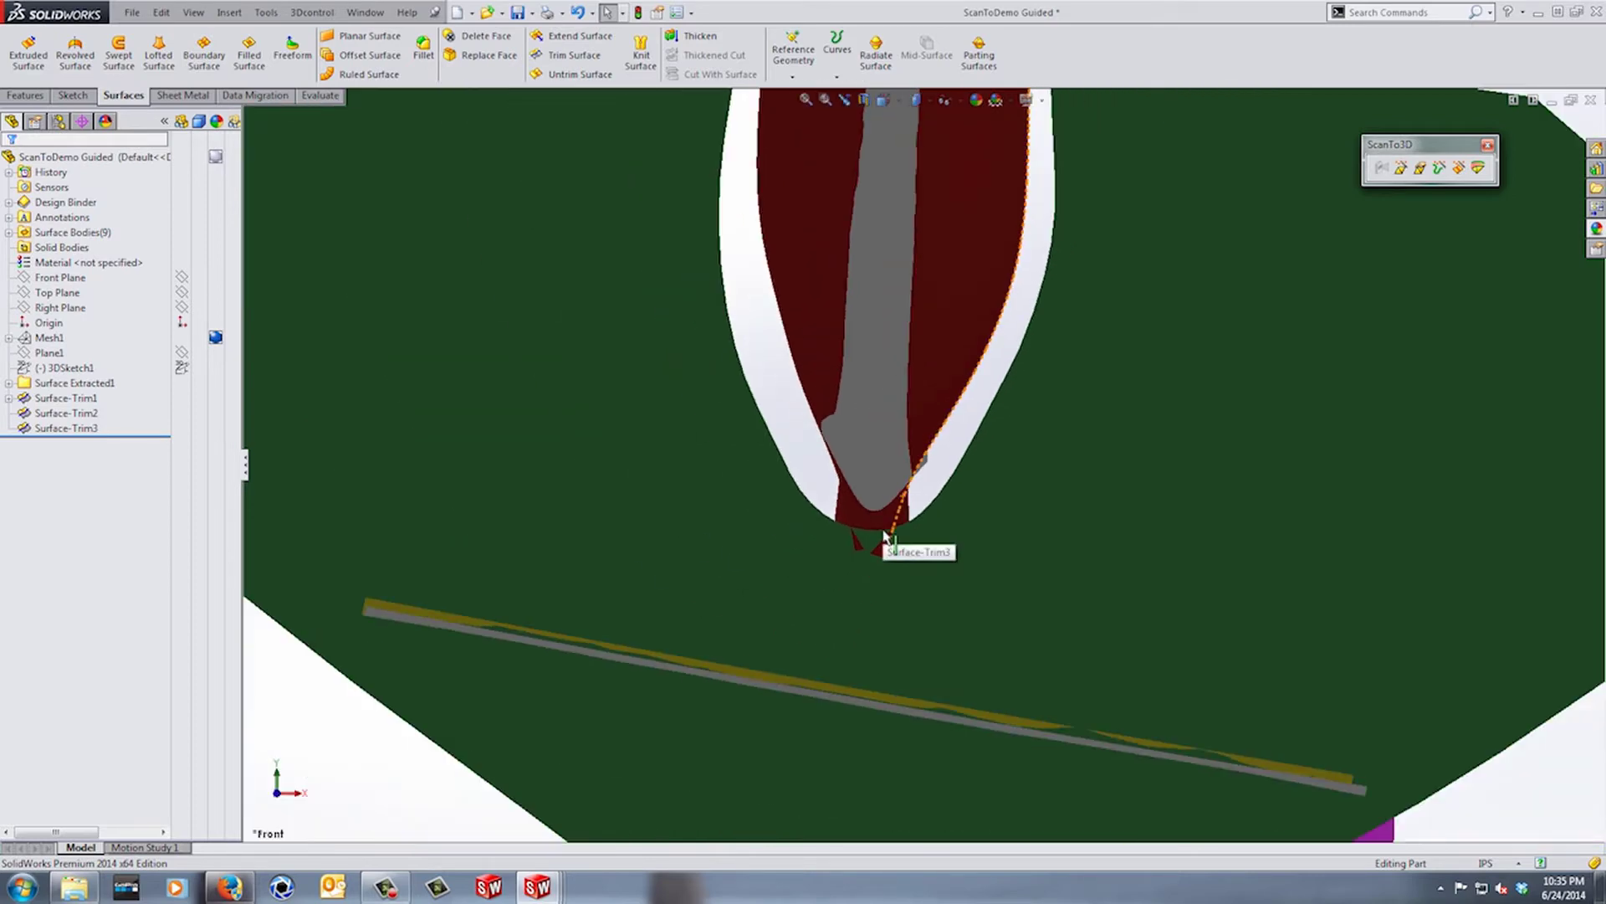
pyautogui.scroll(5, 891, 529)
pyautogui.scroll(-6, 912, 401)
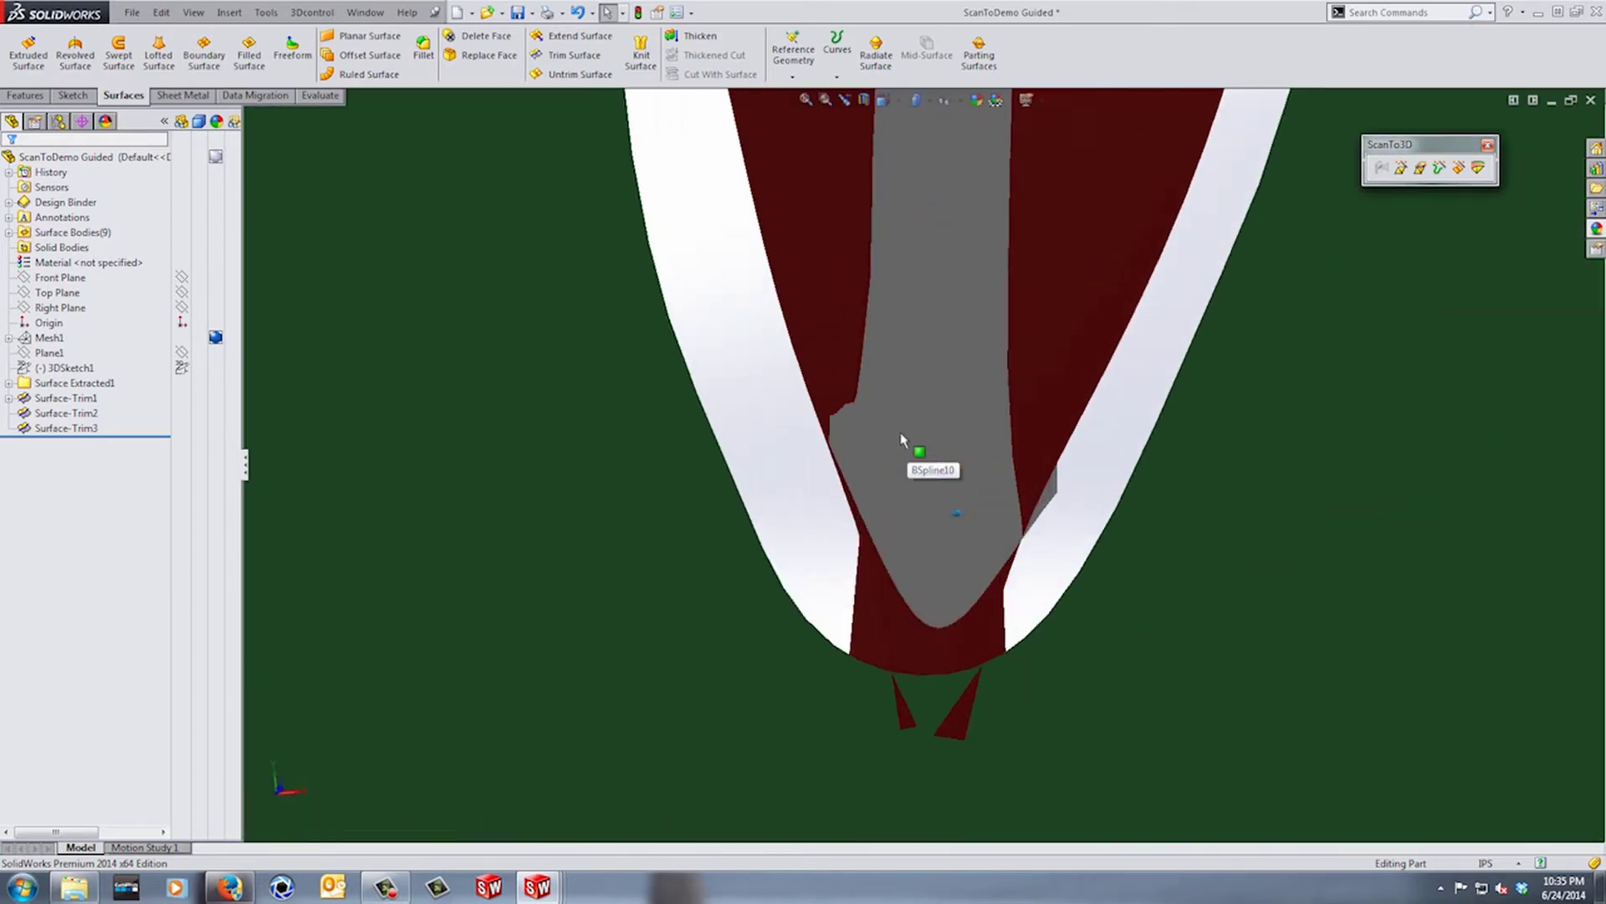
pyautogui.scroll(-6, 836, 451)
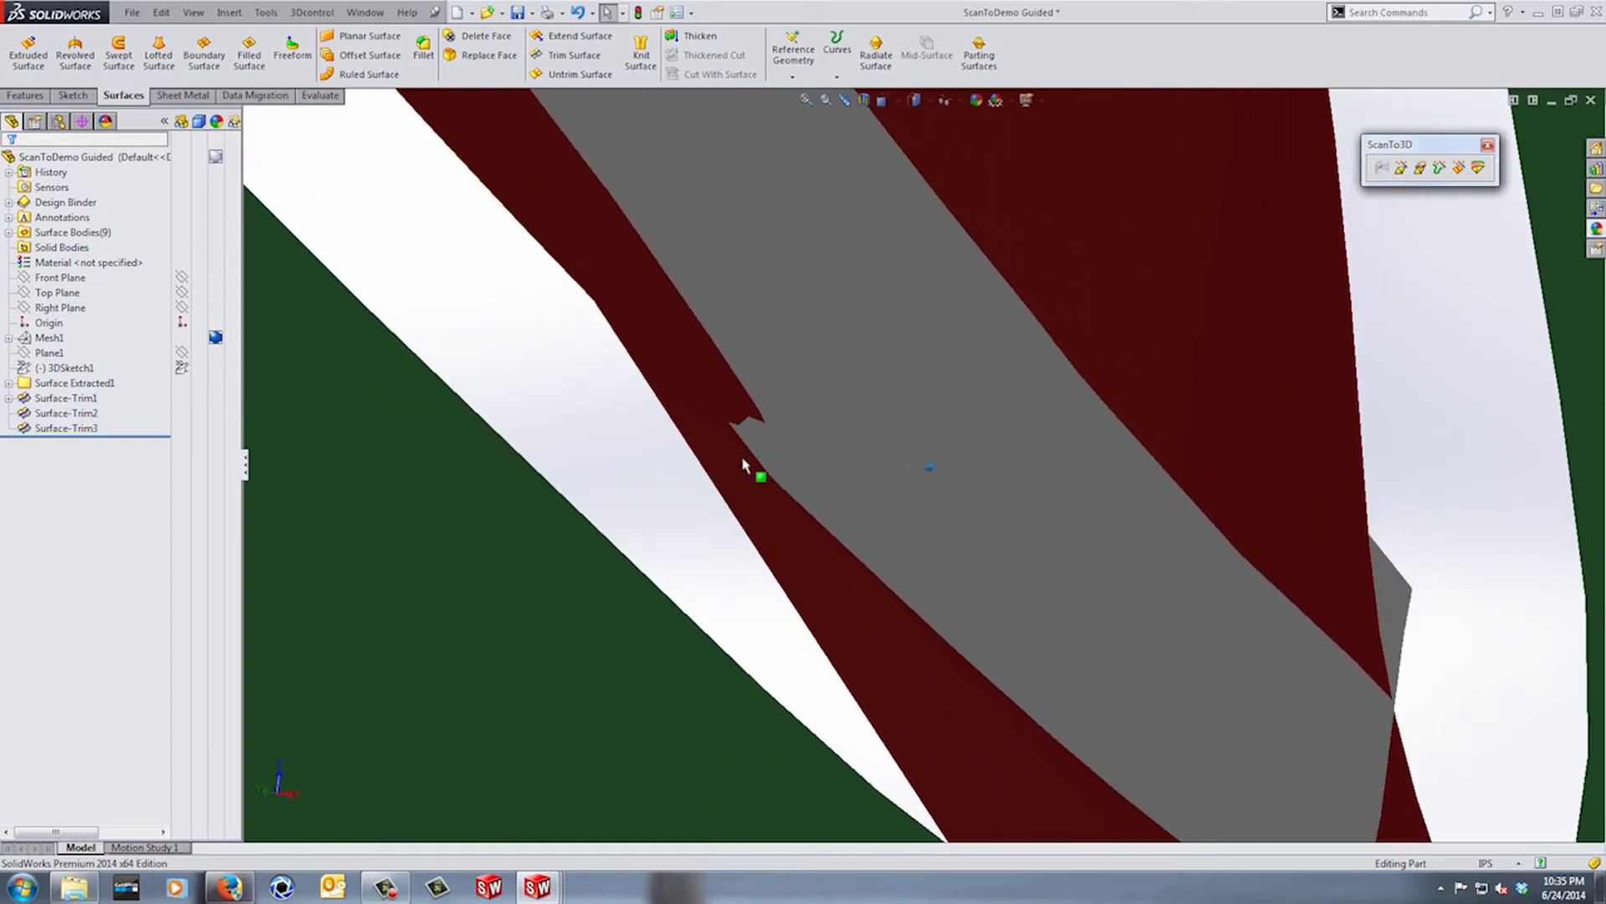
pyautogui.scroll(-3, 753, 451)
pyautogui.scroll(6, 782, 459)
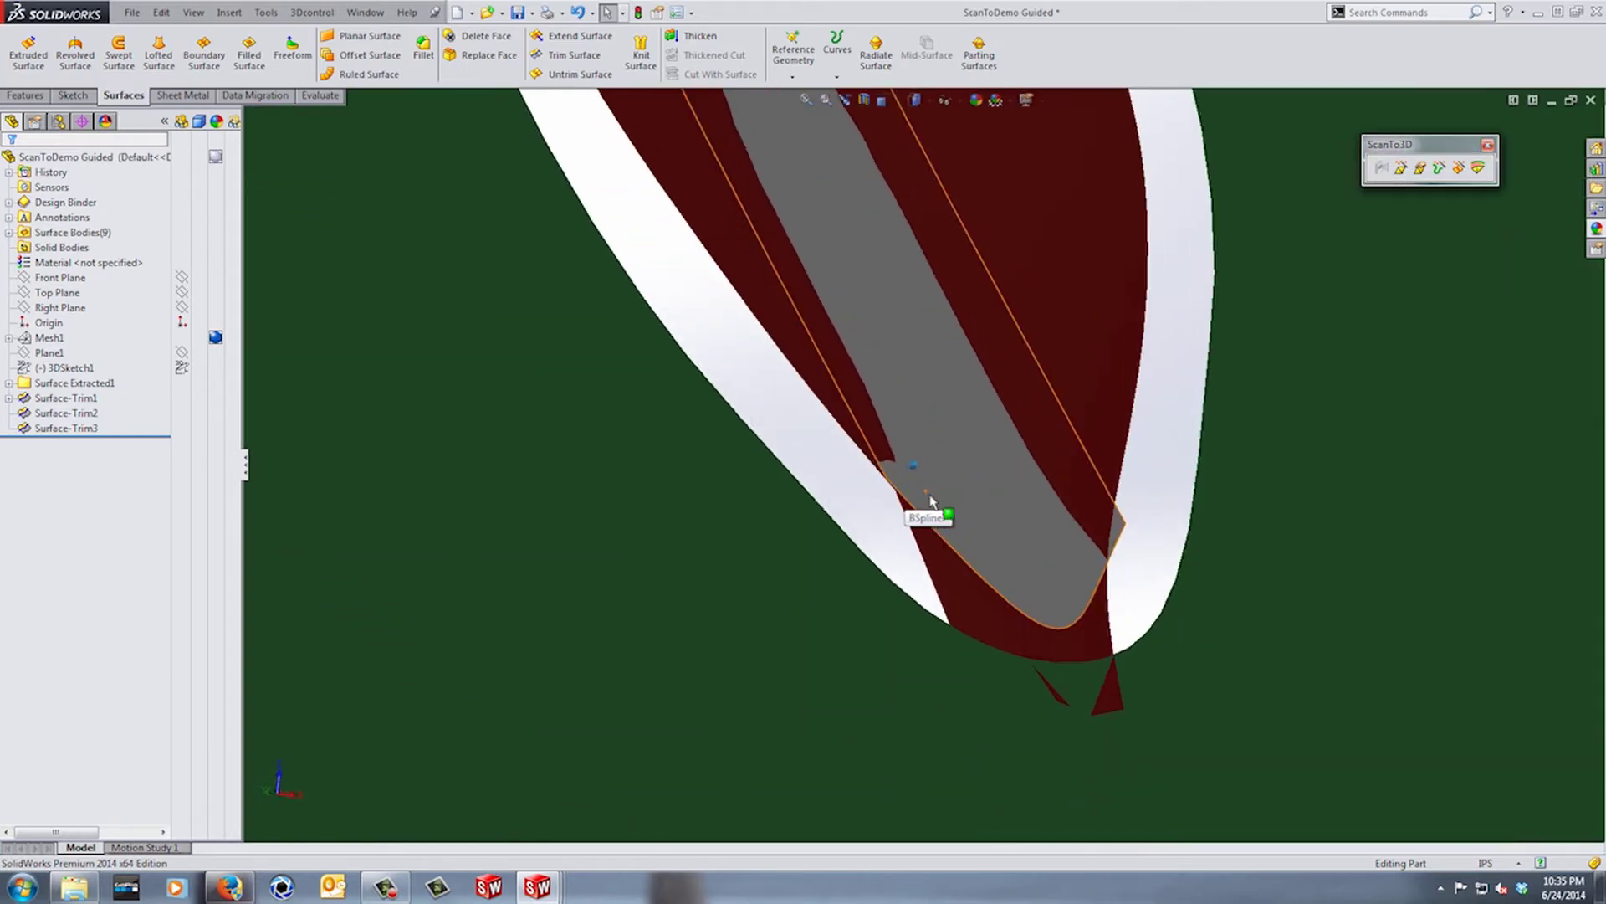
pyautogui.scroll(2, 930, 501)
pyautogui.press('Left')
pyautogui.press('Left')
pyautogui.press('Left')
pyautogui.press('Left')
pyautogui.press('Left')
pyautogui.press('Left')
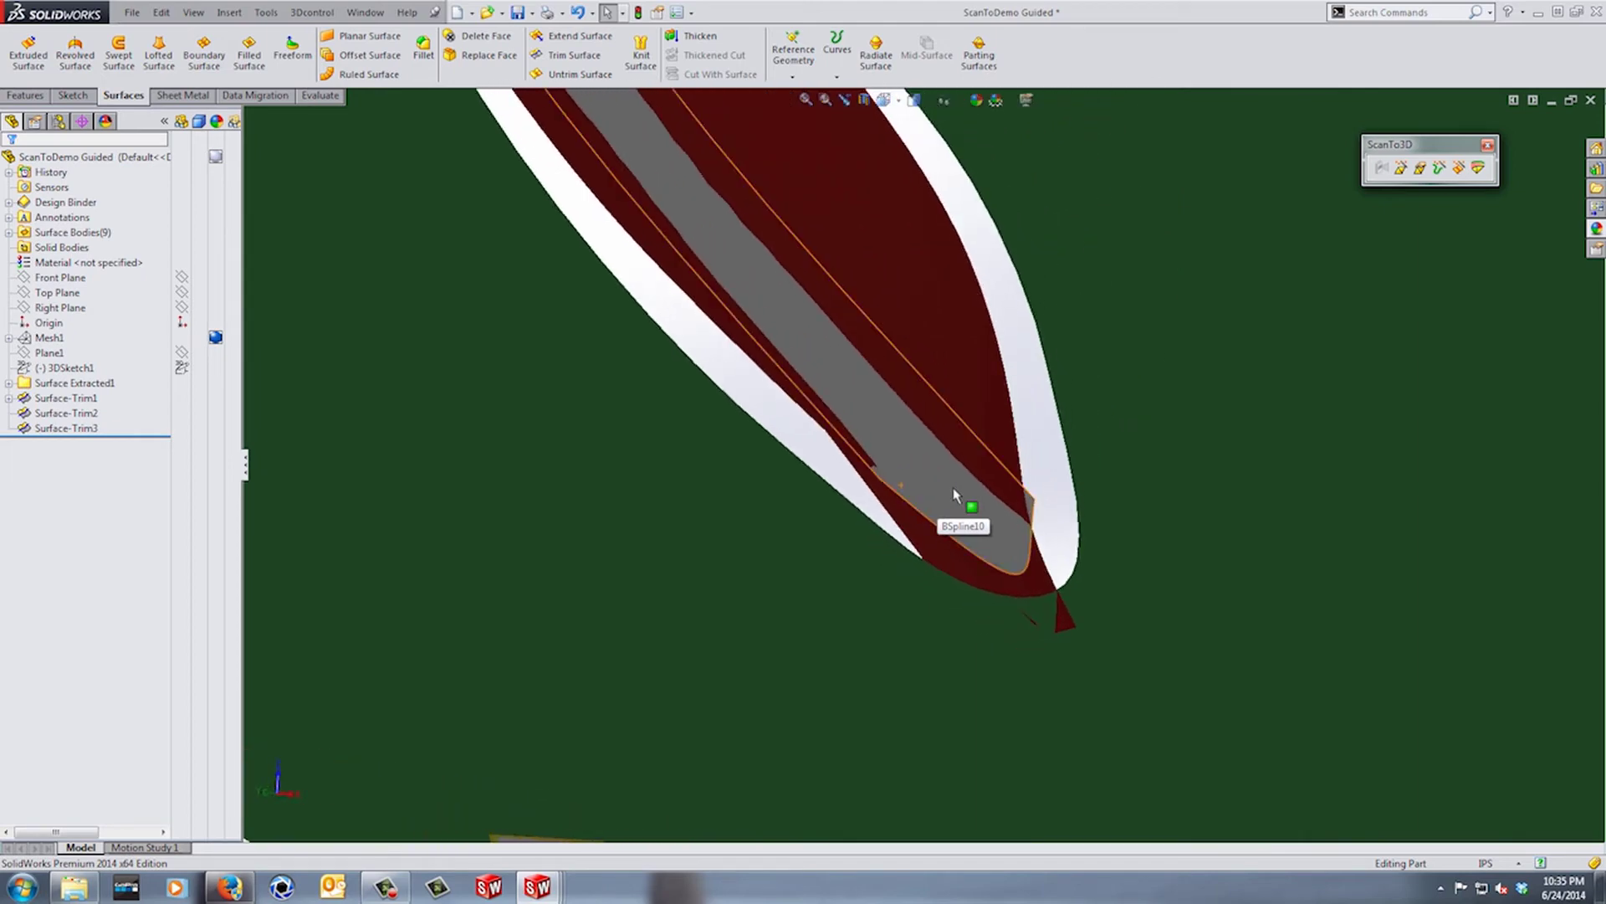
pyautogui.scroll(3, 953, 490)
pyautogui.press('Right')
pyautogui.press('Right')
pyautogui.scroll(-3, 952, 486)
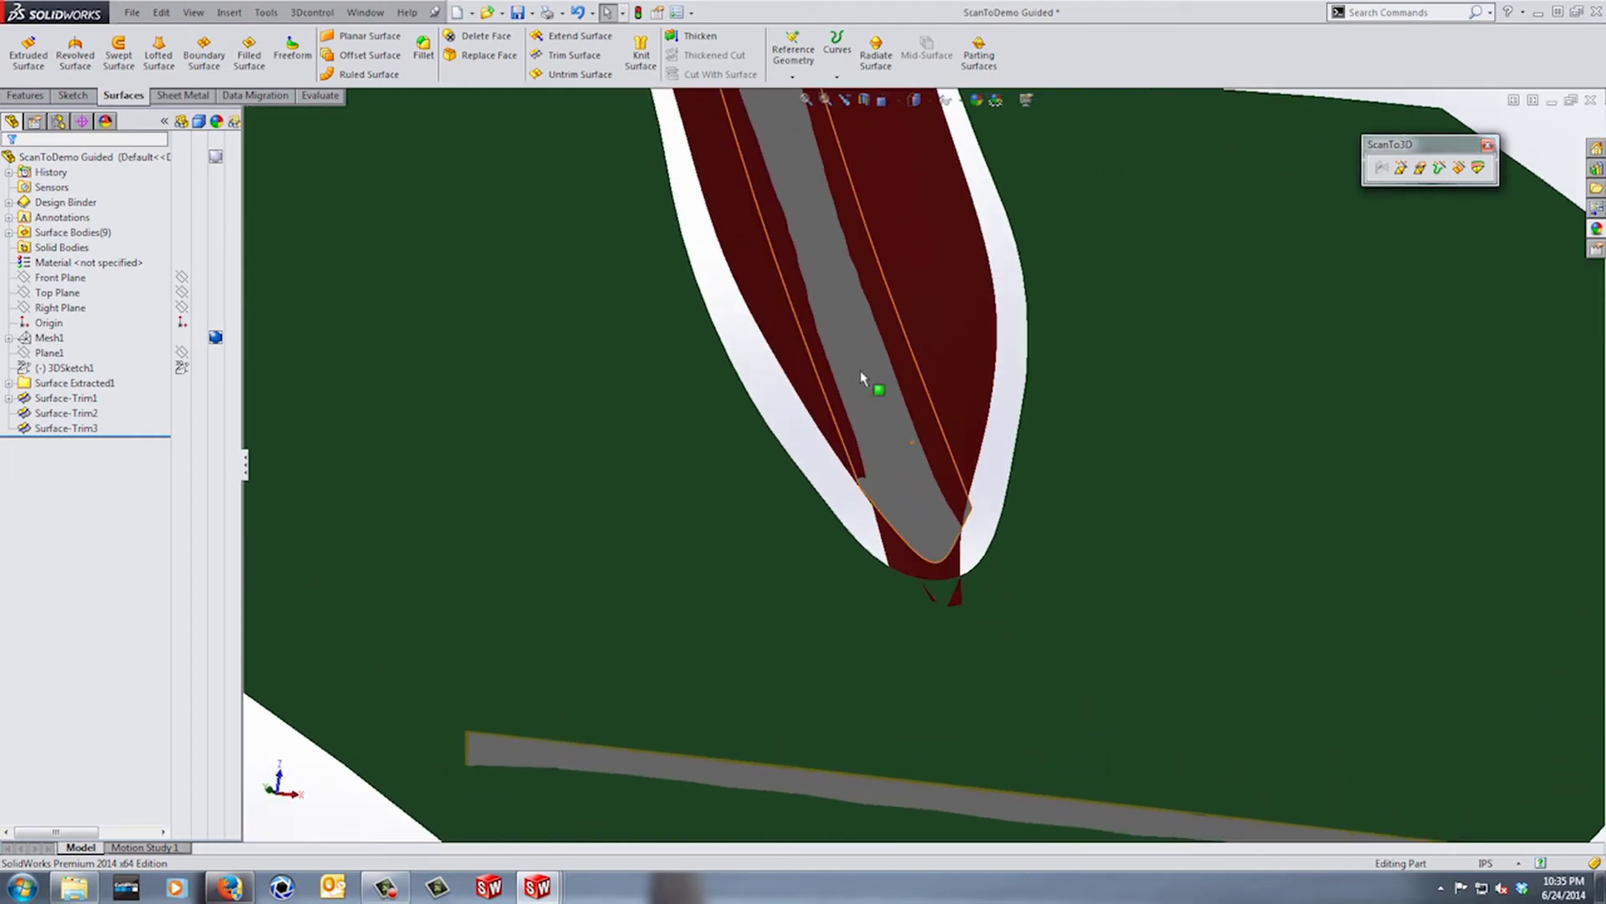
# - Hide the gray bottom strip to inspect how the two red side surfaces meet beneath it
pyautogui.click(861, 371)
pyautogui.scroll(2, 866, 381)
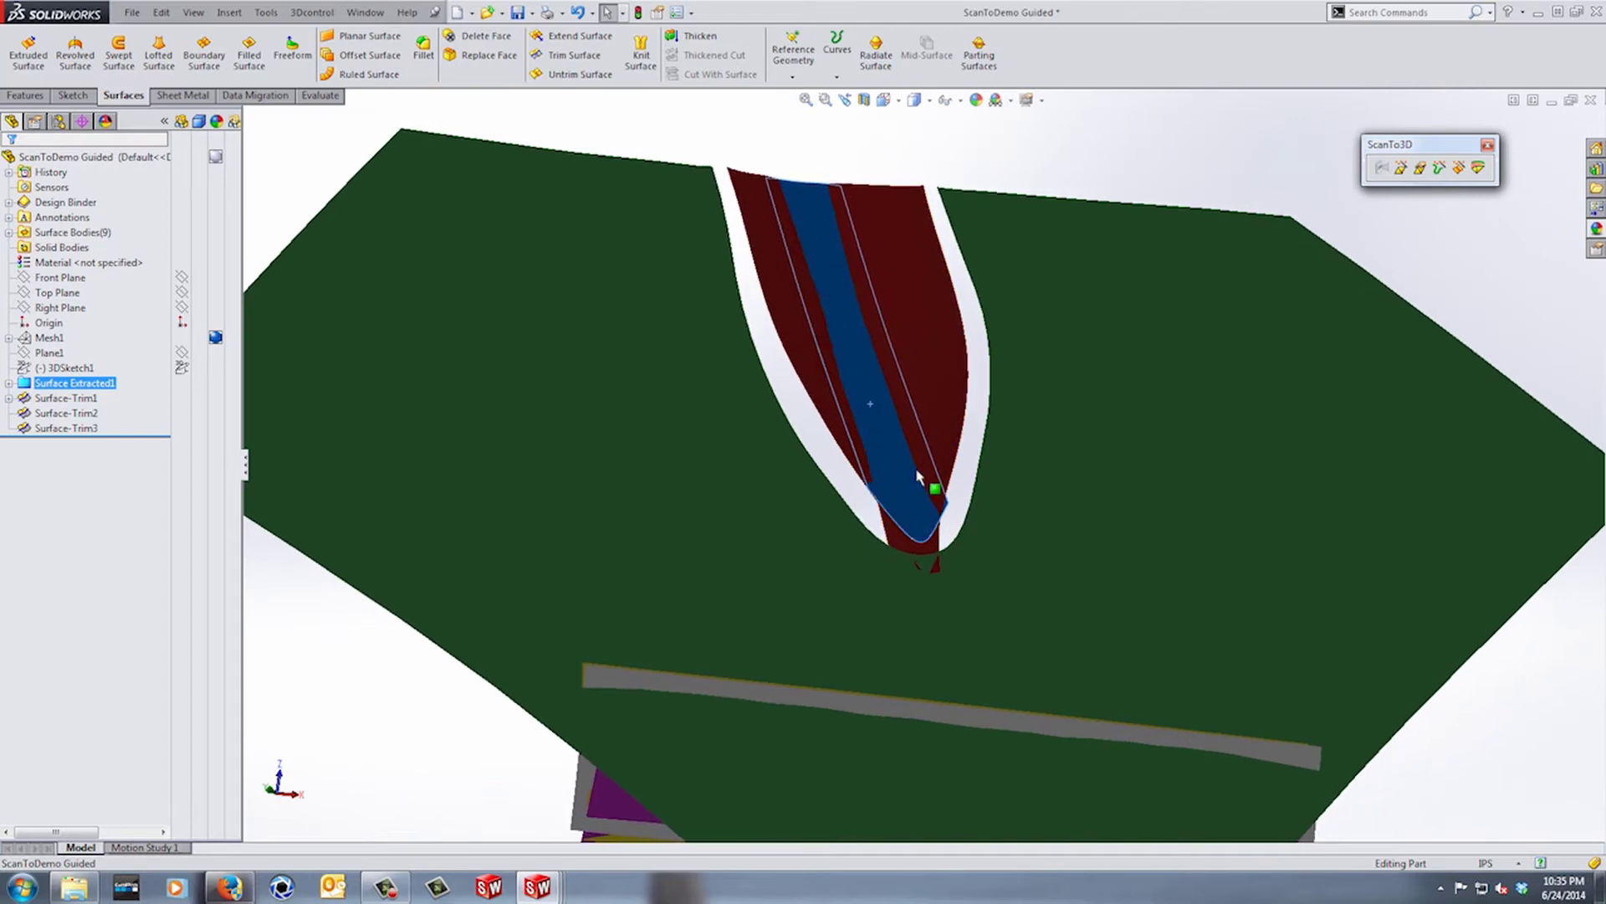
pyautogui.click(969, 466)
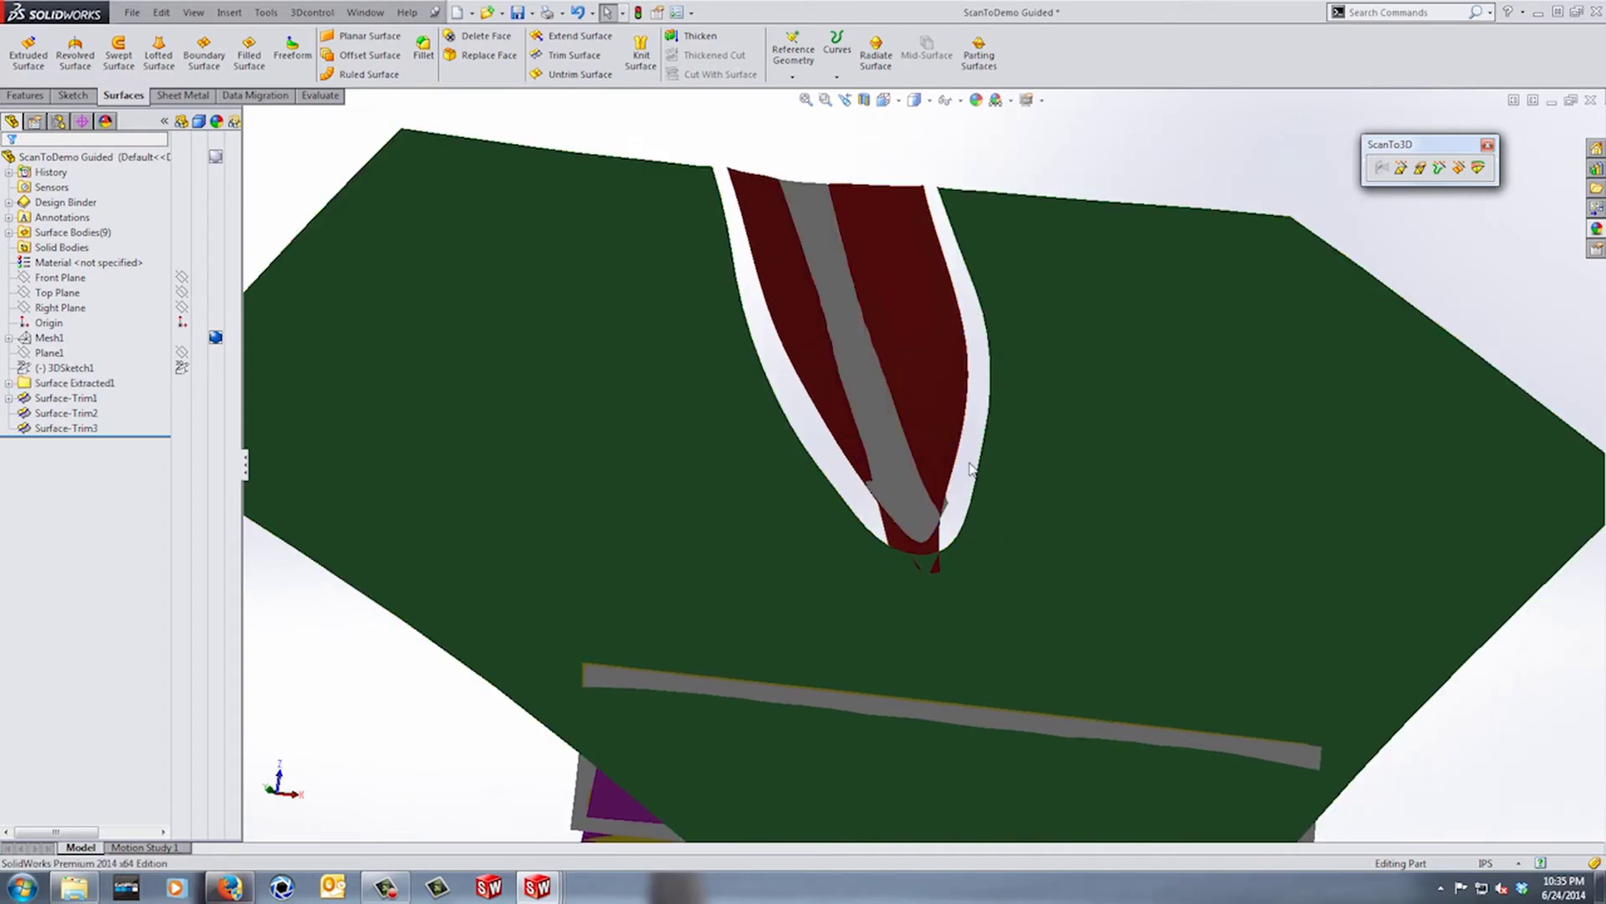
pyautogui.click(888, 481)
pyautogui.click(963, 430)
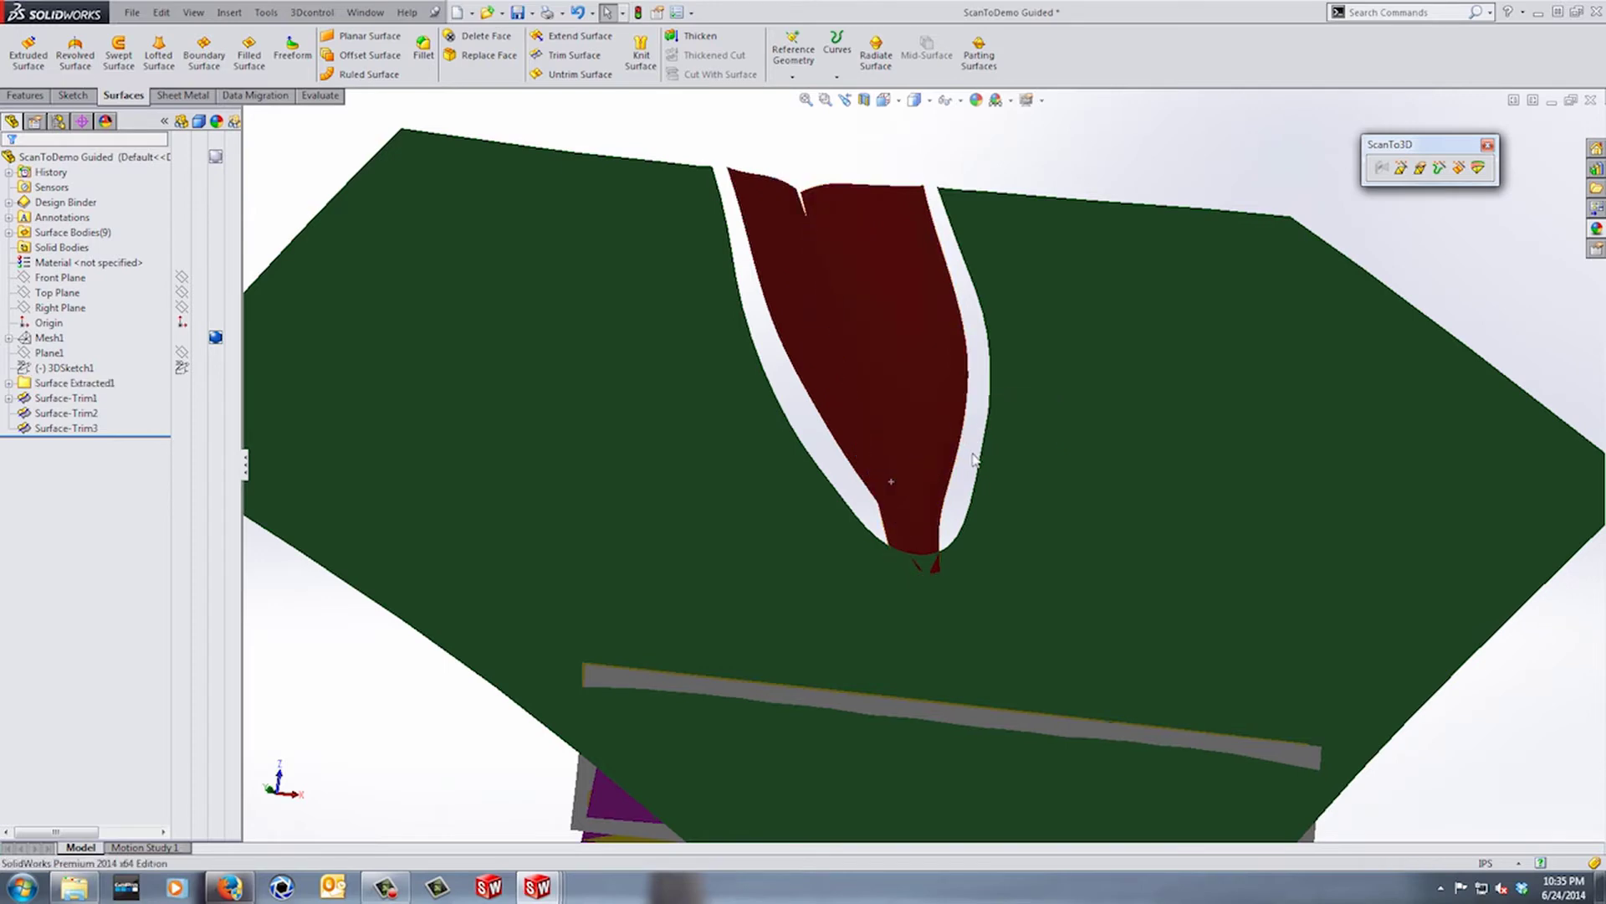
pyautogui.moveTo(975, 460); pyautogui.dragTo(939, 215, button='middle')
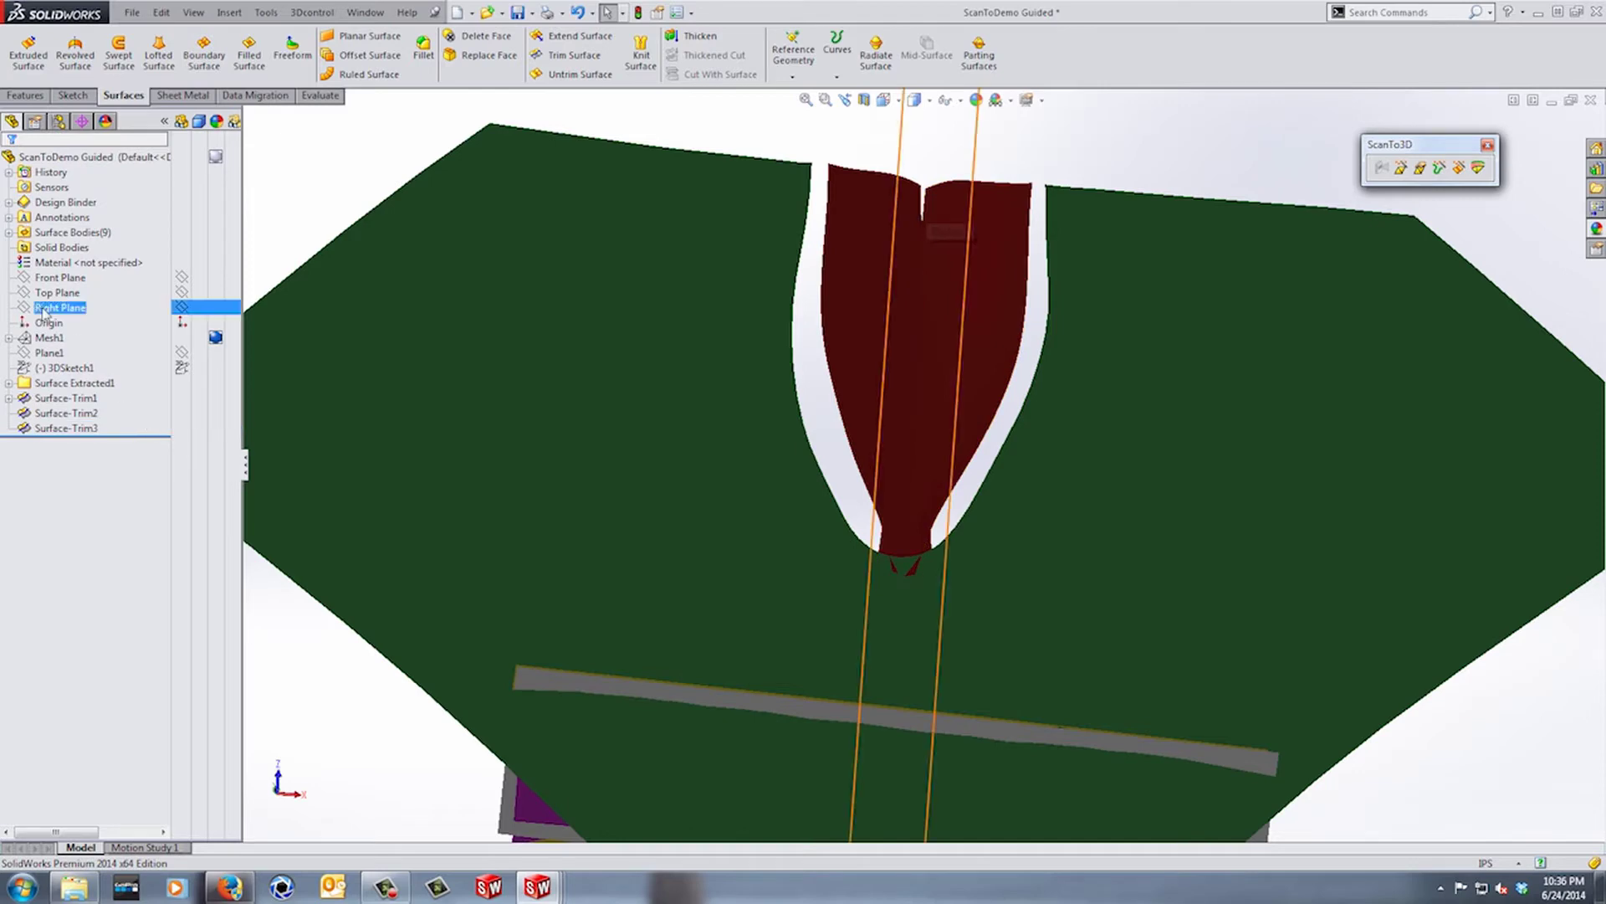
# - Show the gray bottom strip, Surface-Trim3[2], again from the surface bodies
pyautogui.click(9, 233)
pyautogui.click(78, 308)
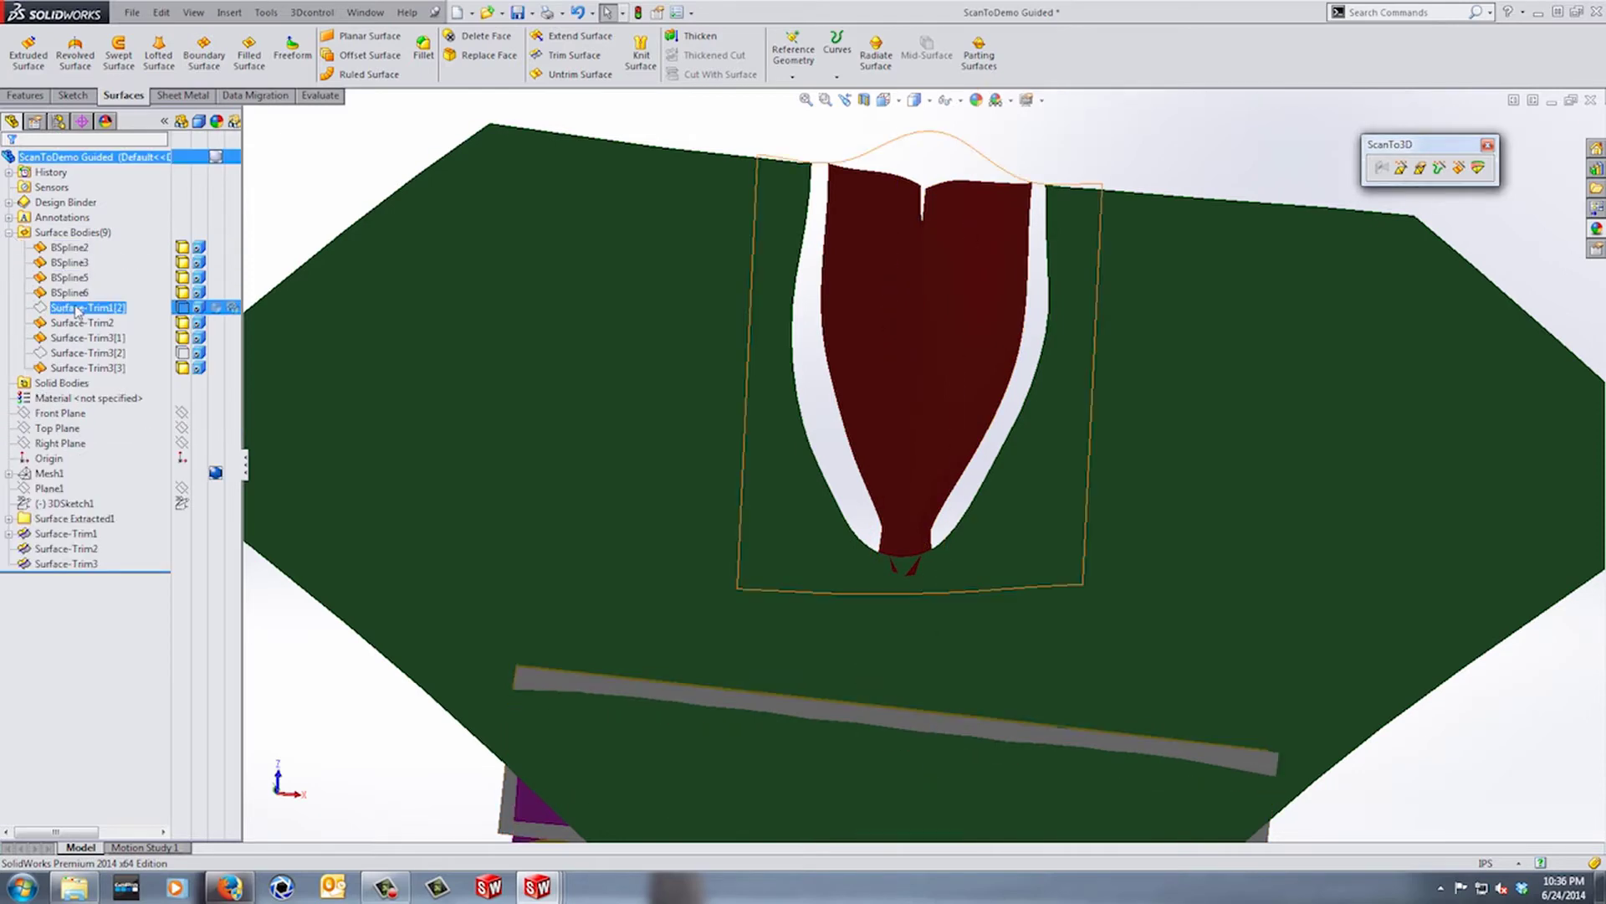
pyautogui.click(88, 352)
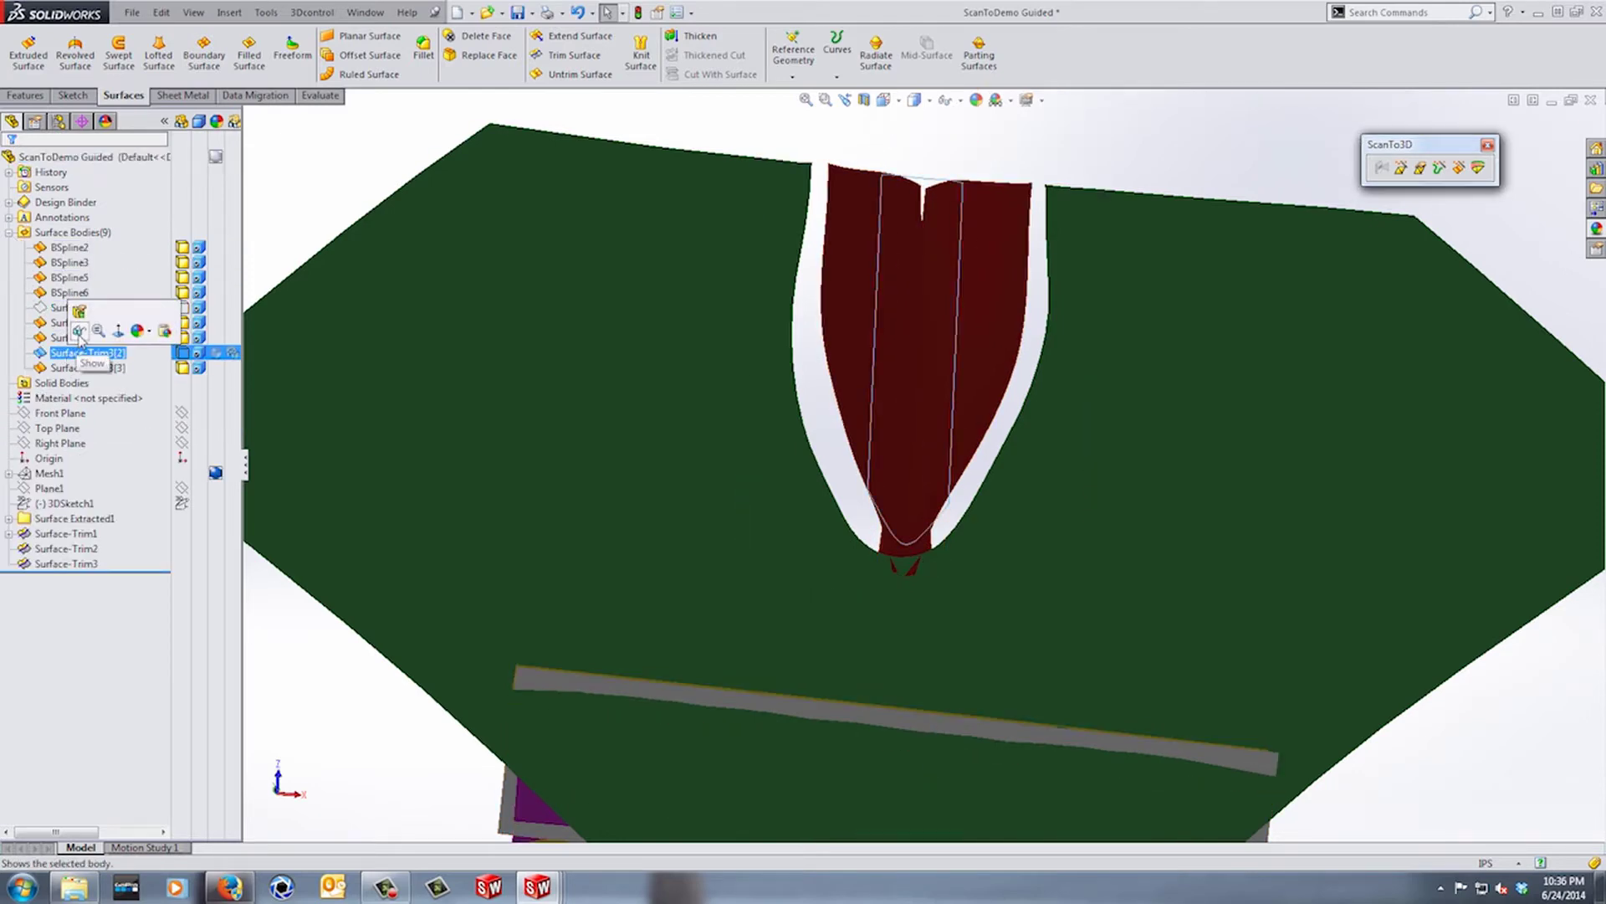
pyautogui.click(84, 336)
pyautogui.click(960, 222)
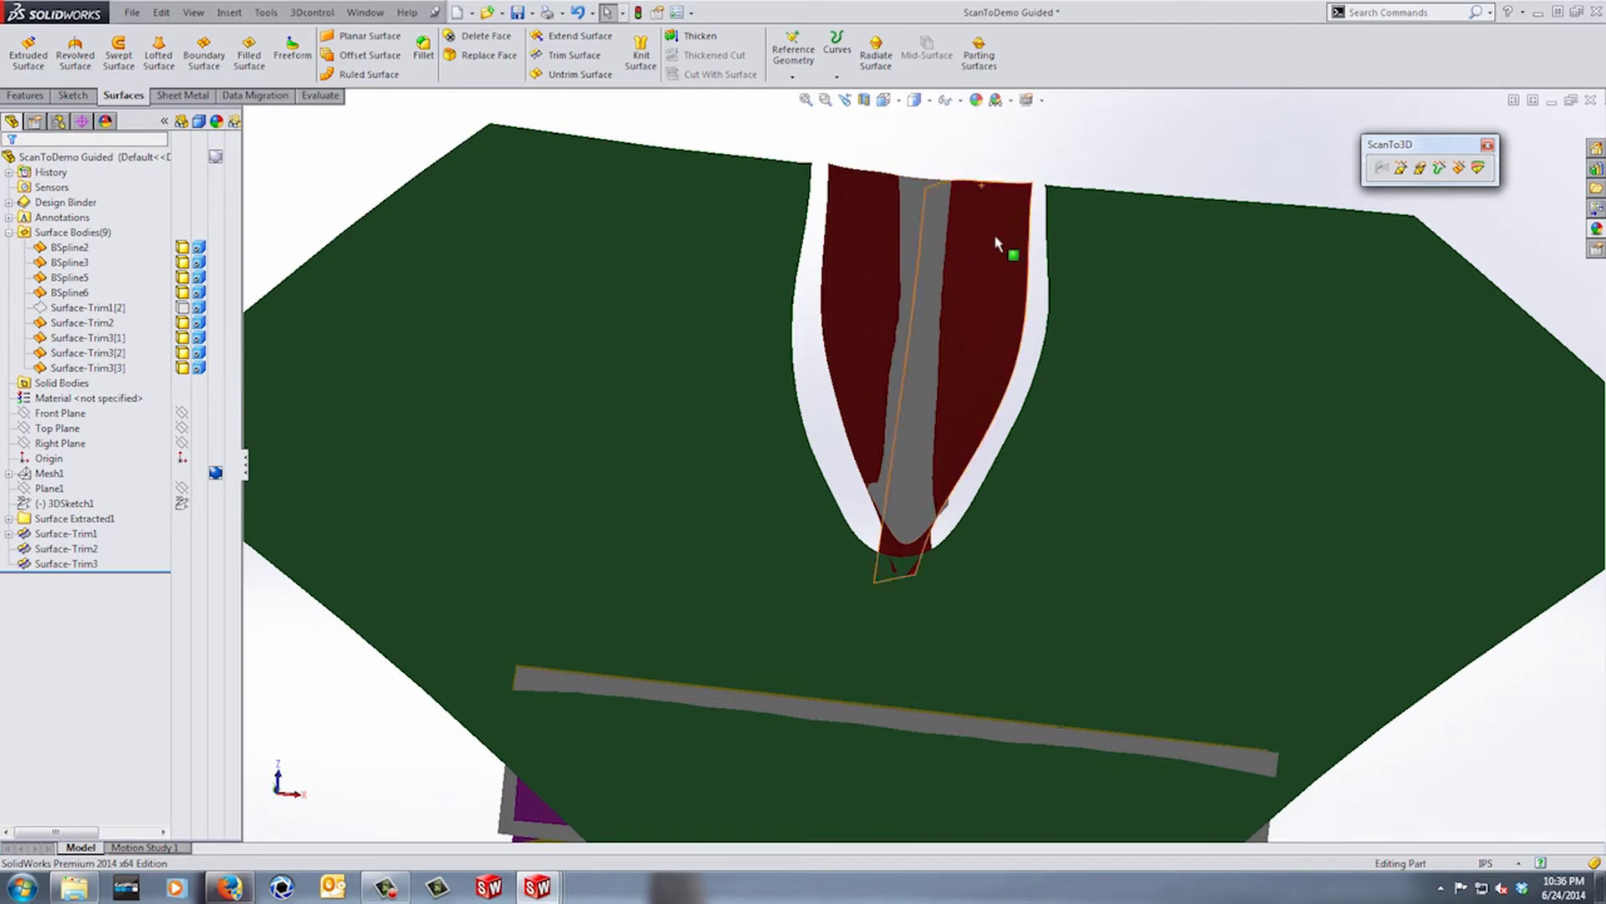
# - Start a sketch on the Front Plane and draw a near-vertical line along the gray strip's right edge, spanning the full scoop
pyautogui.click(56, 412)
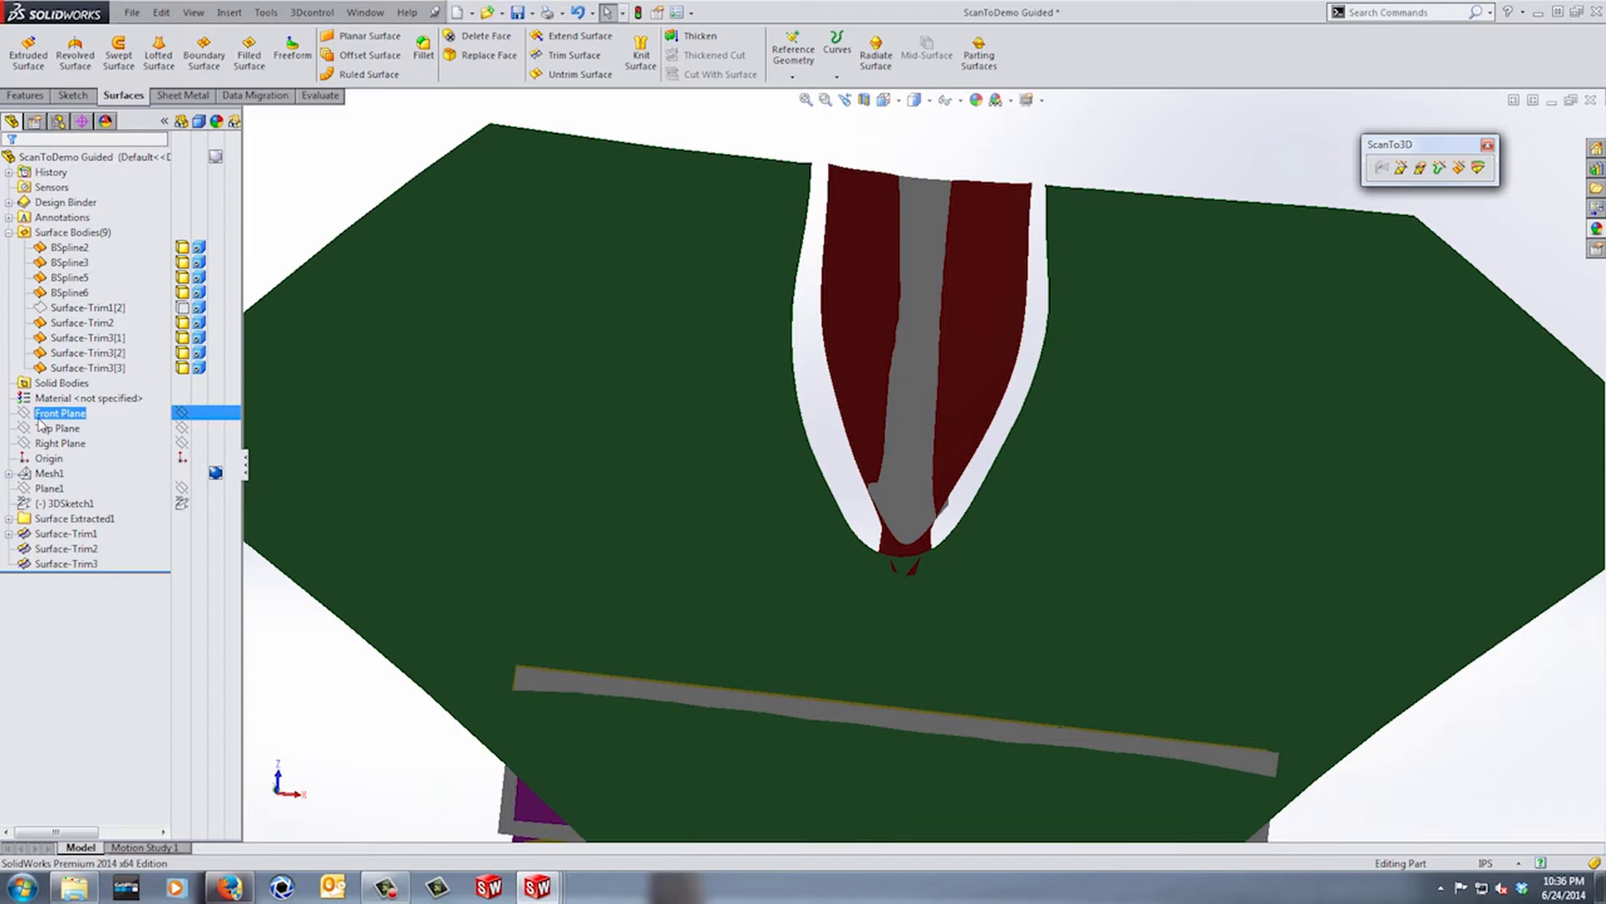
pyautogui.click(51, 396)
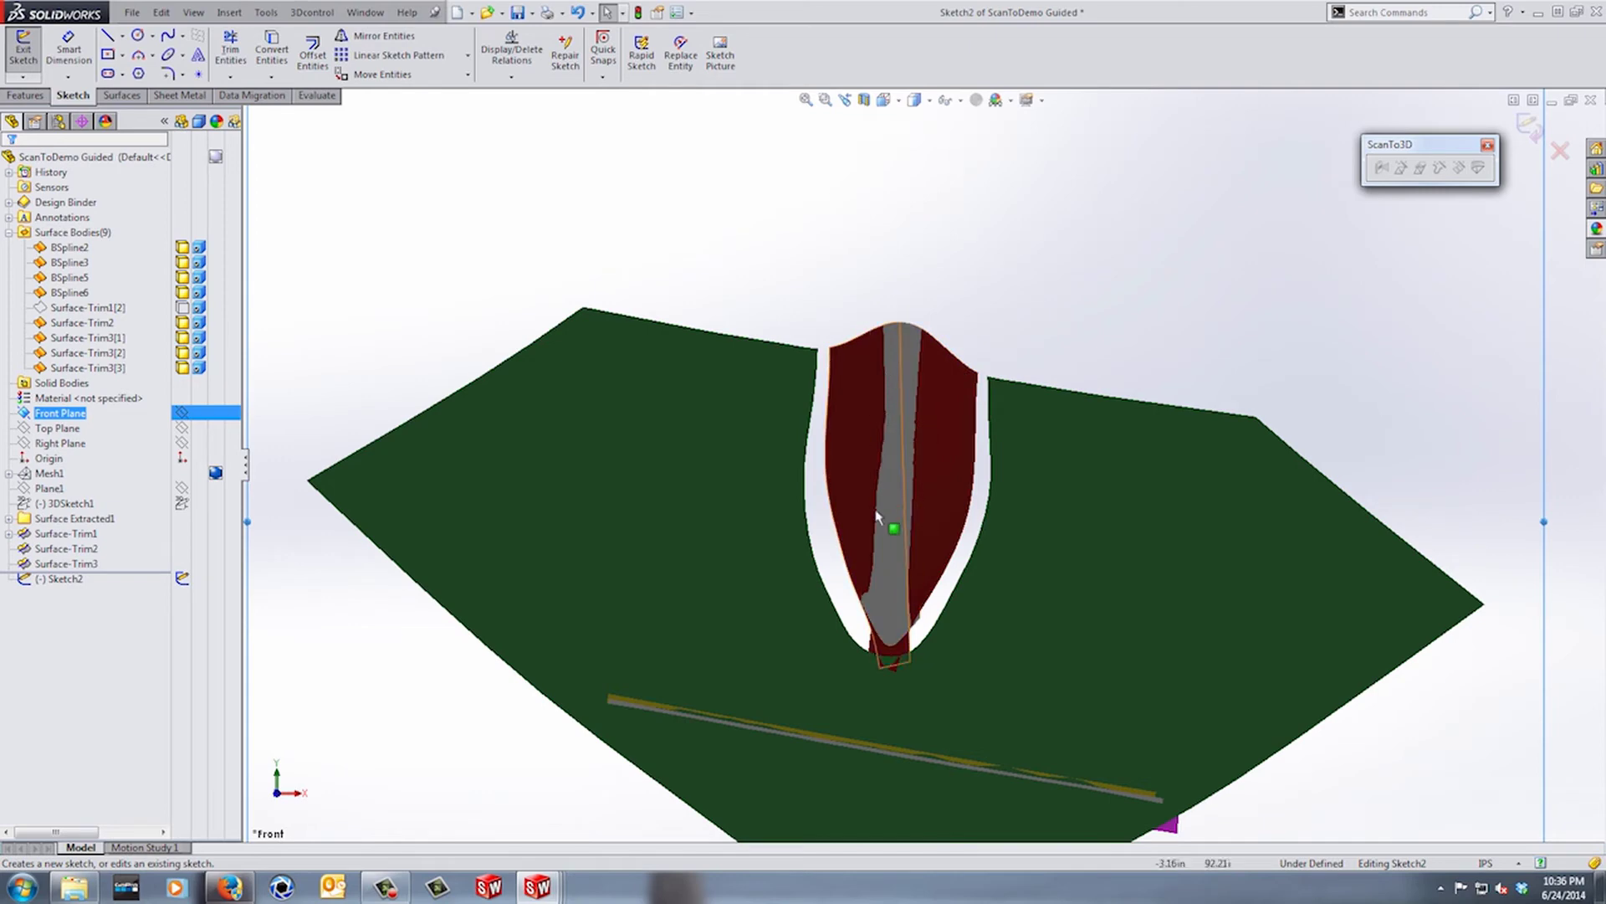
pyautogui.press('l')
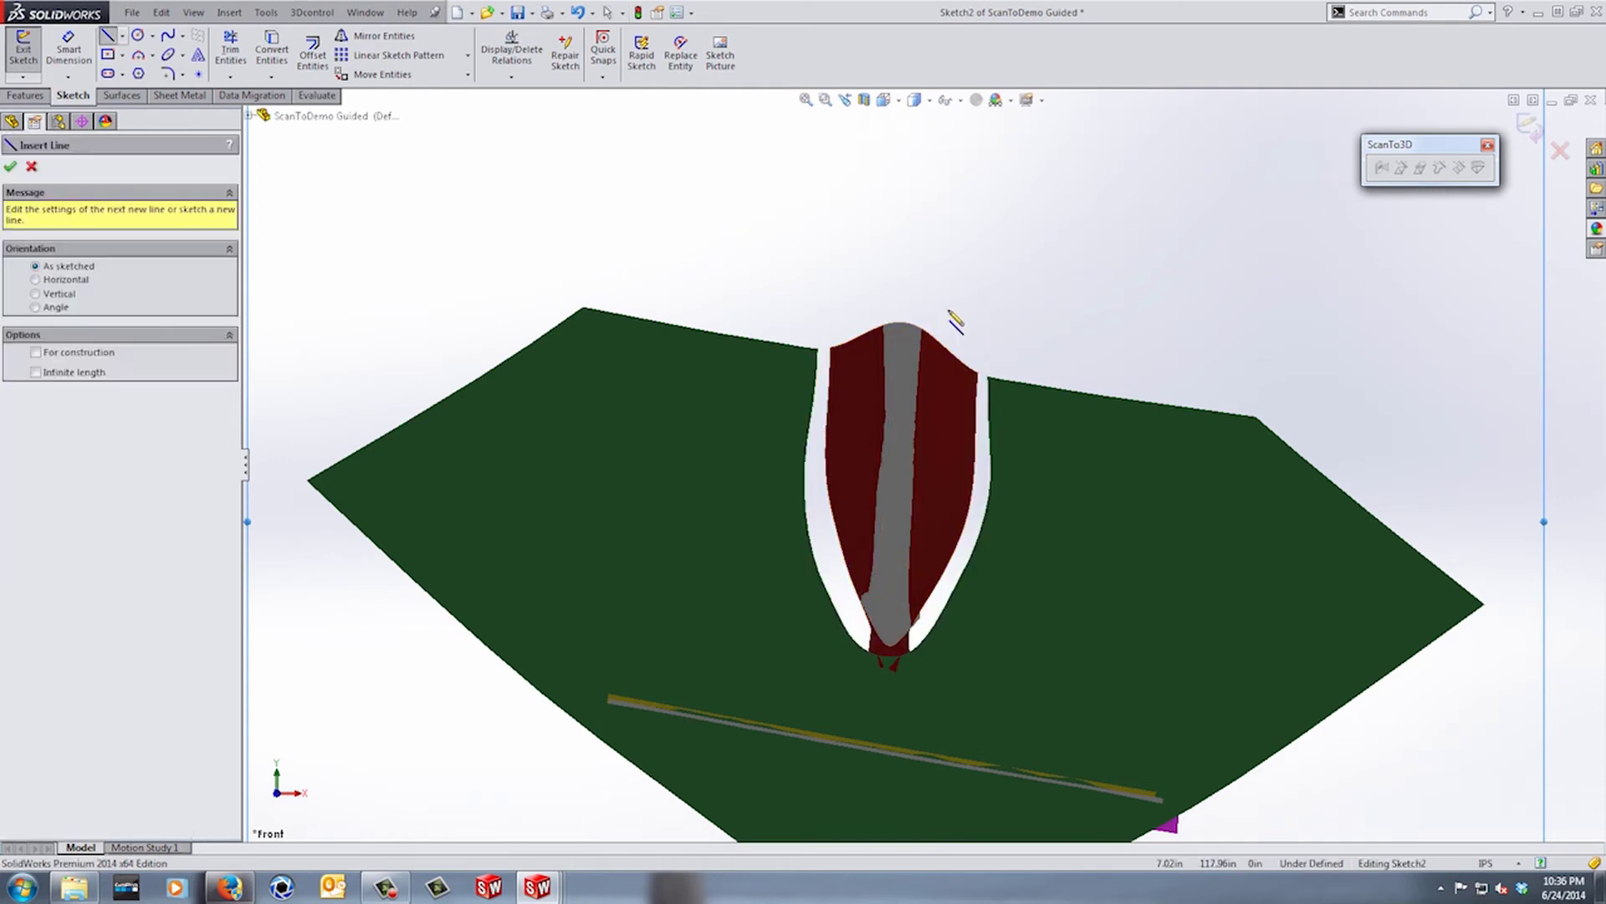
pyautogui.click(922, 312)
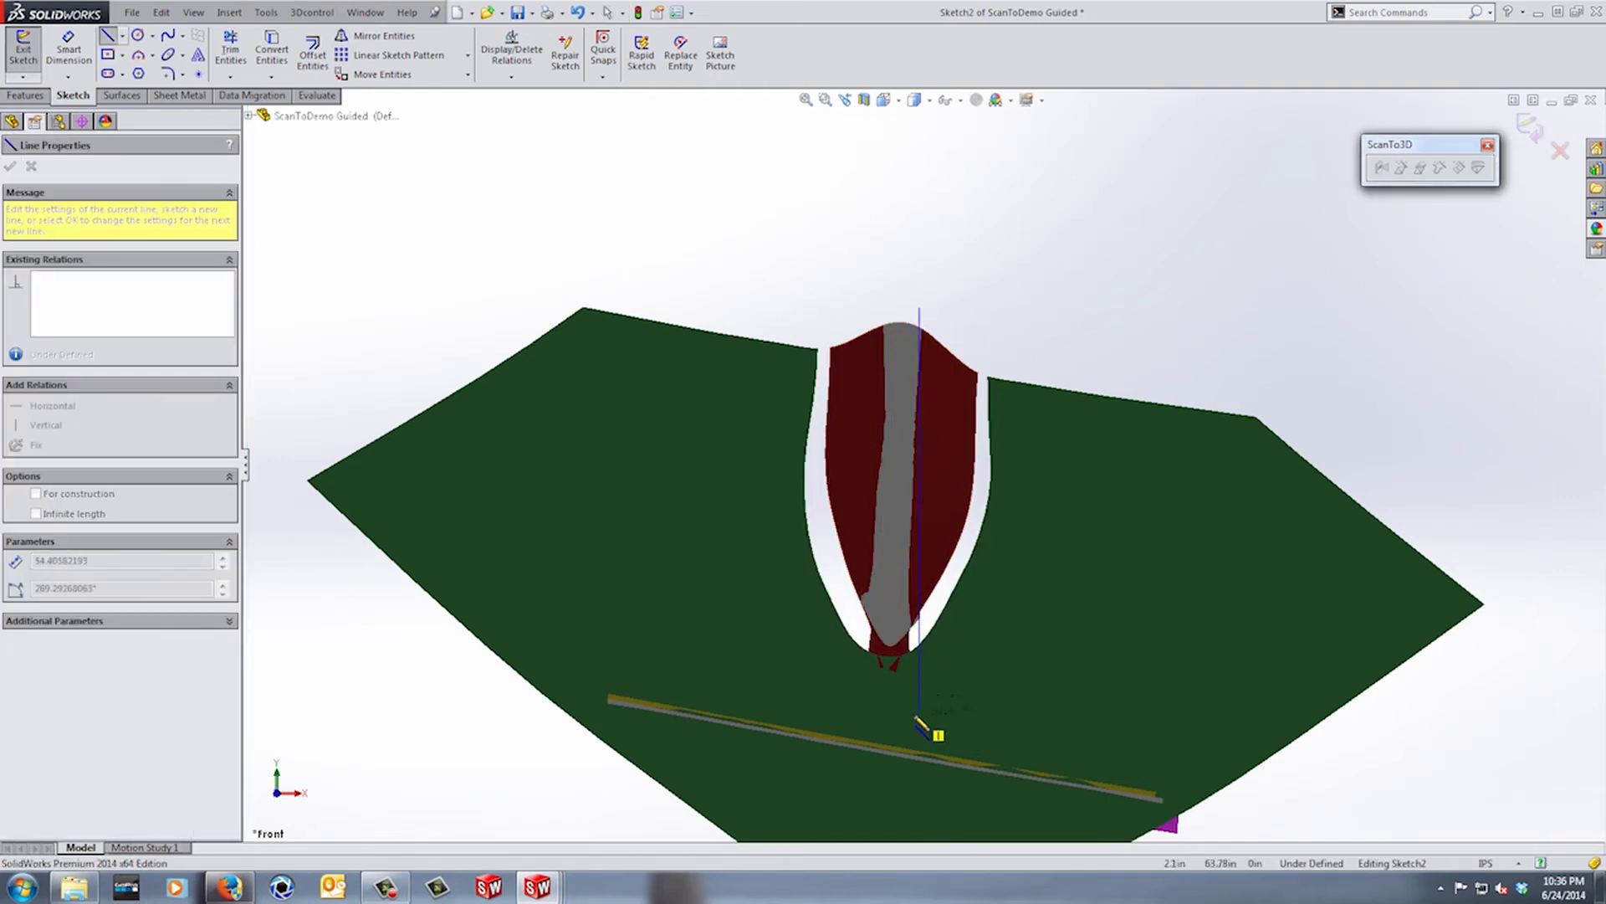
pyautogui.click(911, 708)
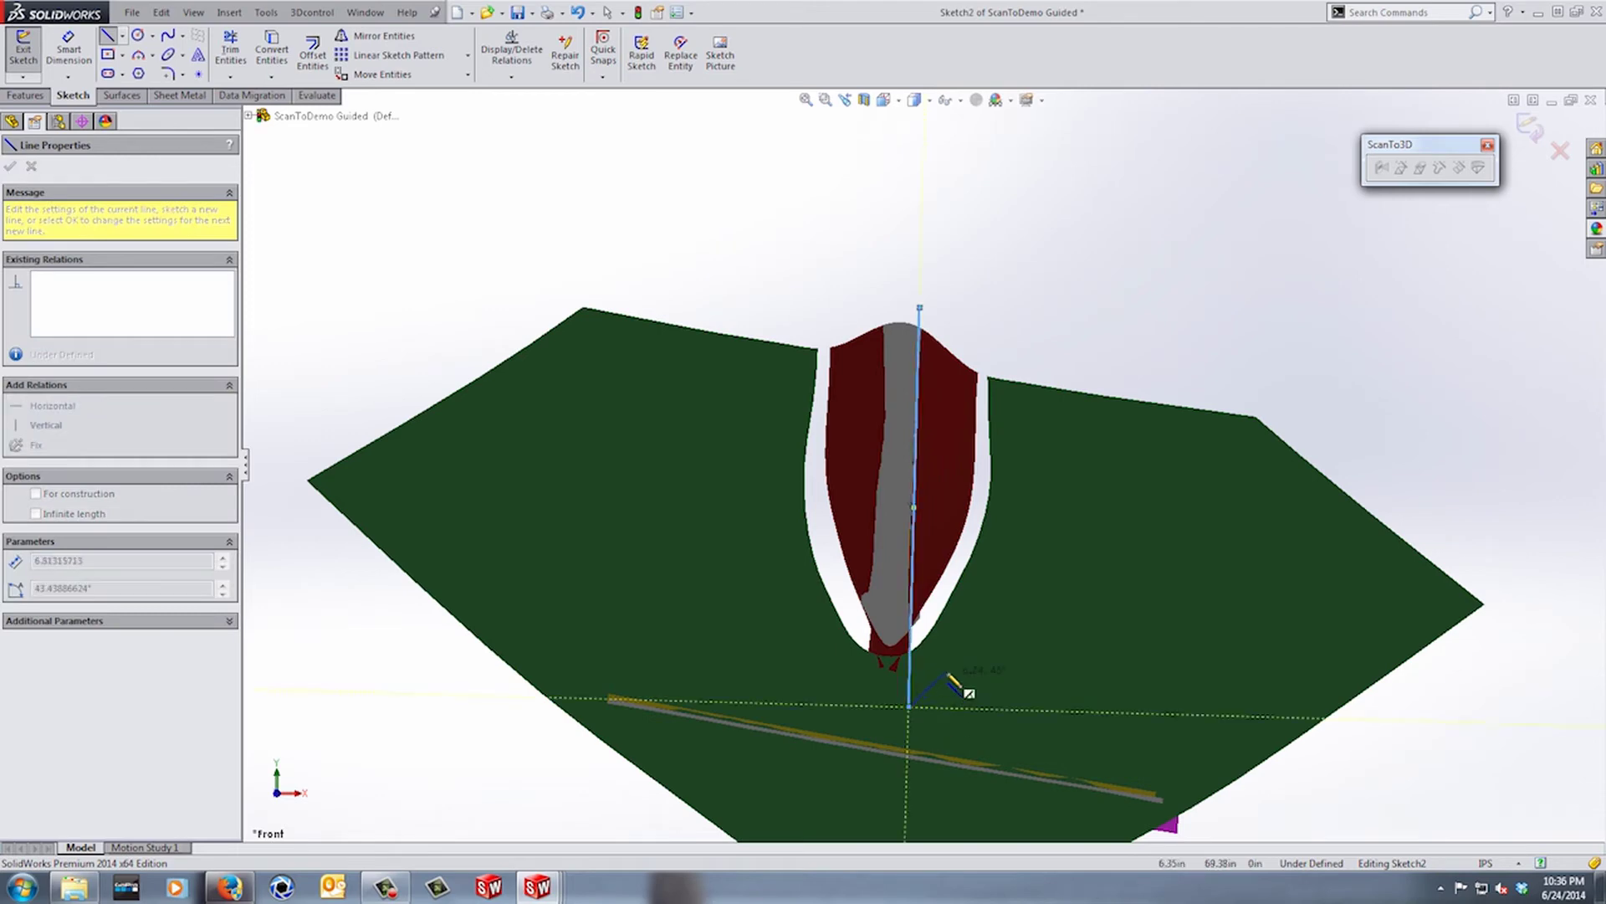
pyautogui.press('Escape')
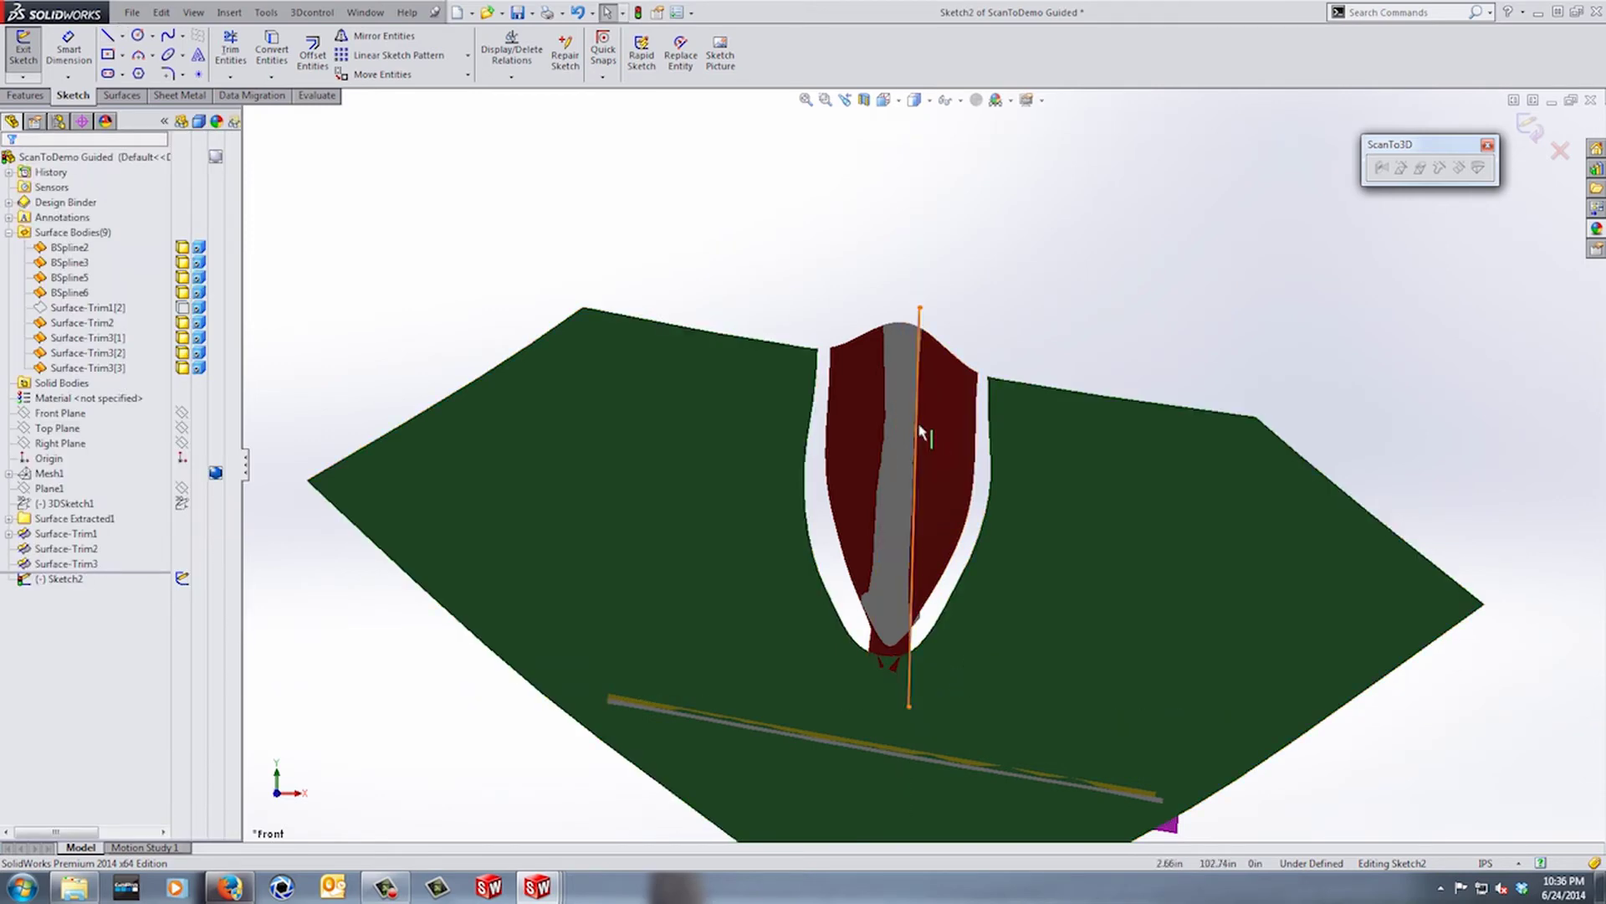
# - Draw a second near-vertical line along the gray strip's left side, from above the scoop's open end to below its tip
pyautogui.press('l')
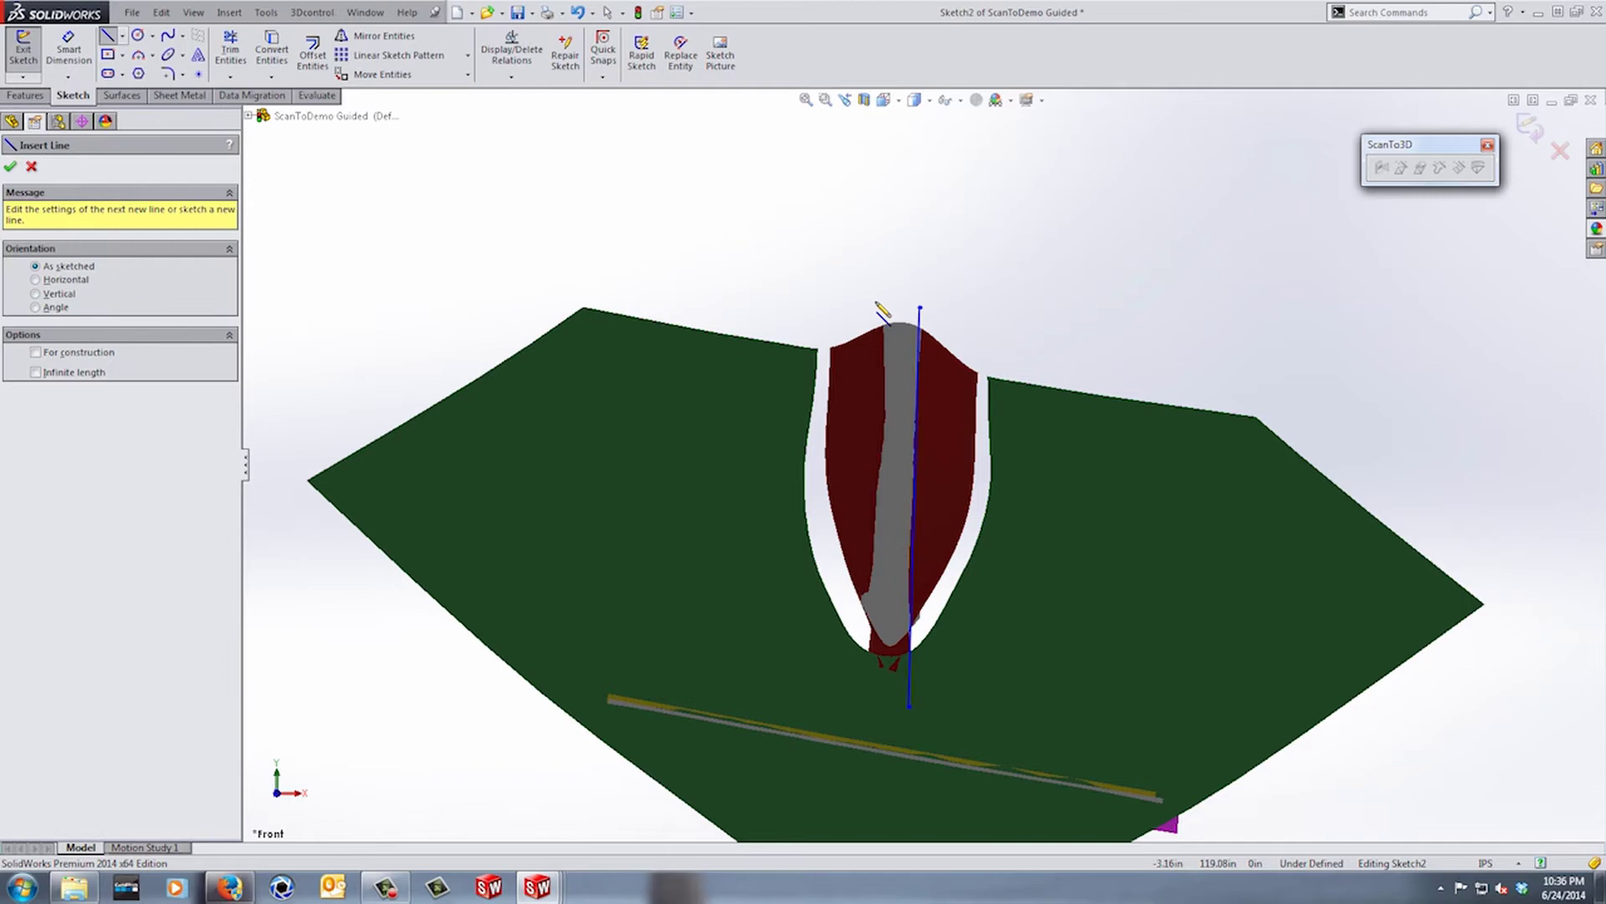
pyautogui.click(876, 302)
pyautogui.click(865, 675)
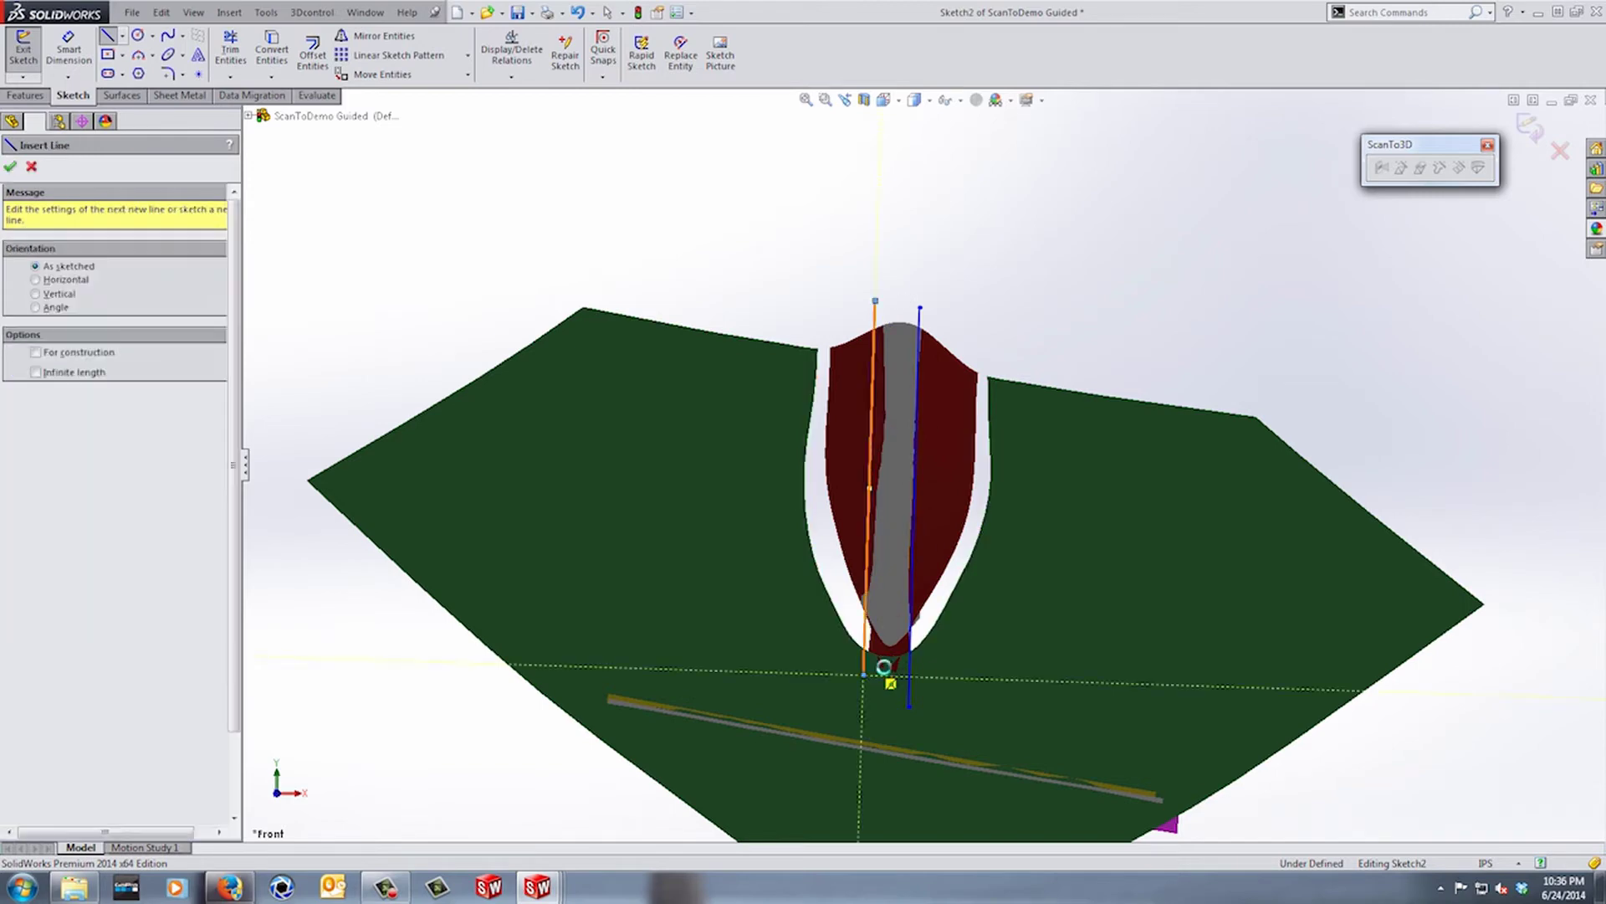
# - Add a parallel relation between the two near-vertical sketch lines along the gray strip
pyautogui.press('Escape')
pyautogui.click(890, 590)
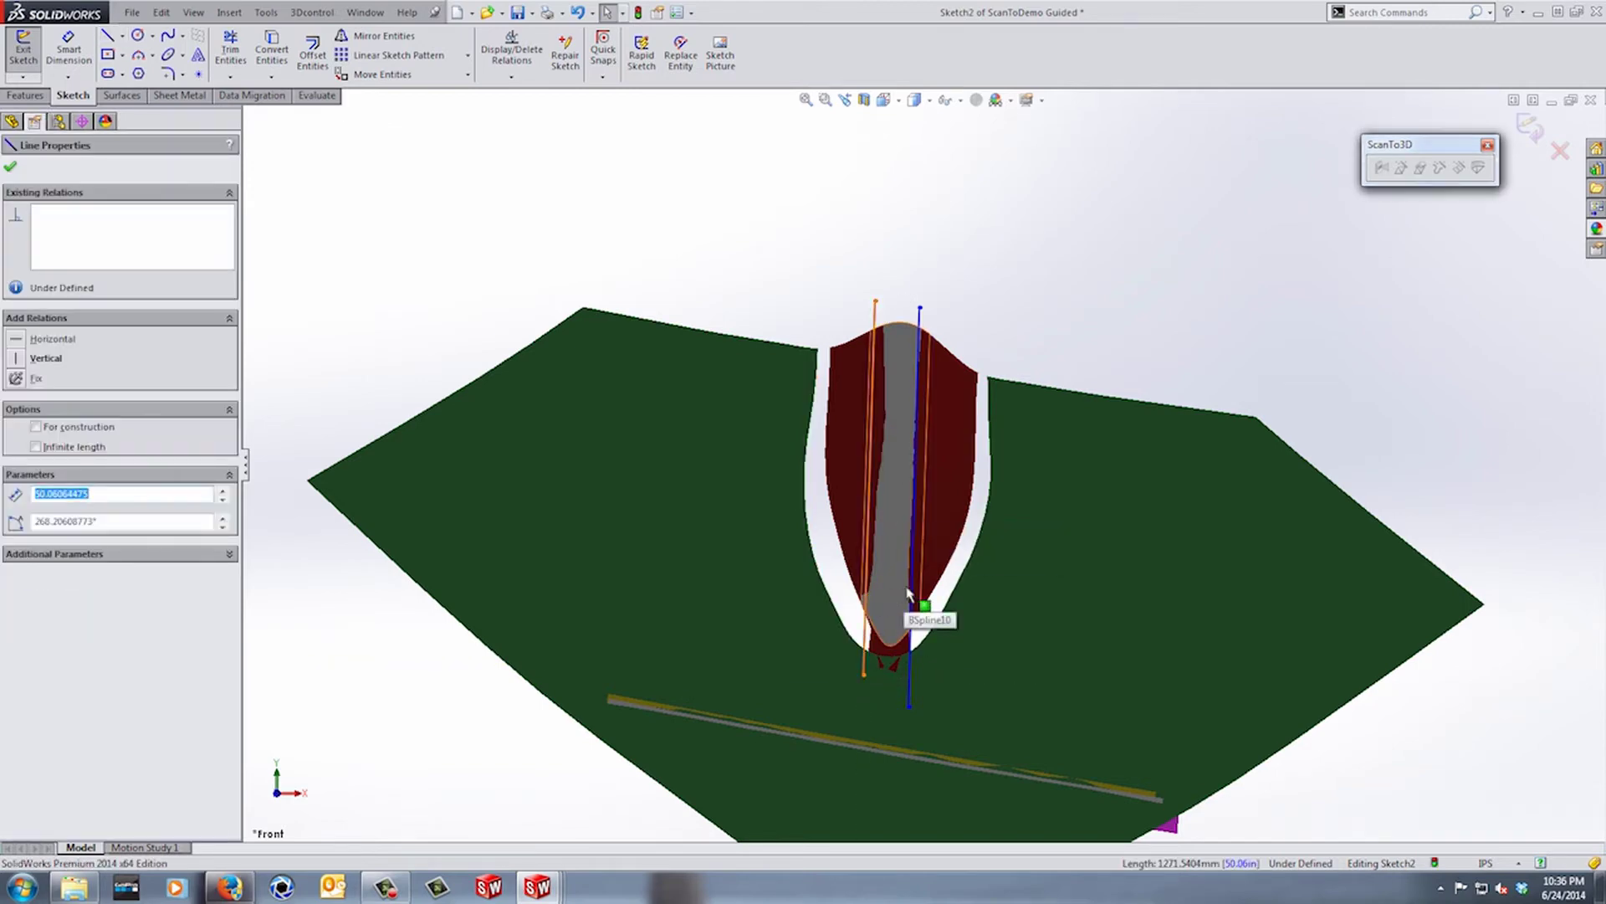
pyautogui.keyDown('ctrl'); pyautogui.click(914, 617); pyautogui.keyUp('ctrl')
pyautogui.click(1029, 512)
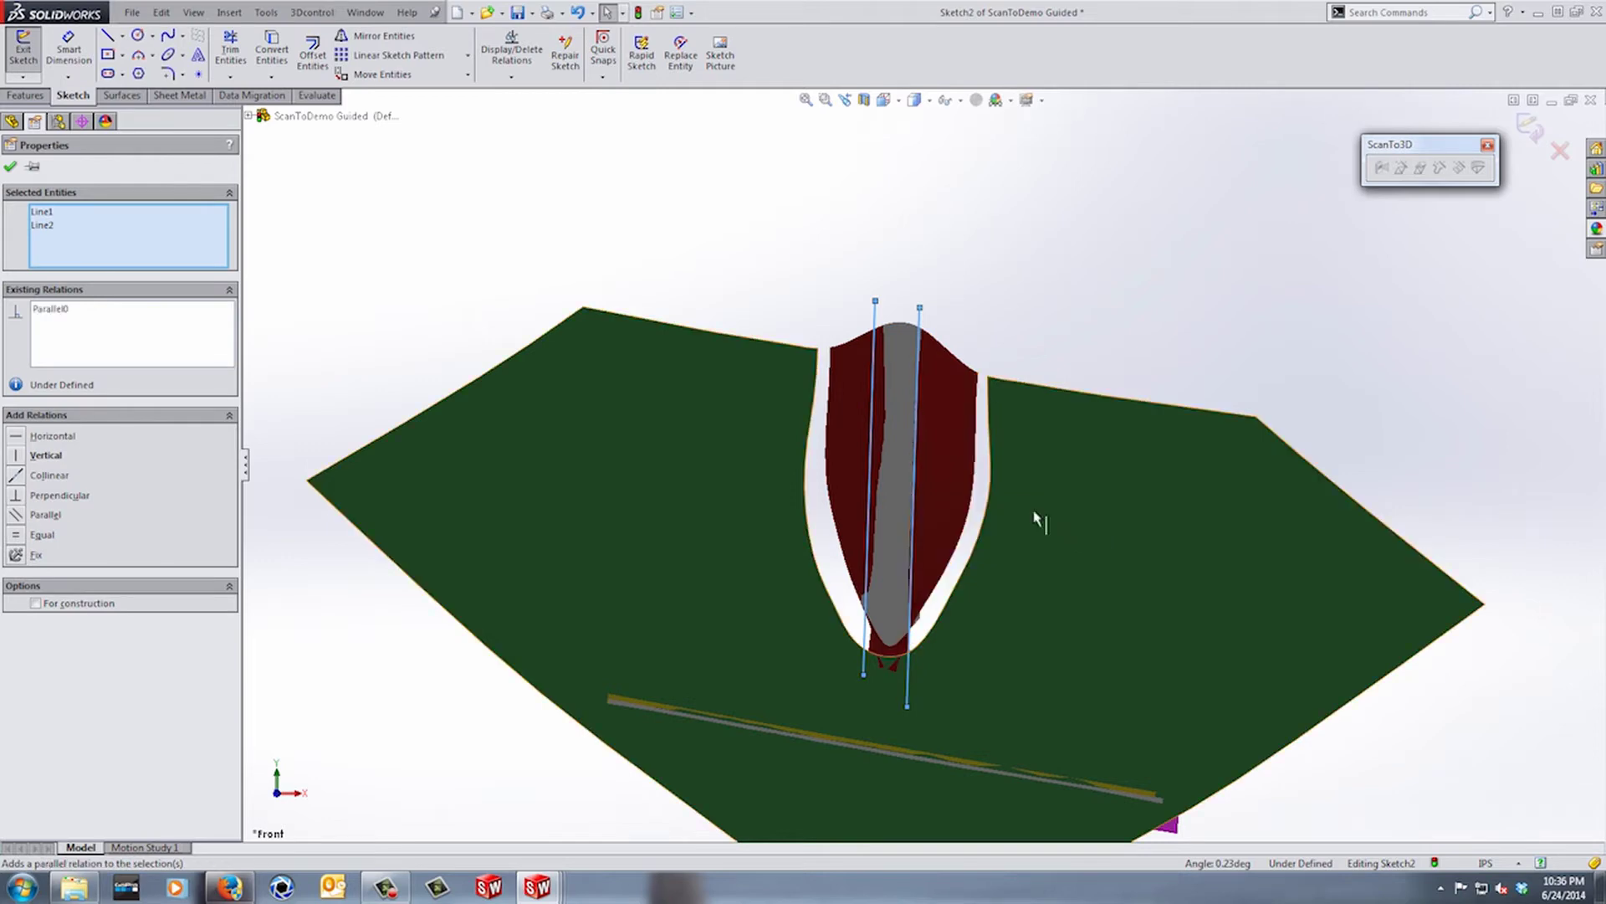
pyautogui.click(1052, 279)
# - Shift the left sketch line slightly inward onto the gray strip and check both lines along the strip's length
pyautogui.moveTo(873, 407); pyautogui.dragTo(887, 410)
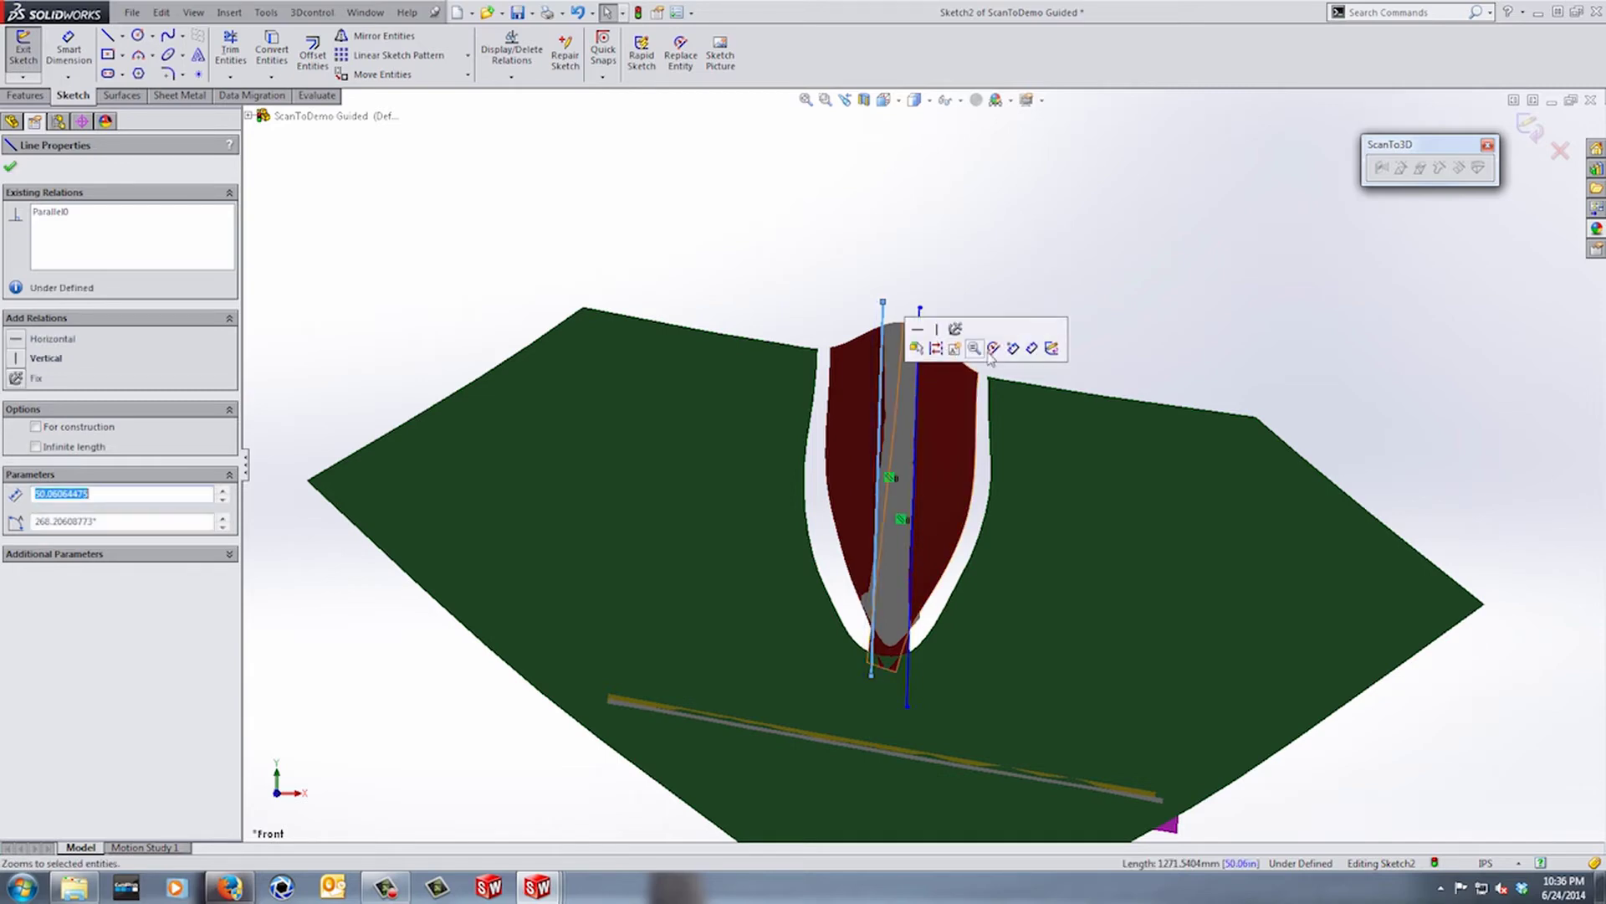
pyautogui.click(1118, 370)
pyautogui.scroll(-5, 912, 407)
pyautogui.scroll(-3, 911, 407)
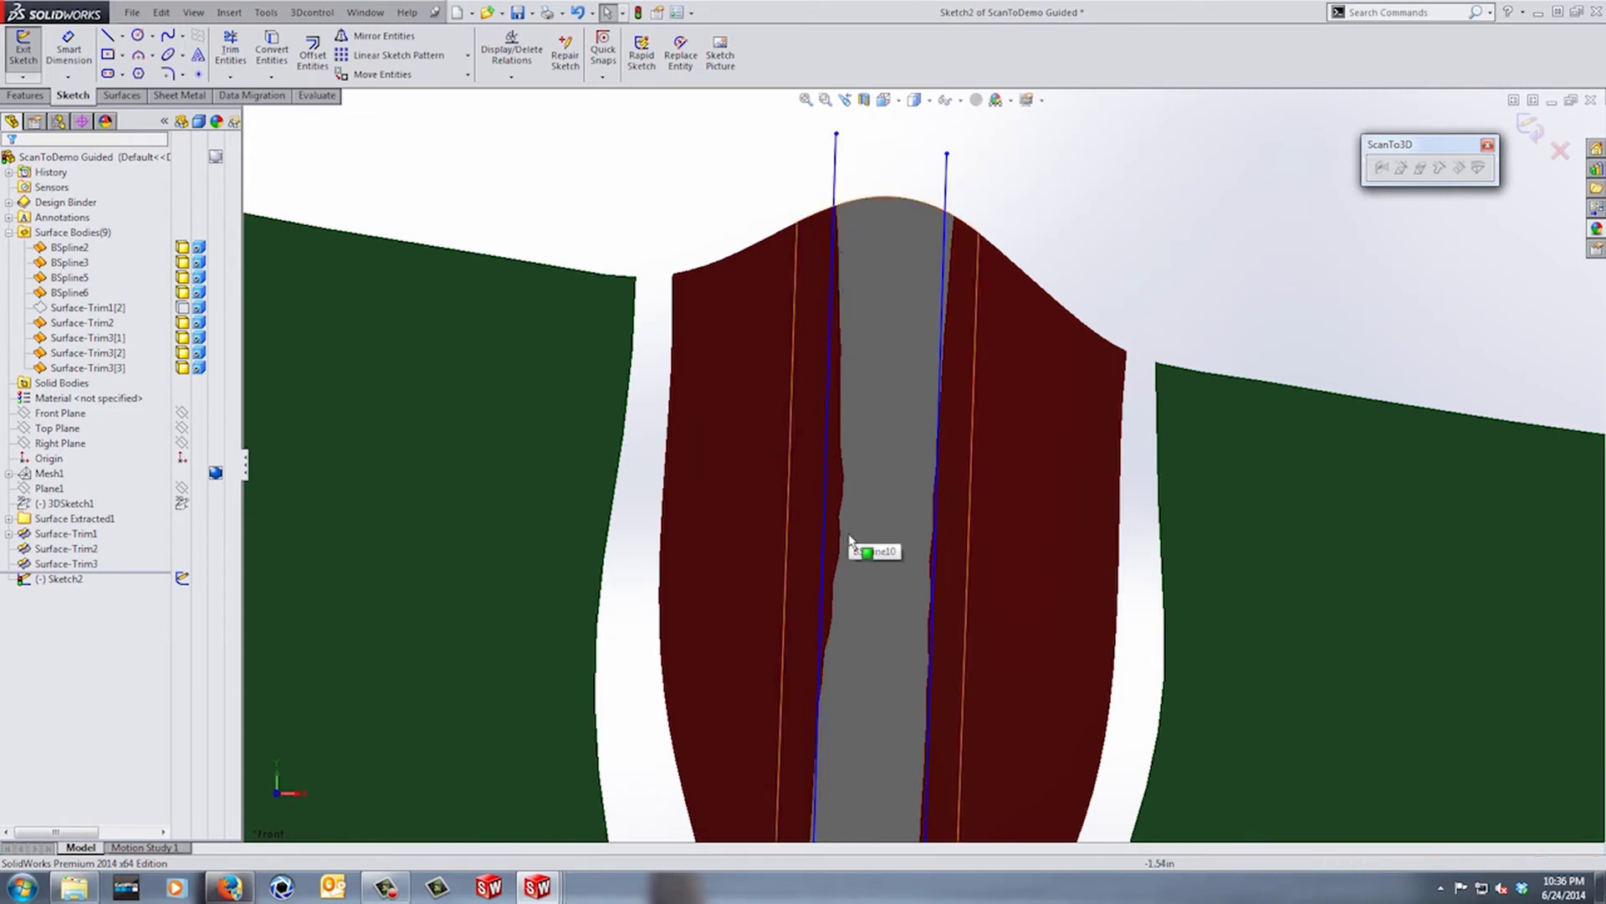
pyautogui.scroll(3, 900, 629)
pyautogui.scroll(-3, 884, 743)
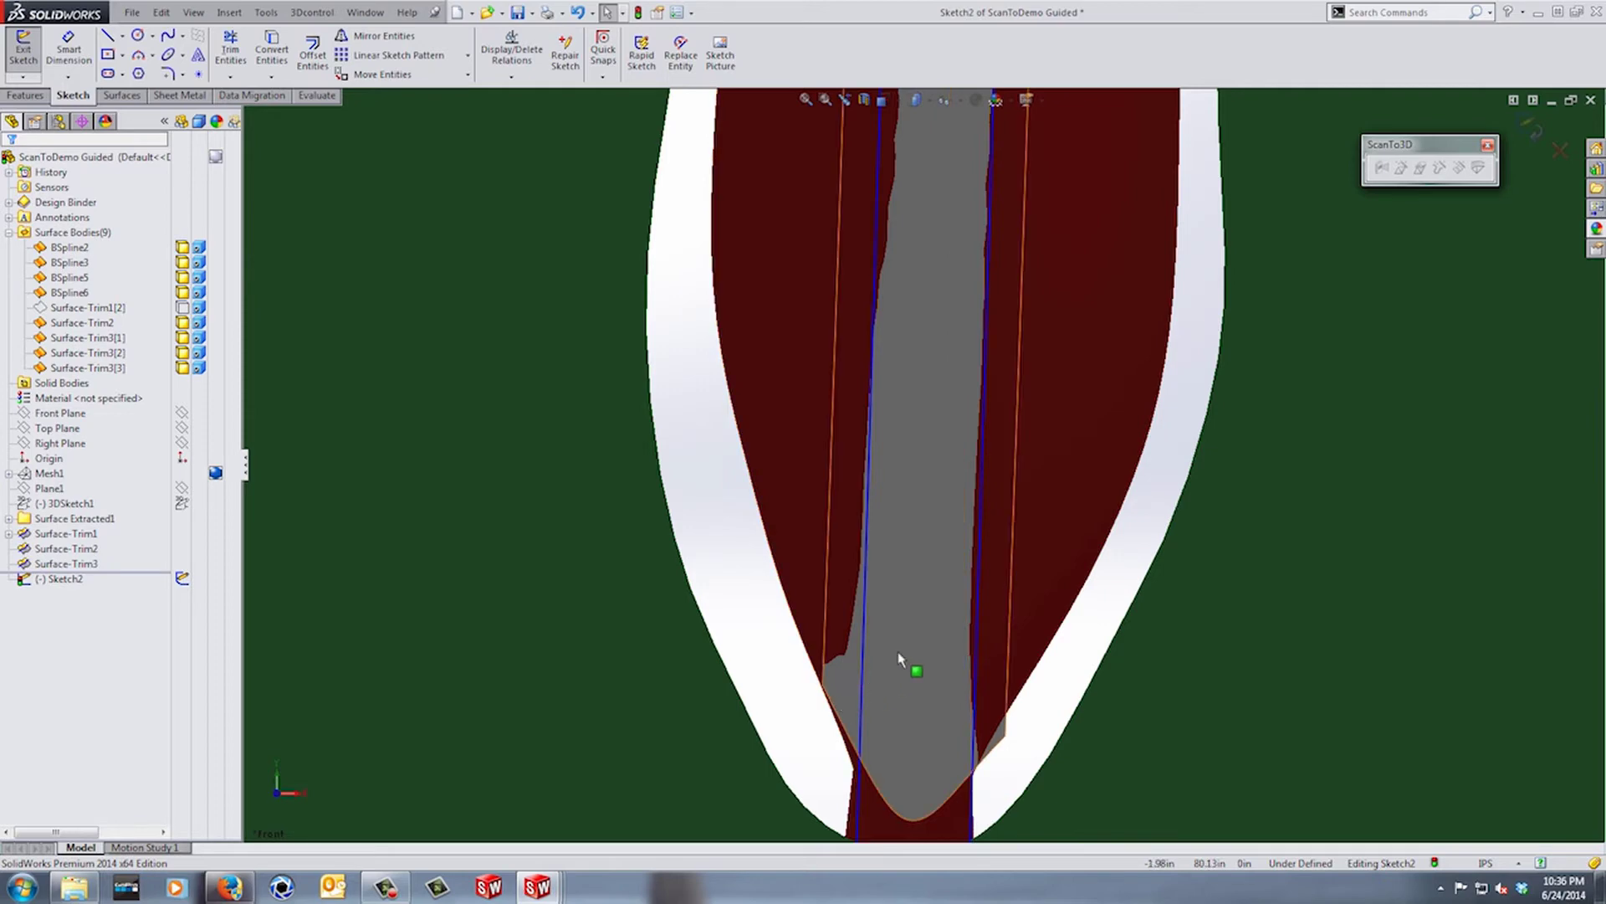
pyautogui.scroll(3, 907, 667)
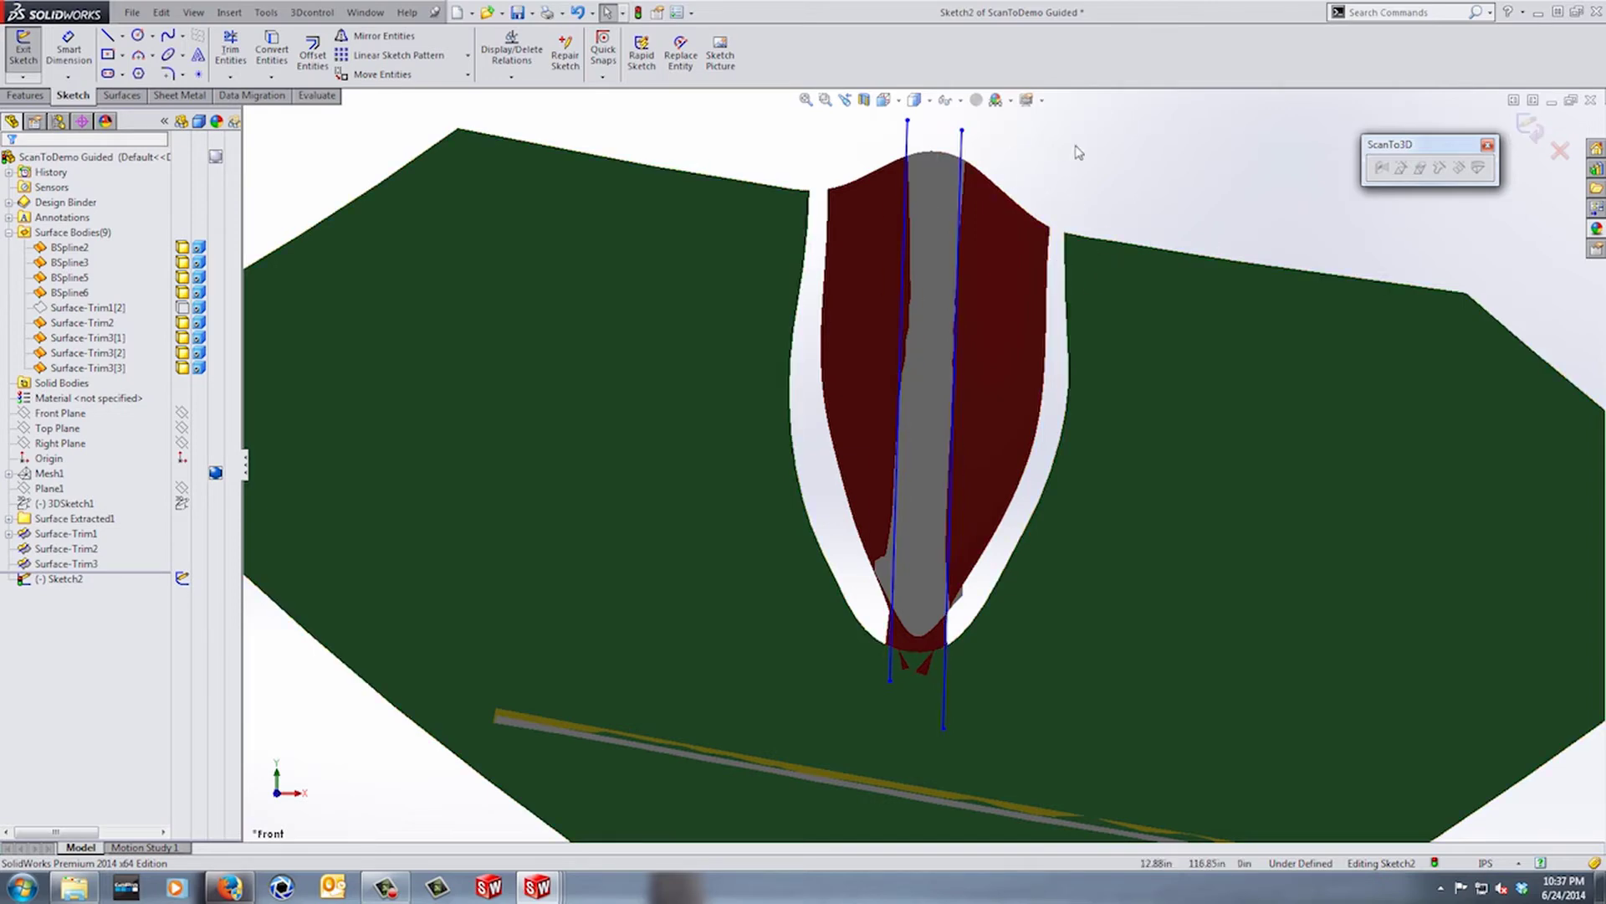
# - Connect the upper endpoints of the two parallel lines with a short line and exit the sketch
pyautogui.press('l')
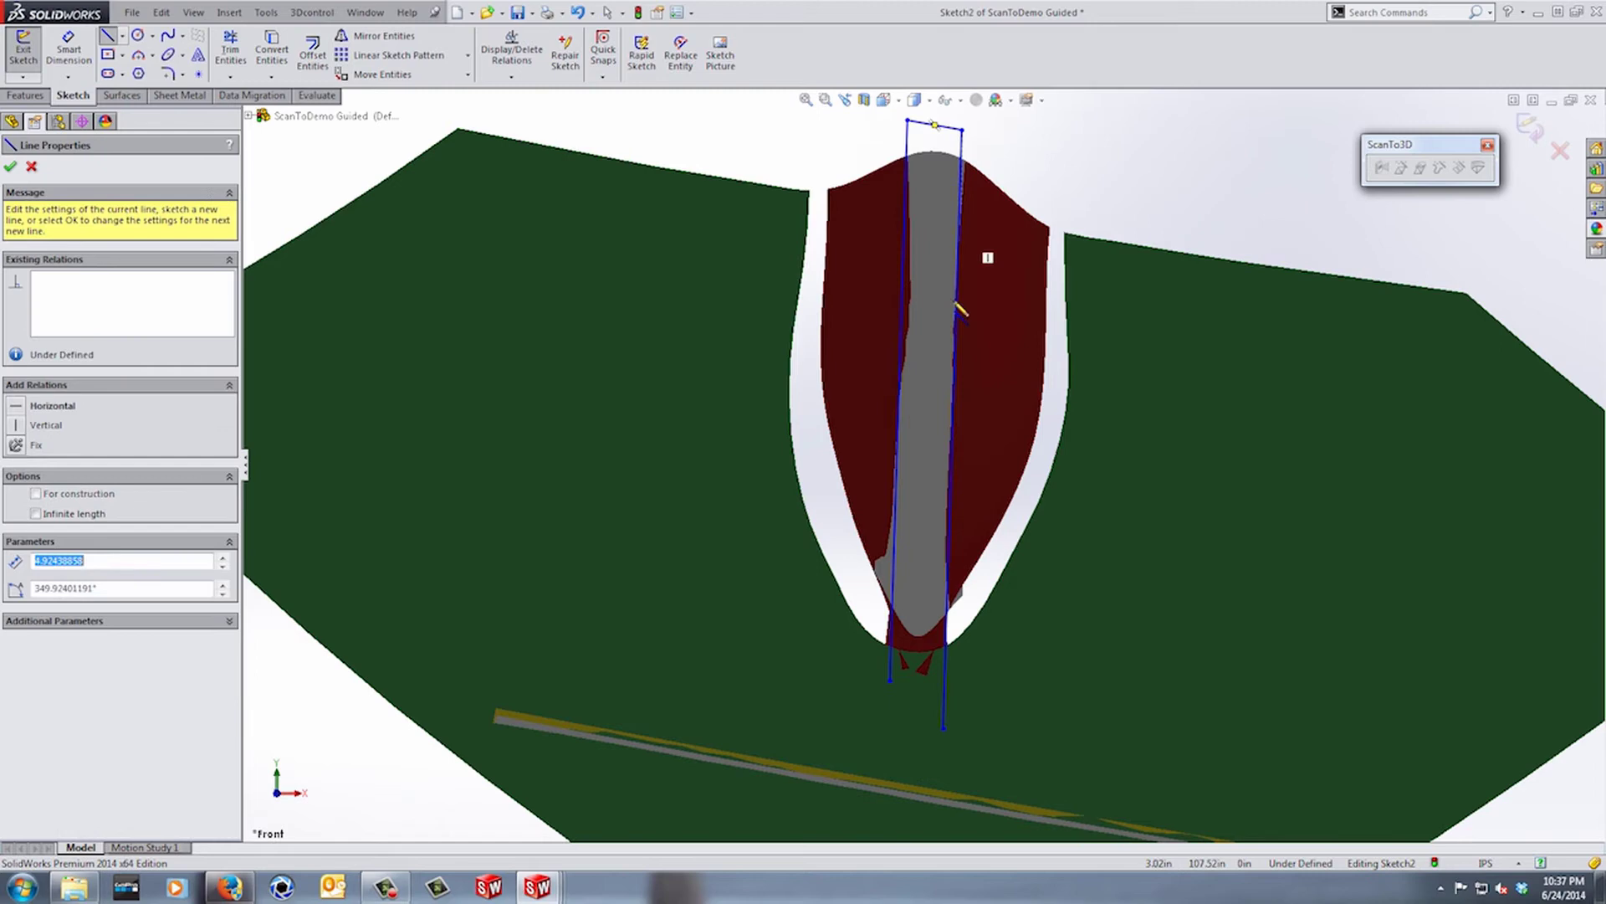
pyautogui.press('Escape')
pyautogui.press('Escape')
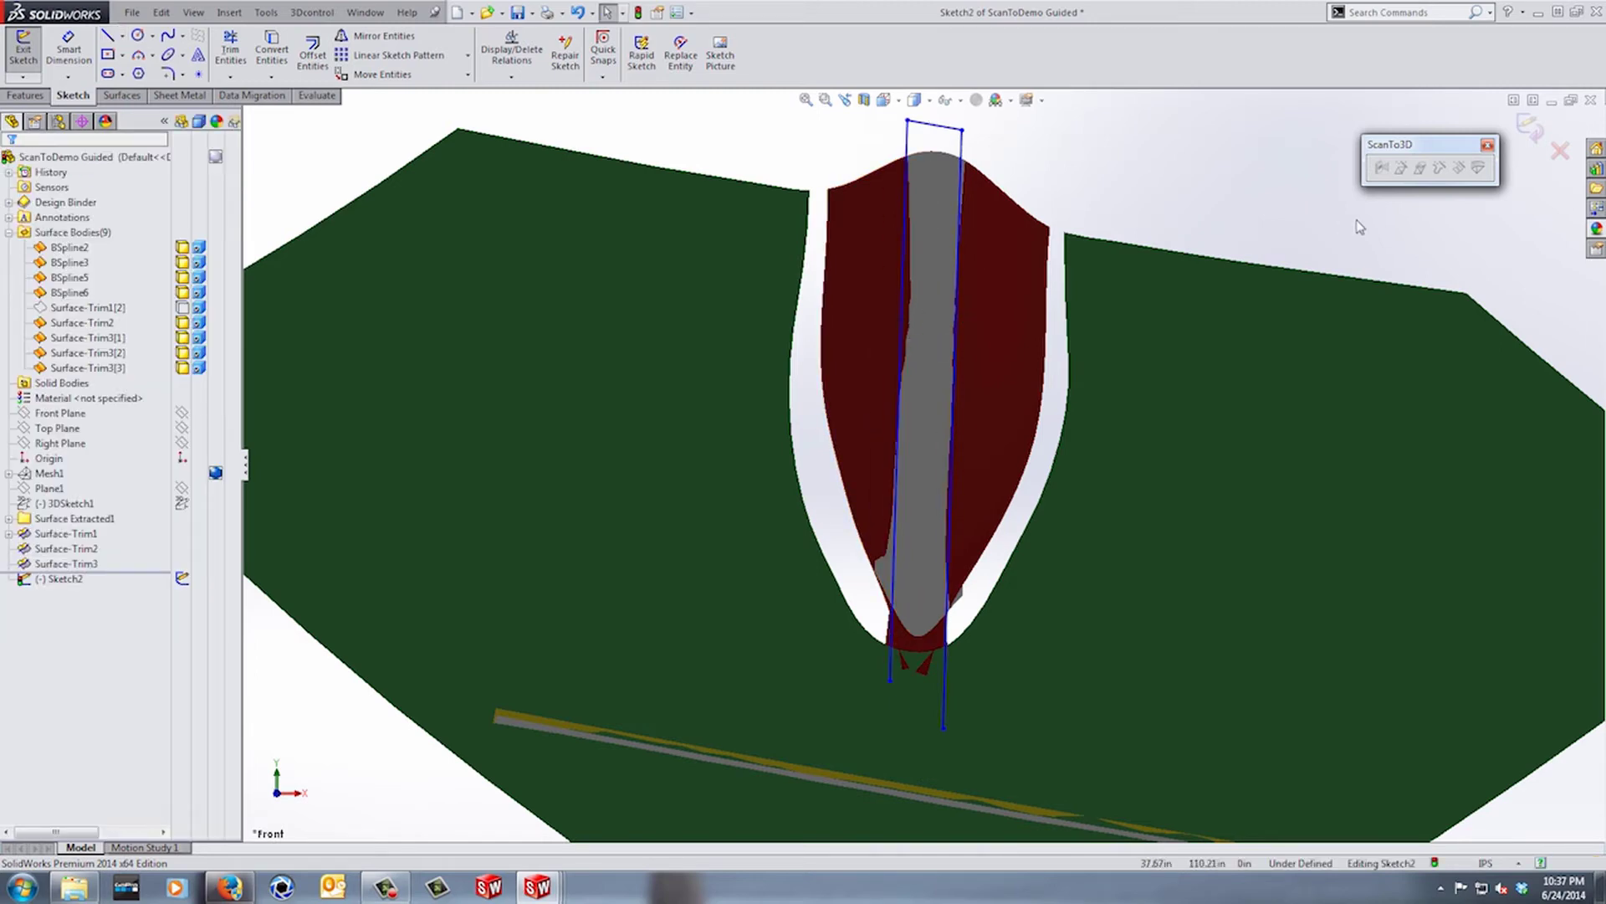
pyautogui.click(1529, 130)
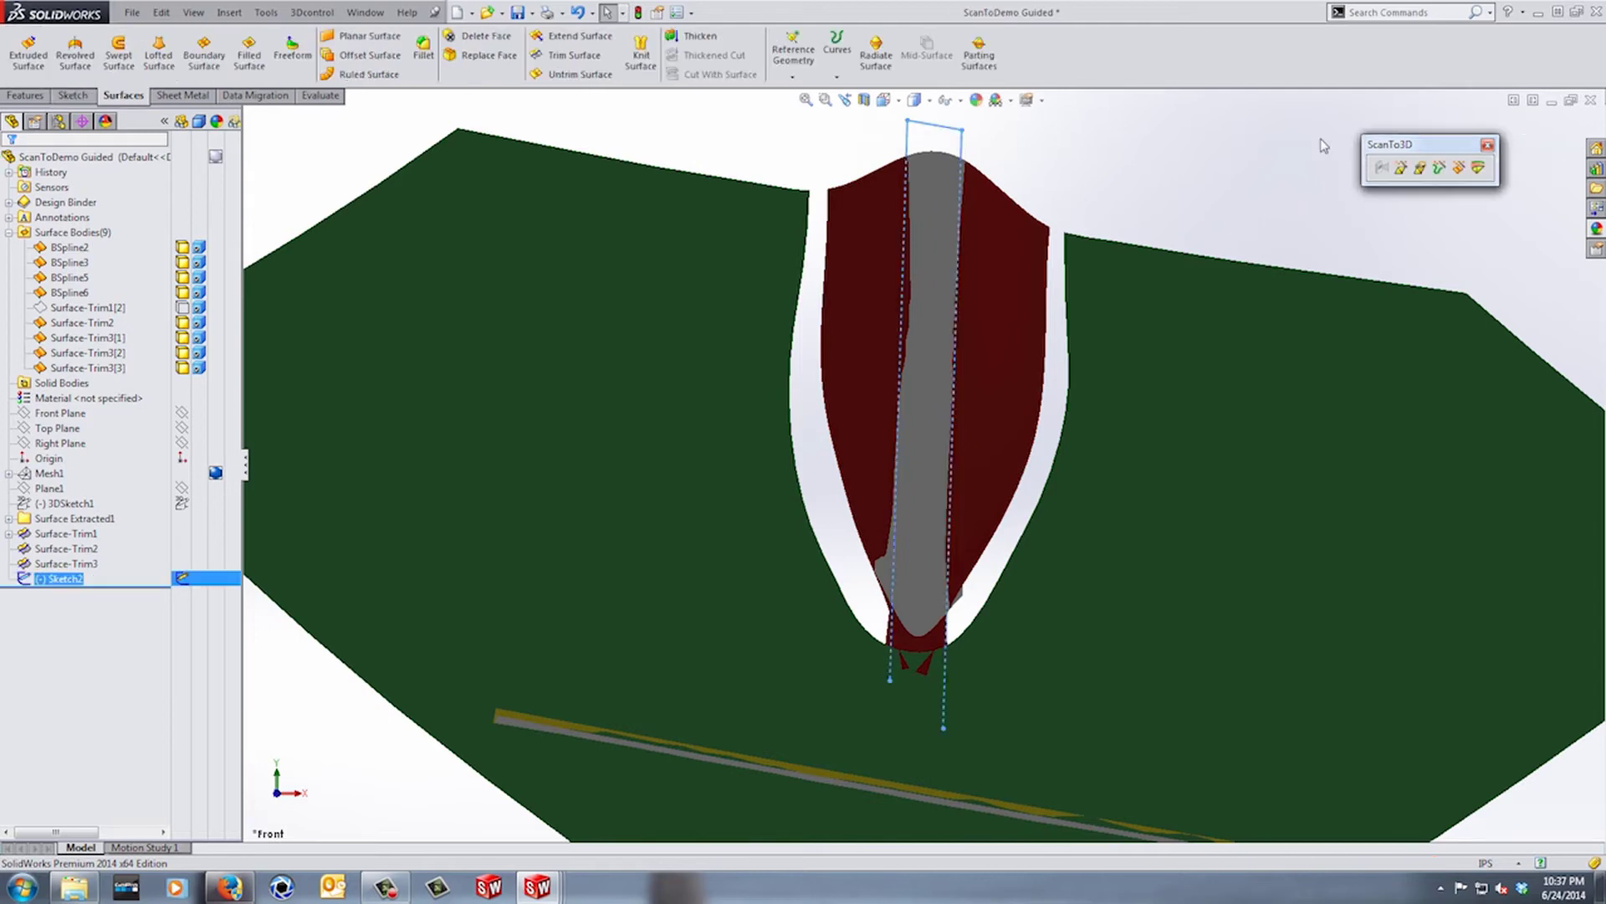
# - Trim the red side surfaces with Sketch2, removing the pieces that lie between the two lines
pyautogui.click(573, 54)
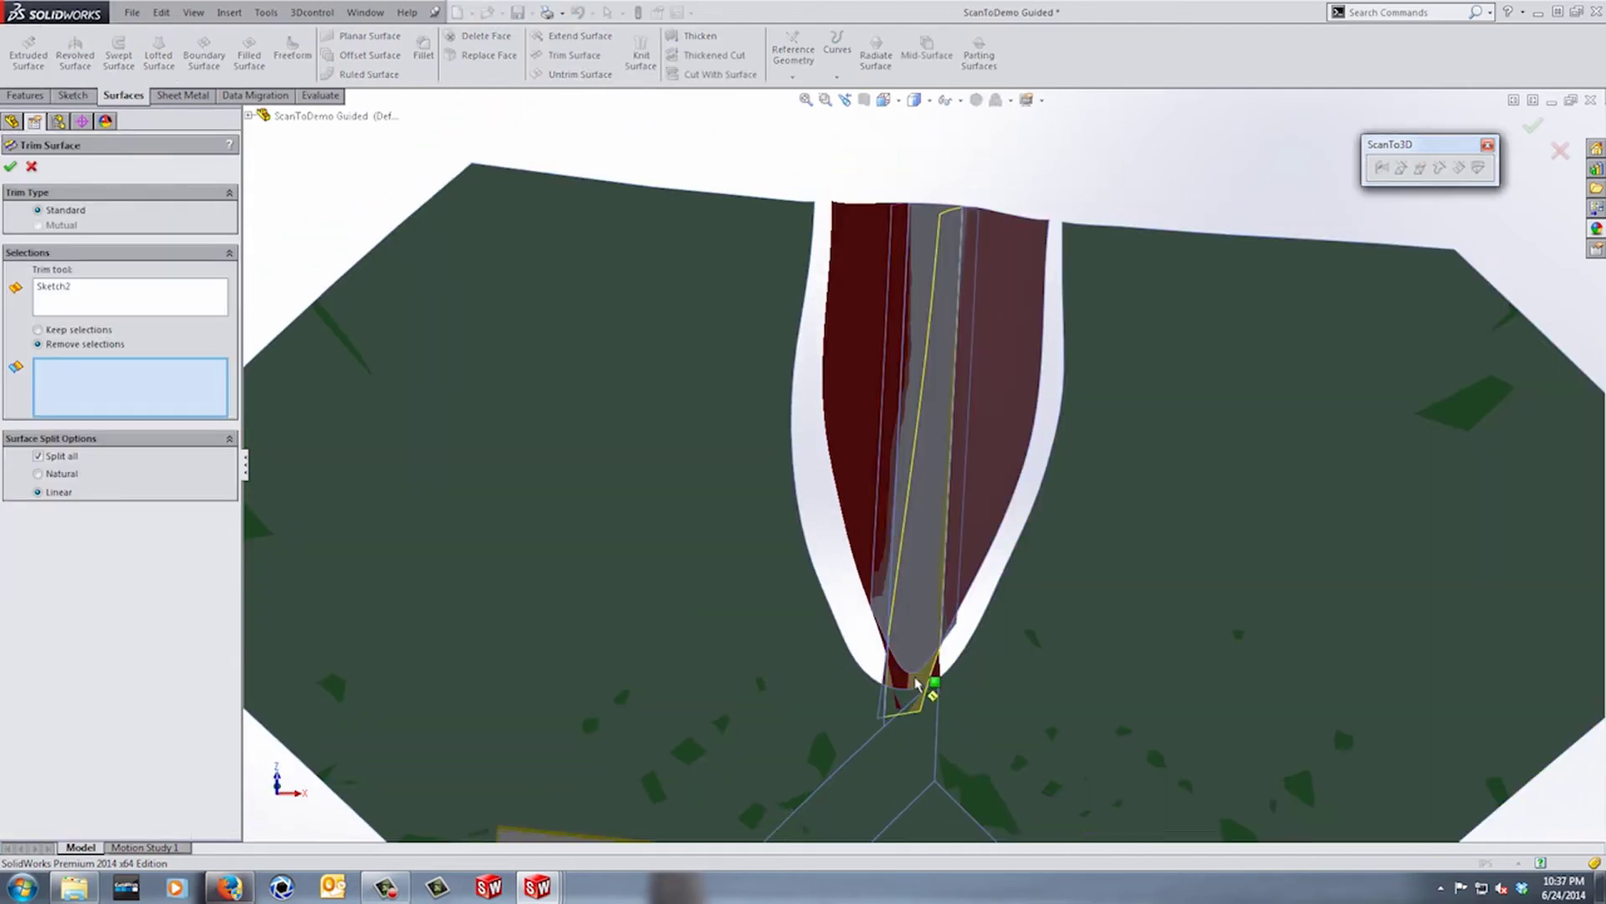
pyautogui.click(916, 682)
pyautogui.click(901, 679)
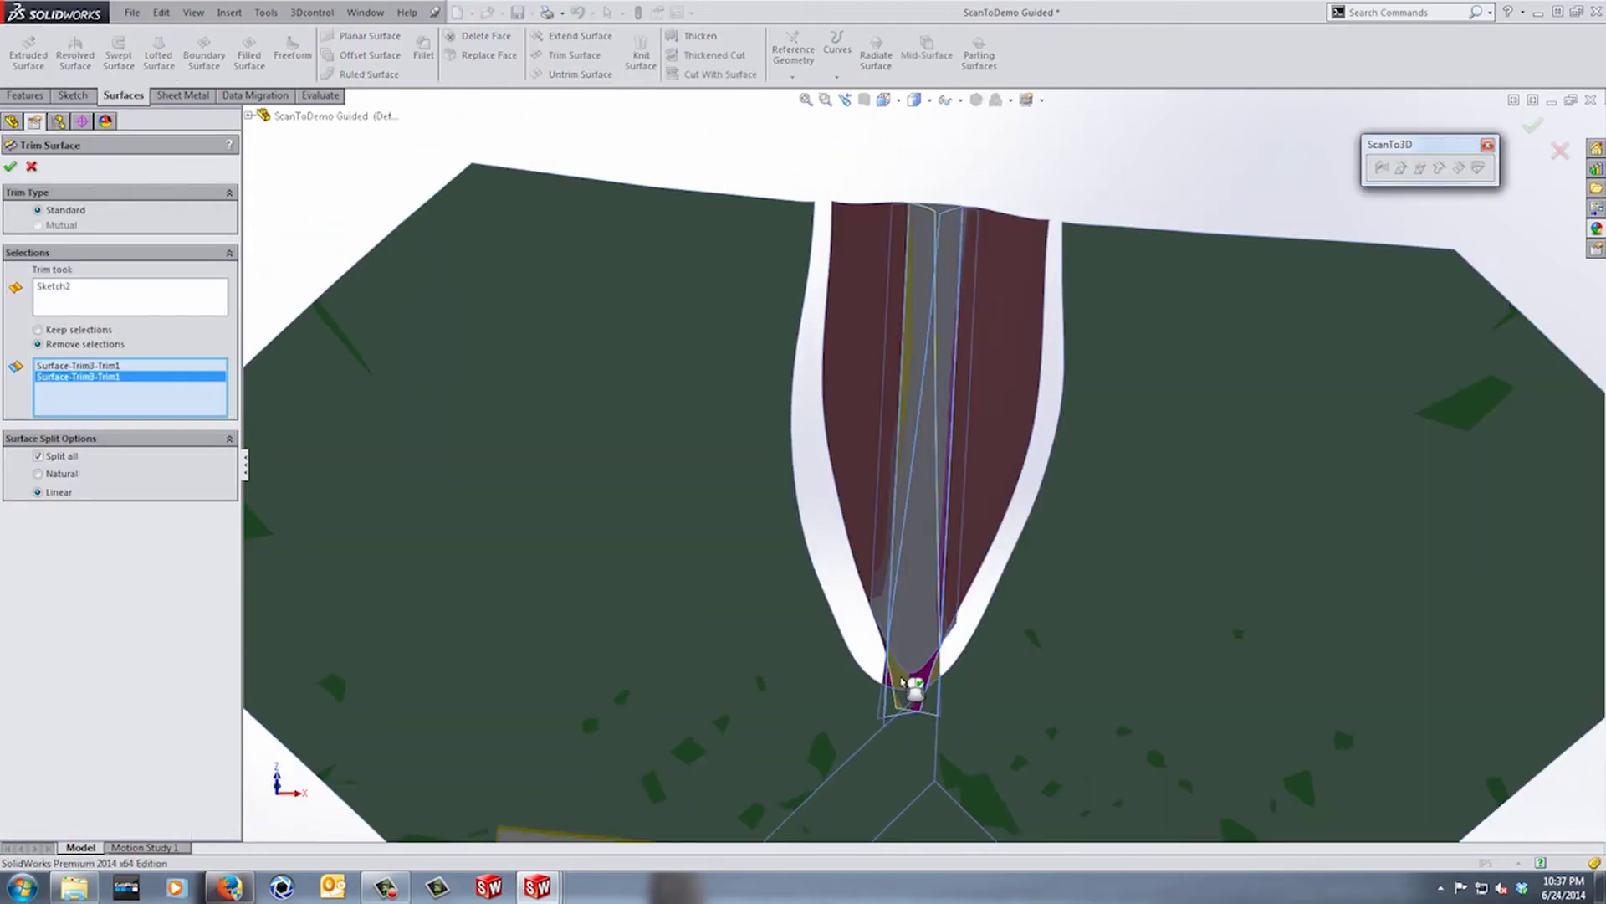
pyautogui.click(10, 170)
# - Hide the gray strip, Surface-Trim3[2], and inspect the leftover red slivers at the scoop's tip
pyautogui.click(954, 241)
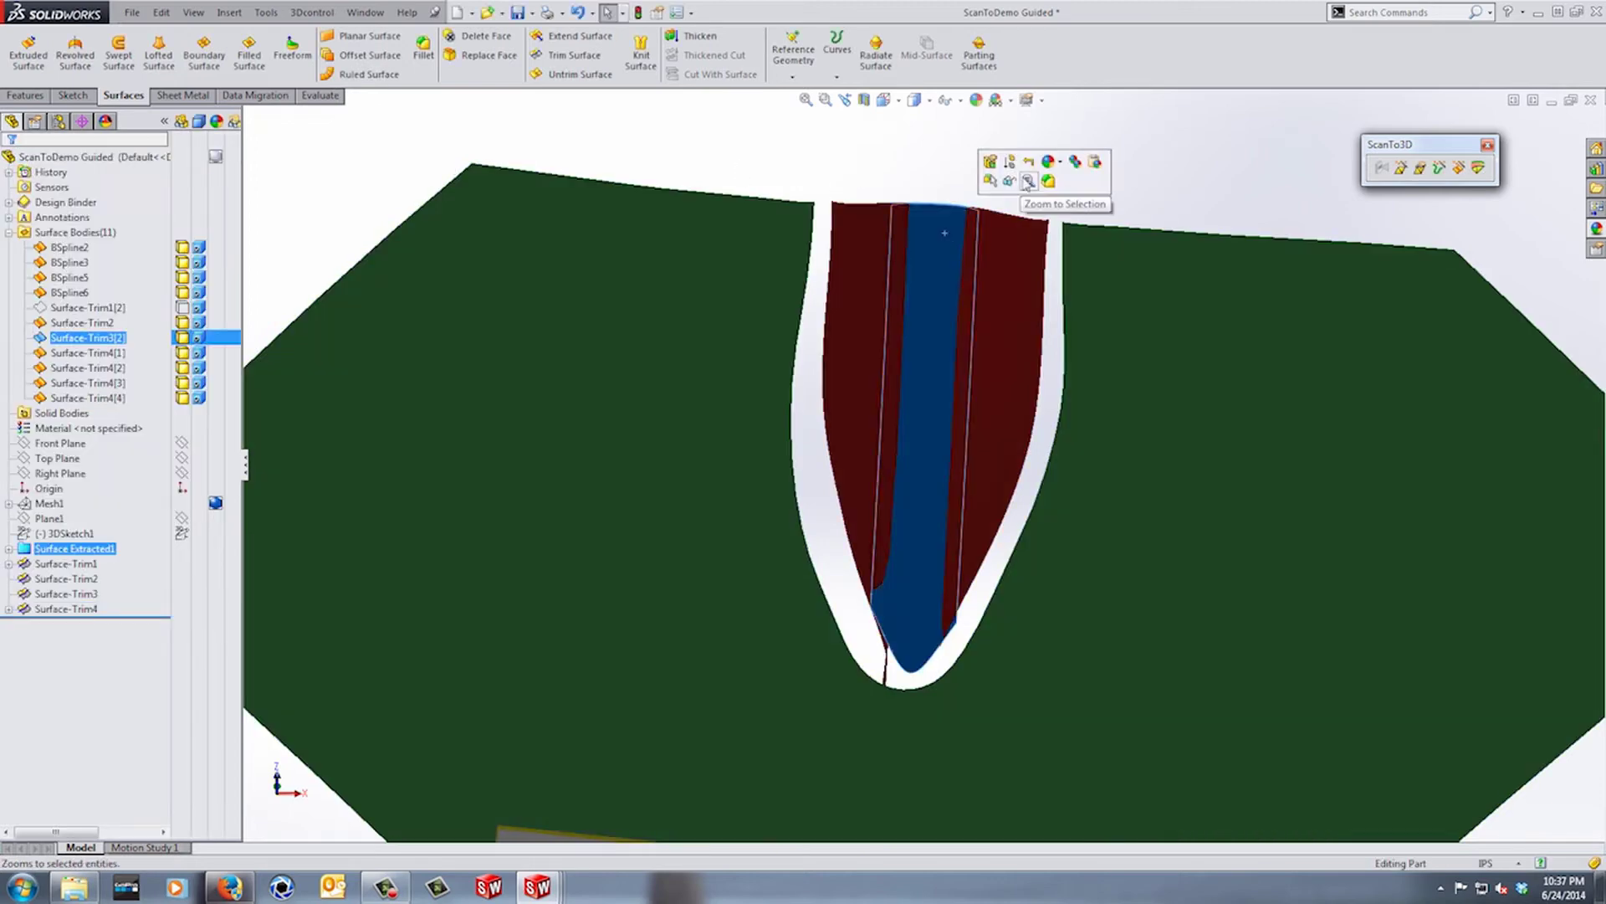
pyautogui.click(1011, 182)
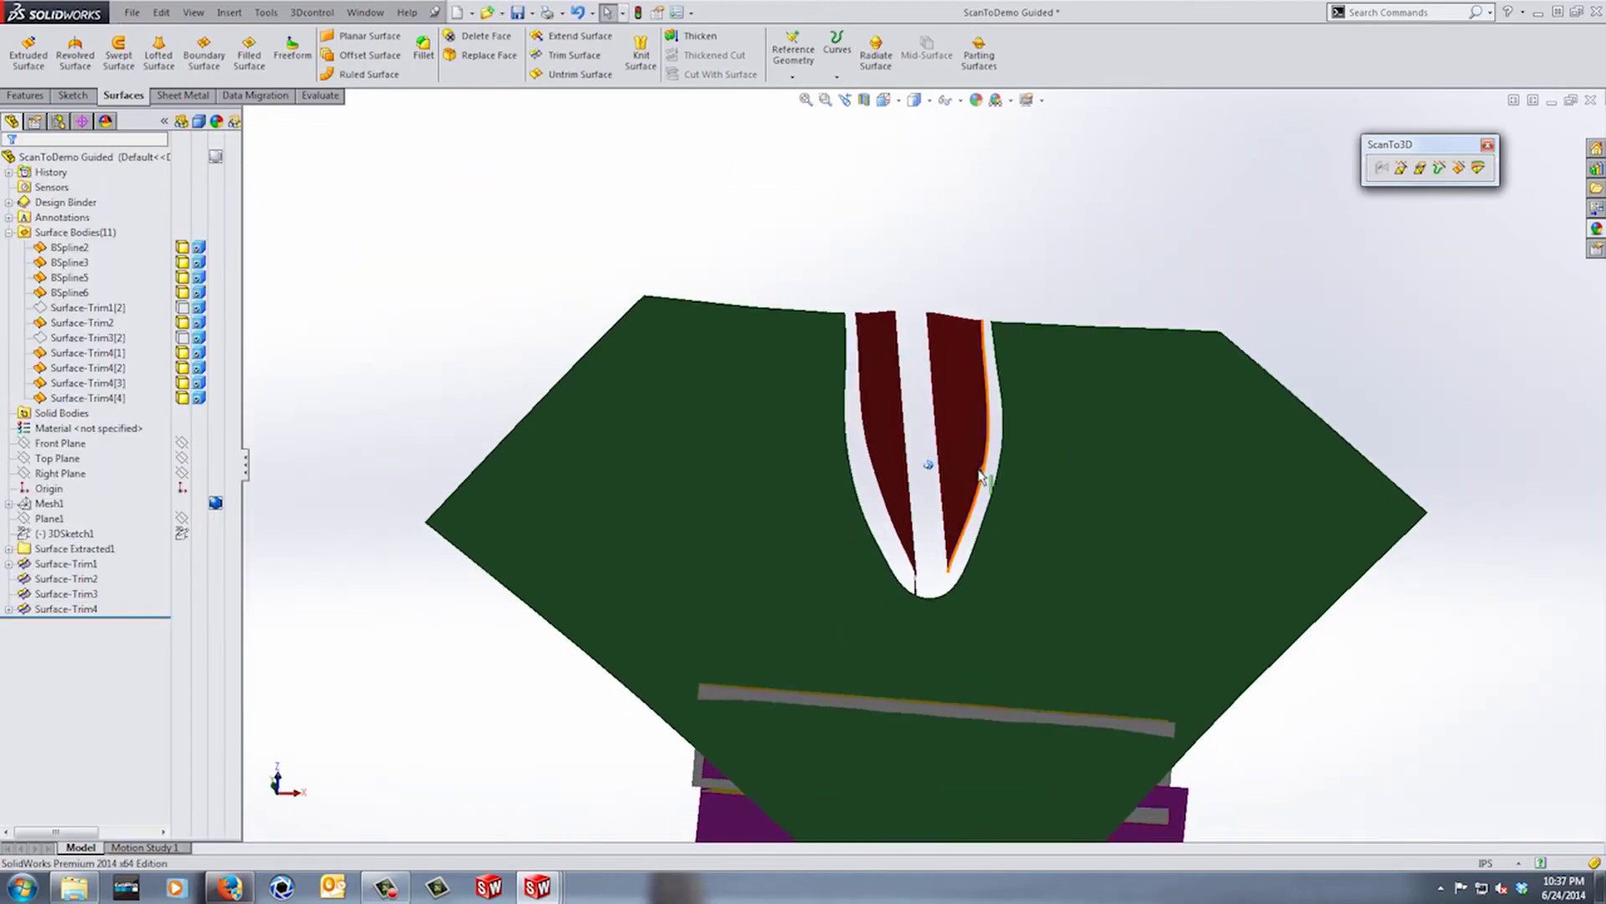
pyautogui.scroll(-6, 963, 599)
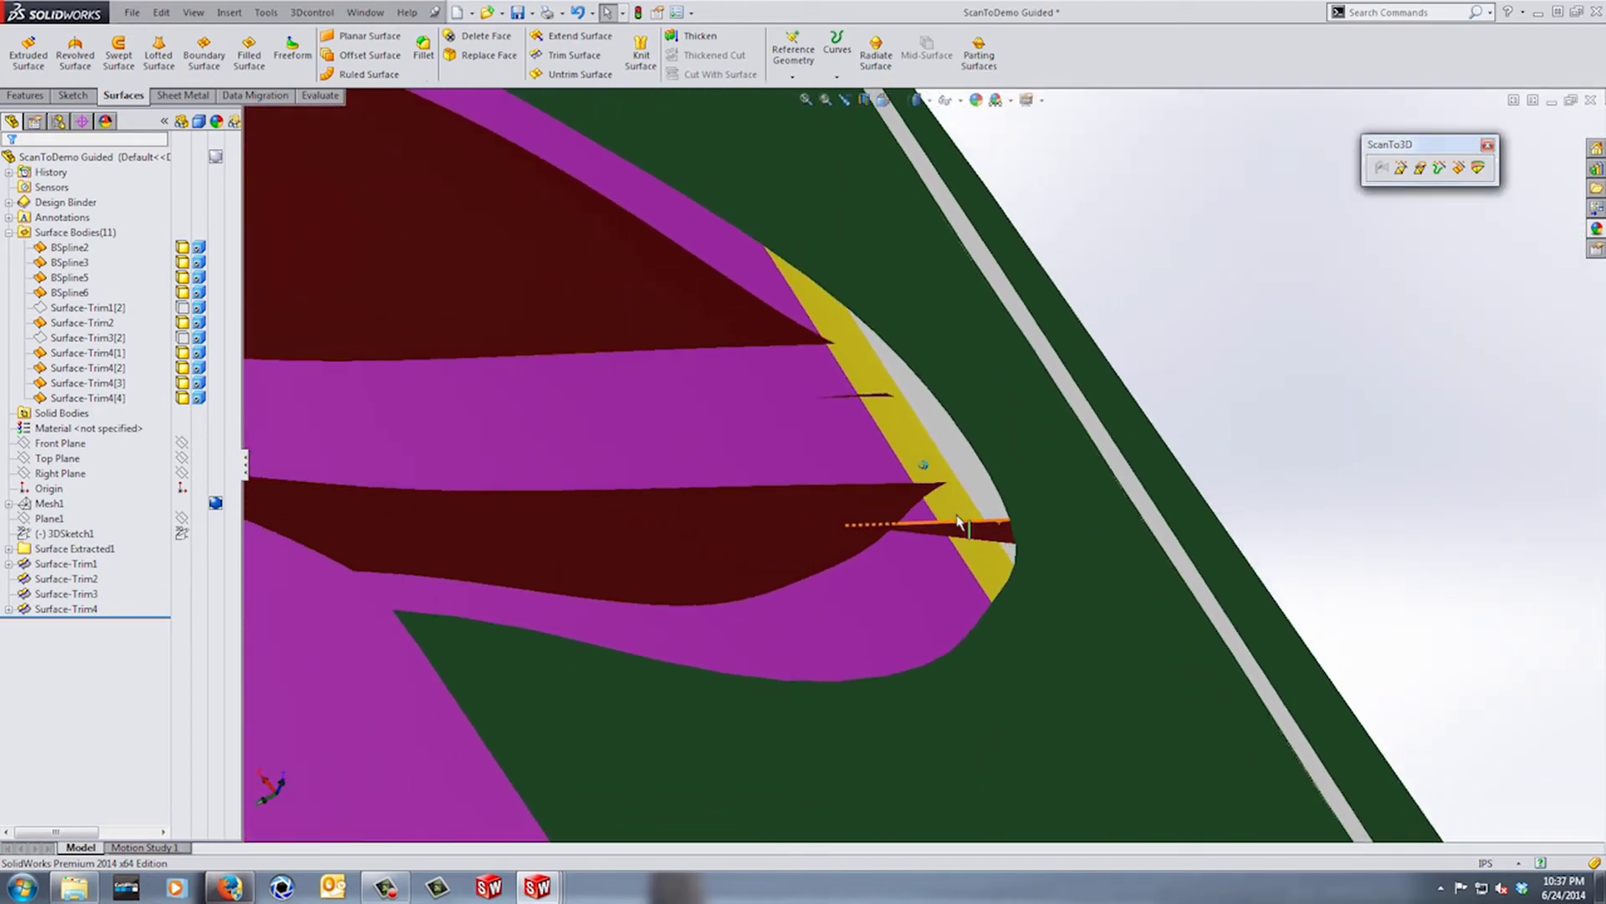
# - Edit Surface-Trim4 to also remove the leftover red slivers near the scoop's tip
pyautogui.click(65, 608)
pyautogui.click(39, 558)
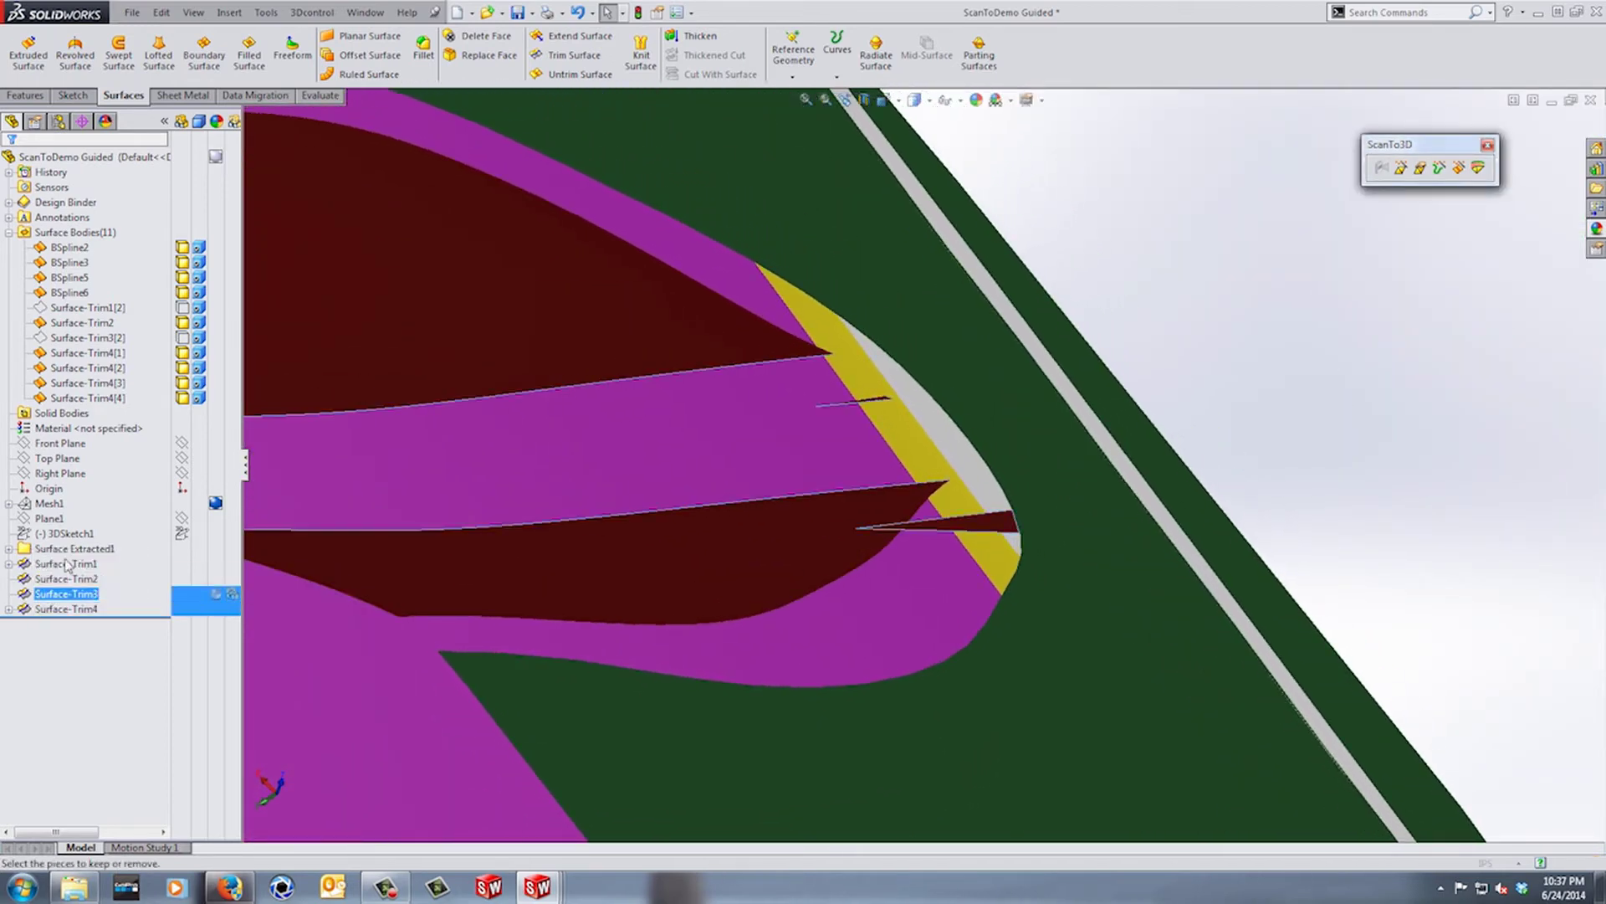
pyautogui.click(990, 542)
pyautogui.moveTo(1015, 521); pyautogui.dragTo(738, 466, button='middle')
pyautogui.click(738, 465)
pyautogui.click(10, 167)
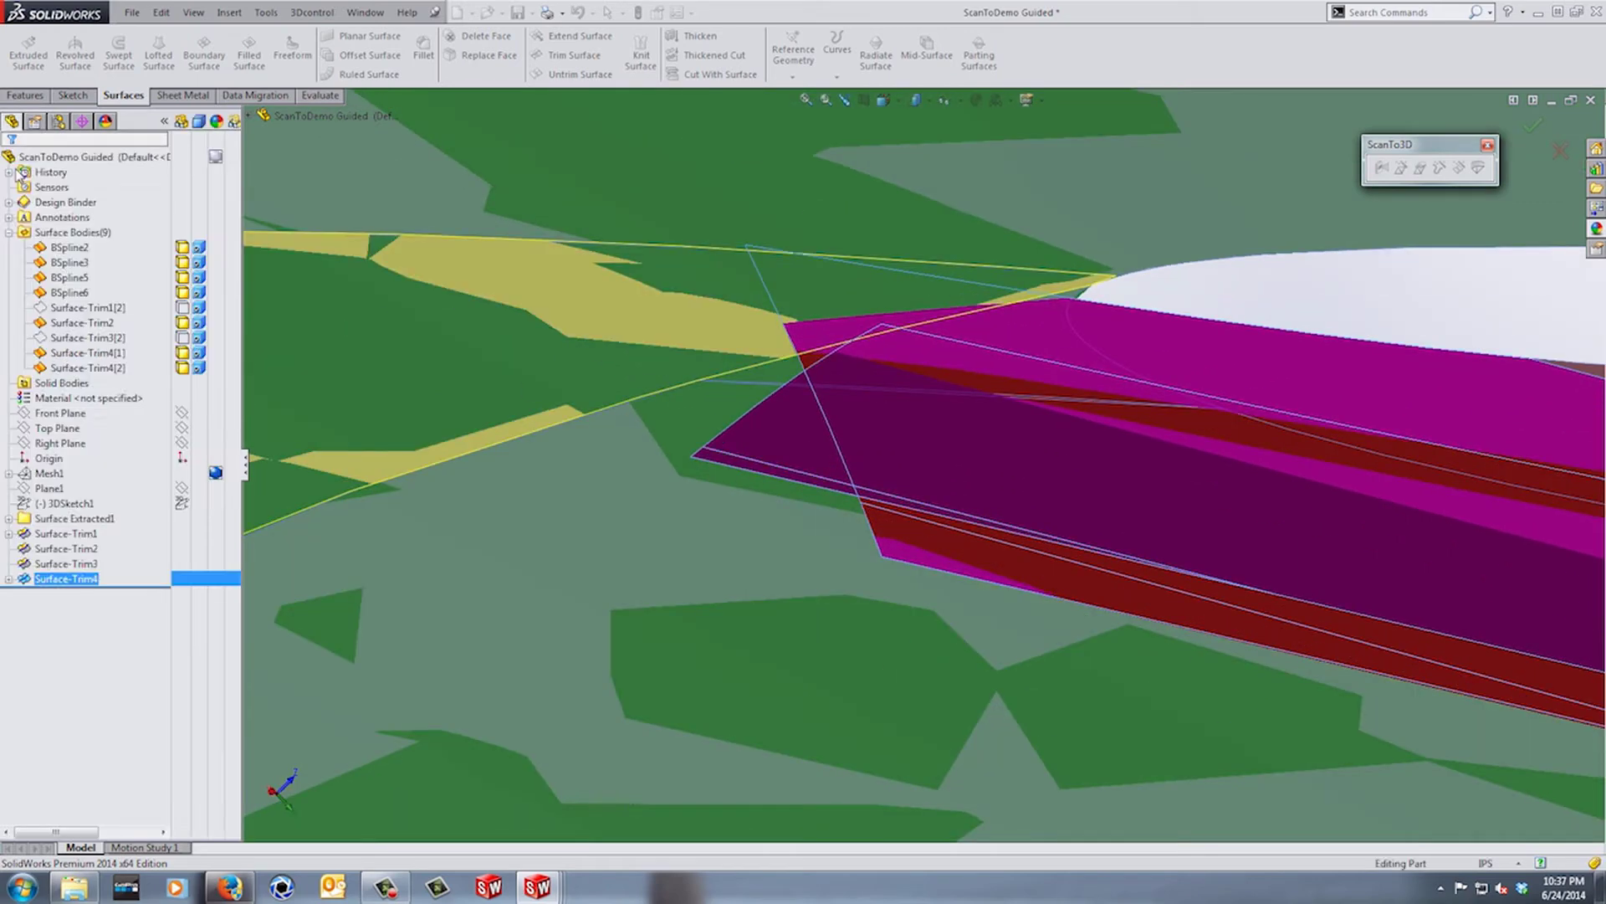
# - Start a boundary surface with the facing inner edges of the two red side surfaces as Direction 1 profiles
pyautogui.scroll(6, 1146, 532)
pyautogui.moveTo(1168, 527); pyautogui.dragTo(1214, 597, button='middle')
pyautogui.hotkey('ctrl', '1')
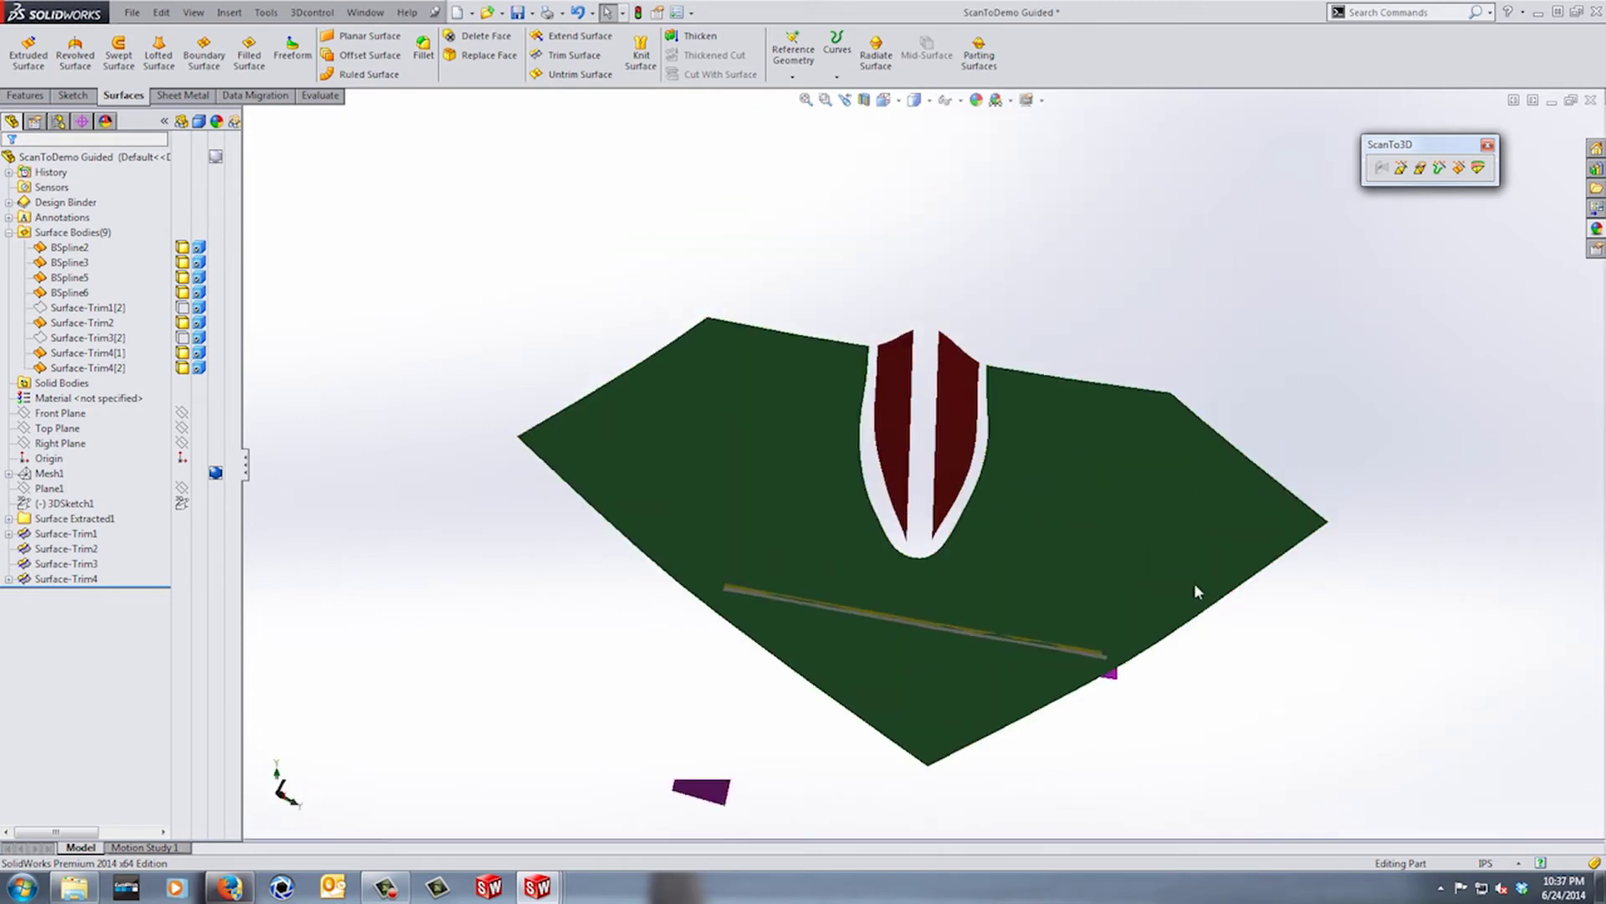
pyautogui.scroll(-4, 925, 481)
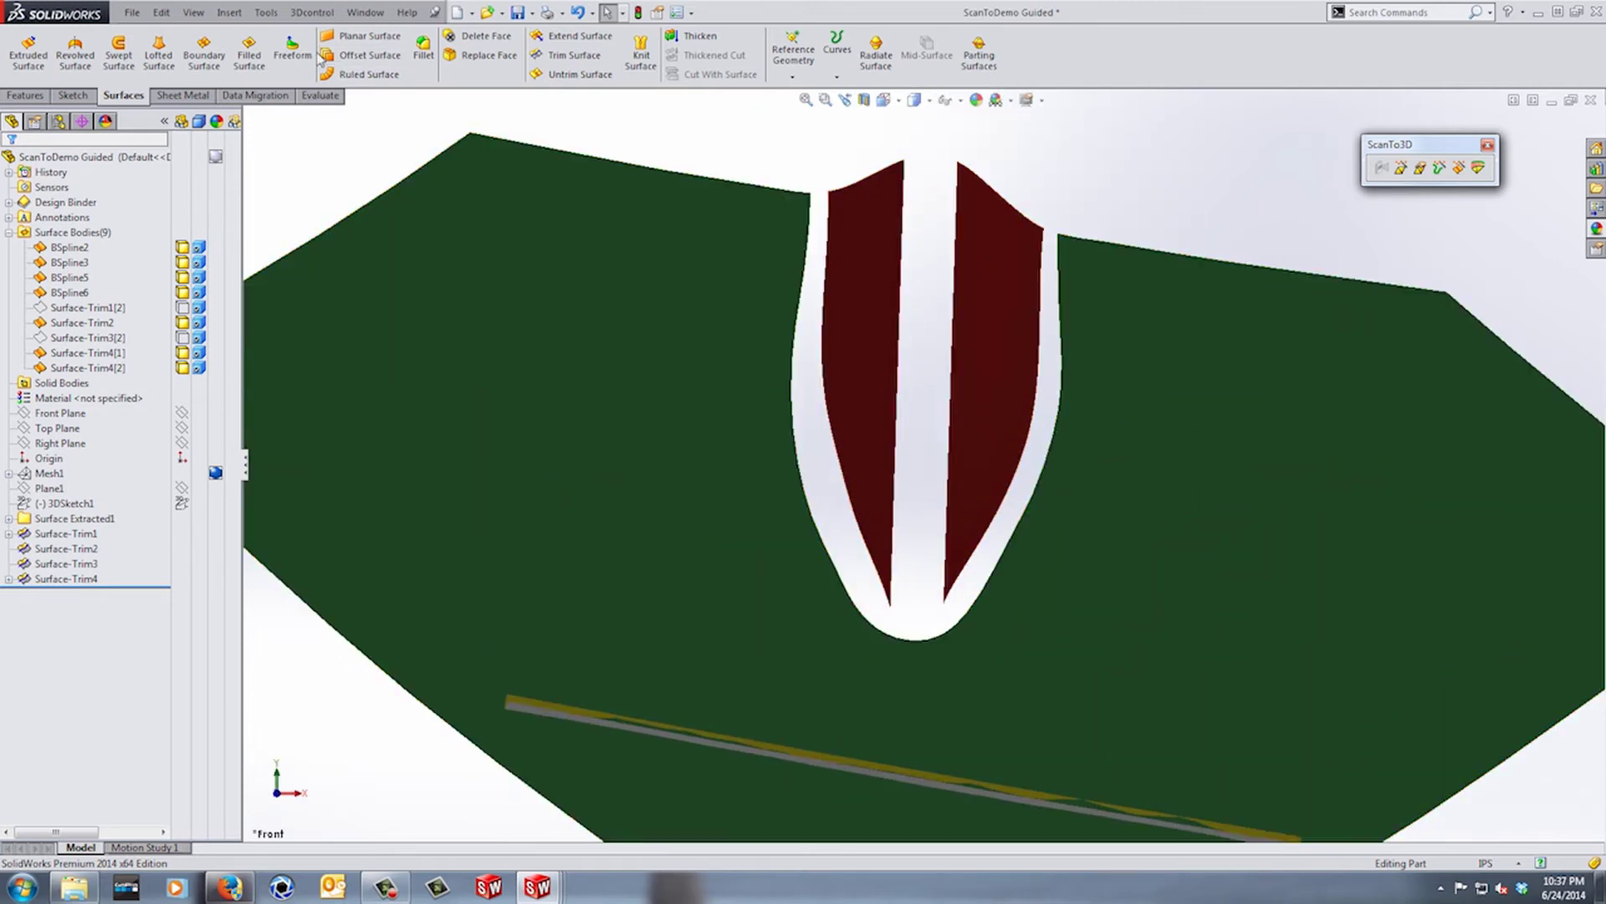
pyautogui.click(216, 52)
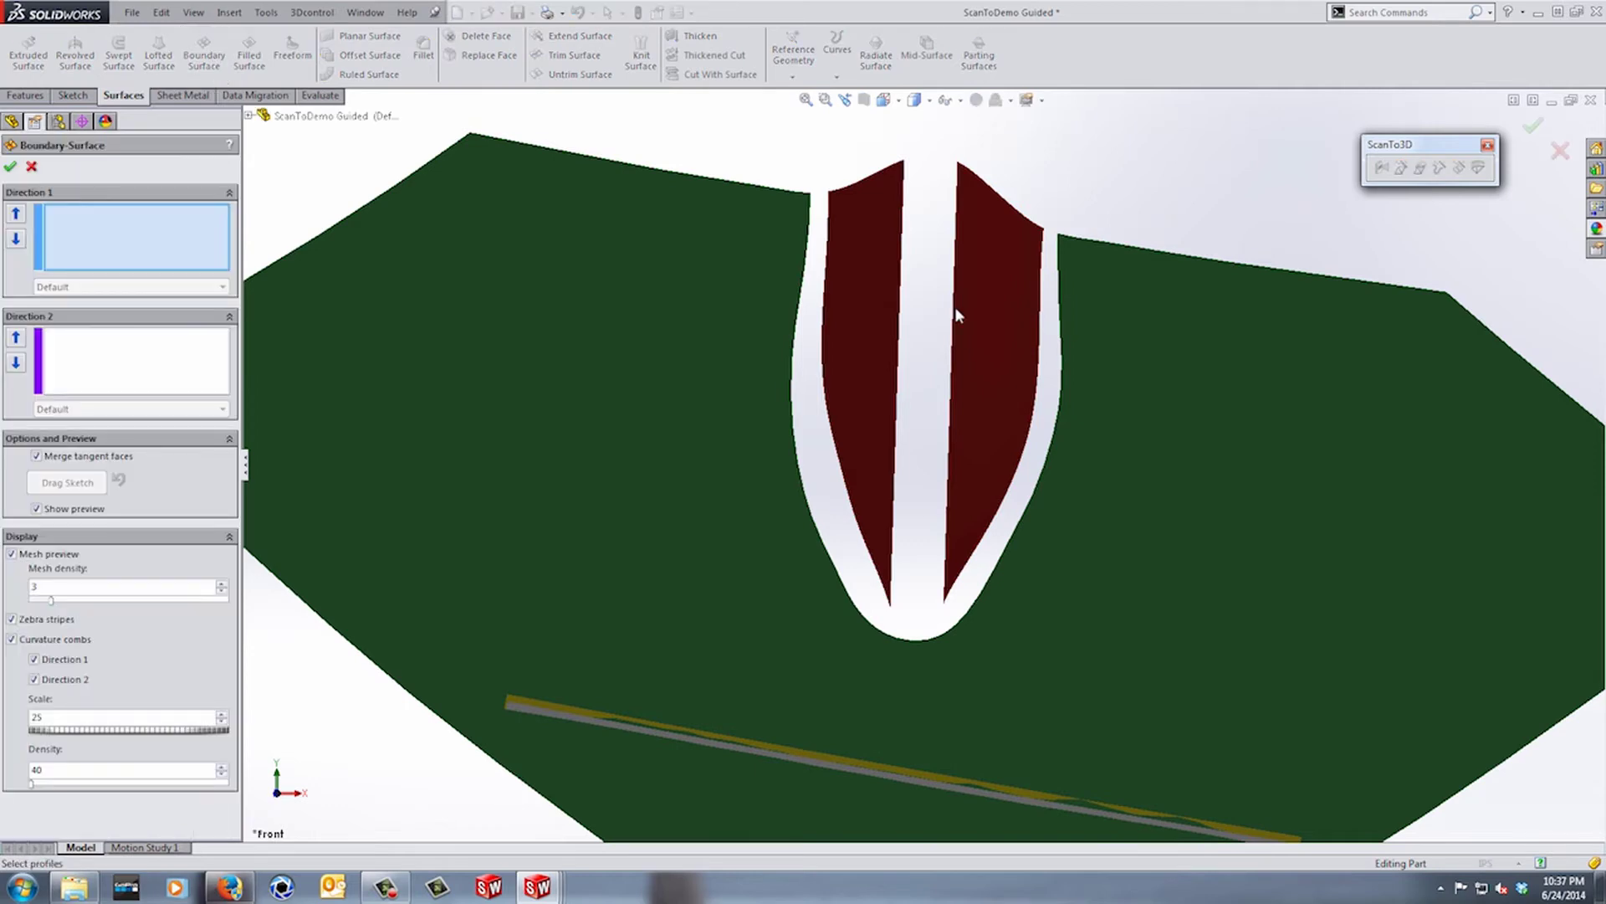
pyautogui.click(907, 191)
pyautogui.click(959, 192)
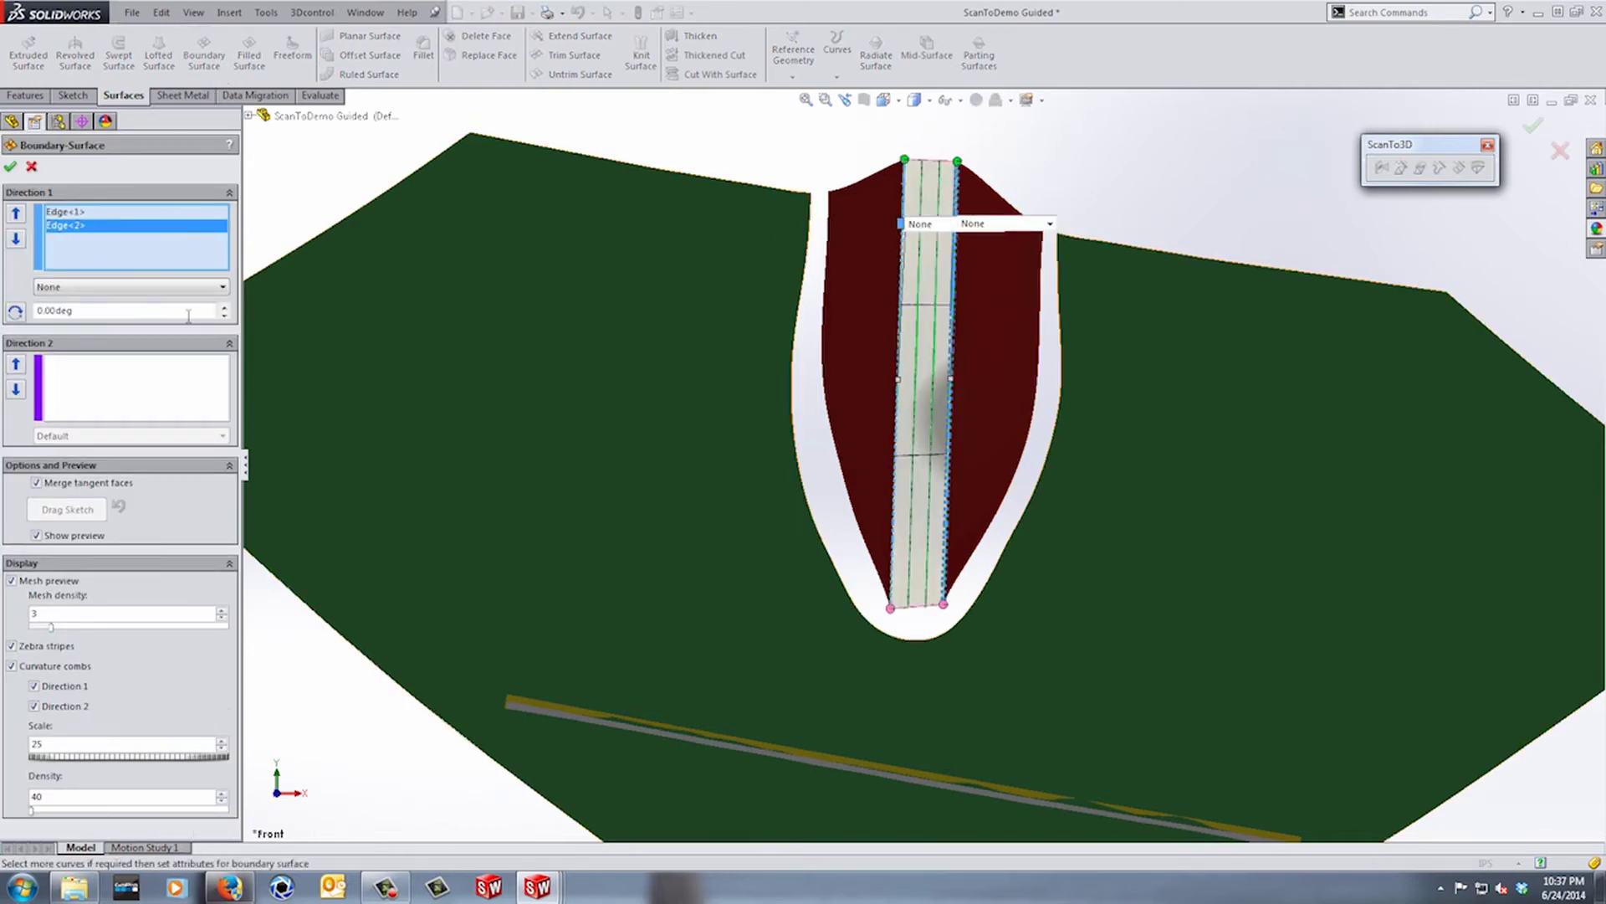
# - Set both Direction 1 edges to Curvature To Face and create the boundary surface
pyautogui.click(156, 288)
pyautogui.click(122, 336)
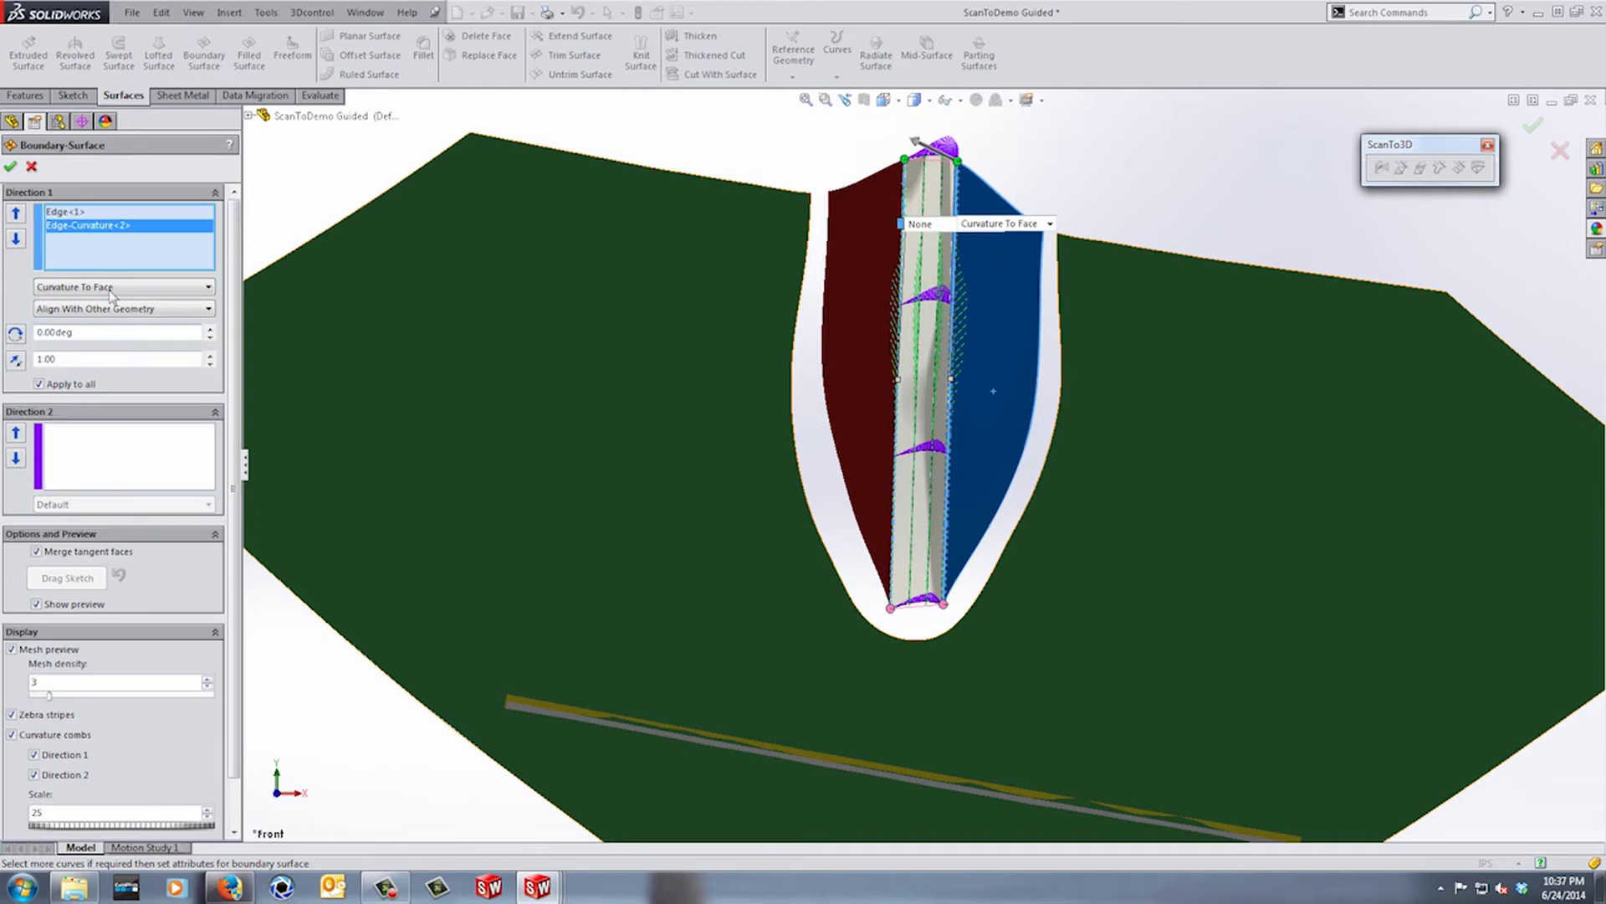
pyautogui.click(84, 287)
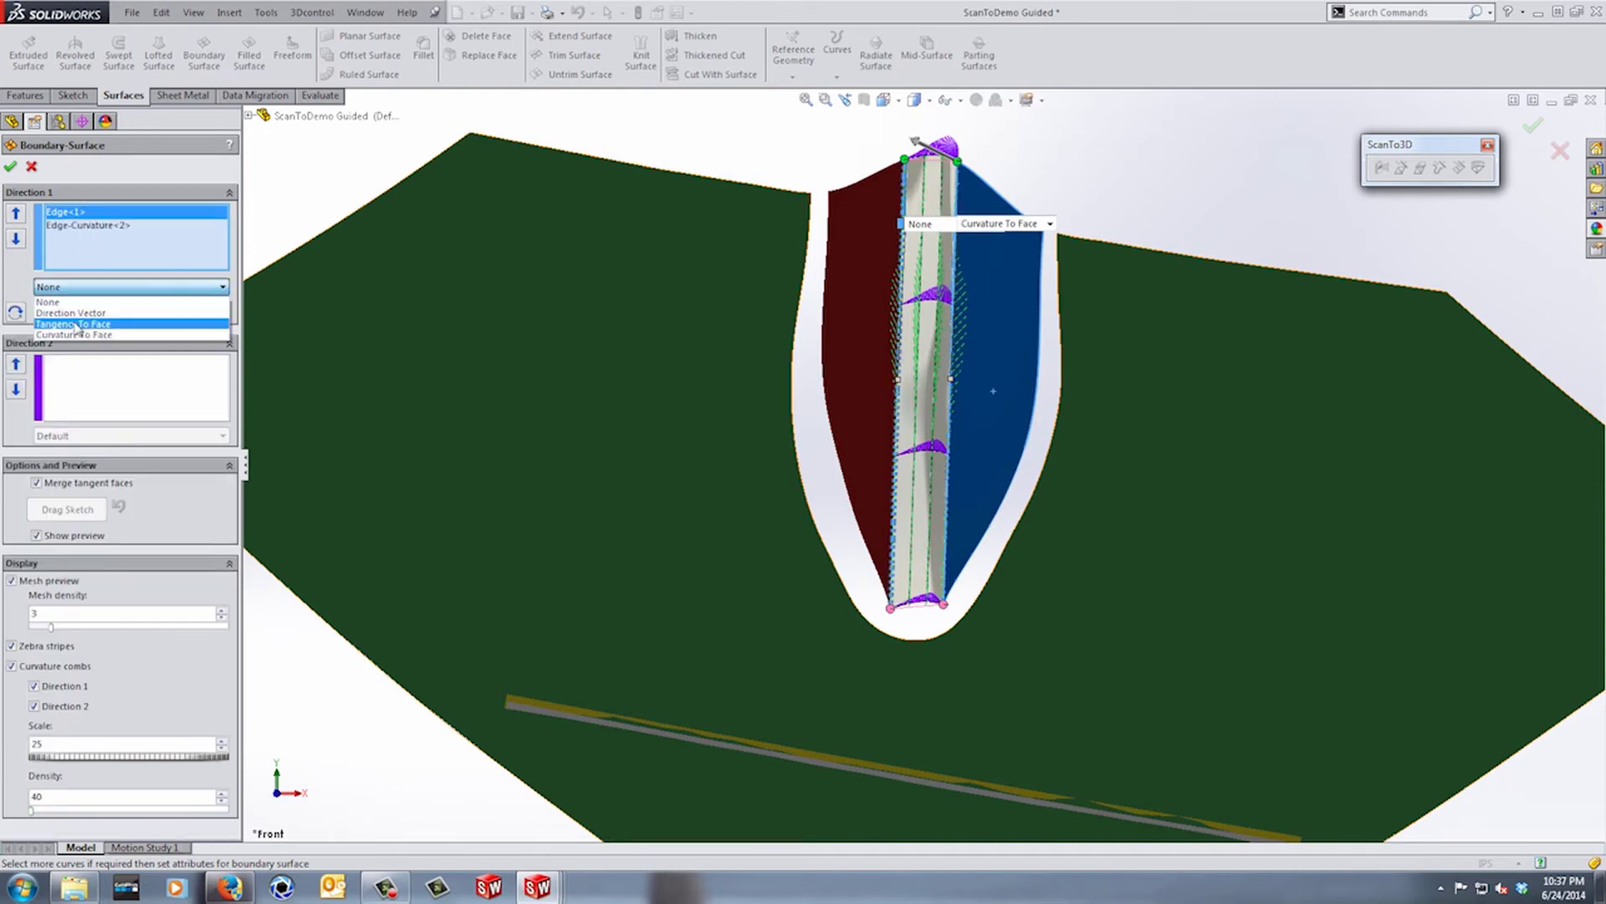
pyautogui.click(76, 335)
pyautogui.moveTo(985, 268); pyautogui.dragTo(1109, 656, button='middle')
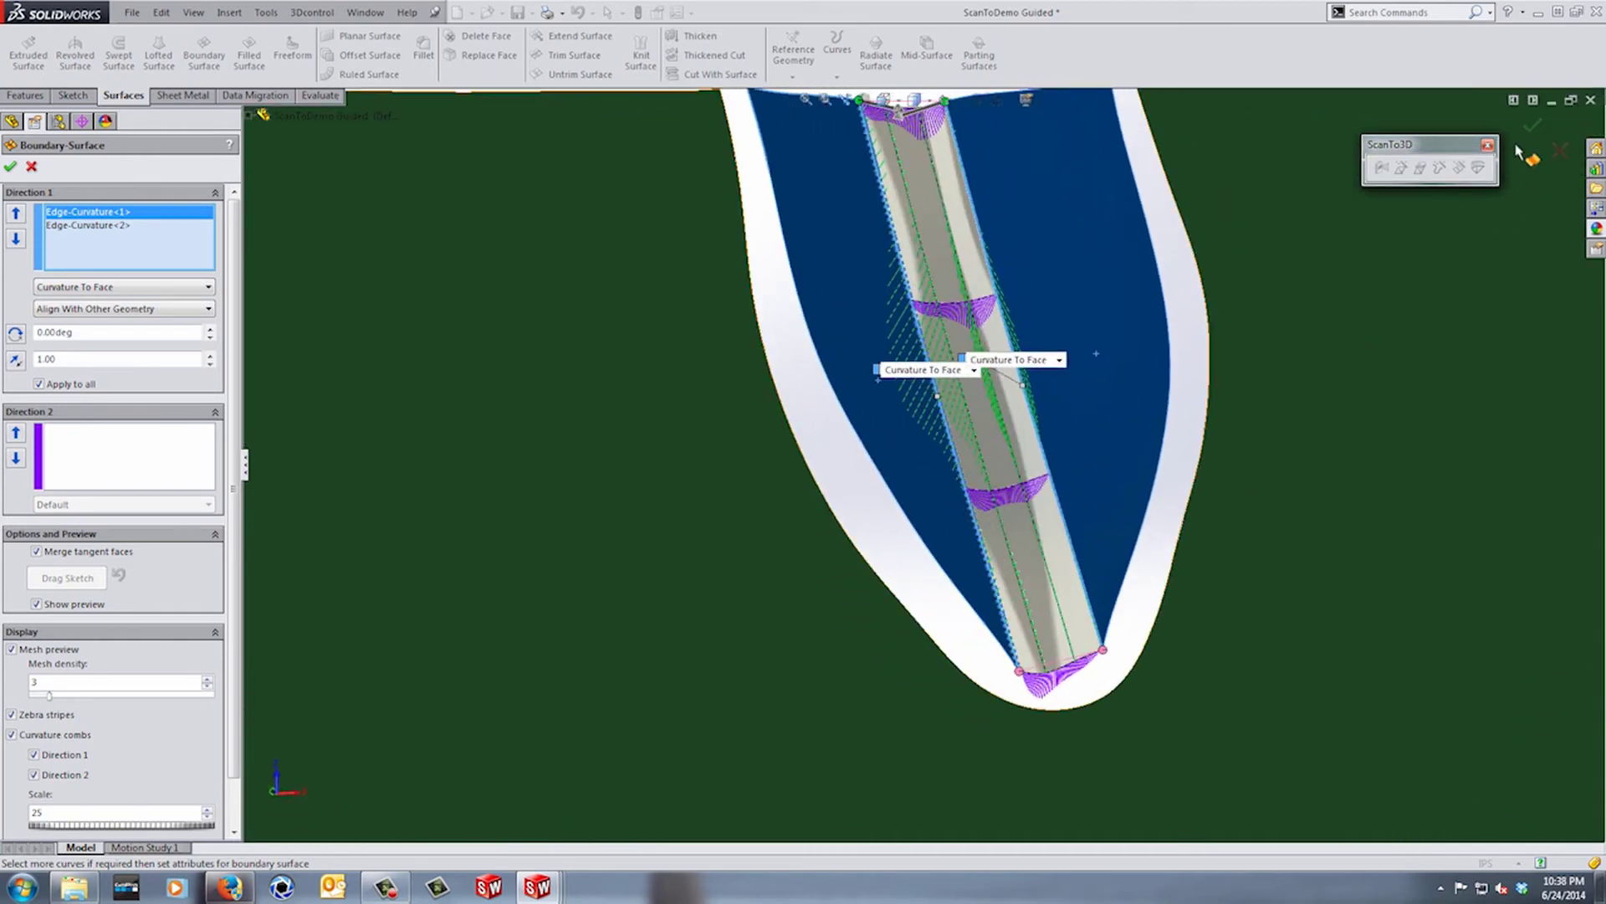
pyautogui.click(1532, 126)
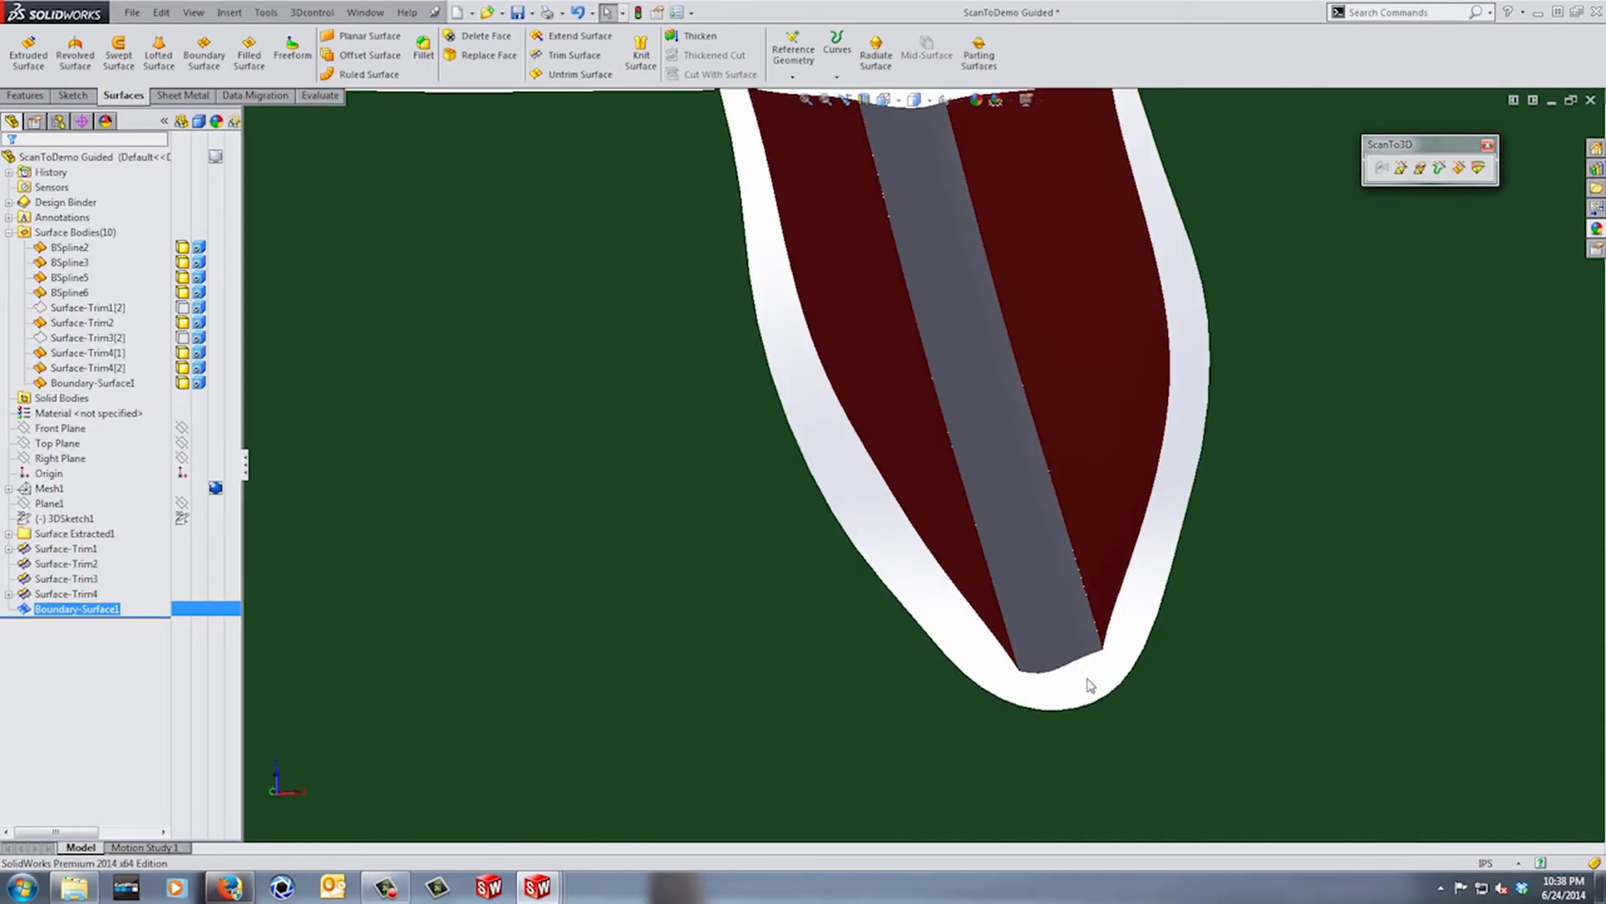
# - Show Surface-Trim3[2] to compare its shape with the new boundary surface, and hide it again
pyautogui.click(90, 338)
pyautogui.click(91, 339)
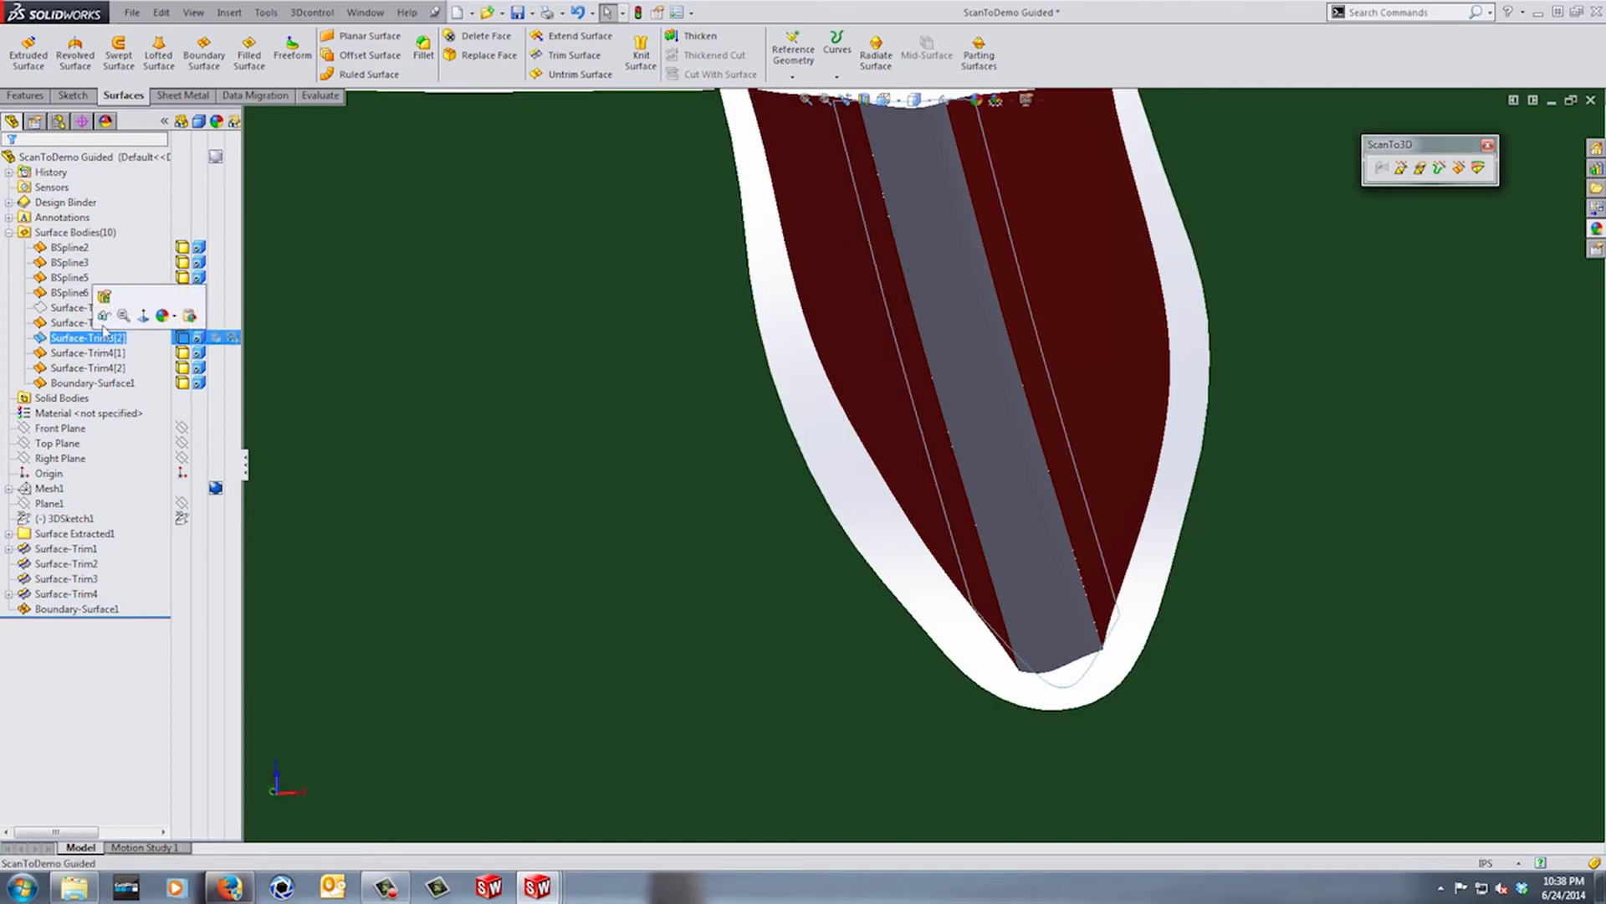
pyautogui.click(109, 314)
pyautogui.moveTo(1074, 418); pyautogui.dragTo(519, 506, button='middle')
pyautogui.scroll(-4, 831, 460)
pyautogui.keyDown('ctrl'); pyautogui.click(46, 352); pyautogui.keyUp('ctrl')
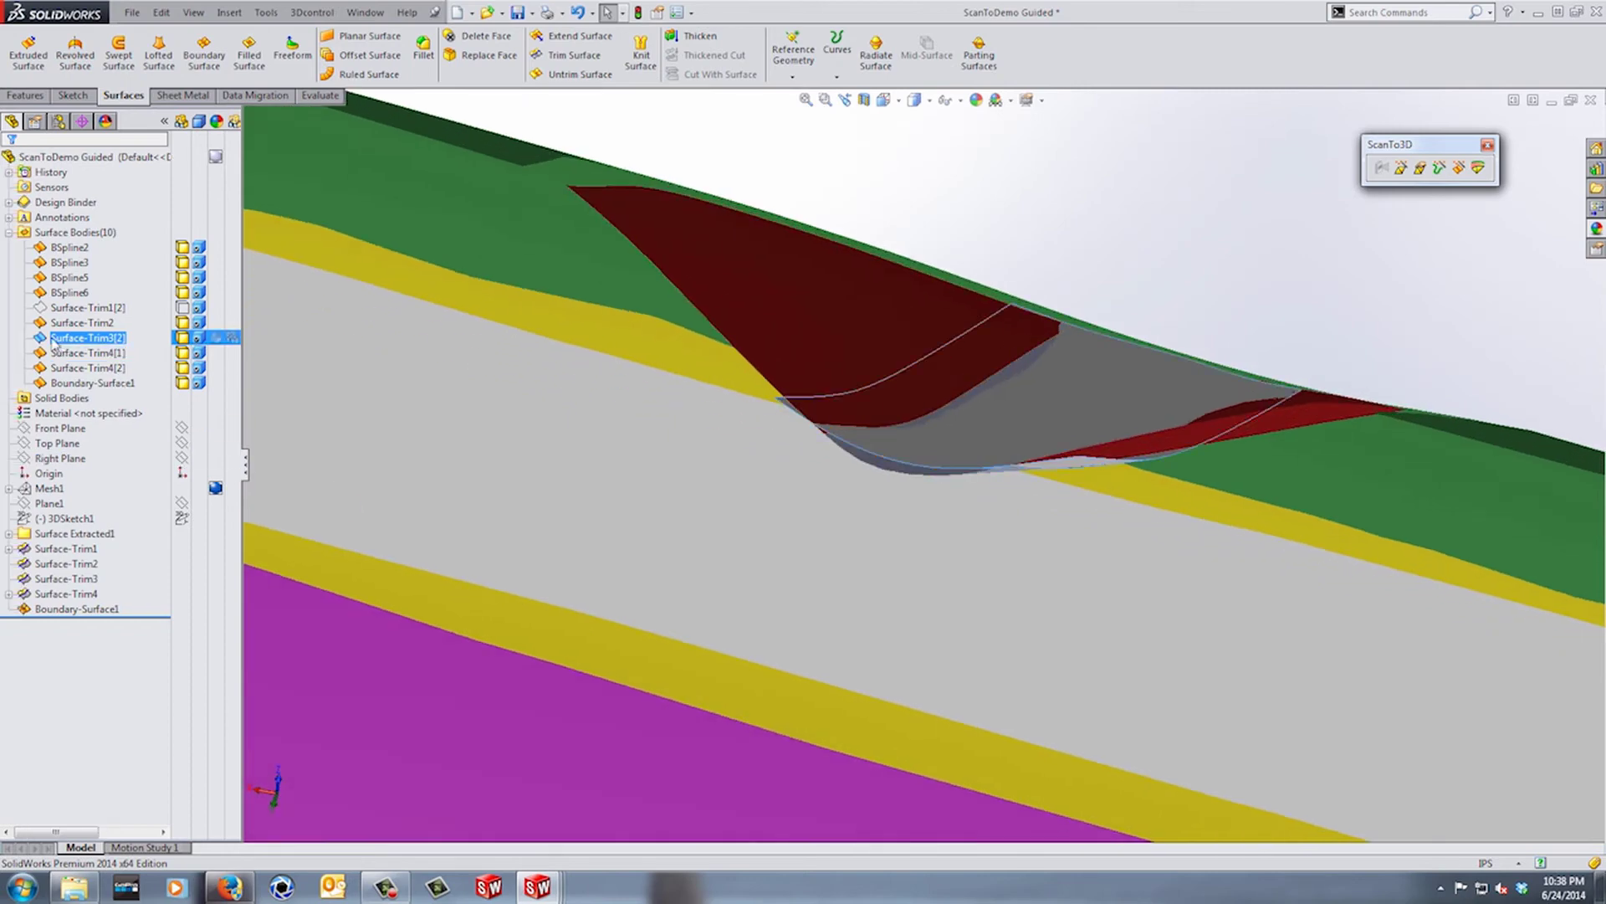
pyautogui.click(47, 338)
pyautogui.click(59, 307)
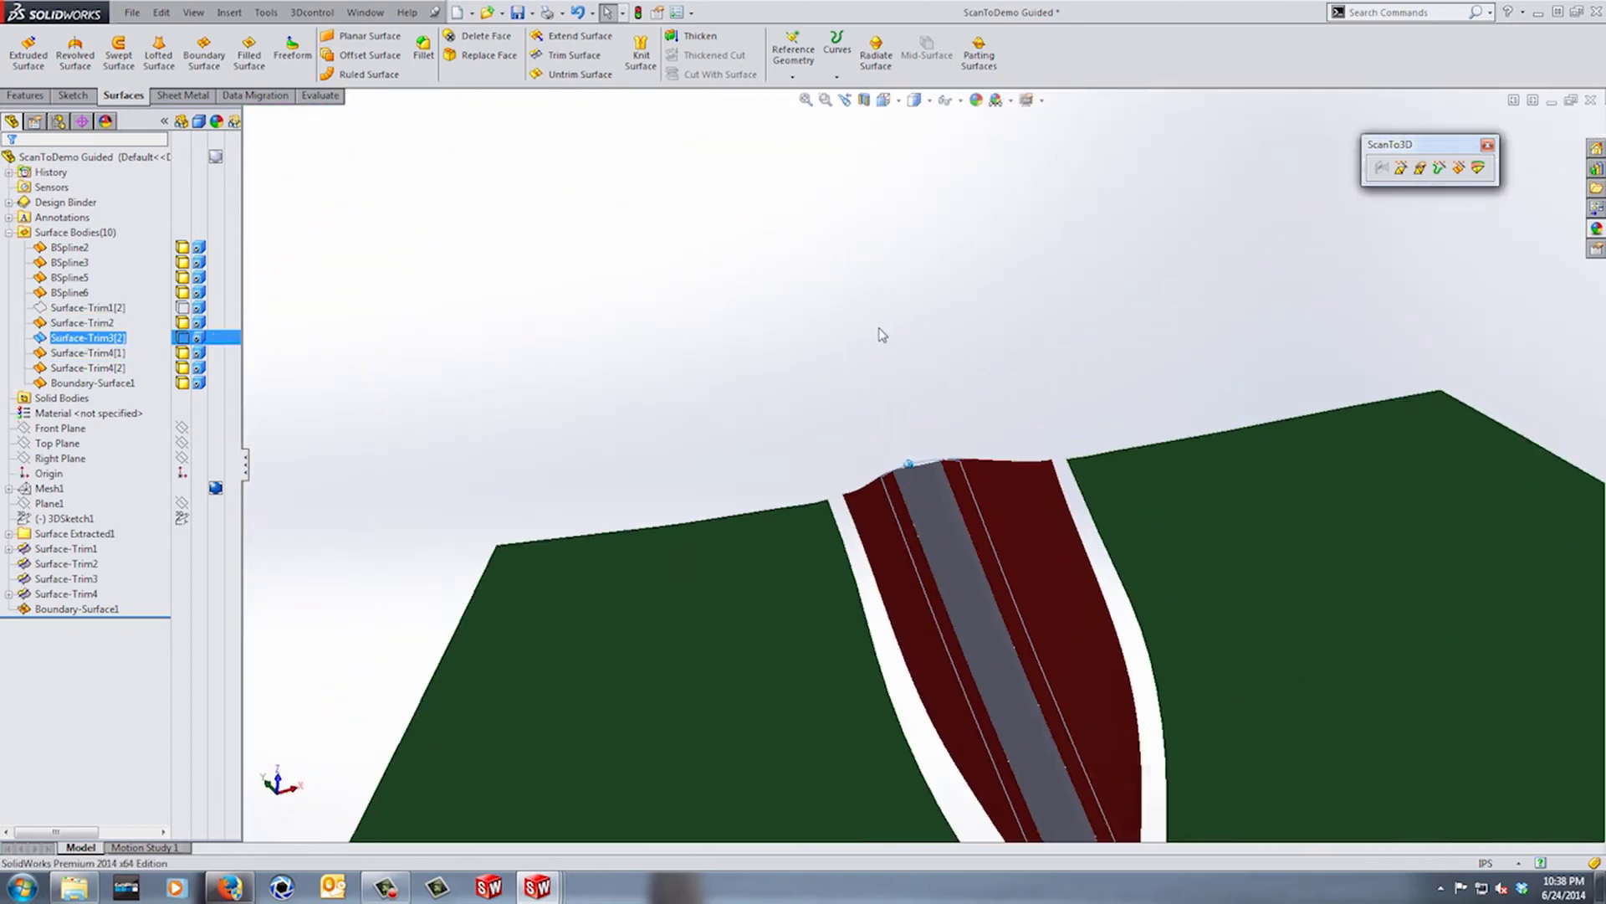
# - Show the scan mesh Mesh1 and compare it with the trimmed and boundary surfaces around the scoop
pyautogui.click(24, 459)
pyautogui.rightClick(25, 489)
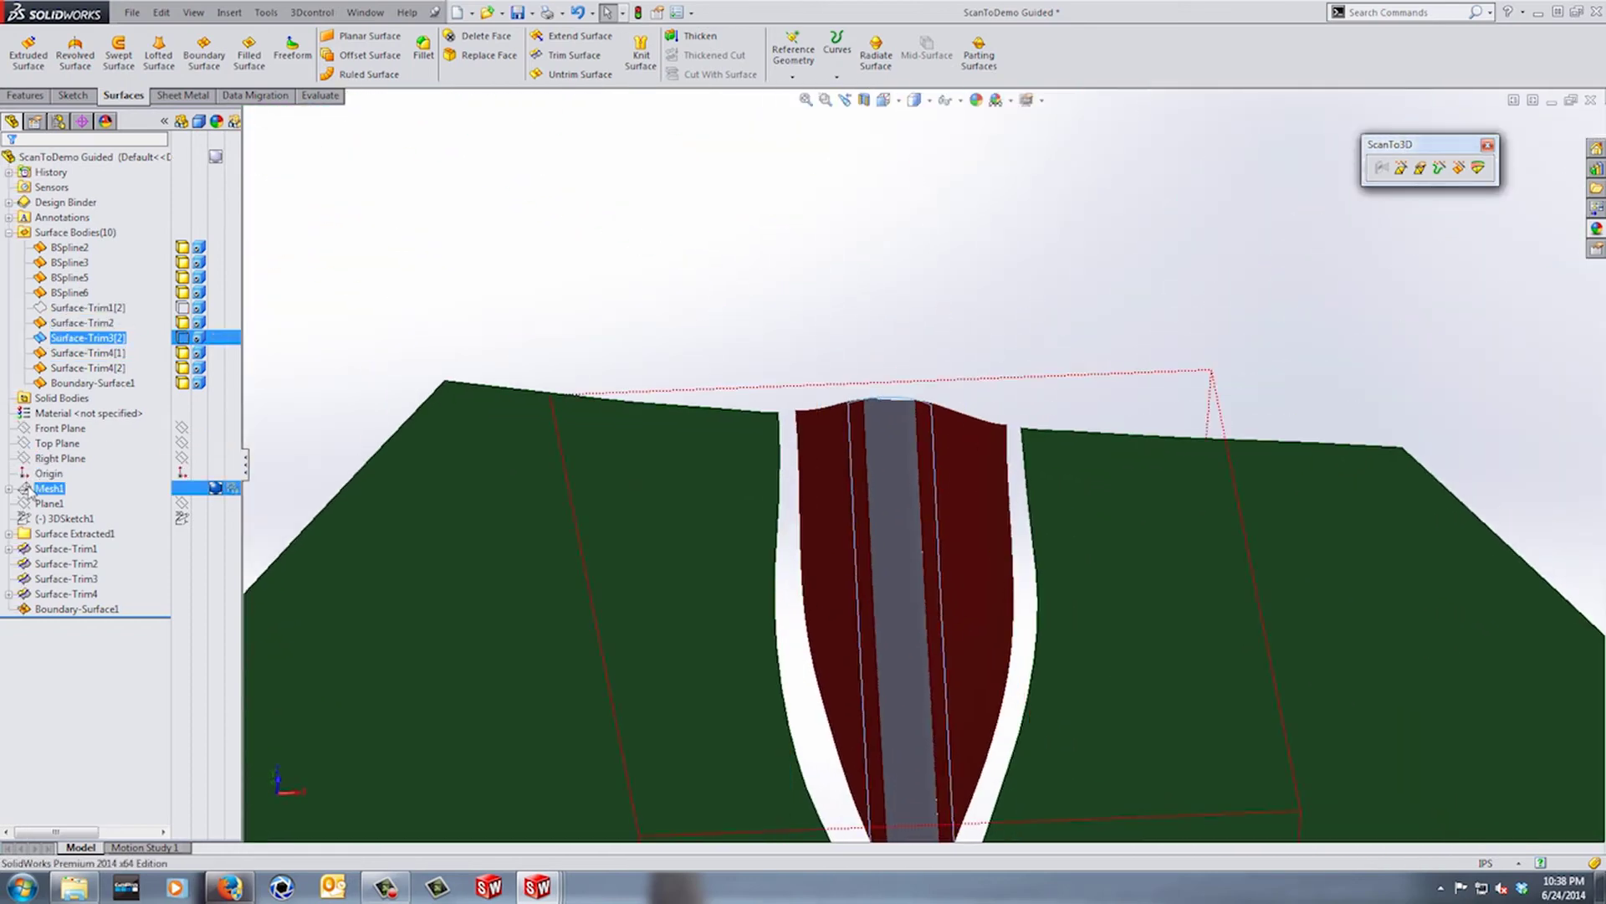
pyautogui.click(110, 673)
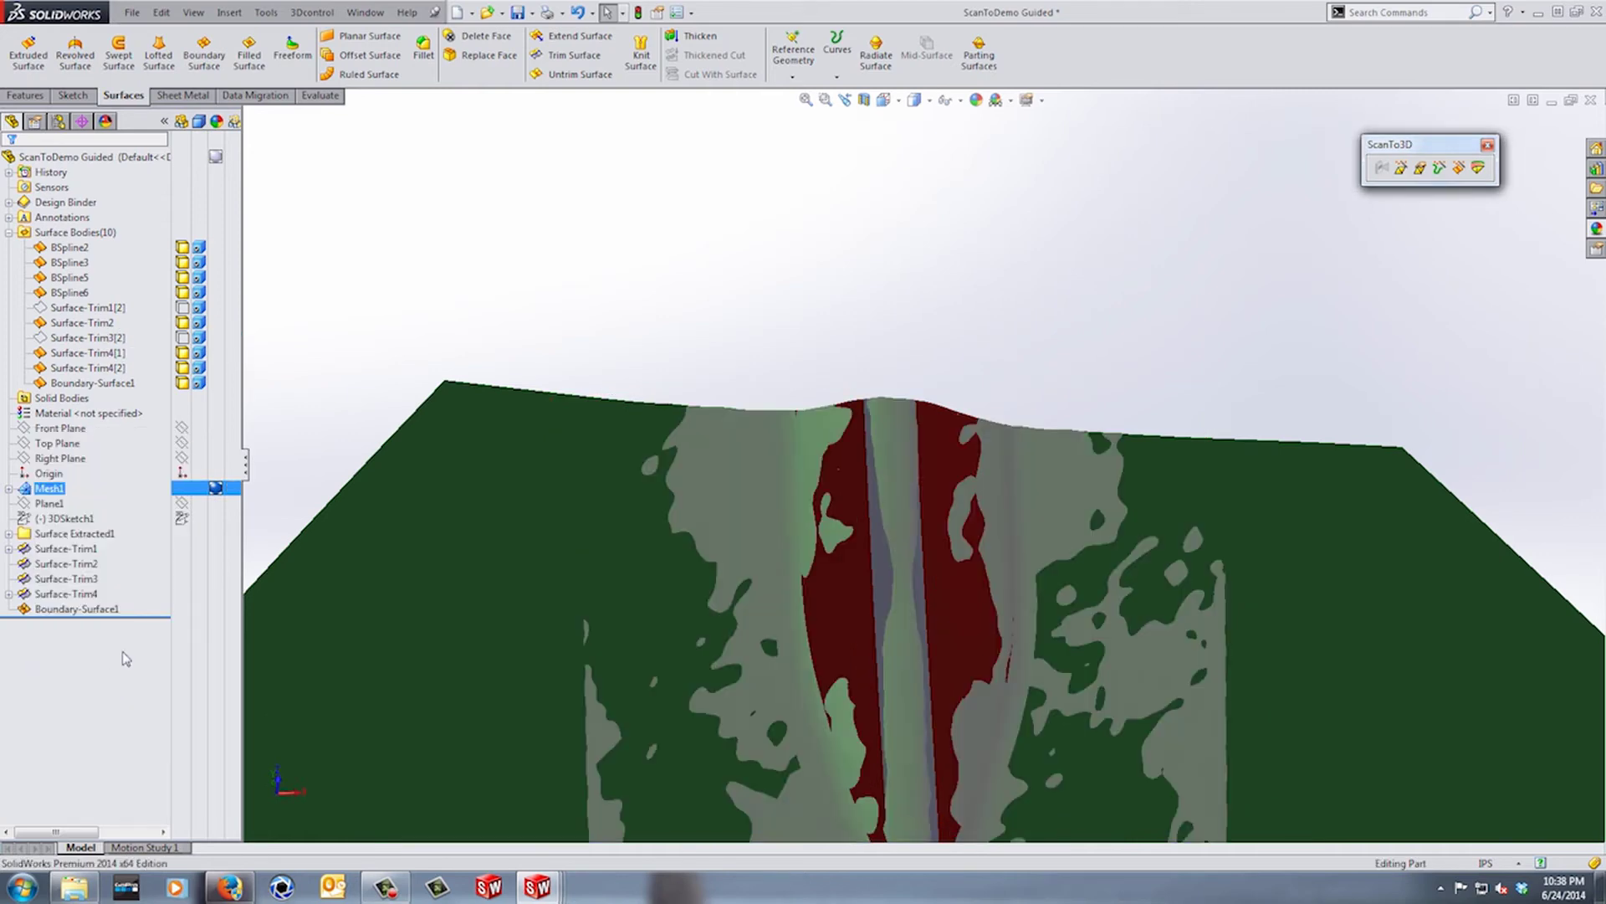
pyautogui.moveTo(893, 276); pyautogui.dragTo(943, 456, button='middle')
pyautogui.scroll(-5, 946, 469)
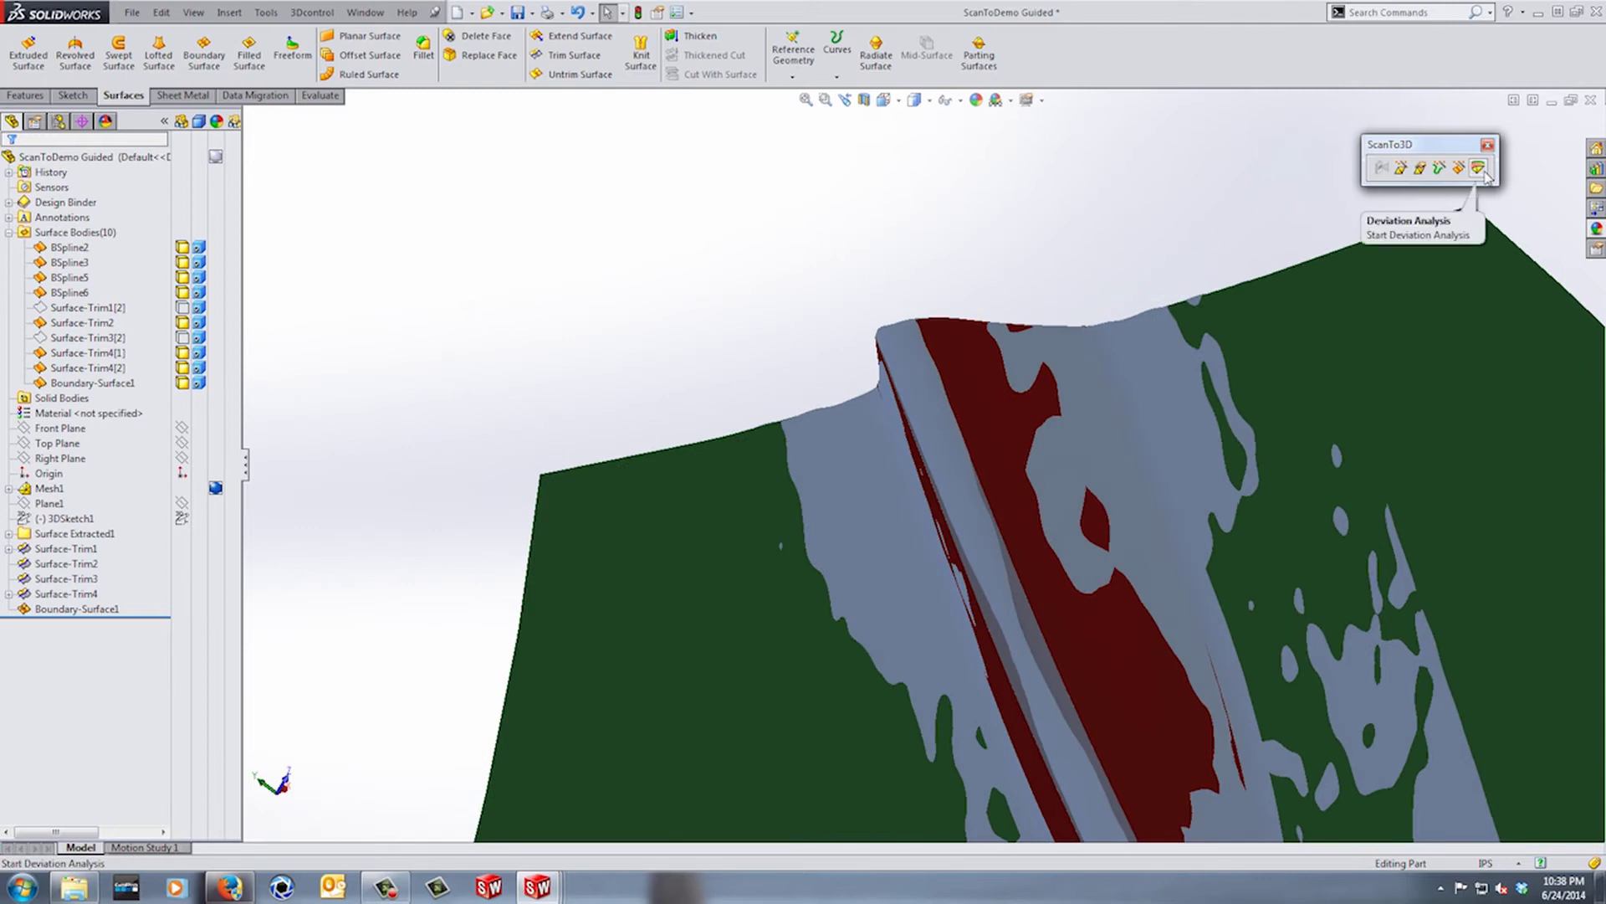
# - Run a surface-to-mesh deviation analysis of the central boundary face against Mesh1 and examine the color map along the strip
pyautogui.click(1481, 170)
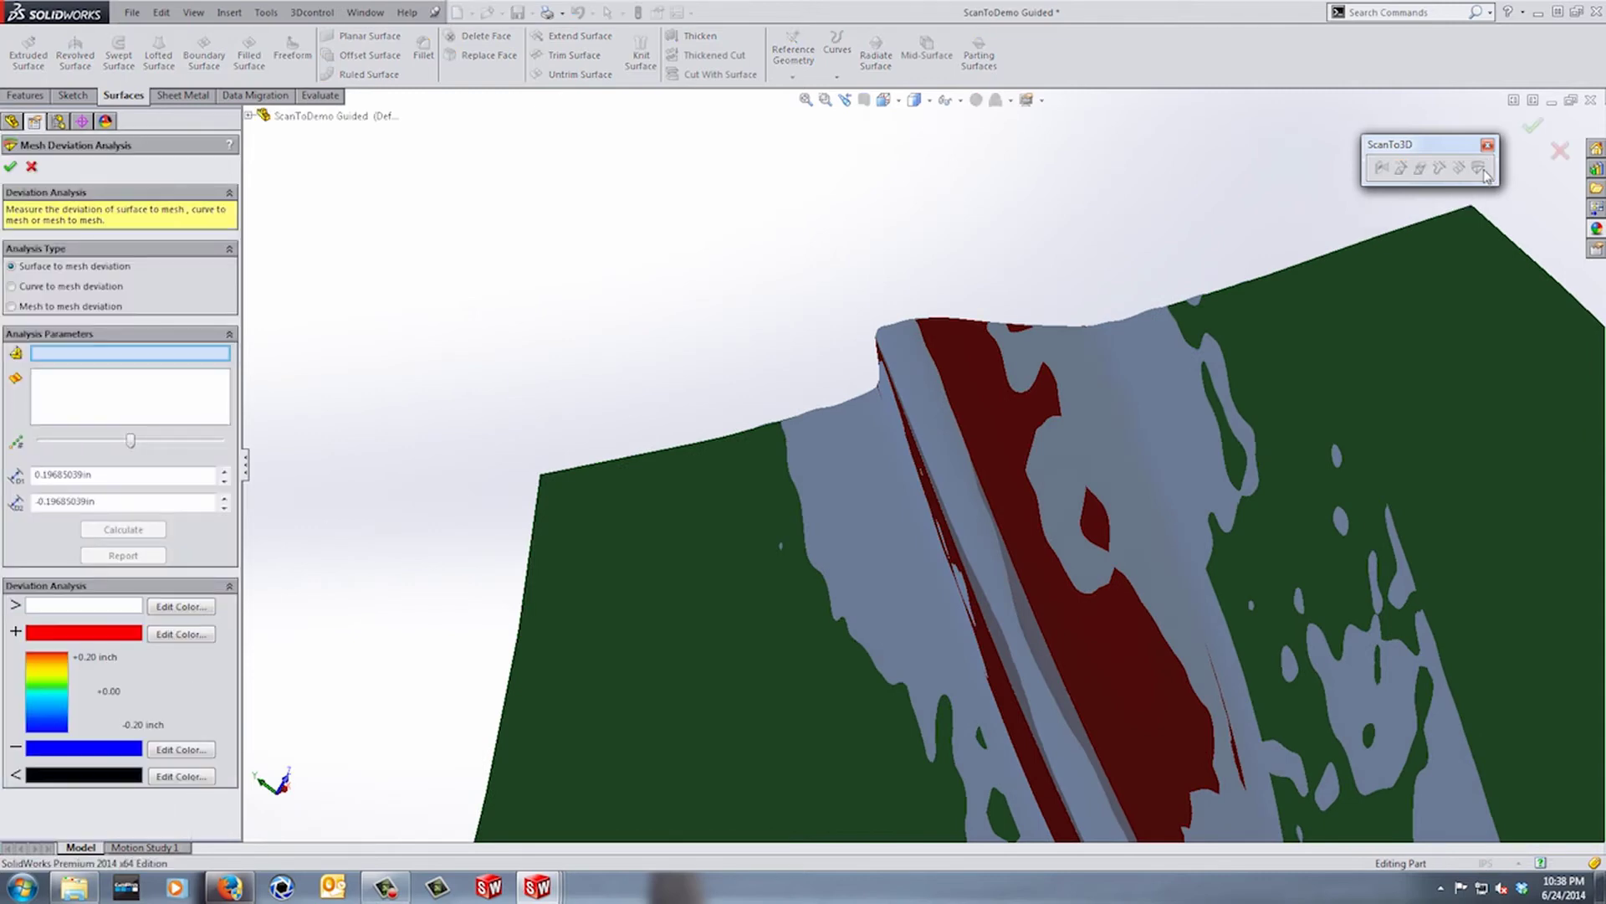
pyautogui.click(967, 387)
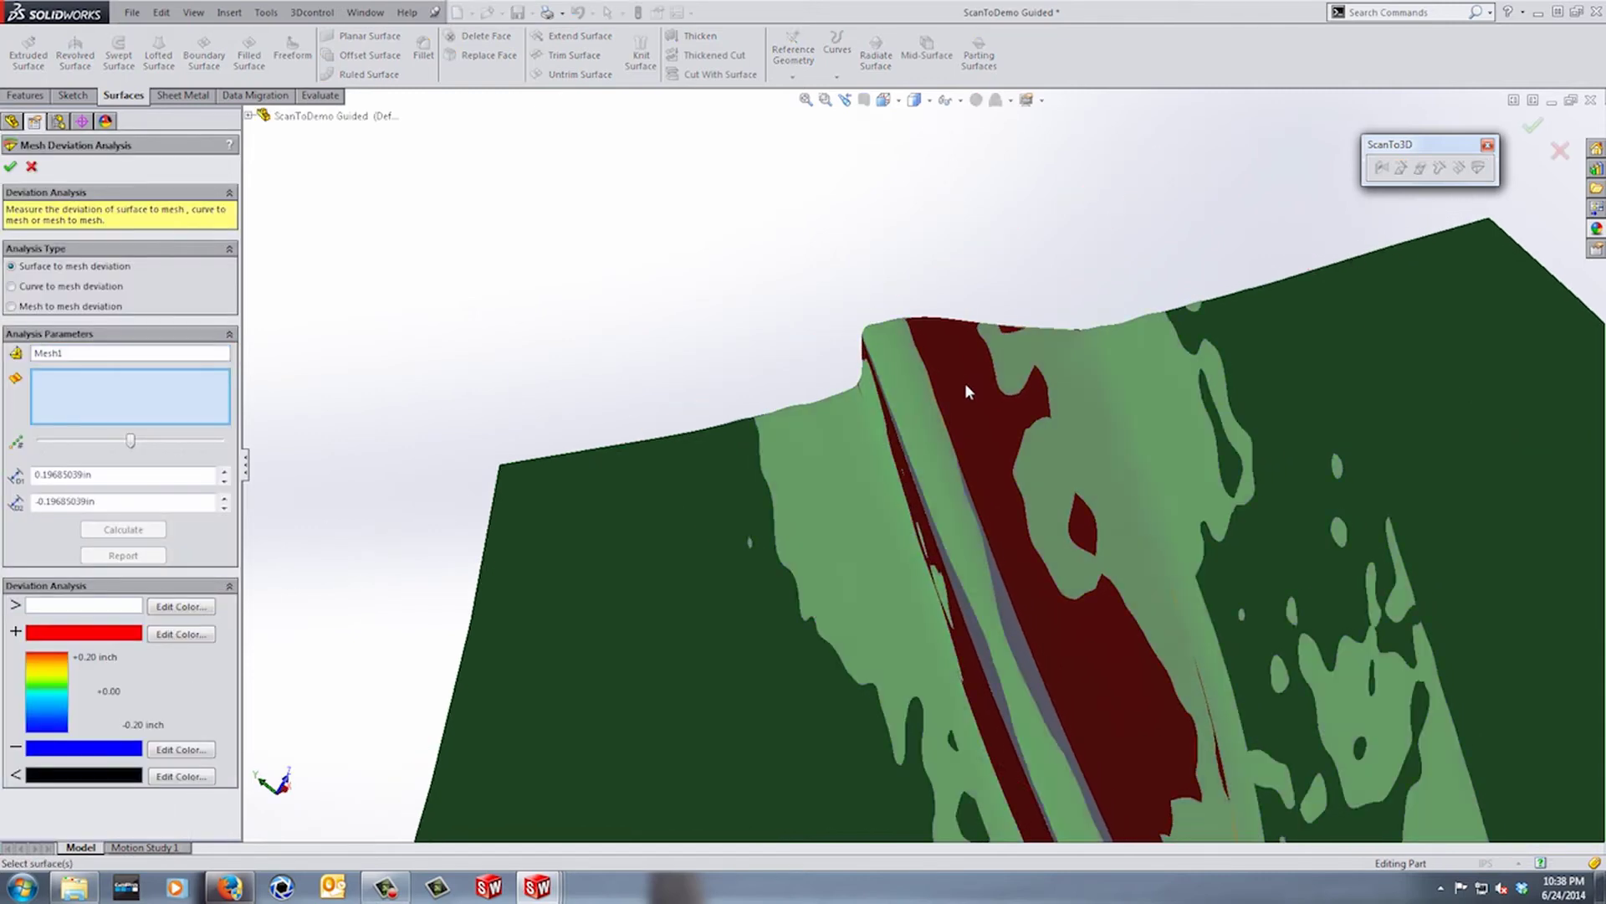
pyautogui.moveTo(920, 368); pyautogui.dragTo(149, 540, button='middle')
pyautogui.click(768, 359)
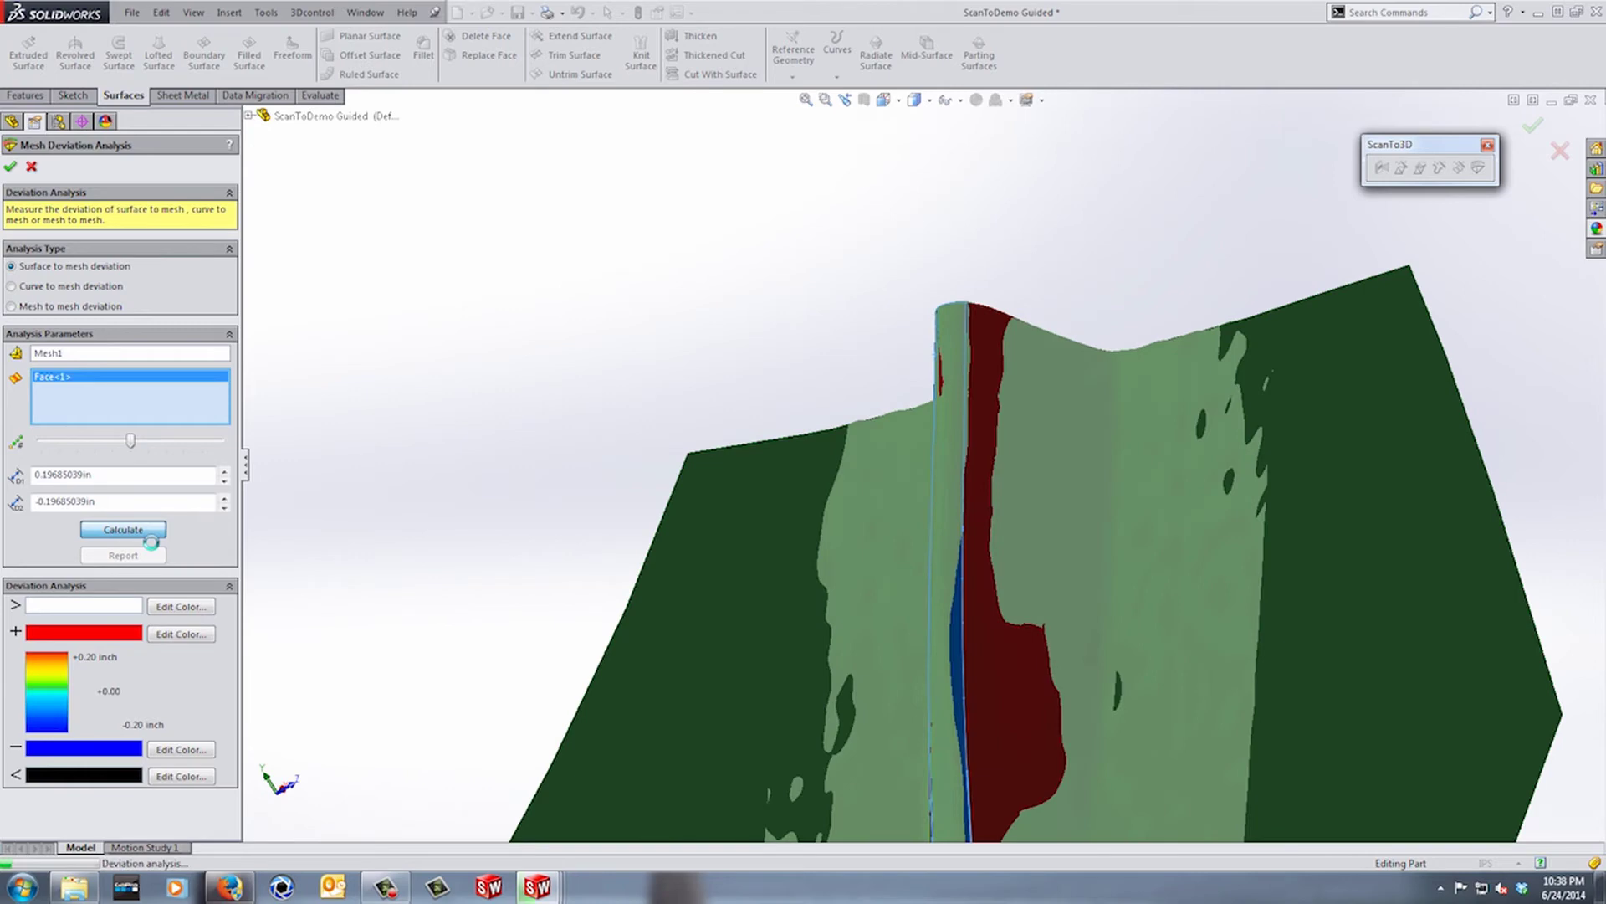
pyautogui.scroll(-6, 619, 473)
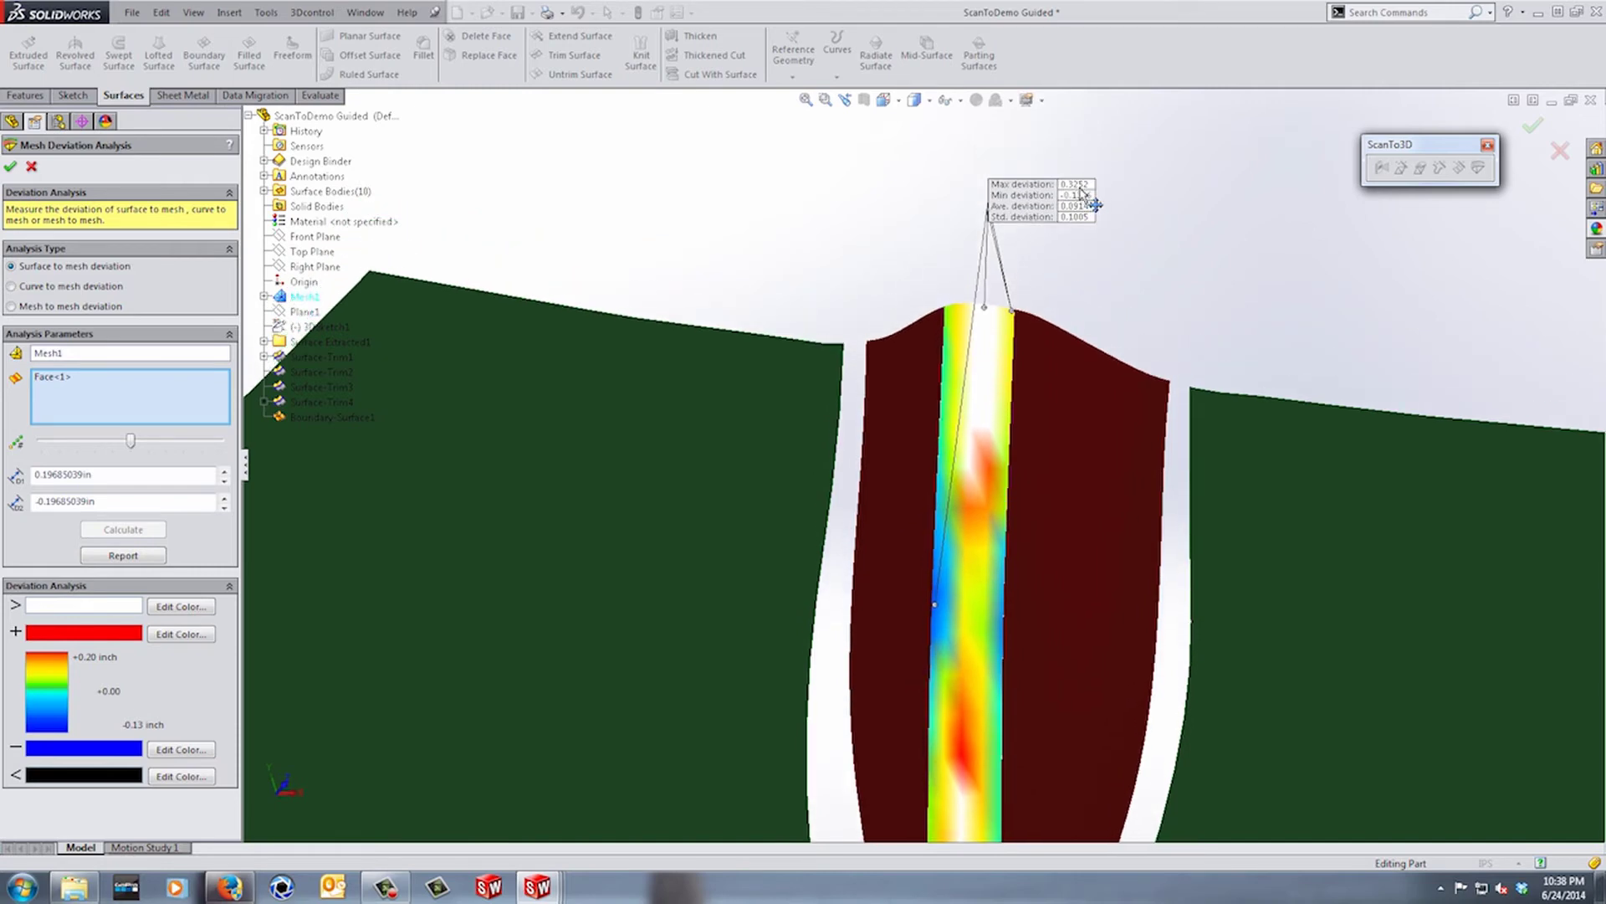
pyautogui.moveTo(1087, 225); pyautogui.dragTo(874, 393, button='middle')
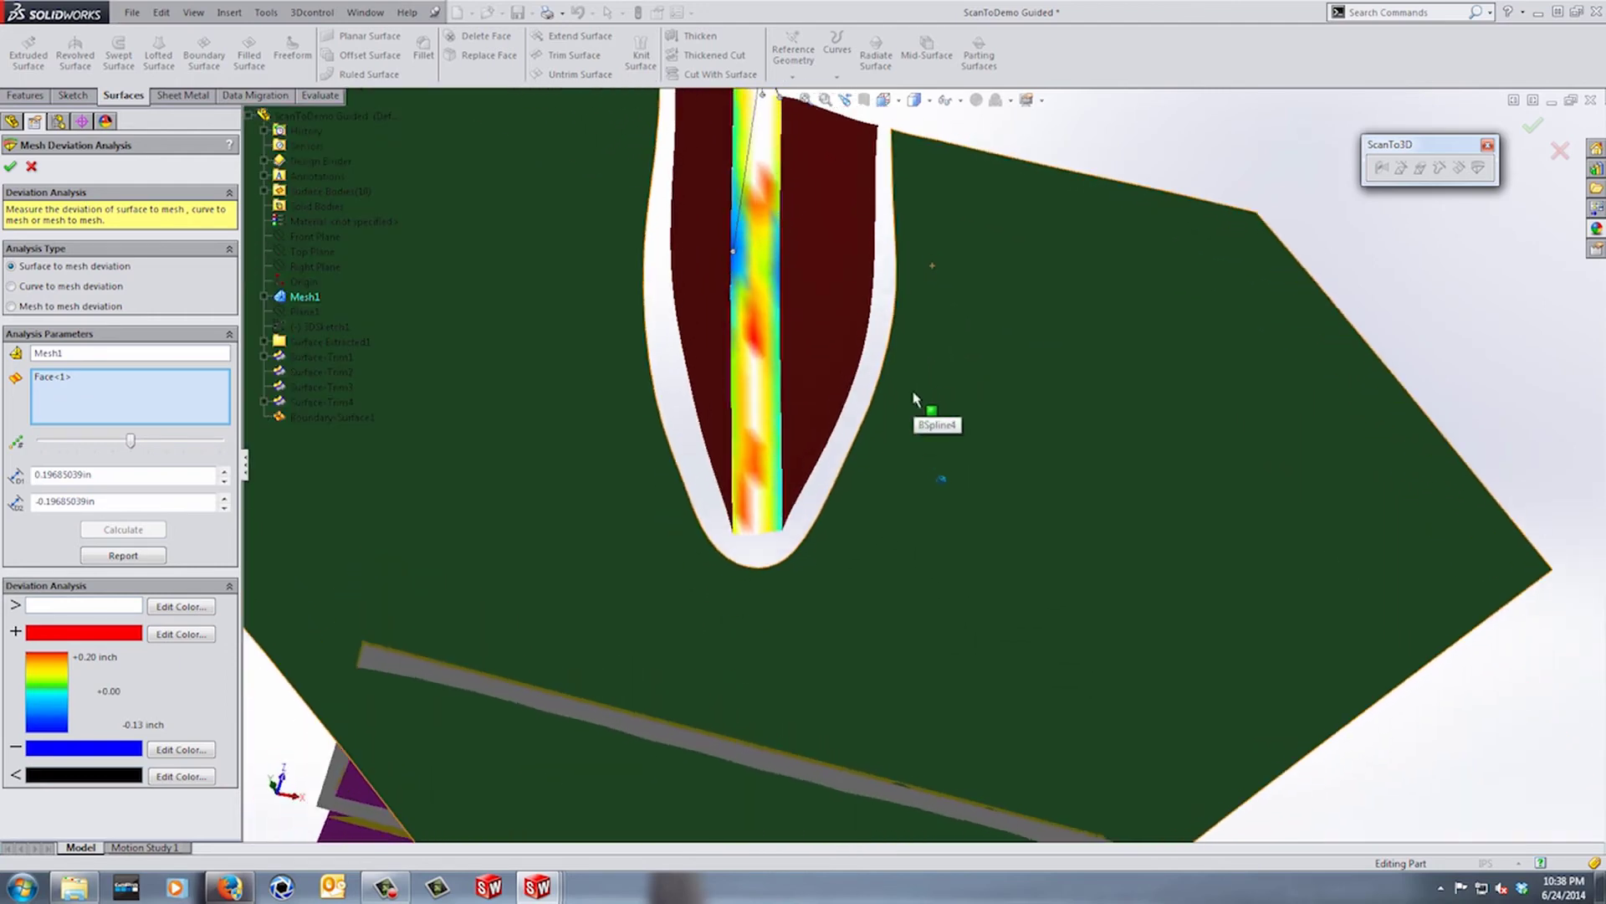
# - Examine the deviation color map on the central boundary face from all sides of the scoop, and close the analysis
pyautogui.moveTo(925, 422); pyautogui.dragTo(973, 230, button='middle')
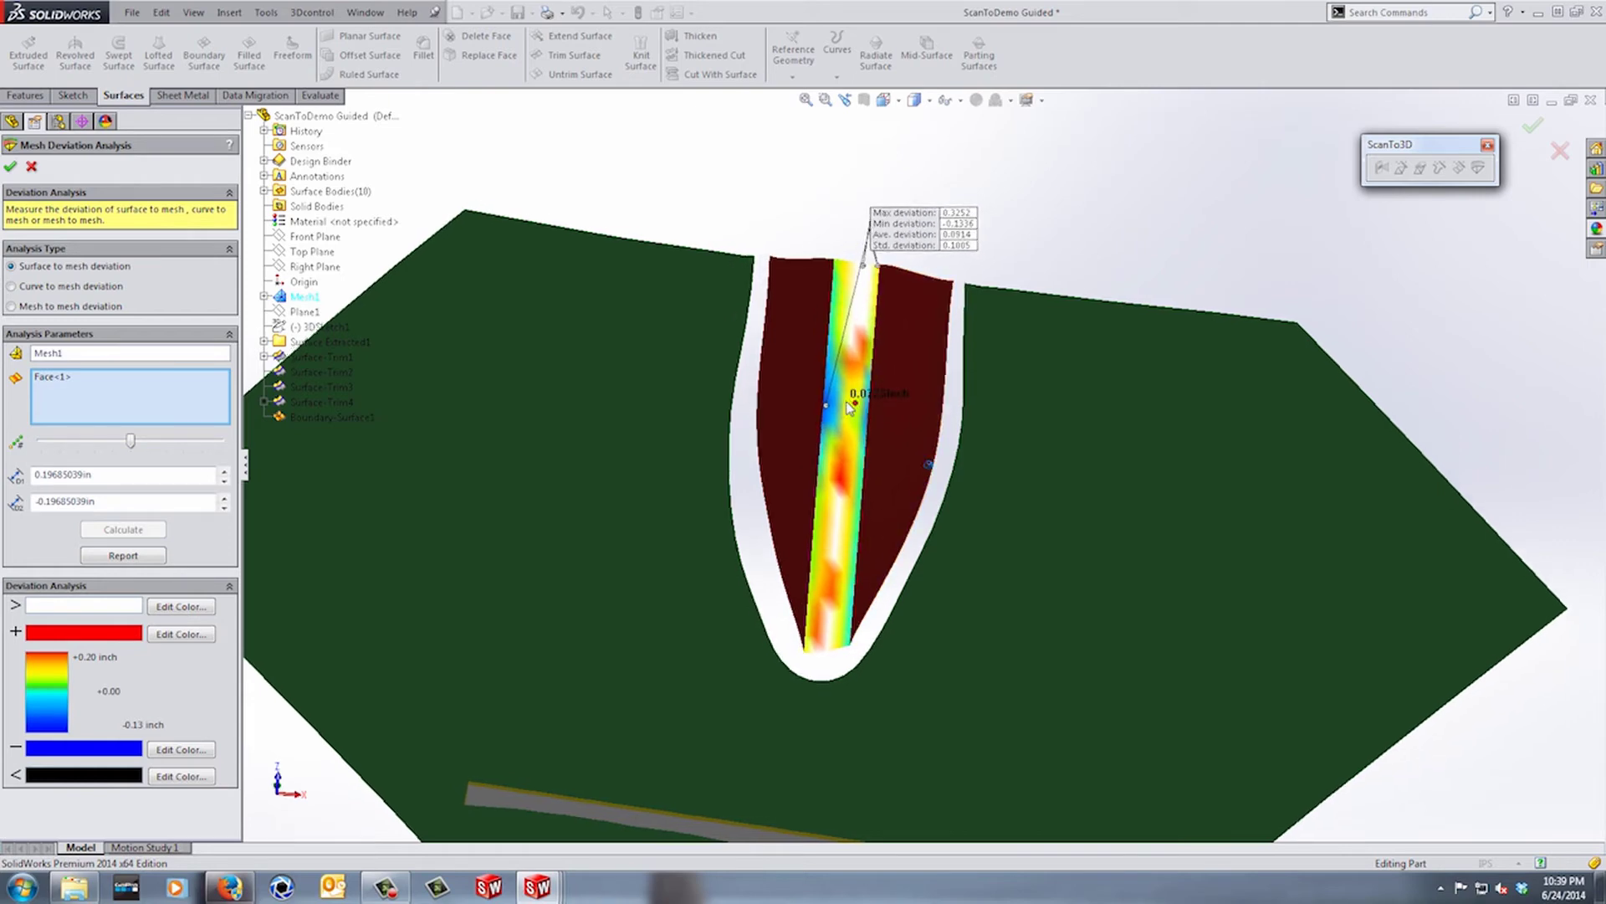
pyautogui.press('Left')
pyautogui.press('Left')
pyautogui.press('Left')
pyautogui.press('Left')
pyautogui.press('Left')
pyautogui.press('Left')
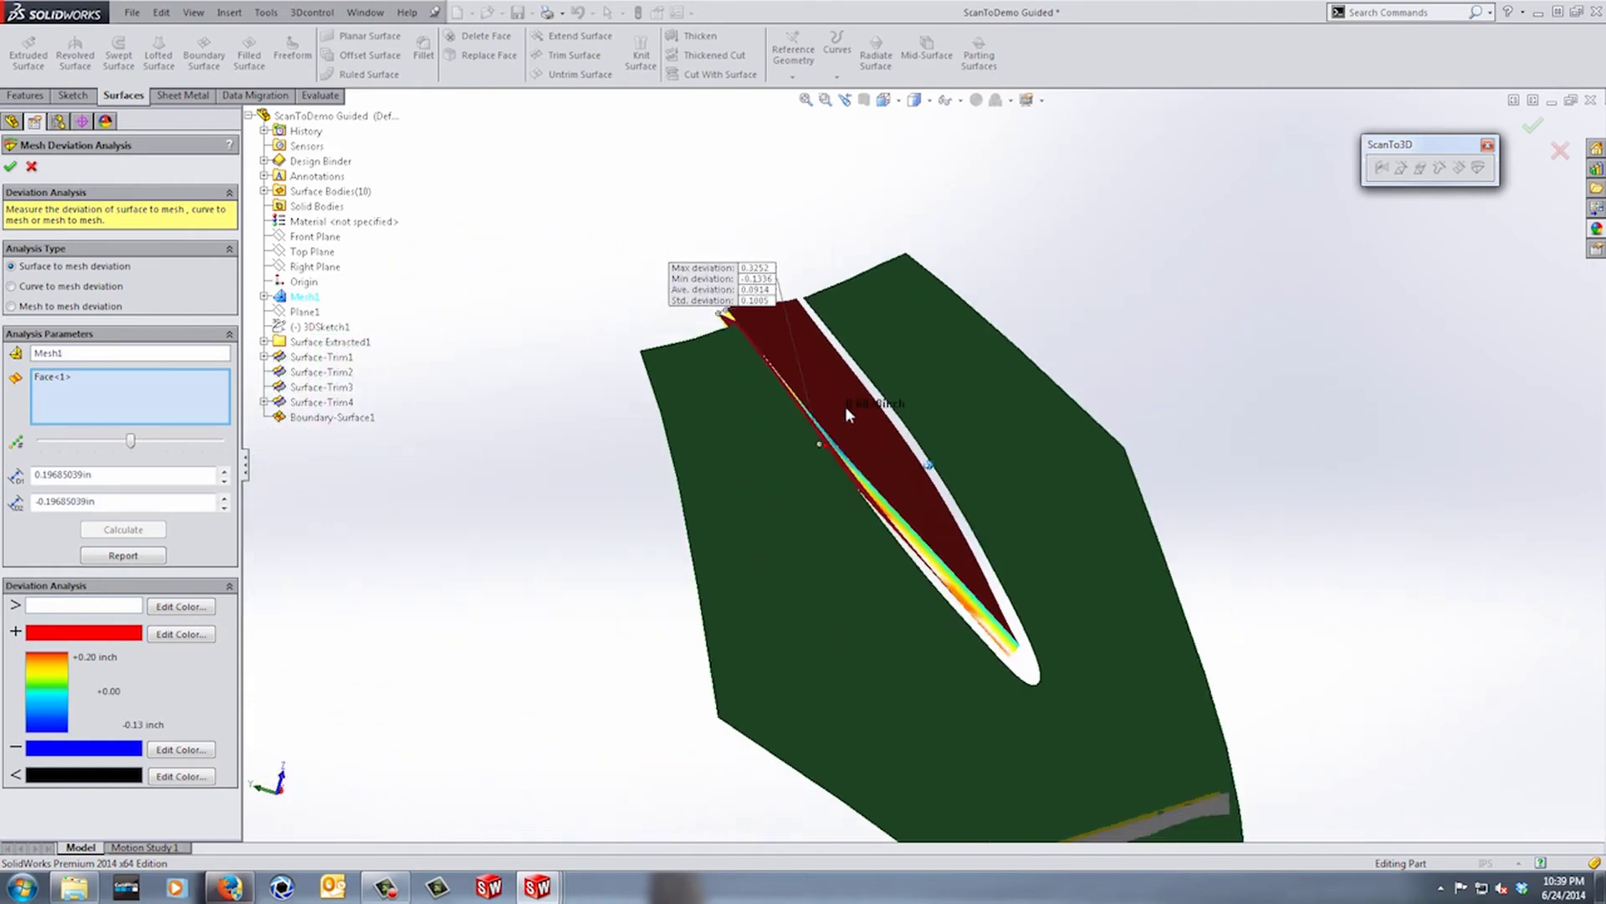
pyautogui.press('Left')
pyautogui.press('Left')
pyautogui.press('Left')
pyautogui.press('Left')
pyautogui.press('Left')
pyautogui.press('Left')
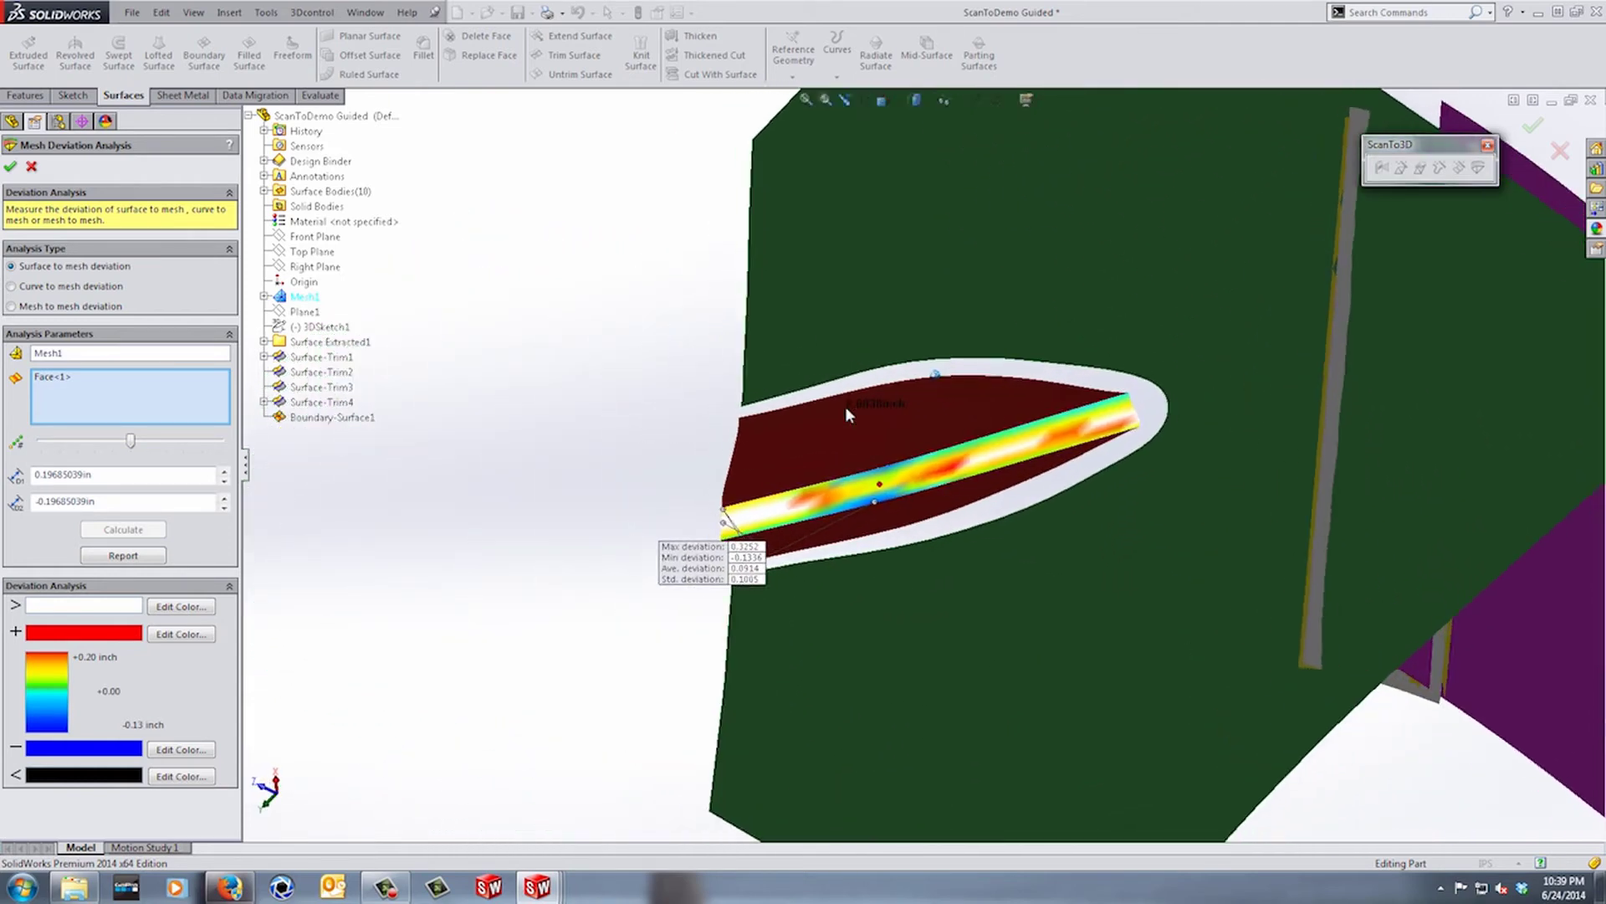
pyautogui.press('Left')
pyautogui.press('Left')
pyautogui.press('Left')
pyautogui.press('Left')
pyautogui.press('Left')
pyautogui.press('Left')
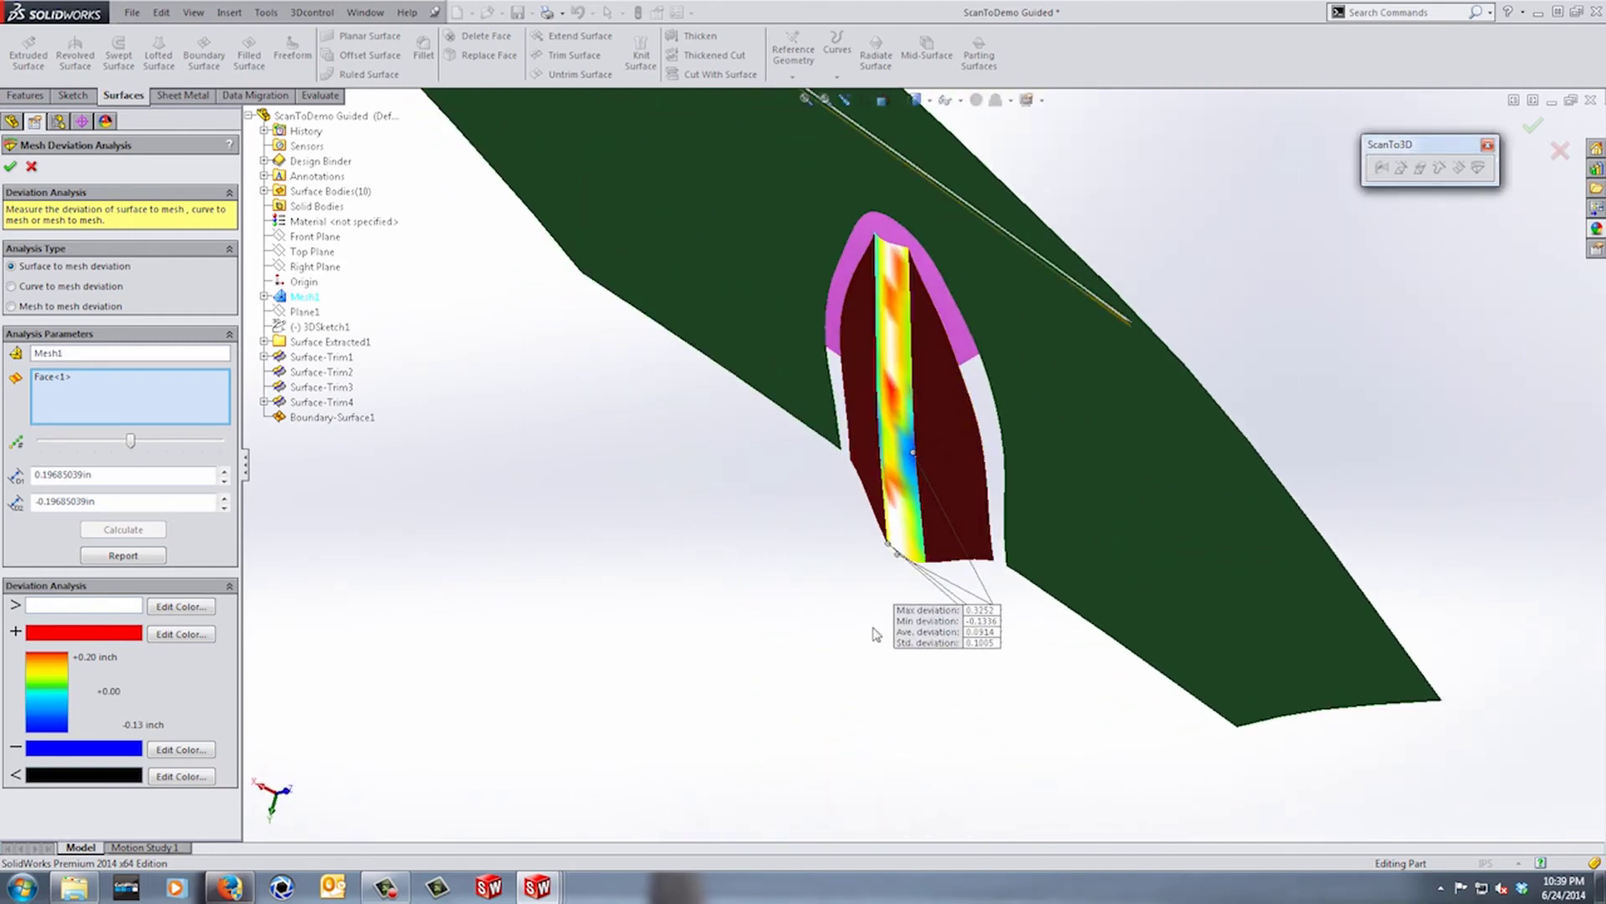
pyautogui.press('Down')
pyautogui.press('Left')
pyautogui.press('Left')
pyautogui.press('Left')
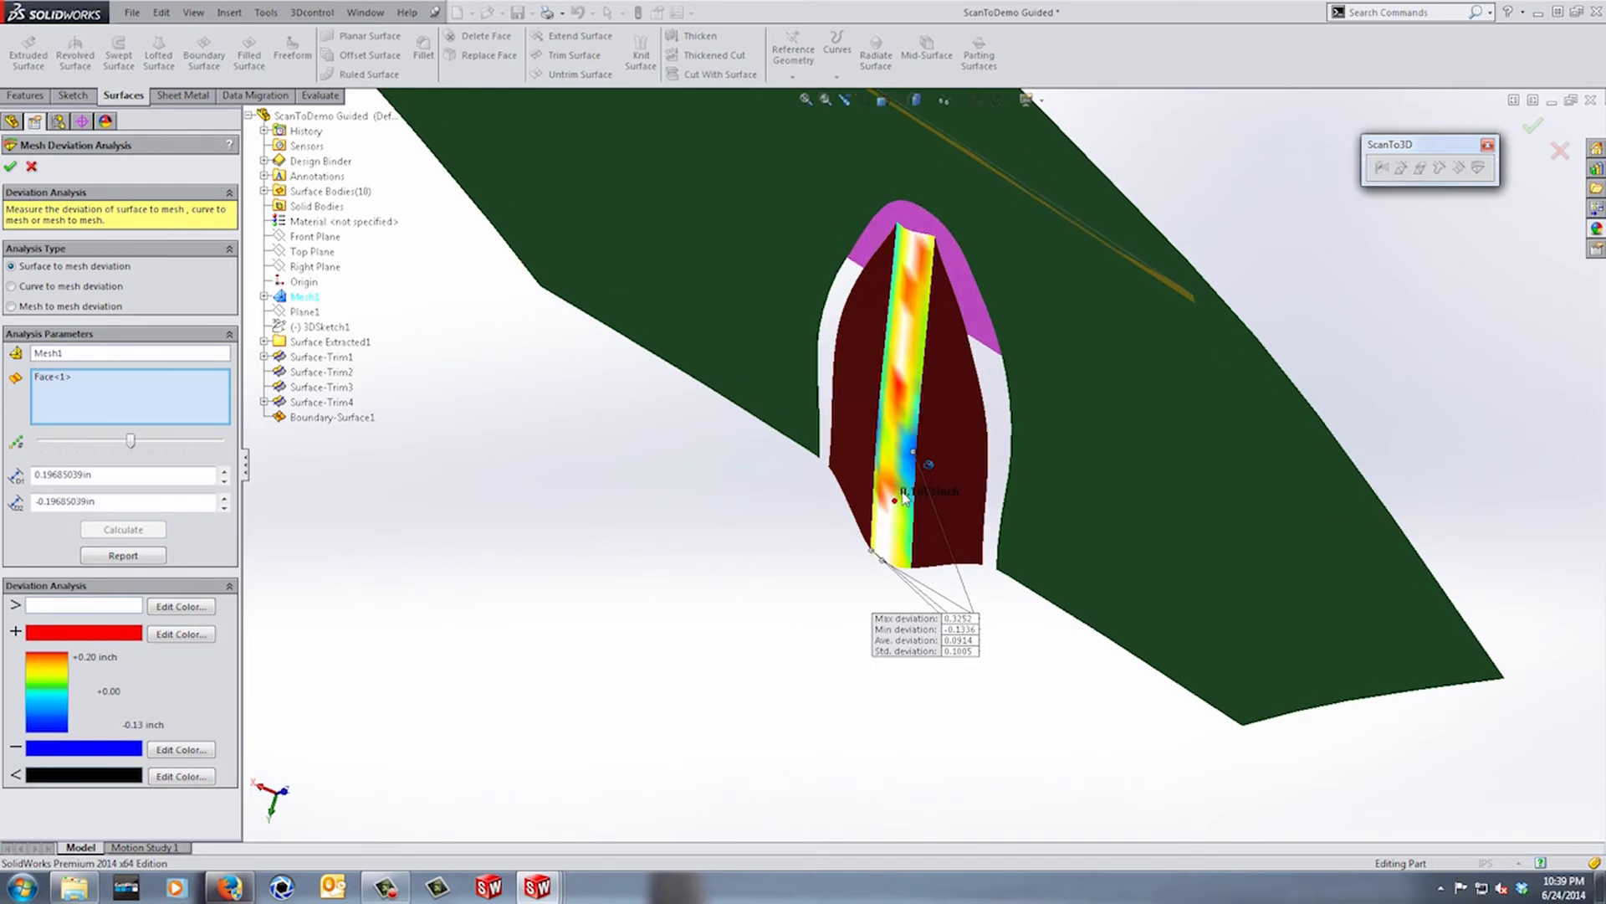
pyautogui.click(1561, 150)
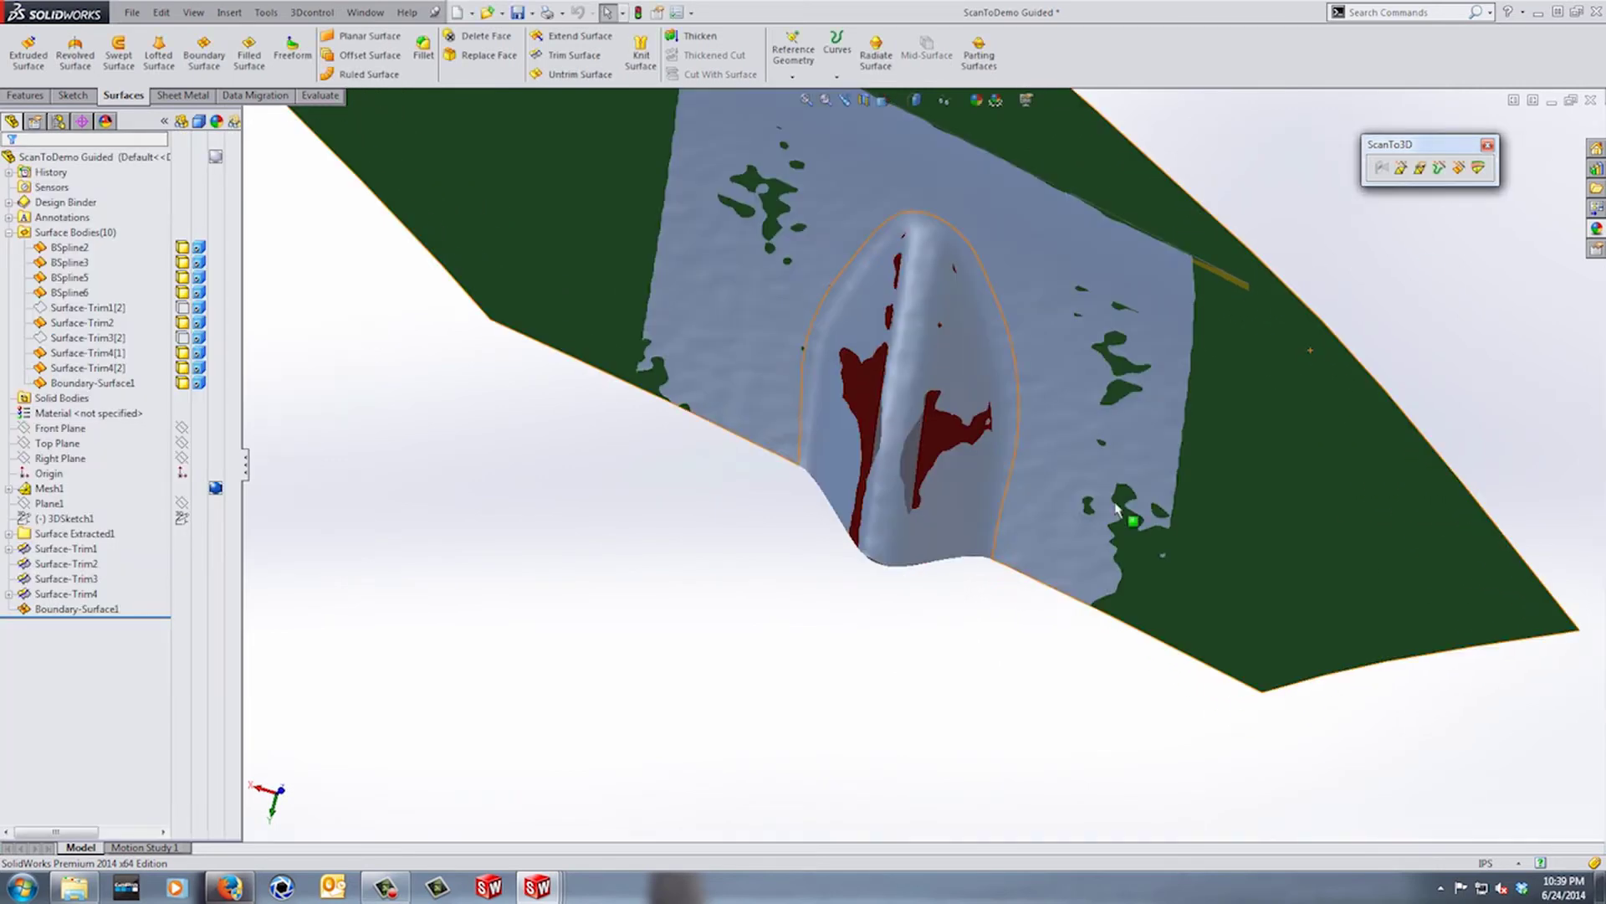
# - Edit Boundary-Surface1 so both Direction 1 edges use a tangent length of 0.50
pyautogui.moveTo(943, 681); pyautogui.dragTo(914, 585, button='middle')
pyautogui.scroll(-4, 916, 494)
pyautogui.scroll(-6, 875, 494)
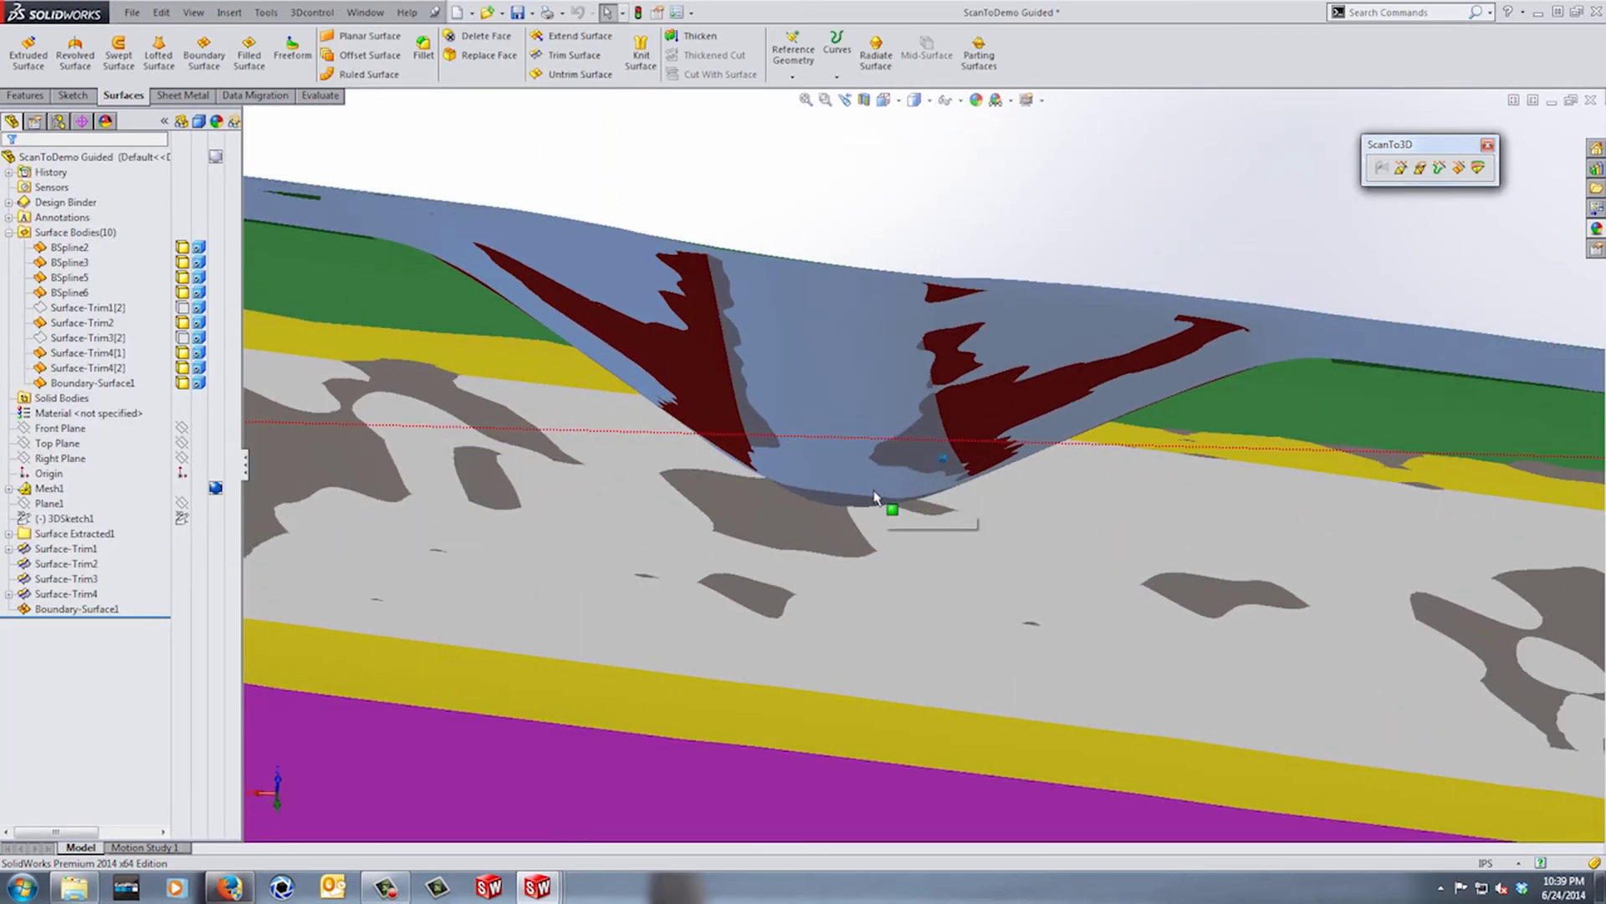
pyautogui.moveTo(861, 495); pyautogui.dragTo(856, 505, button='middle')
pyautogui.click(77, 609)
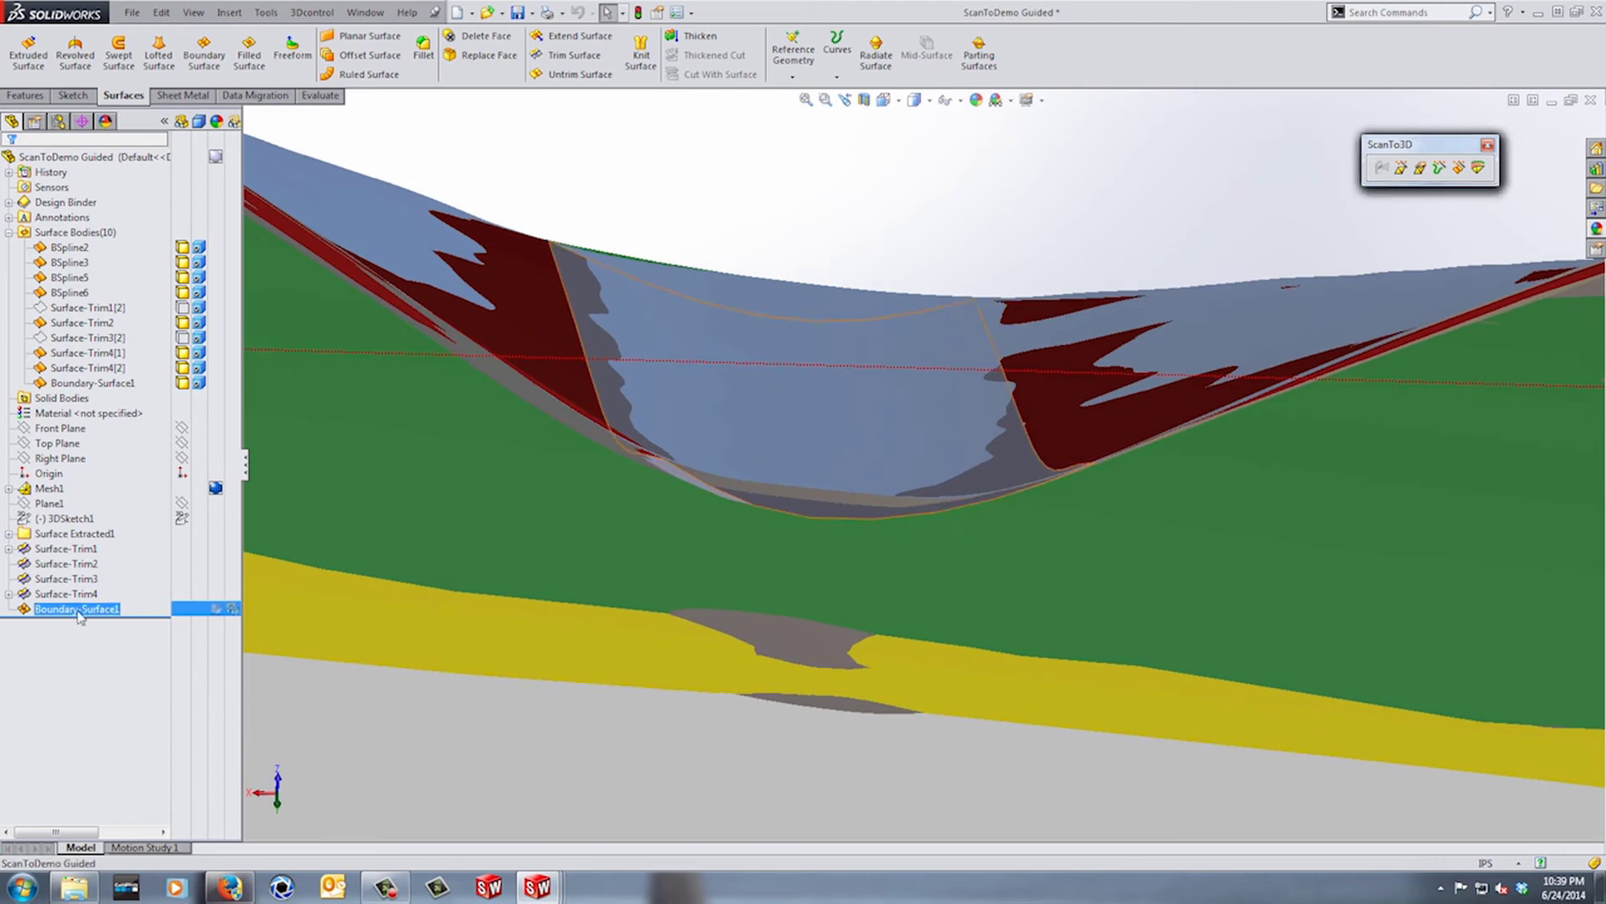
pyautogui.click(90, 564)
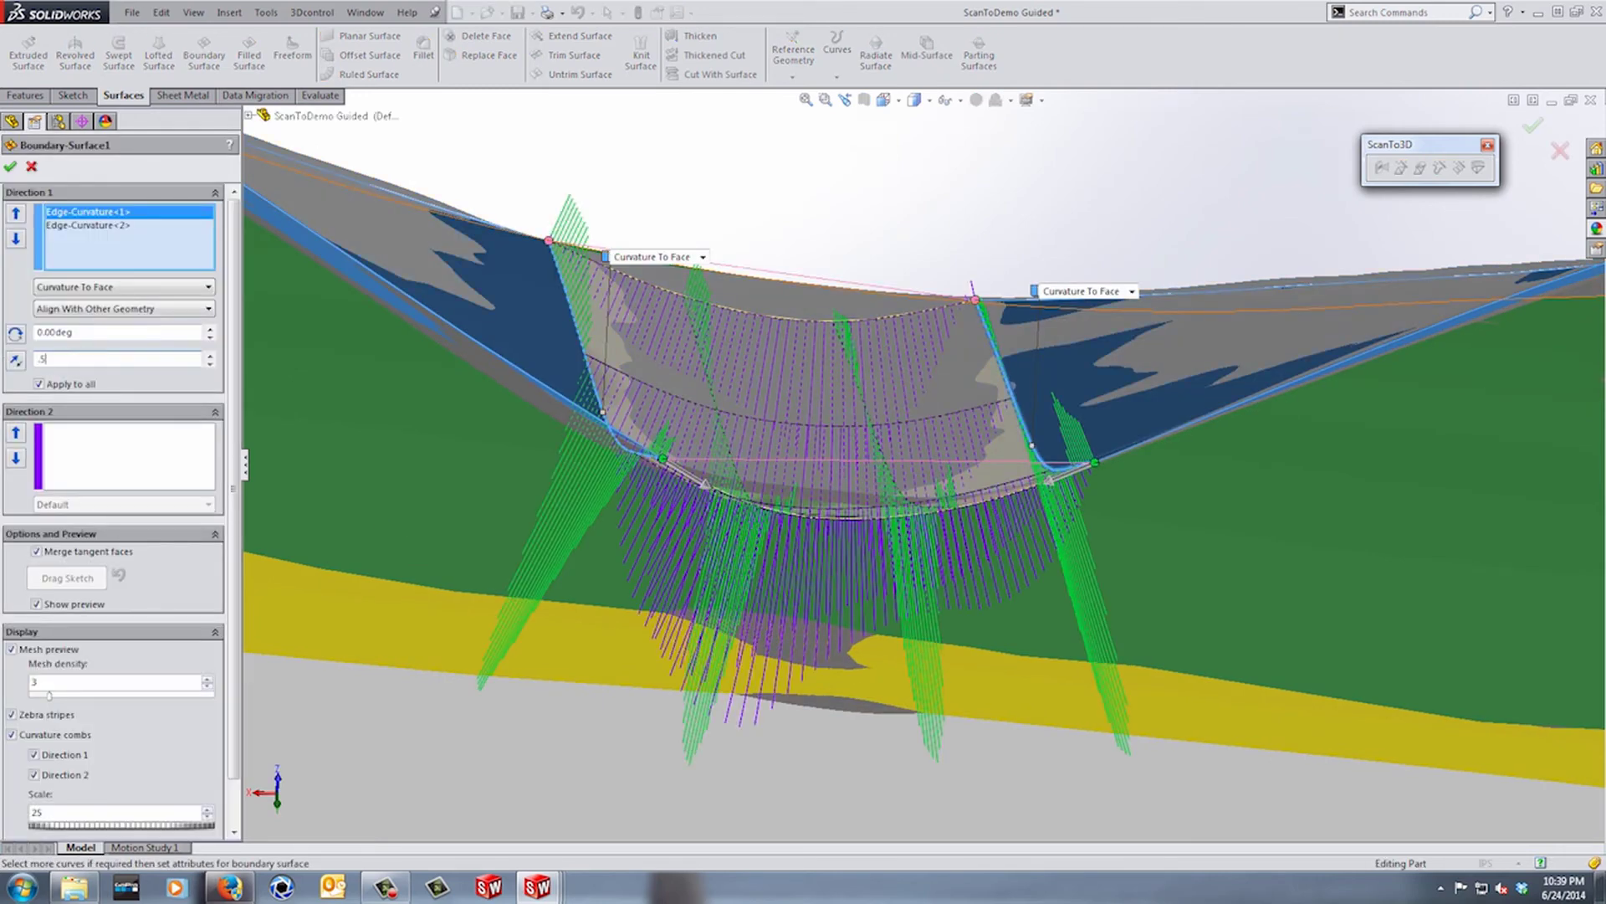
pyautogui.press('Return')
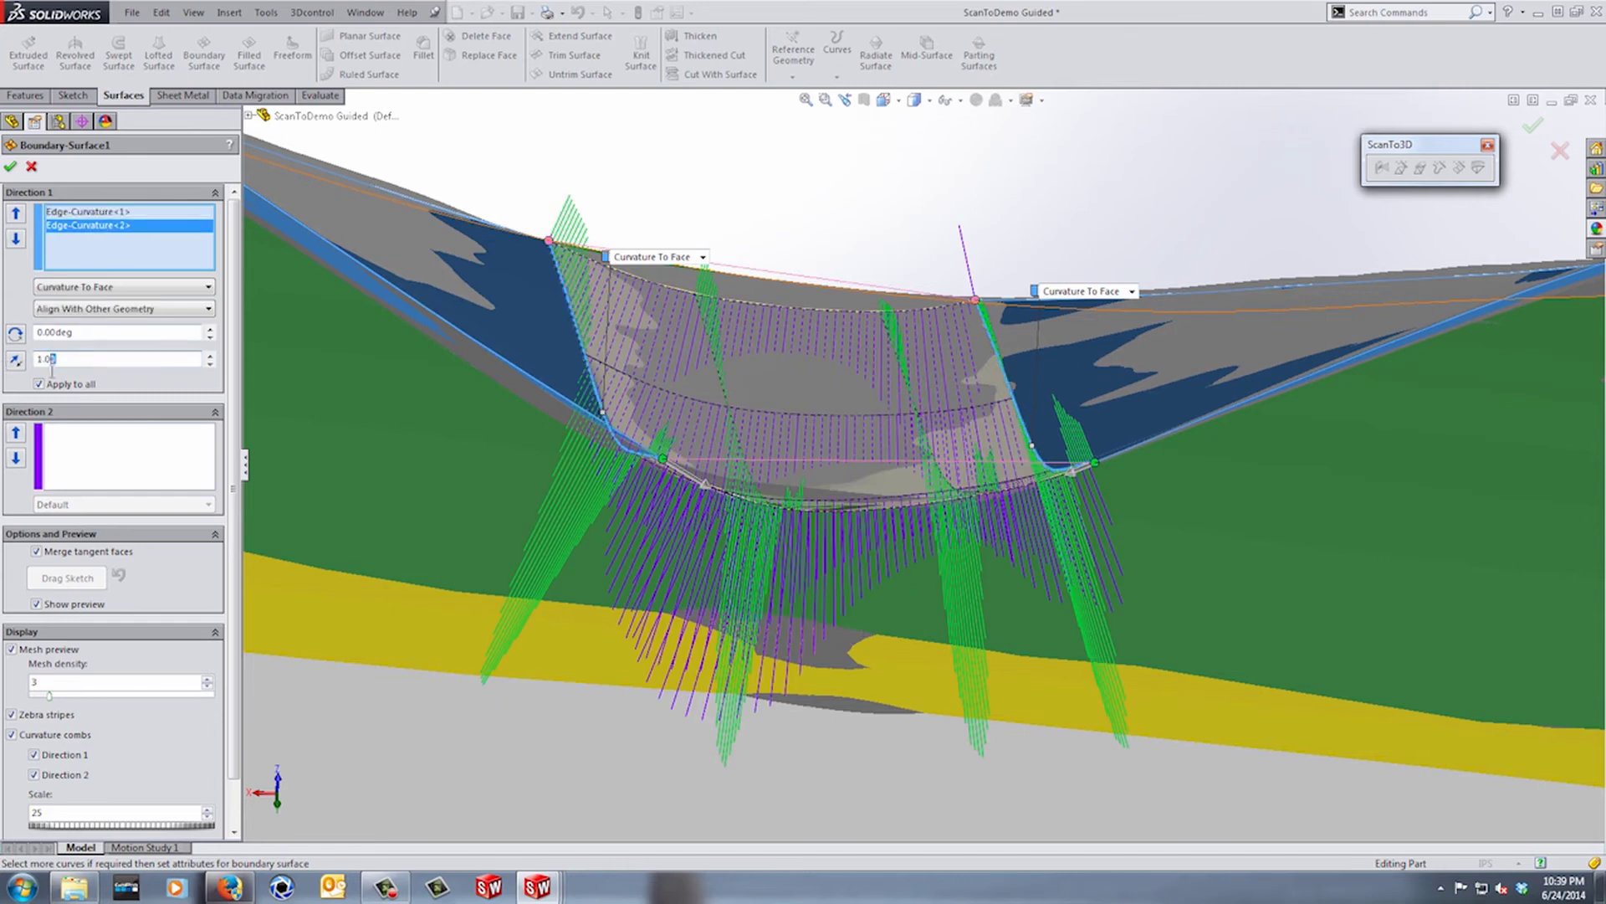
pyautogui.press('Return')
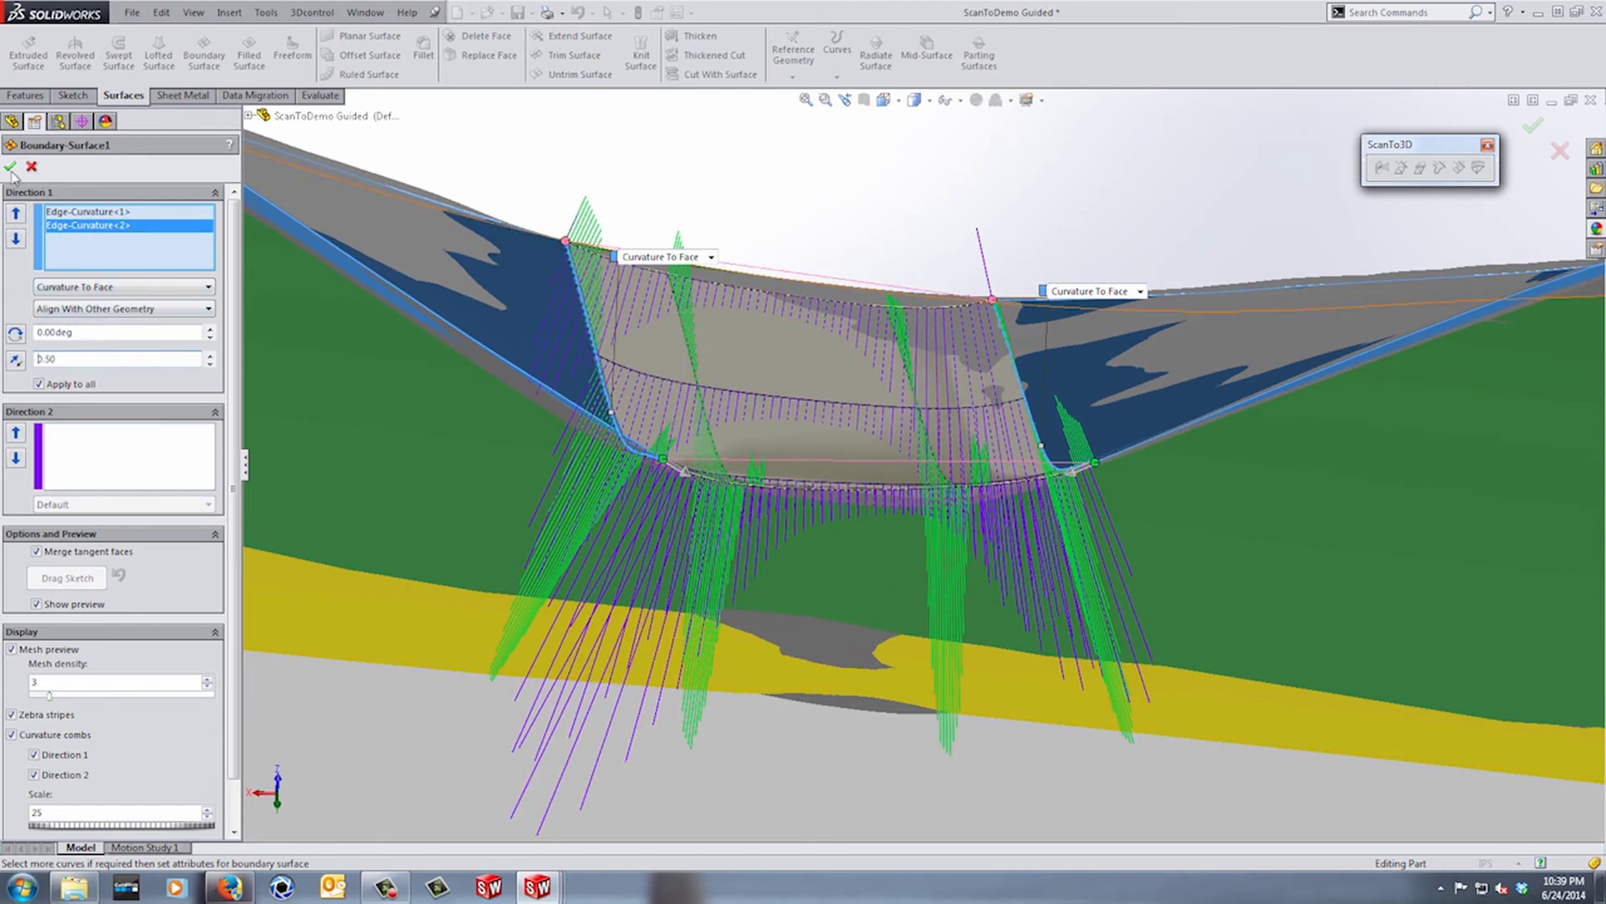
pyautogui.click(10, 167)
# - Hide Mesh1 so only the surface bodies of the scoop are displayed
pyautogui.moveTo(789, 165); pyautogui.dragTo(990, 452, button='middle')
pyautogui.rightClick(48, 489)
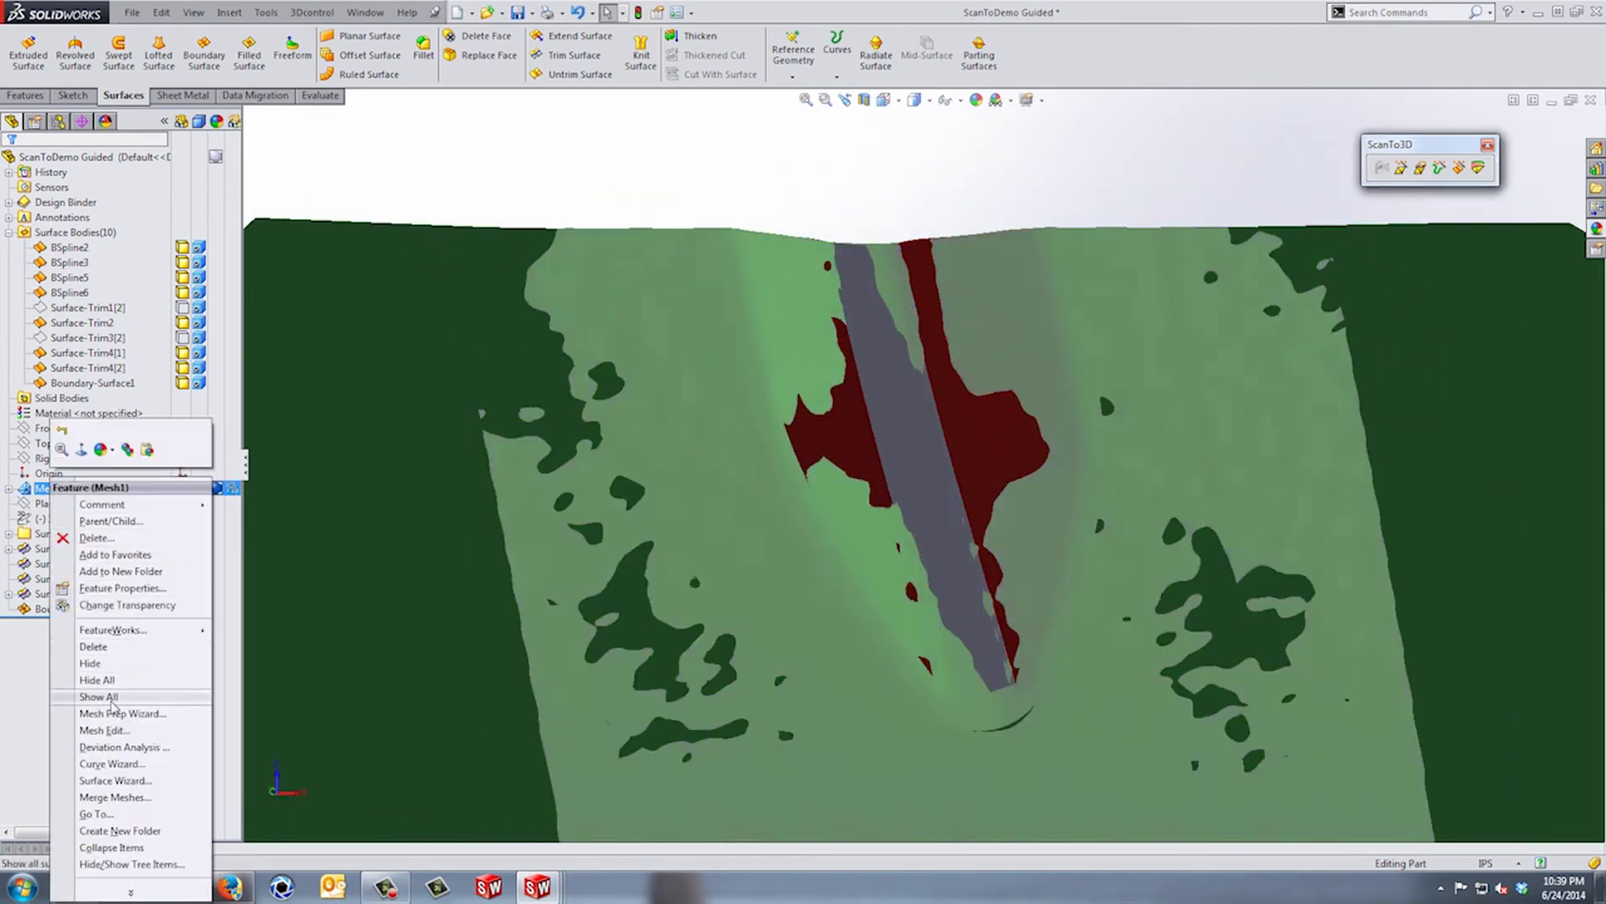
pyautogui.click(115, 665)
pyautogui.scroll(4, 711, 402)
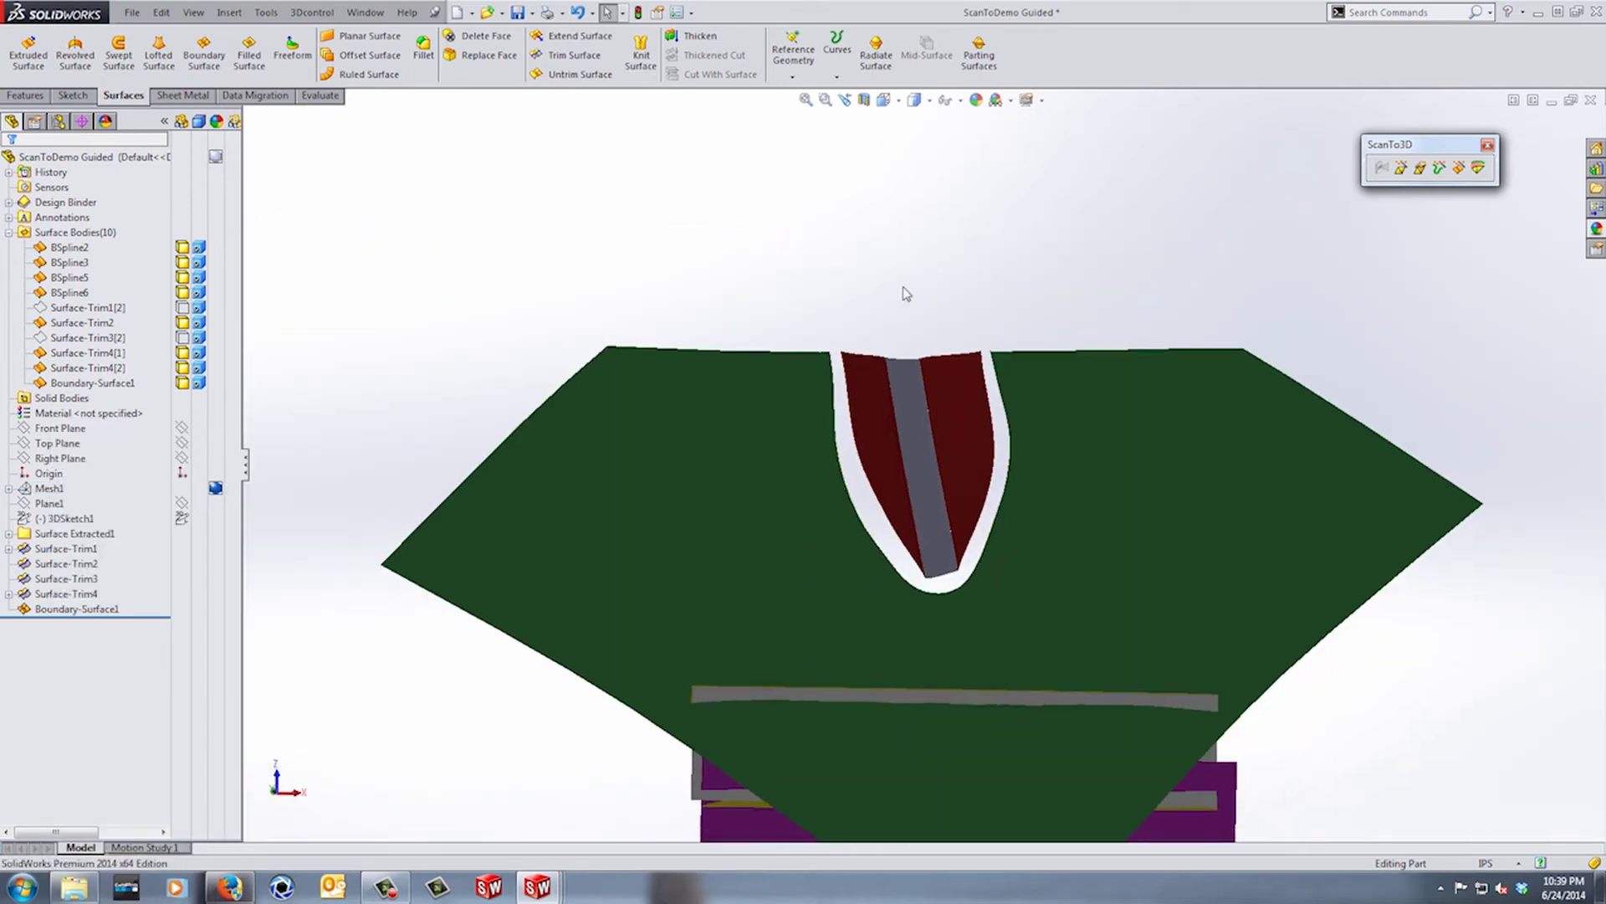
# - Extend the boundary surface's edge at the scoop tip linearly by 5.00 in, and knit it with both Surface-Trim4 bodies
pyautogui.scroll(-5, 920, 594)
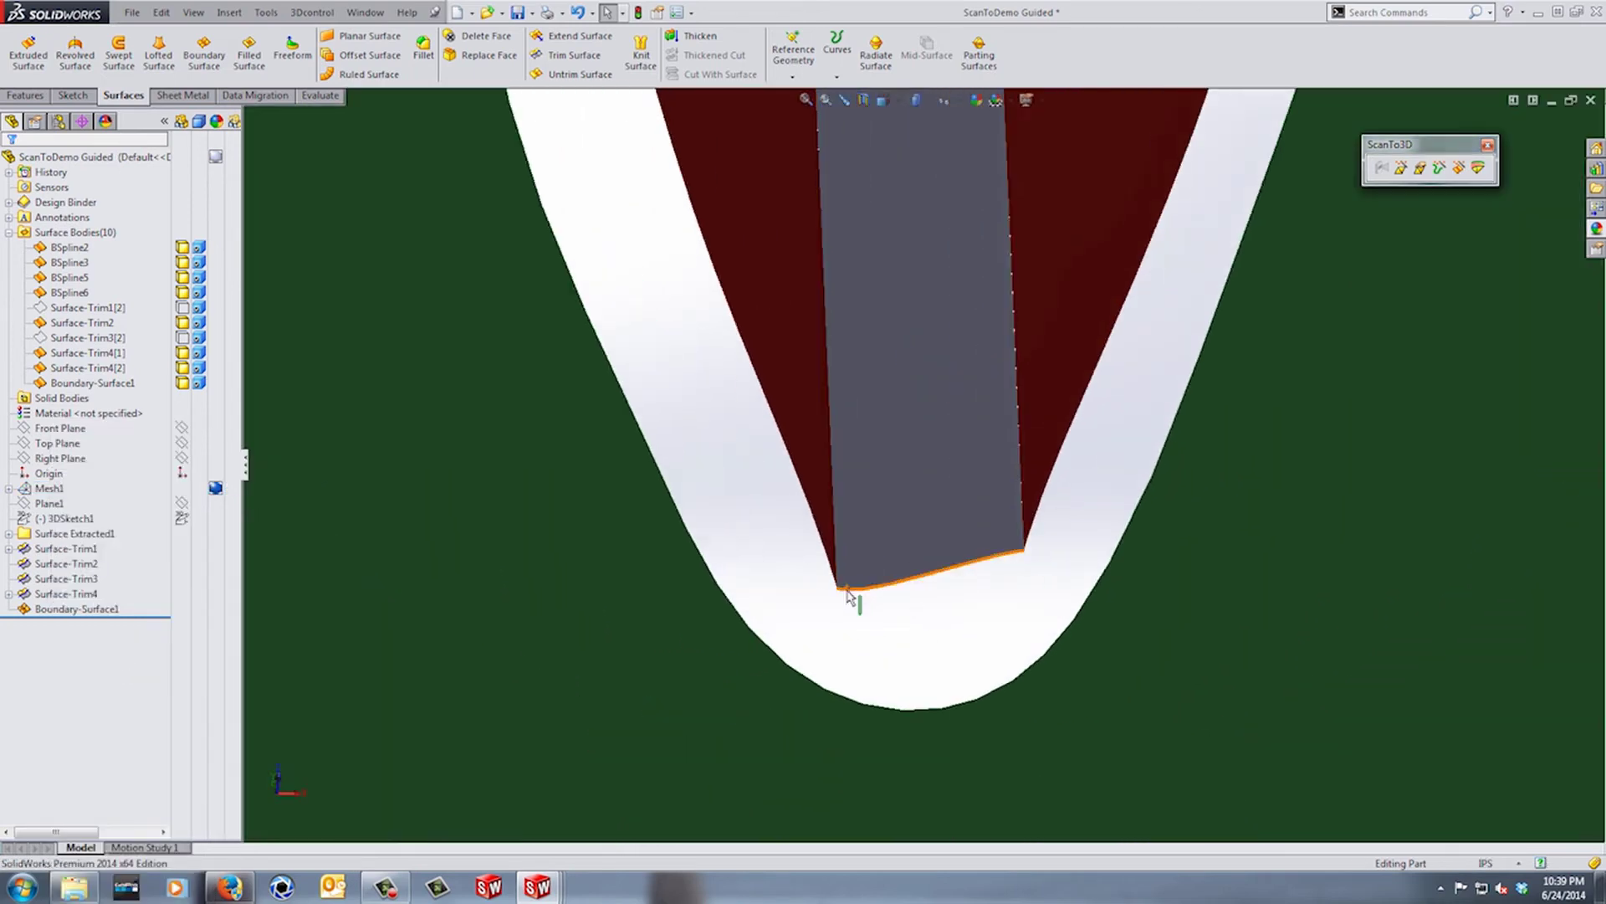
pyautogui.moveTo(851, 596); pyautogui.dragTo(1019, 572, button='middle')
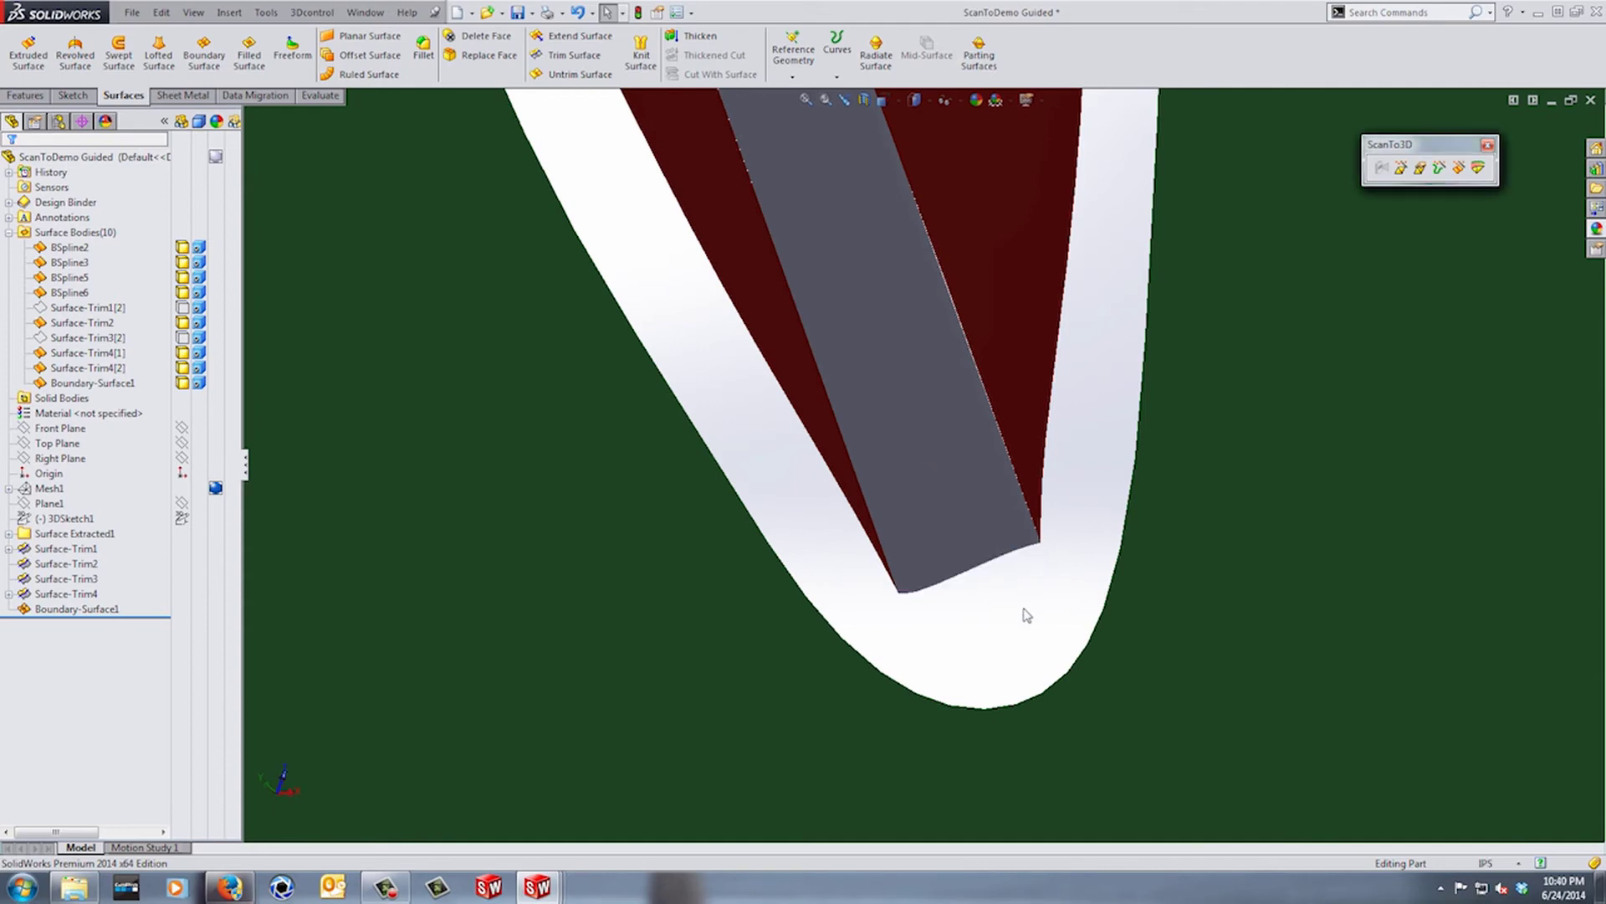
pyautogui.click(575, 36)
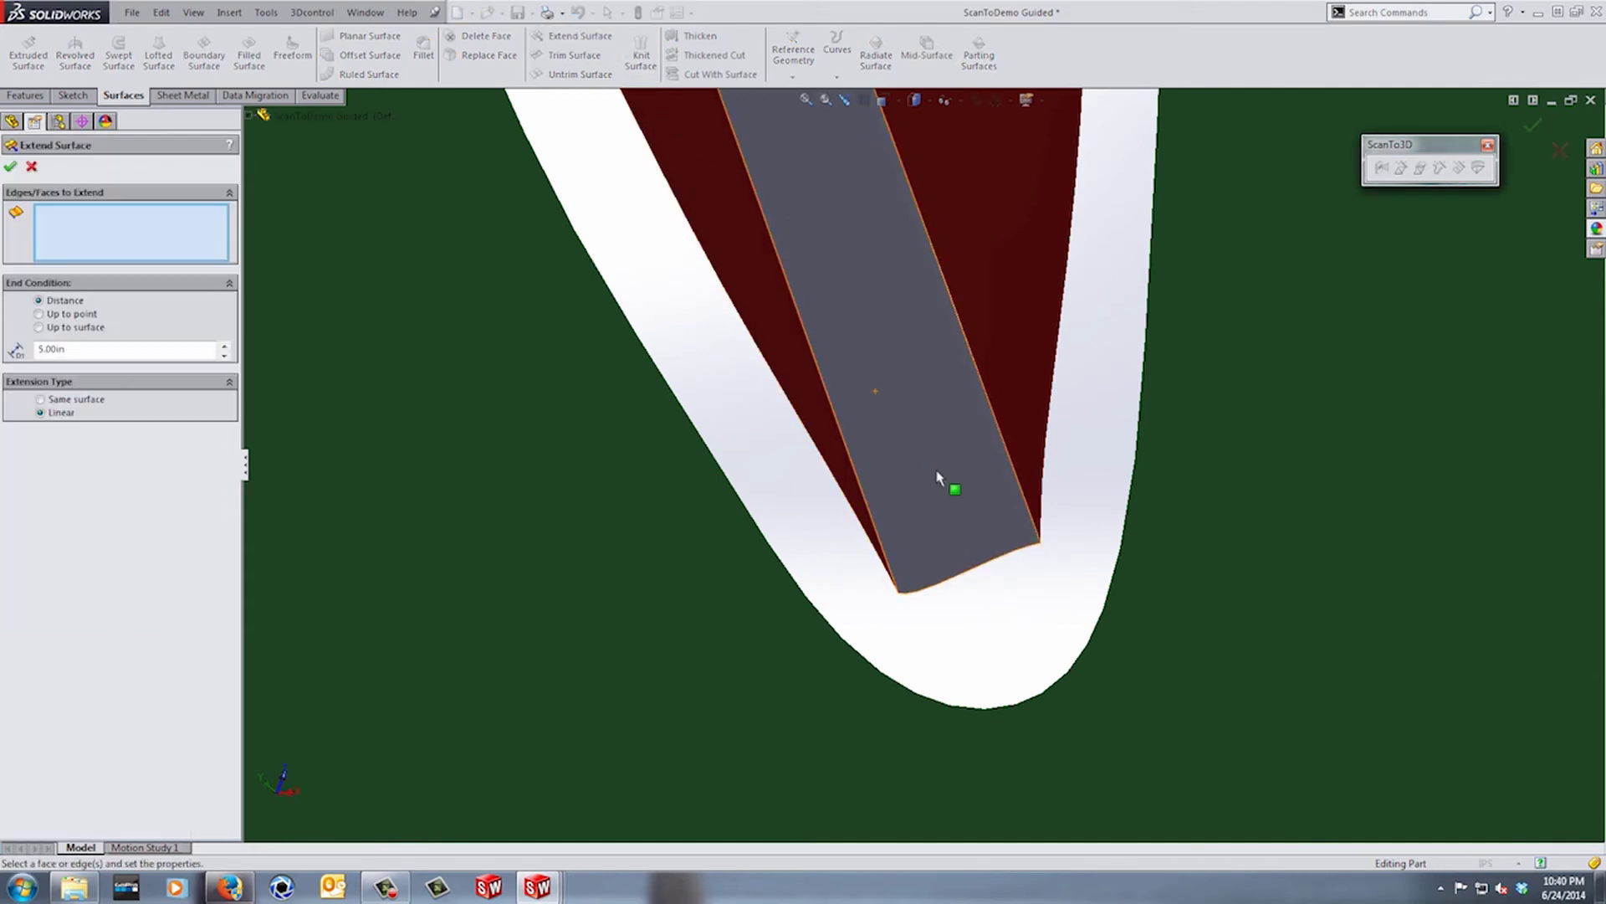
pyautogui.click(971, 569)
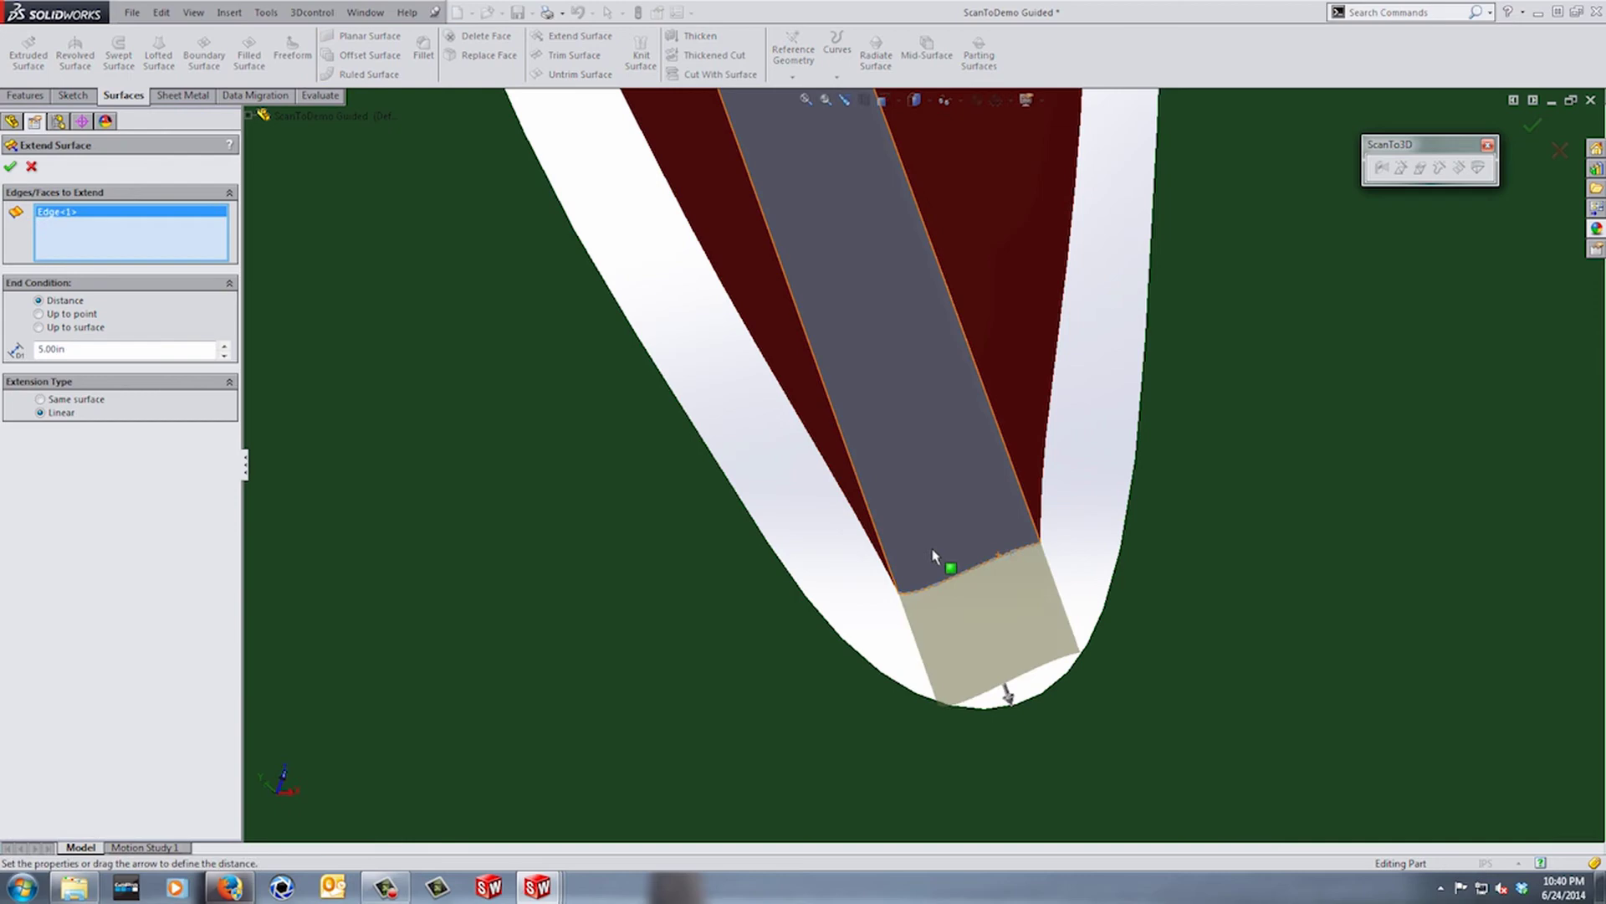
pyautogui.click(11, 167)
pyautogui.click(641, 51)
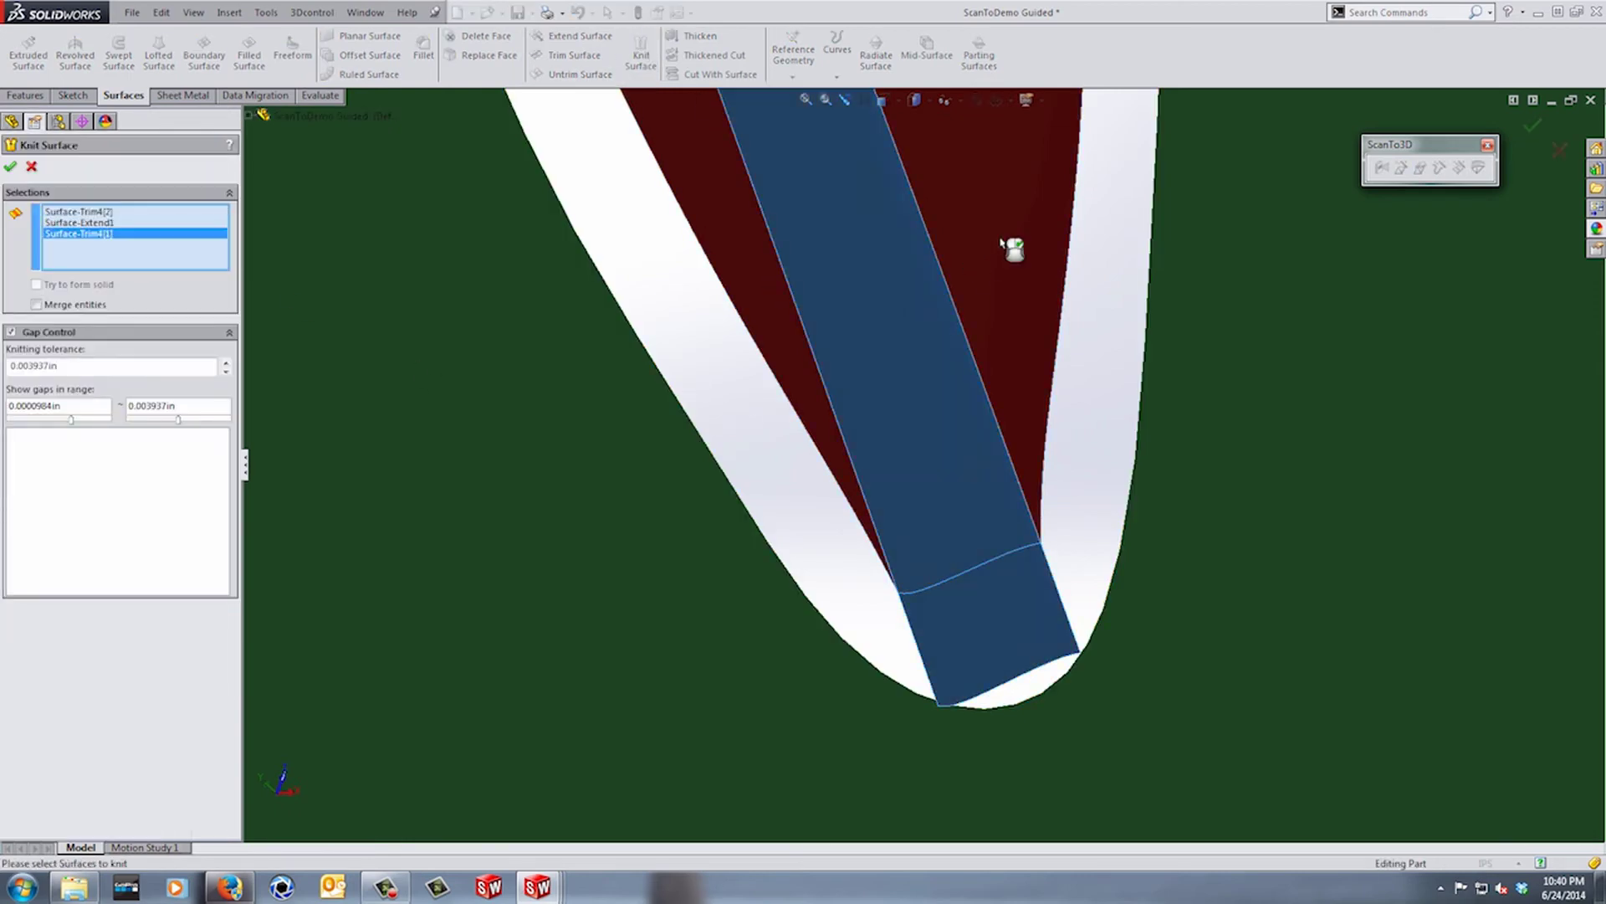
pyautogui.click(1532, 126)
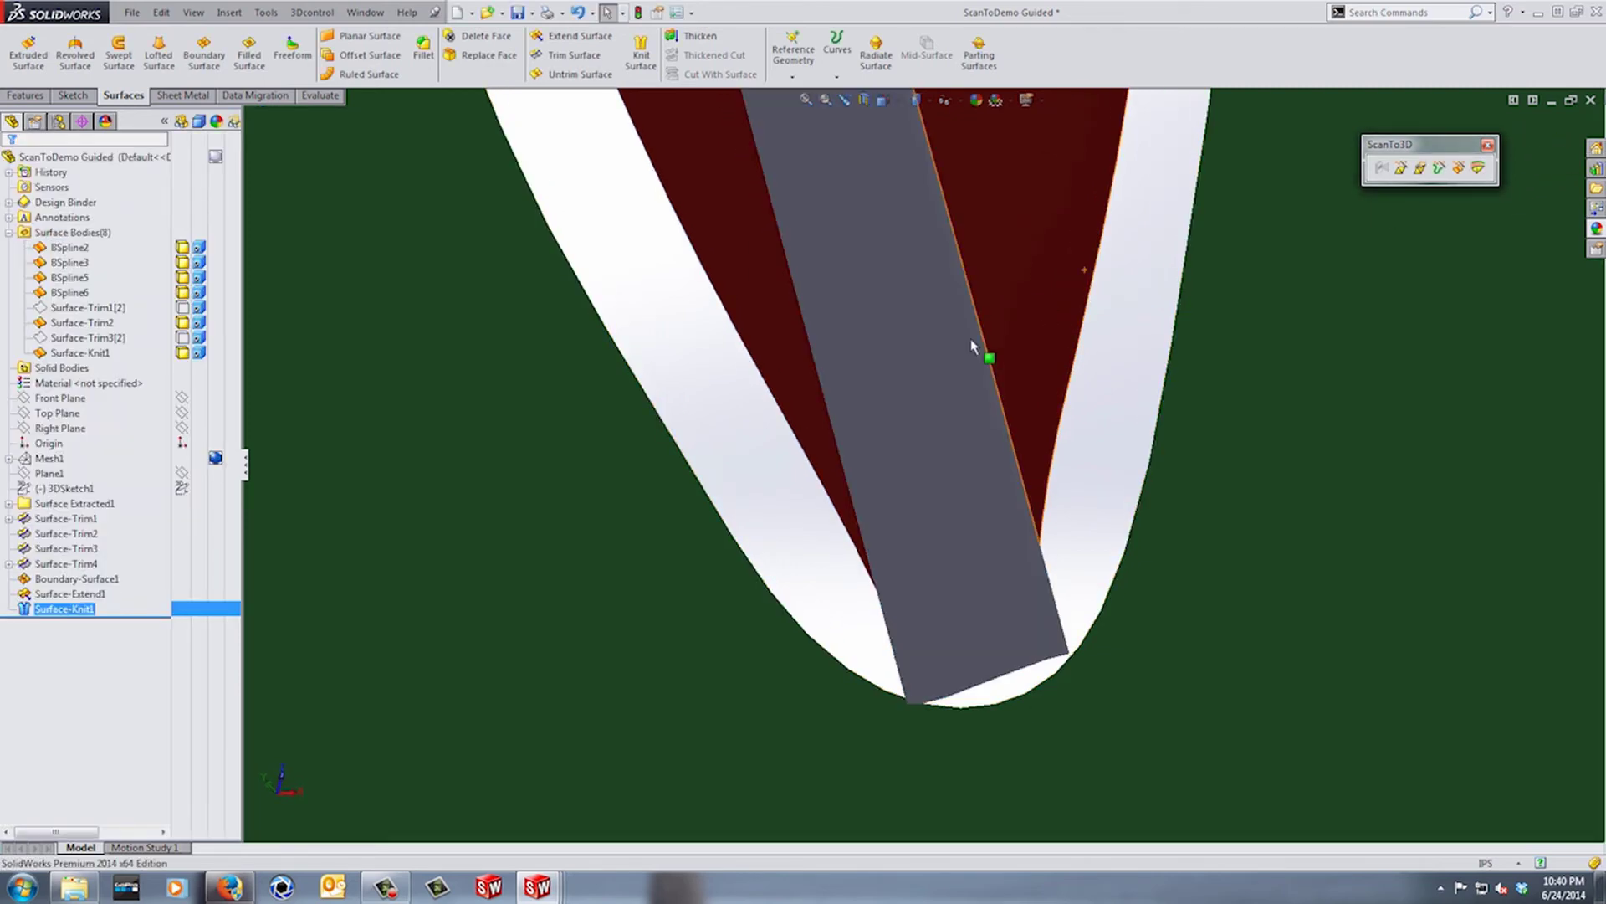
# - Start a new sketch on the Front Plane, viewed face-on at the scoop tip
pyautogui.click(72, 399)
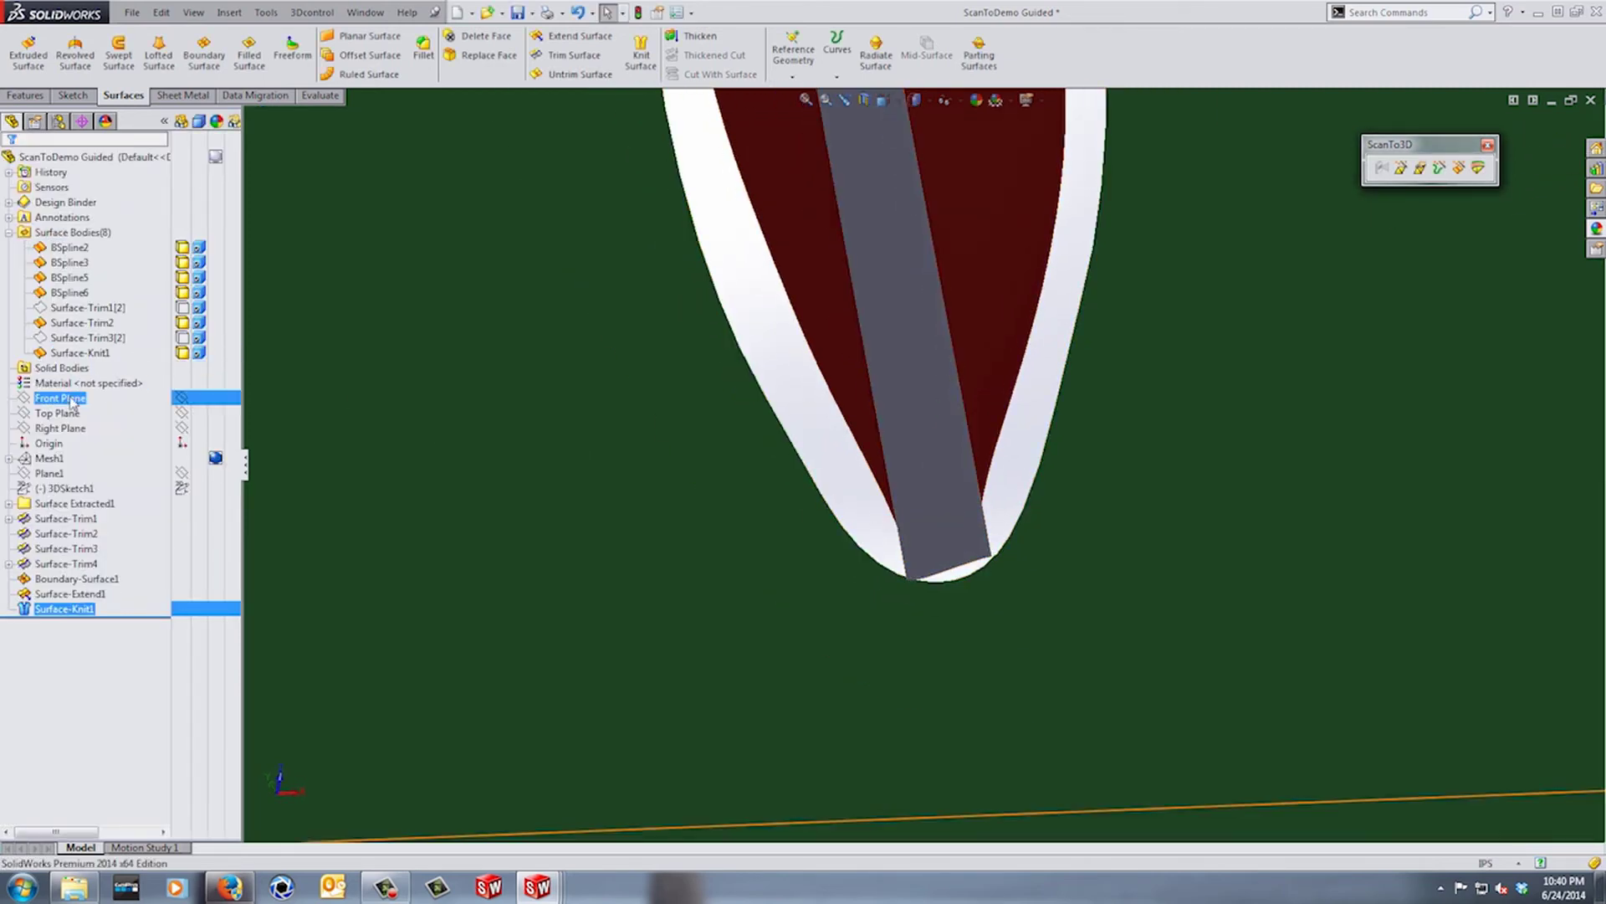
pyautogui.click(81, 378)
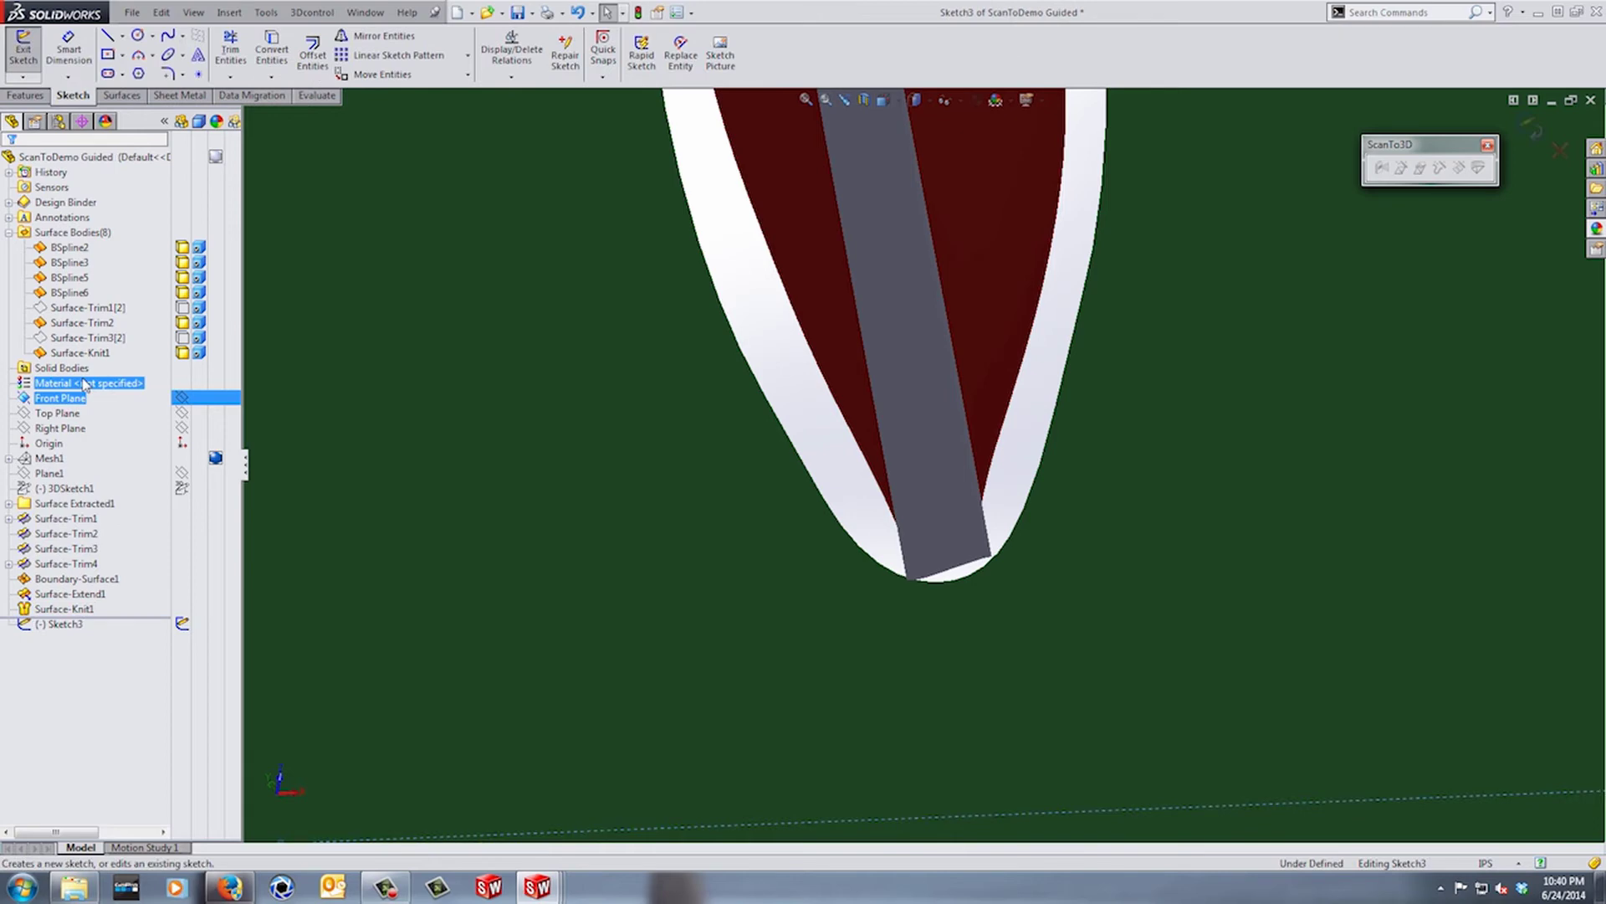
pyautogui.scroll(-5, 899, 545)
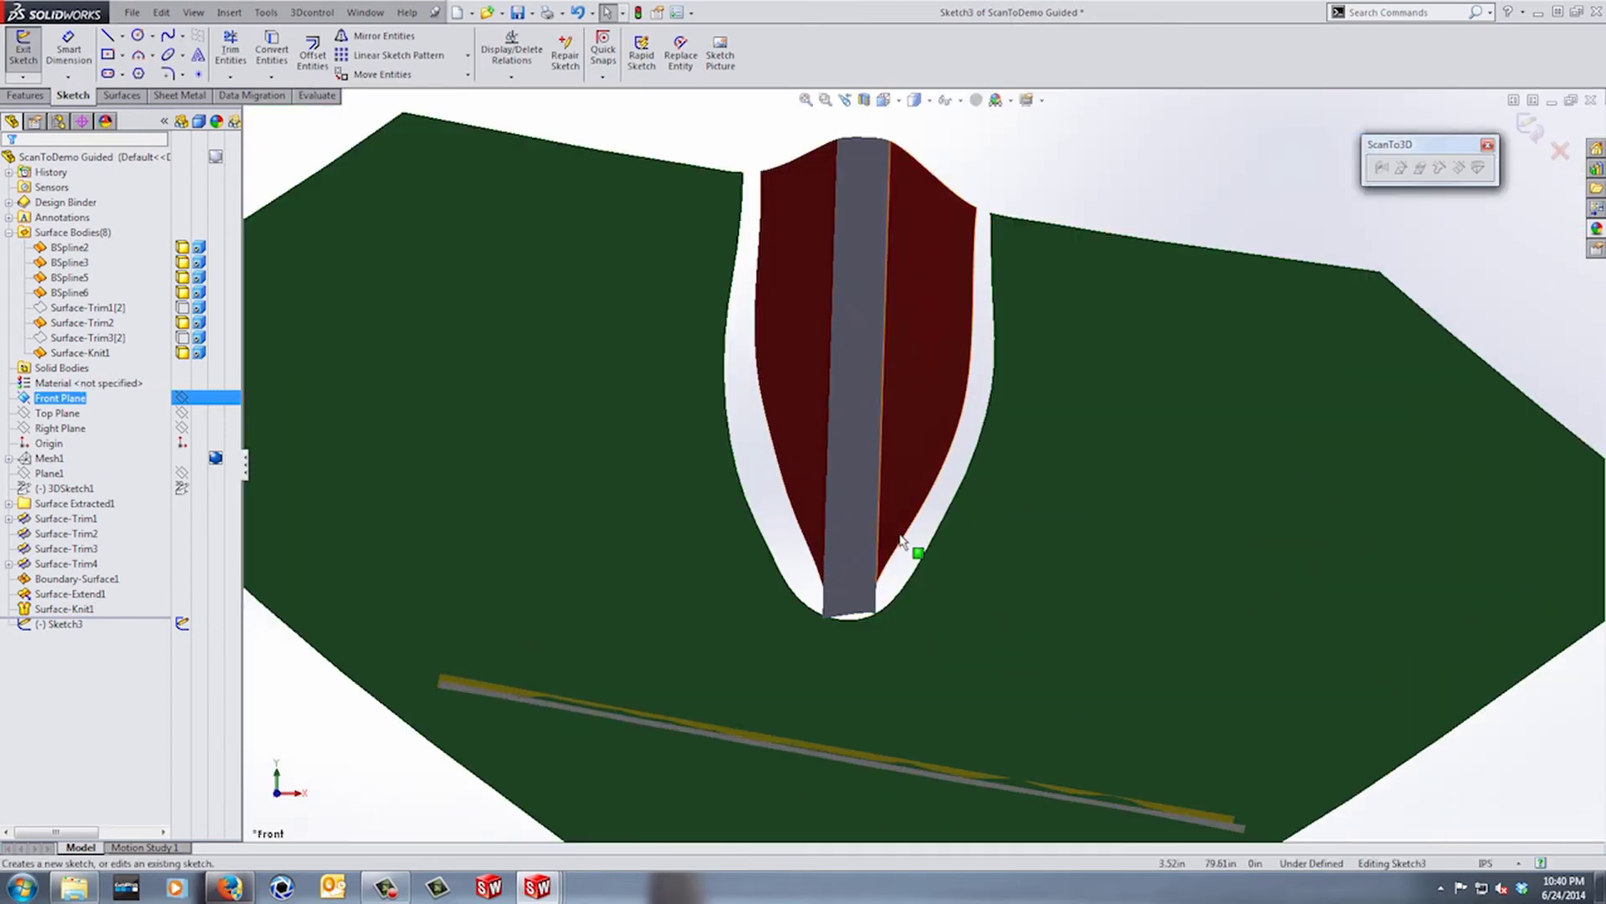
pyautogui.click(758, 573)
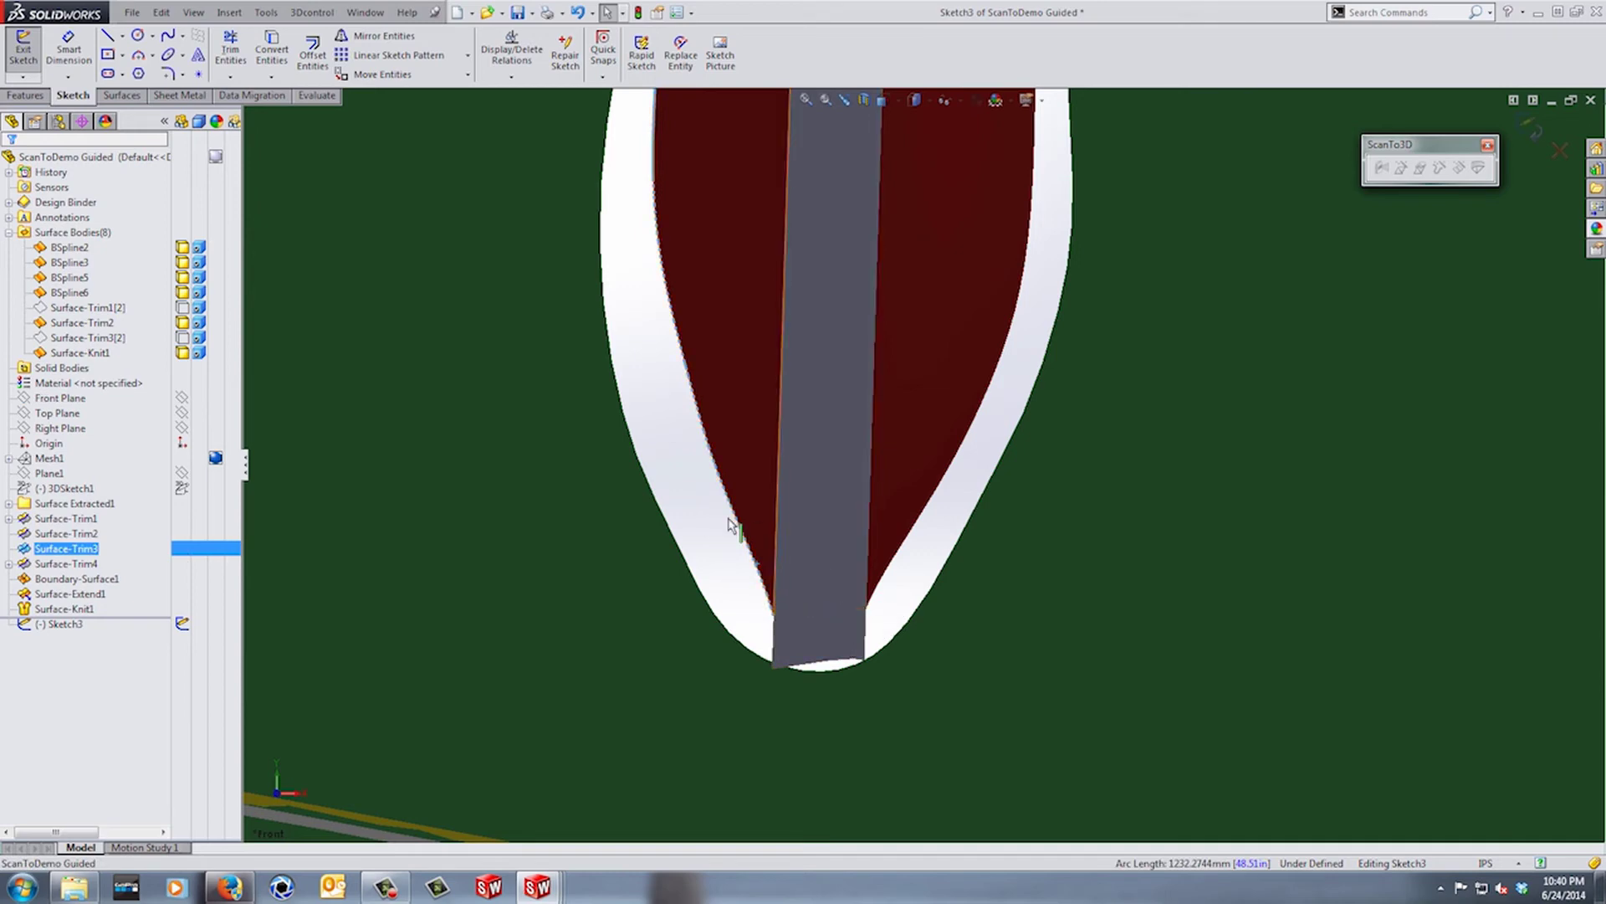
pyautogui.click(445, 230)
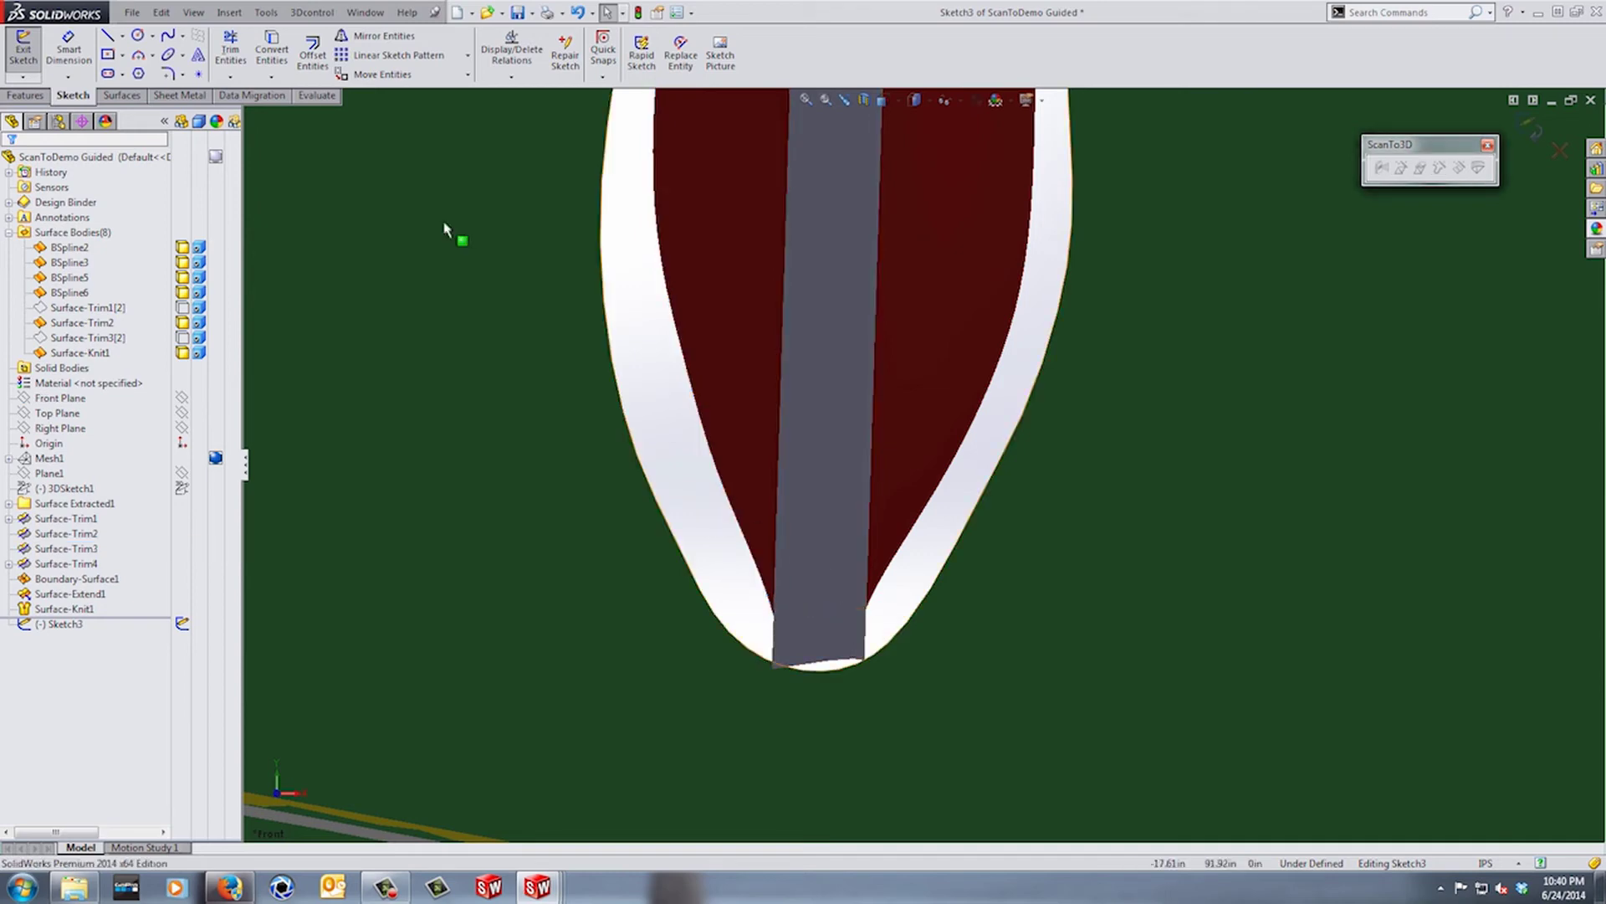
# - Draw a two-point spline about 4.9 in long across the extended strip between the trimmed edge ends, and bow it toward the tip
pyautogui.click(773, 615)
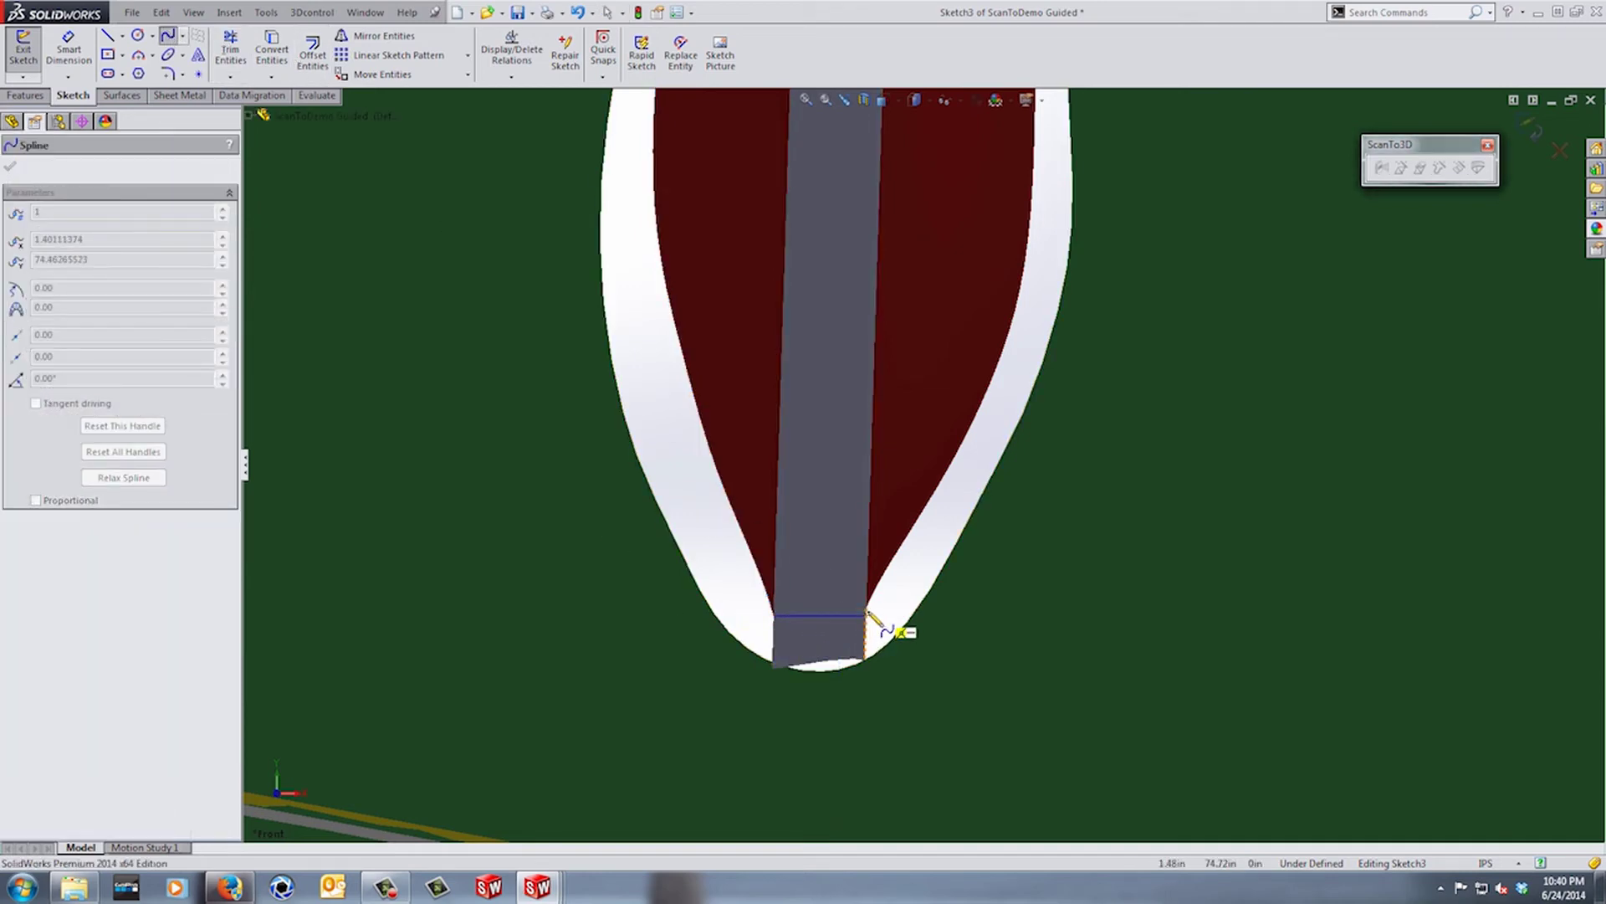
pyautogui.click(866, 607)
pyautogui.press('Escape')
pyautogui.click(858, 611)
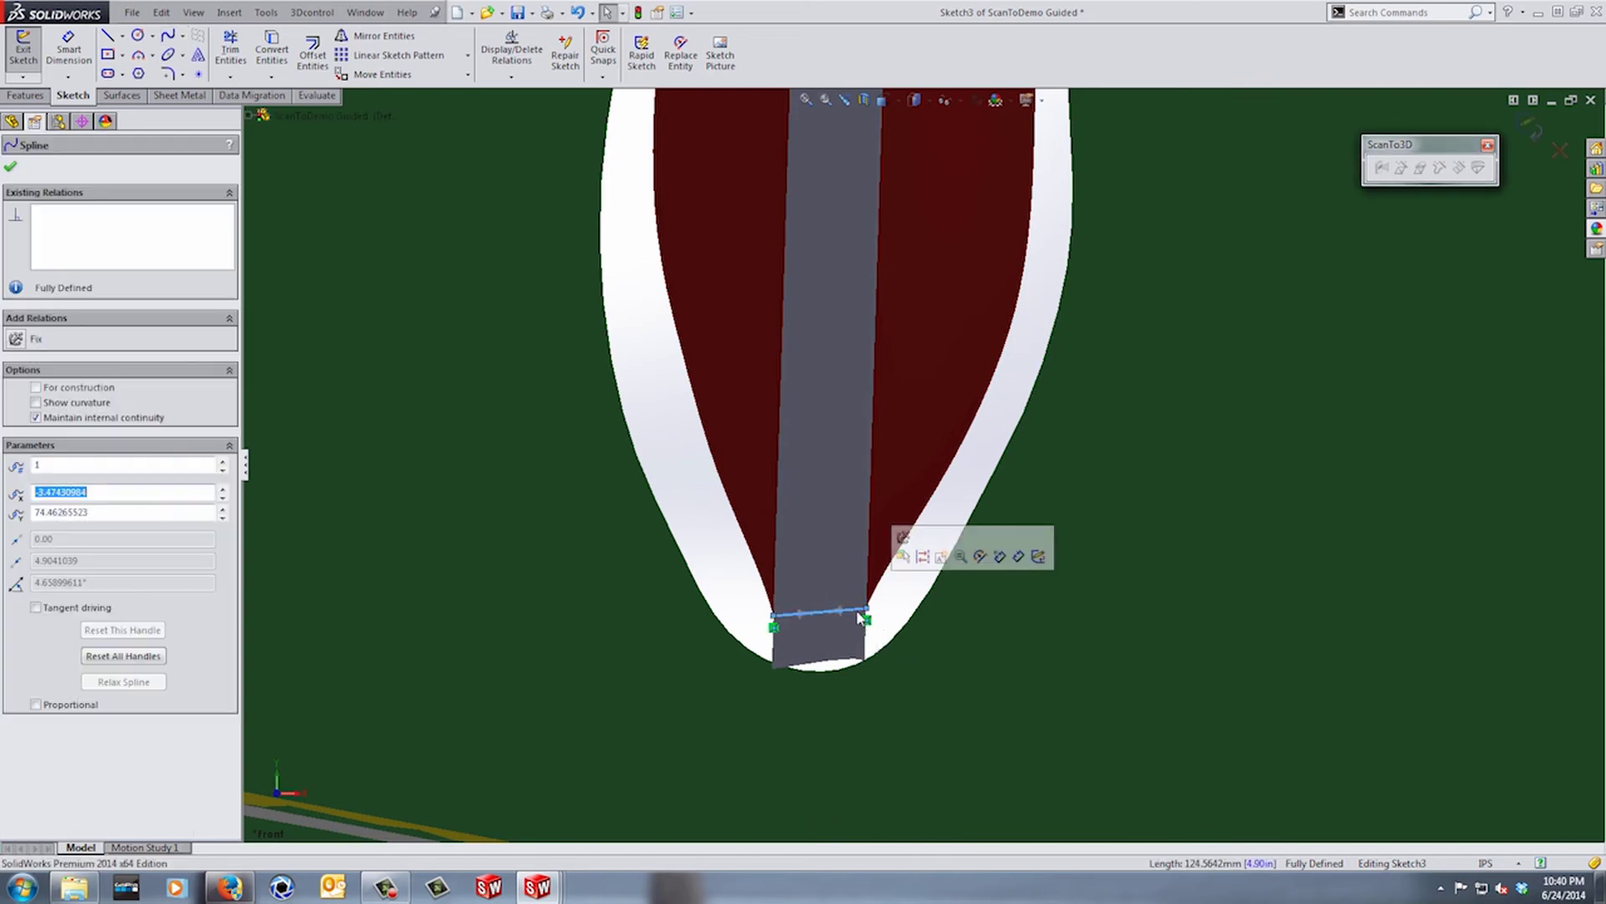
pyautogui.moveTo(843, 615); pyautogui.dragTo(844, 641)
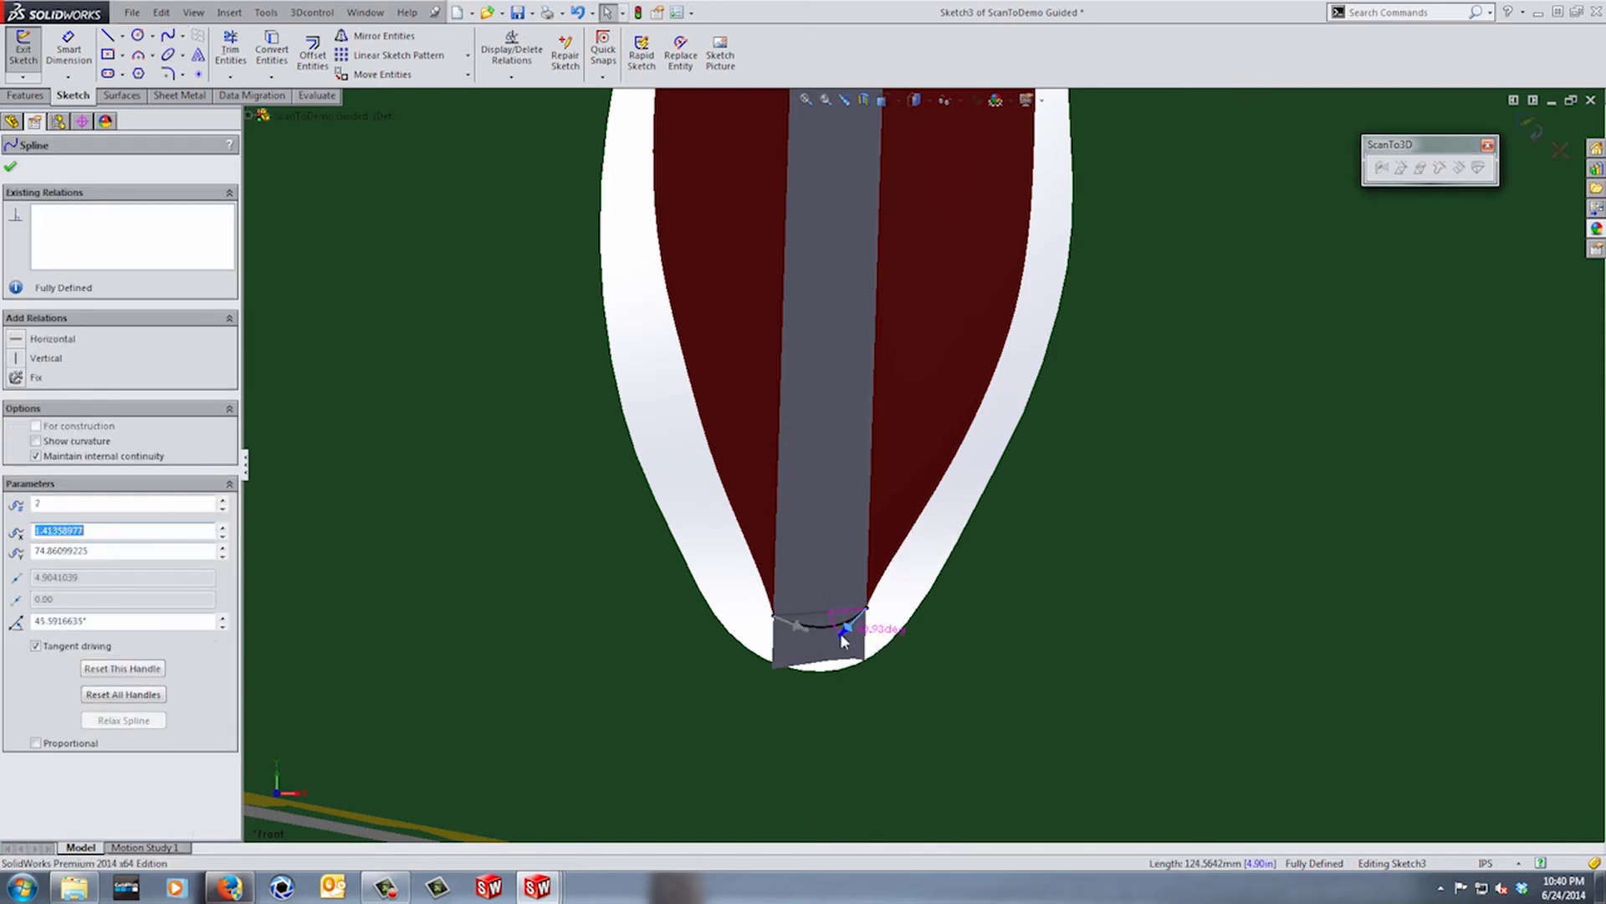
# - Try to make the spline's end handle tangent to the adjacent trimmed surface edge, and undo the relation
pyautogui.keyDown('ctrl'); pyautogui.click(880, 596); pyautogui.keyUp('ctrl')
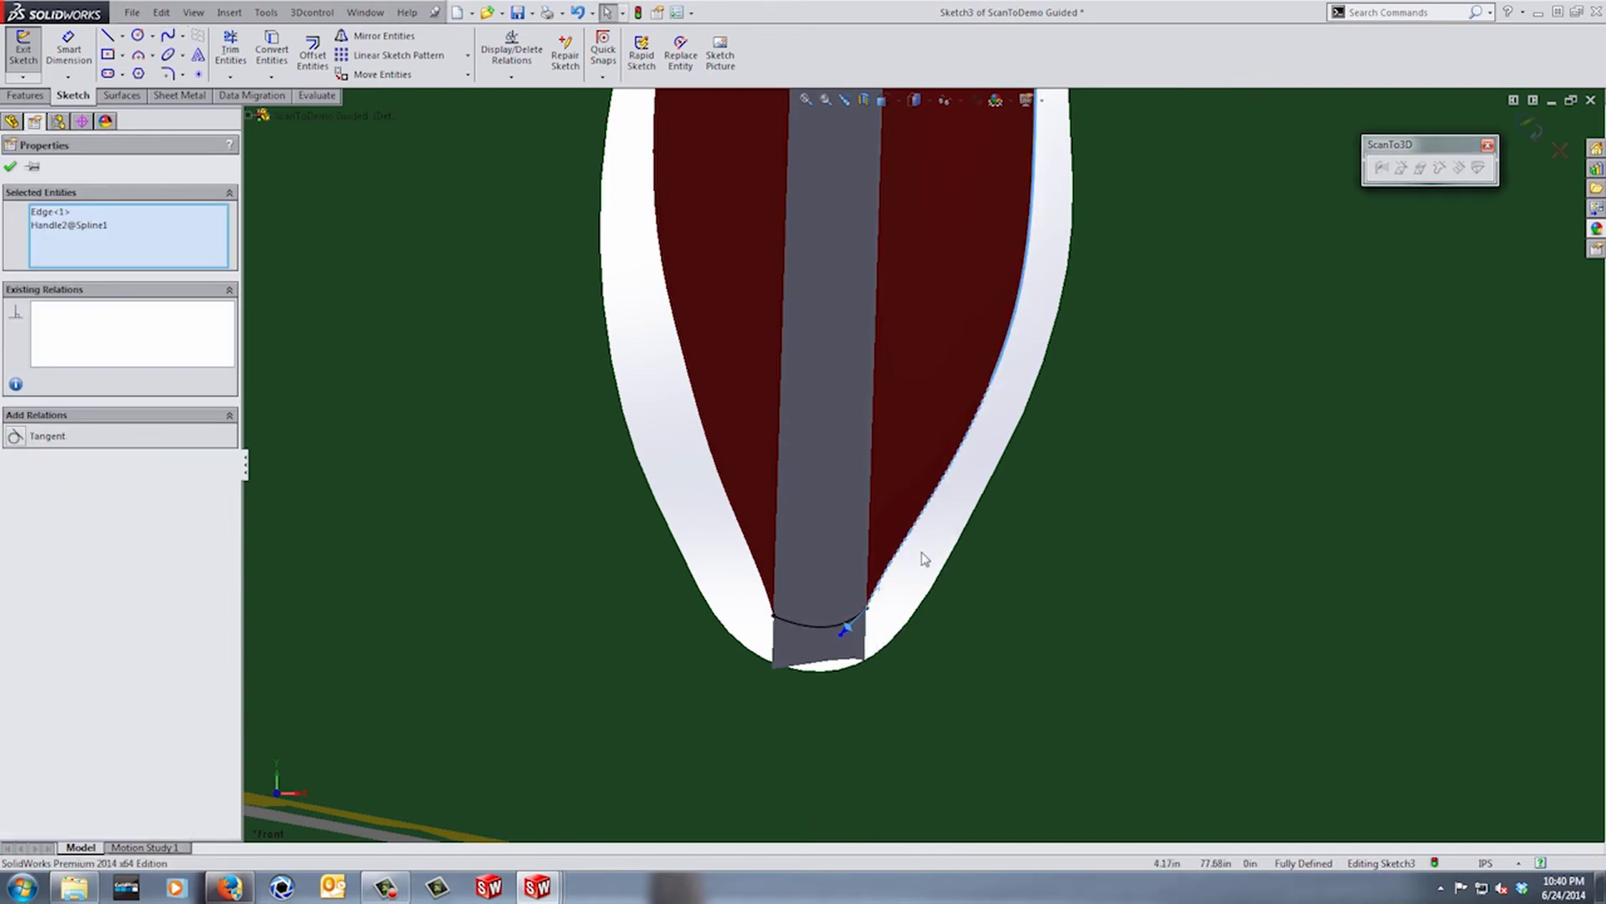
pyautogui.click(23, 436)
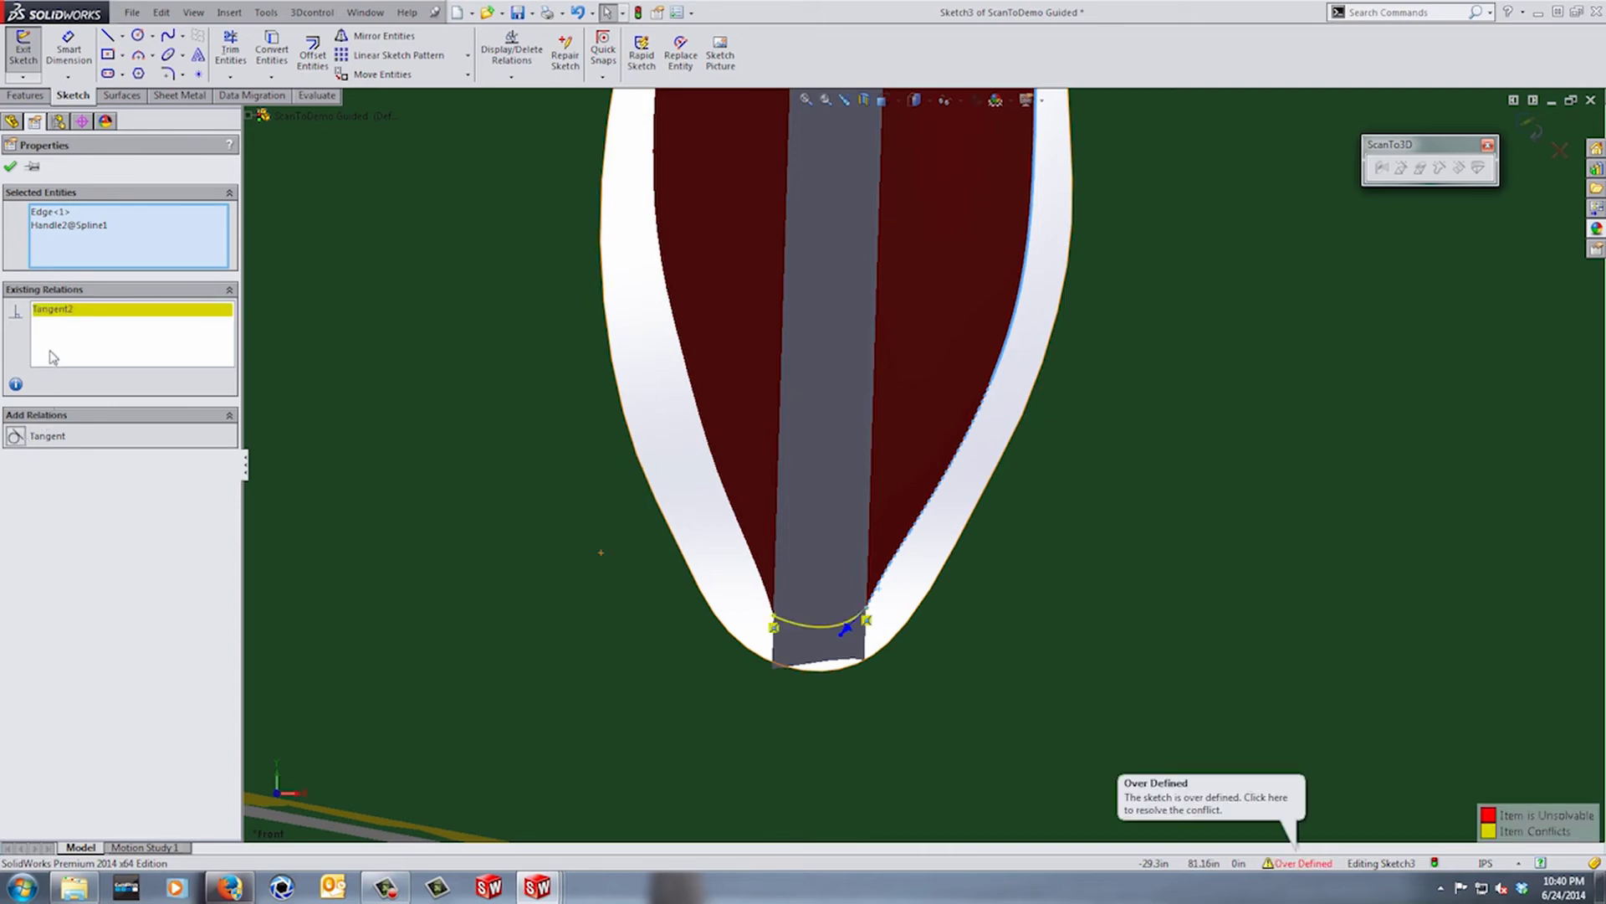
pyautogui.hotkey('ctrl', 'z')
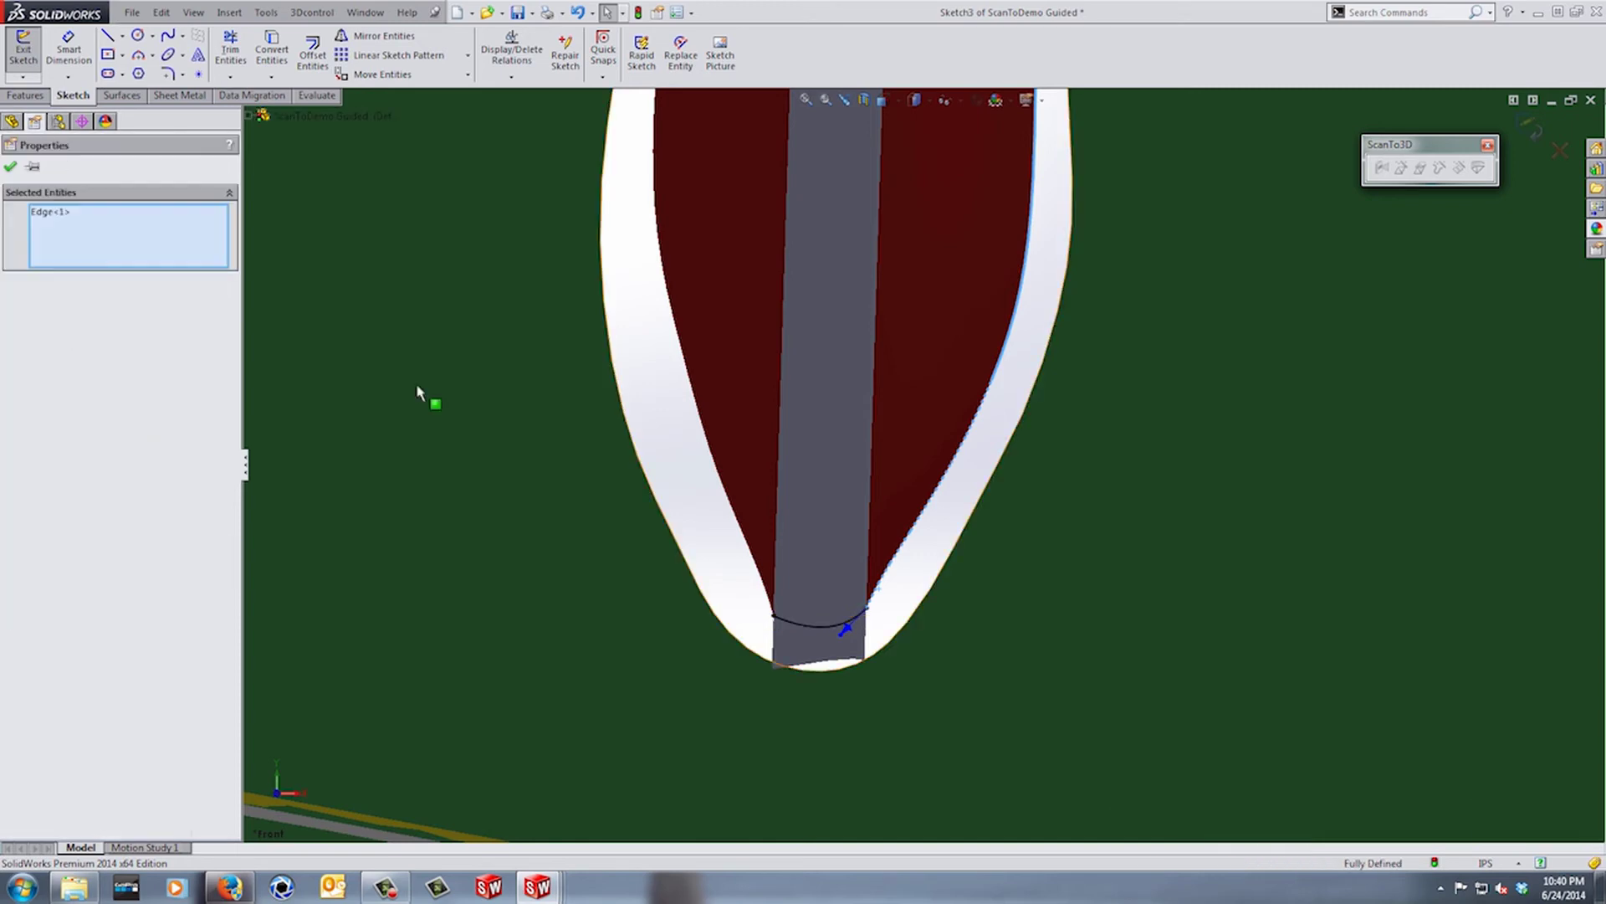
pyautogui.press('Escape')
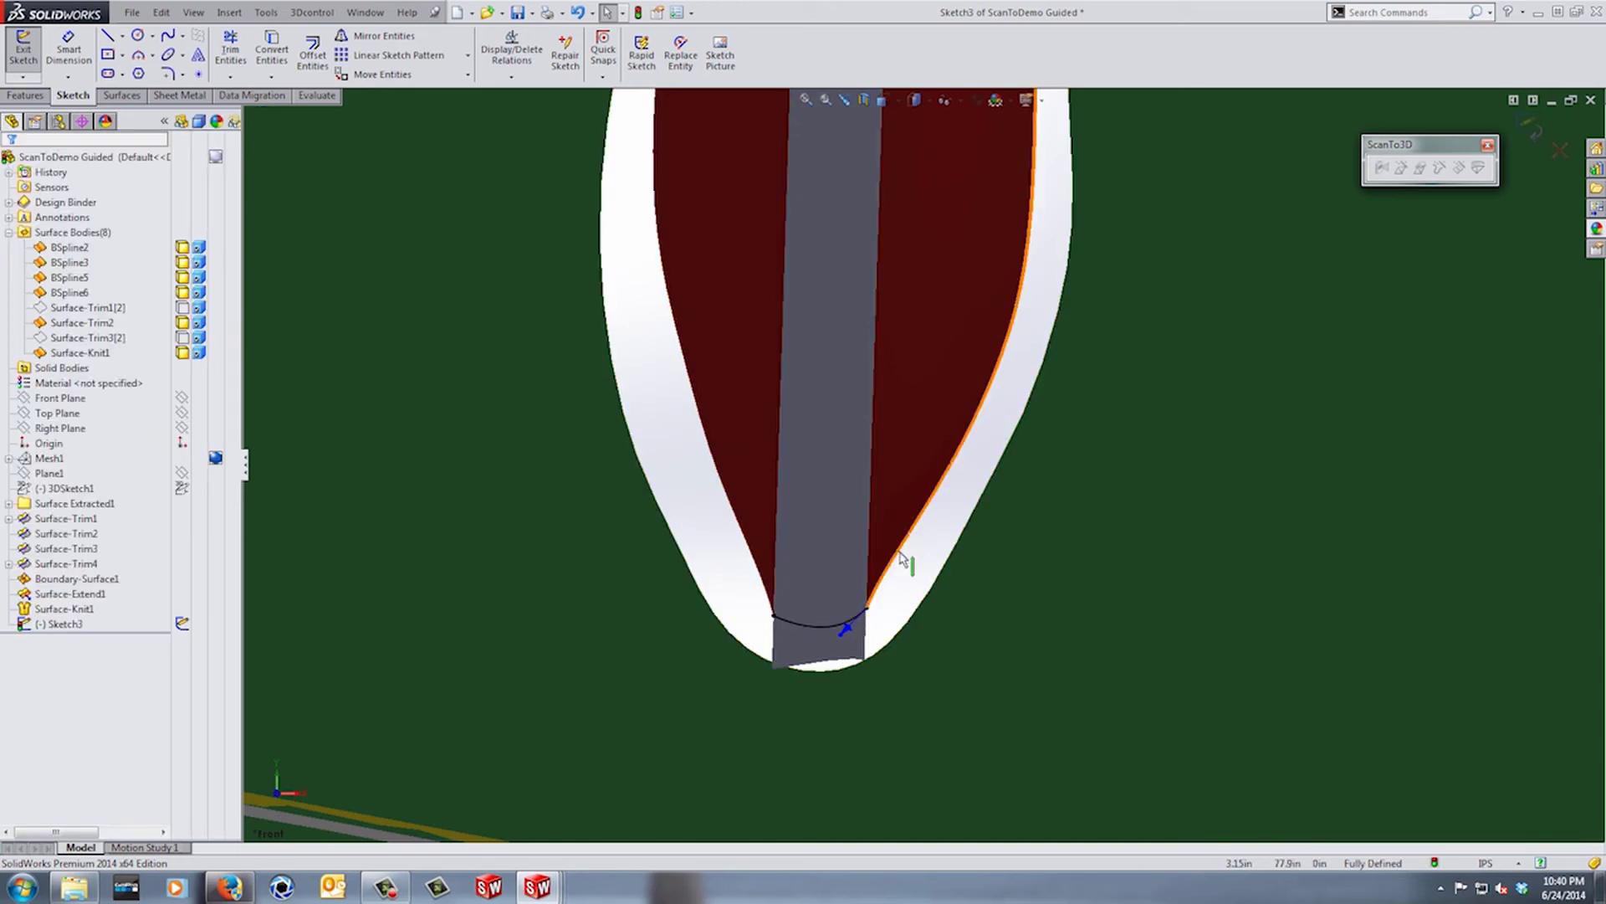
# - Convert the outer edges of both trimmed side surfaces into sketch entities
pyautogui.click(276, 65)
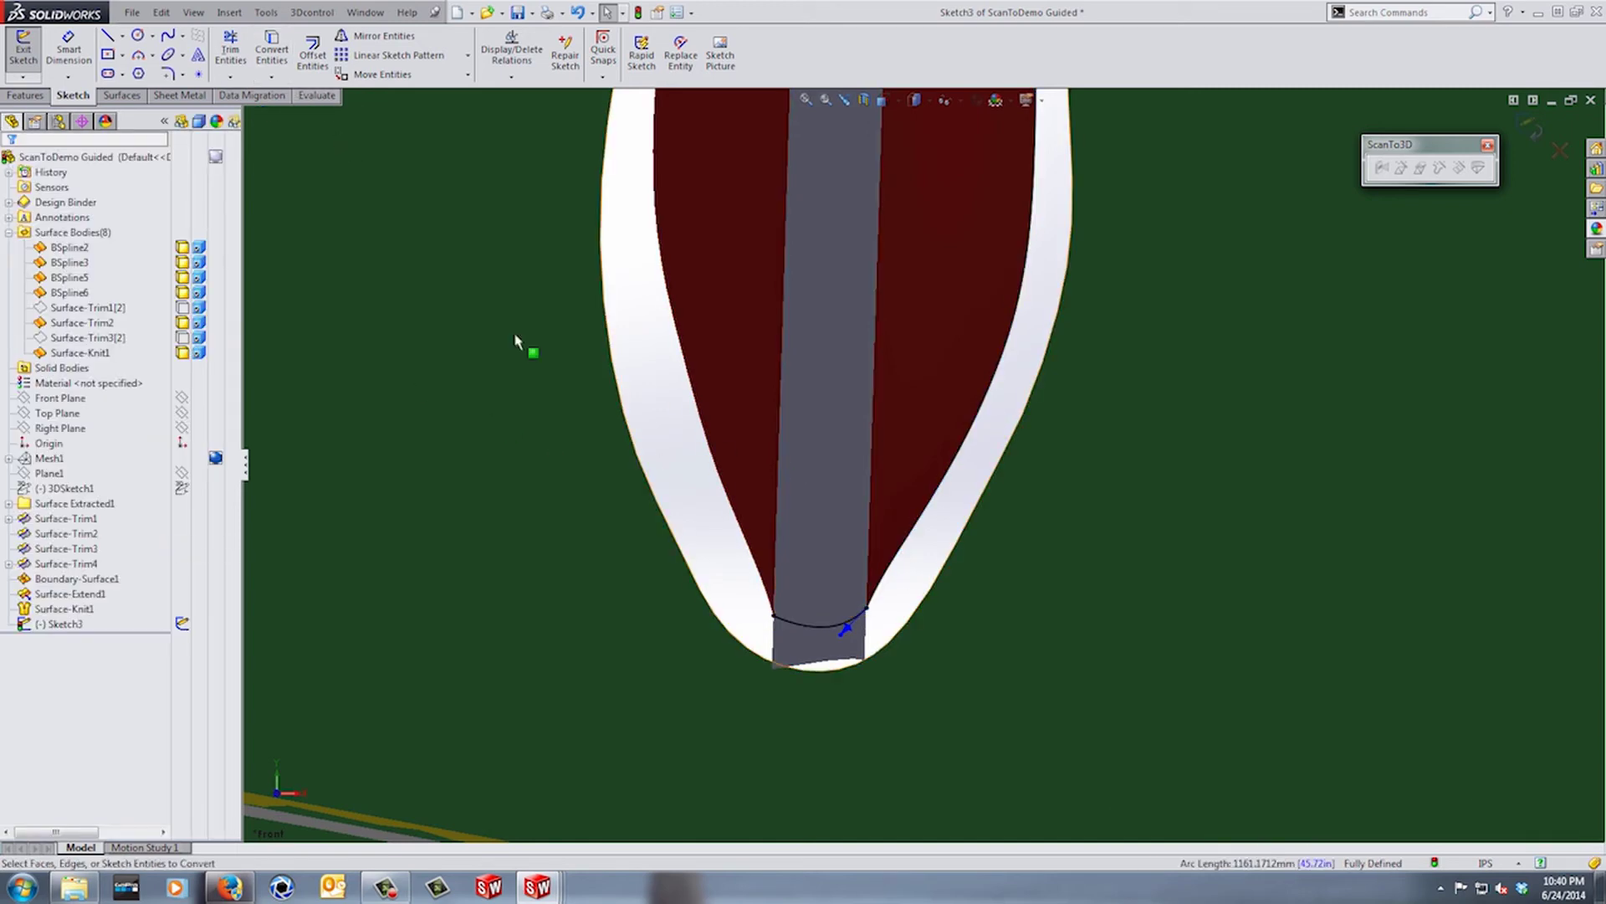
pyautogui.click(736, 529)
pyautogui.click(274, 60)
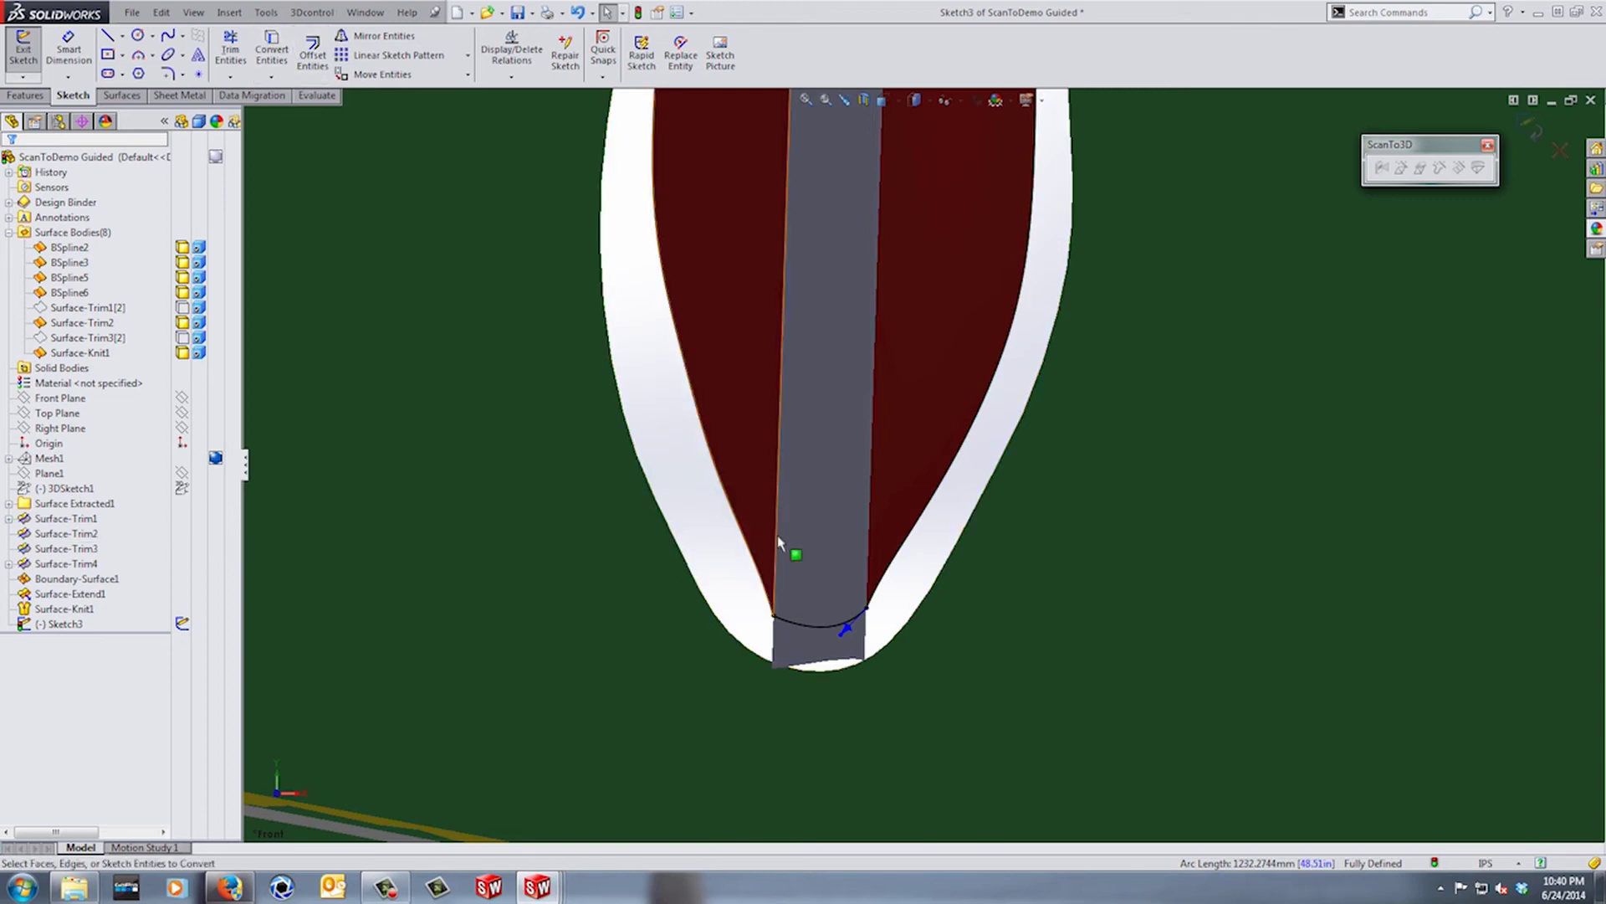
# - Make both end handles of the tip spline tangent to the adjacent converted side edges and finish the sketch
pyautogui.click(796, 629)
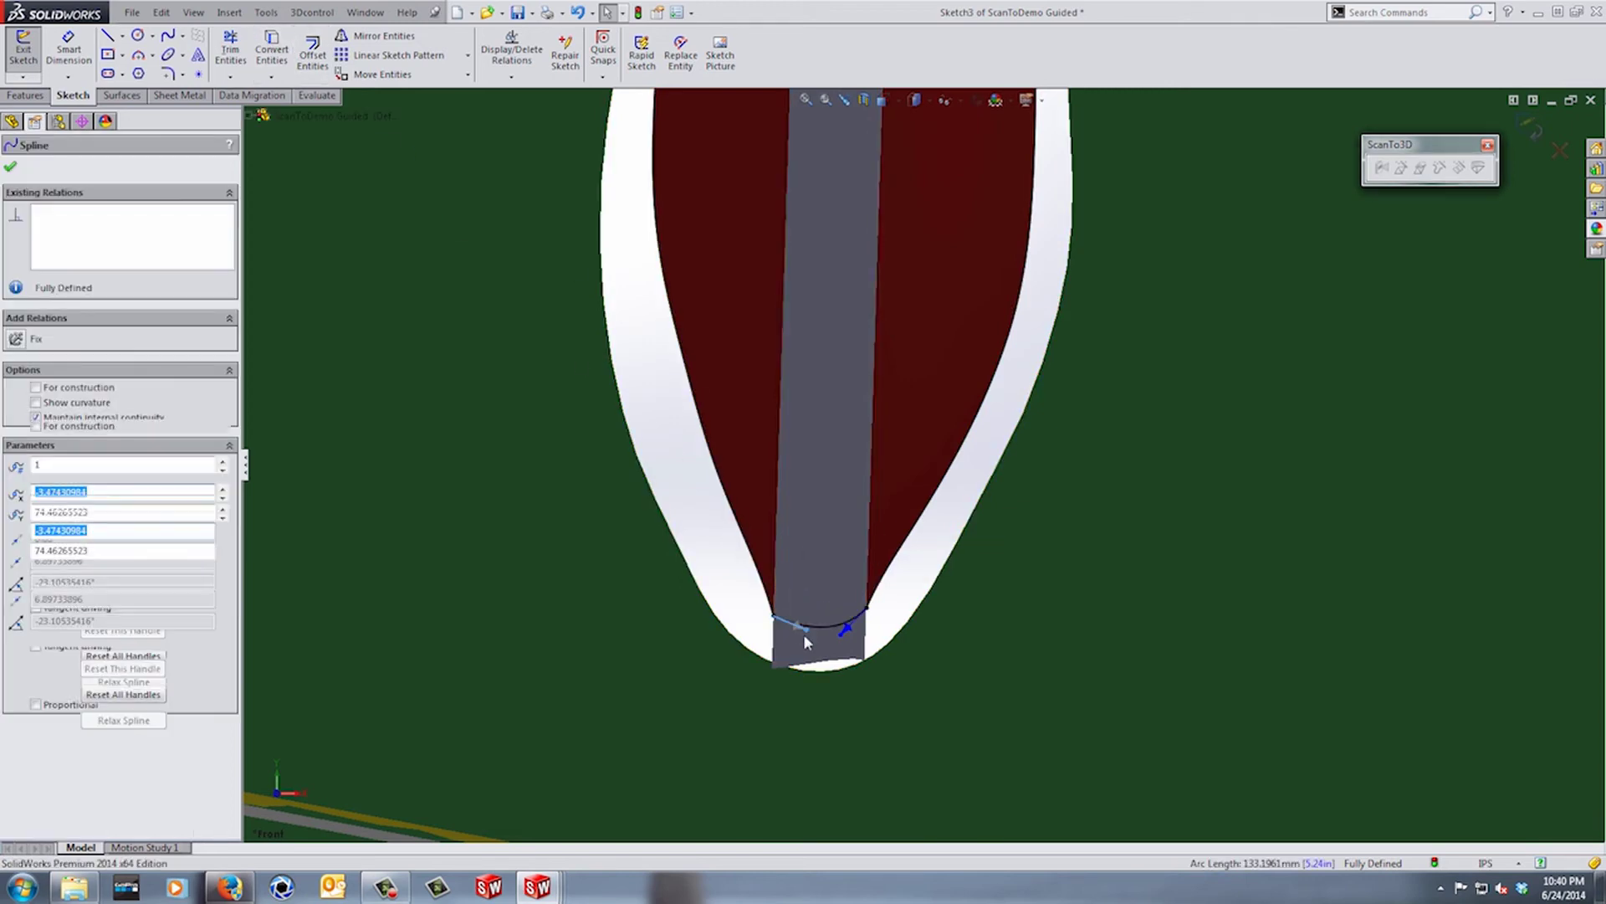
pyautogui.keyDown('ctrl'); pyautogui.click(770, 593); pyautogui.keyUp('ctrl')
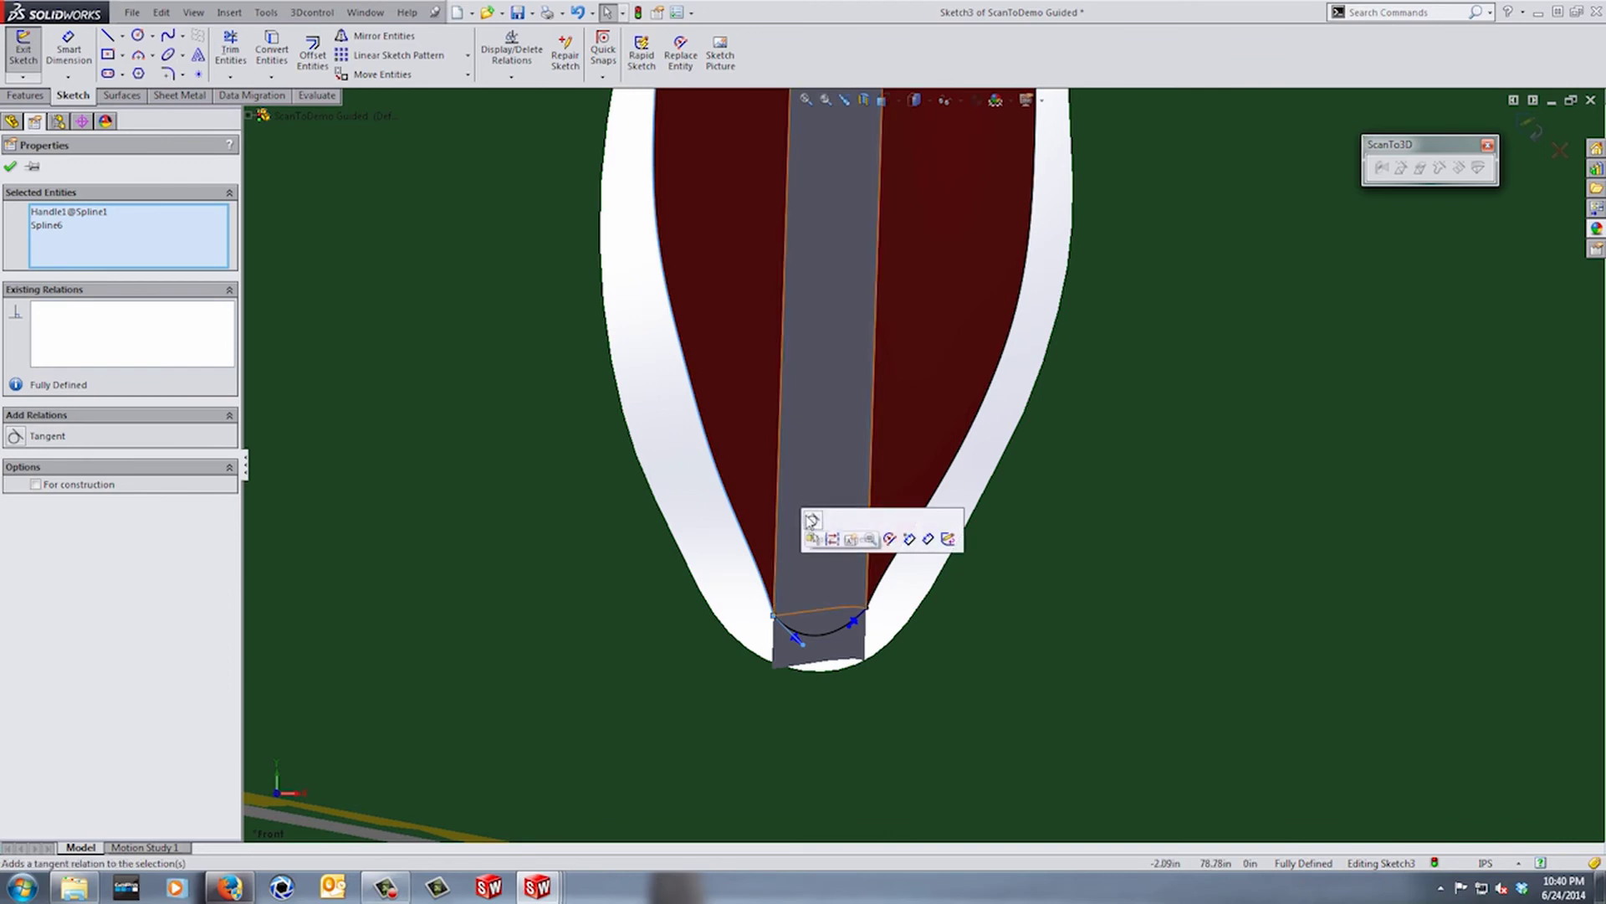
pyautogui.click(810, 520)
pyautogui.press('Escape')
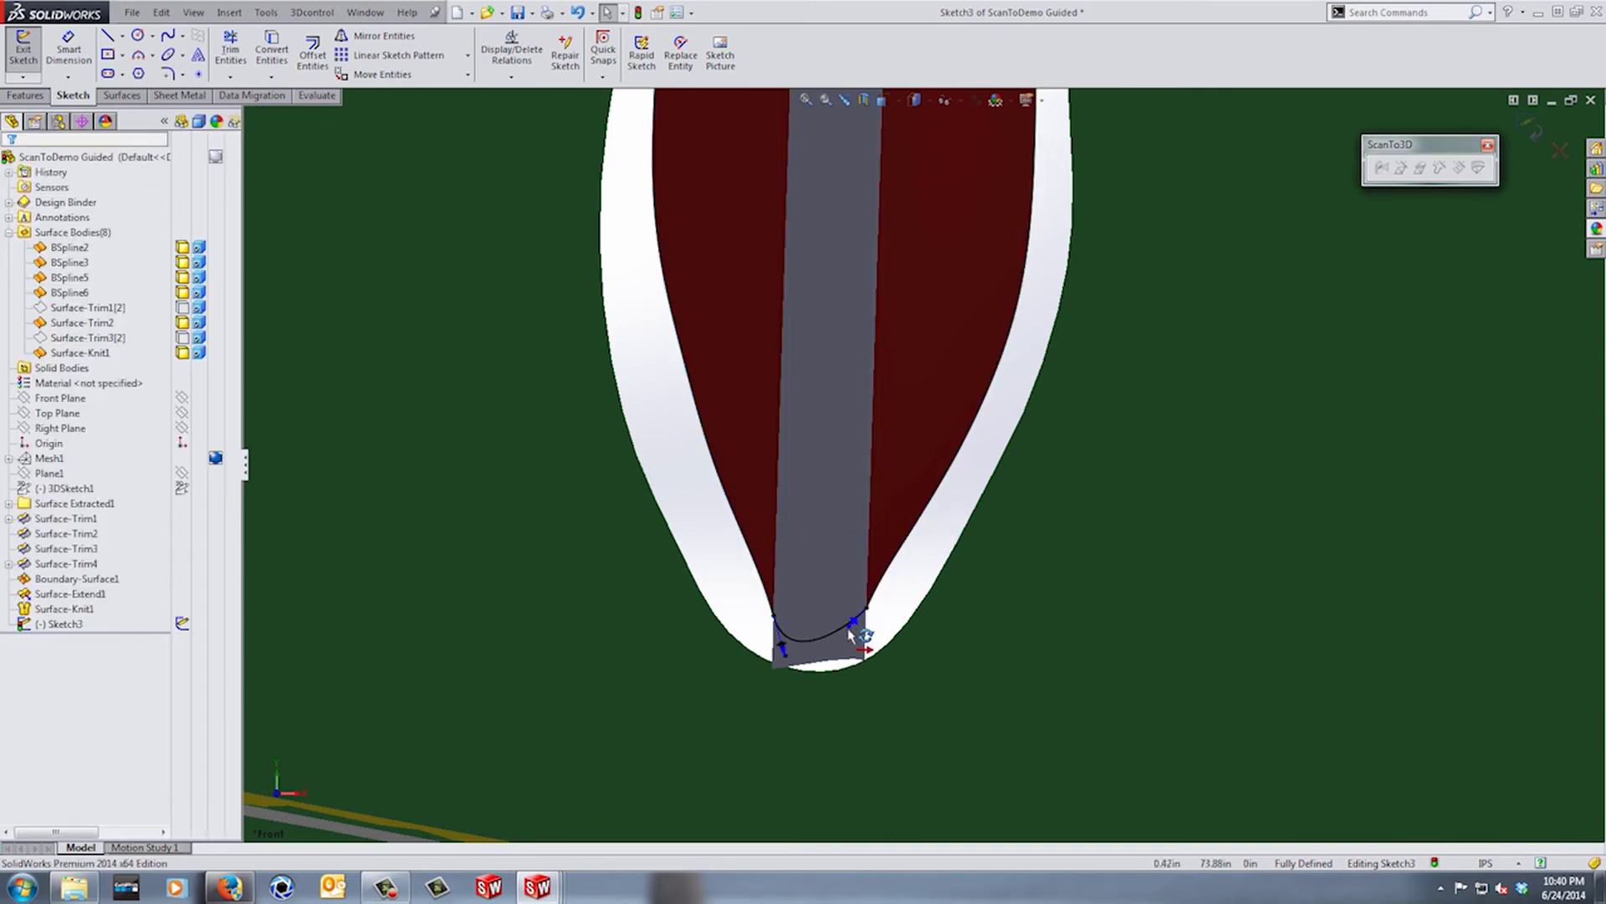
pyautogui.click(851, 633)
pyautogui.keyDown('ctrl'); pyautogui.click(881, 610); pyautogui.keyUp('ctrl')
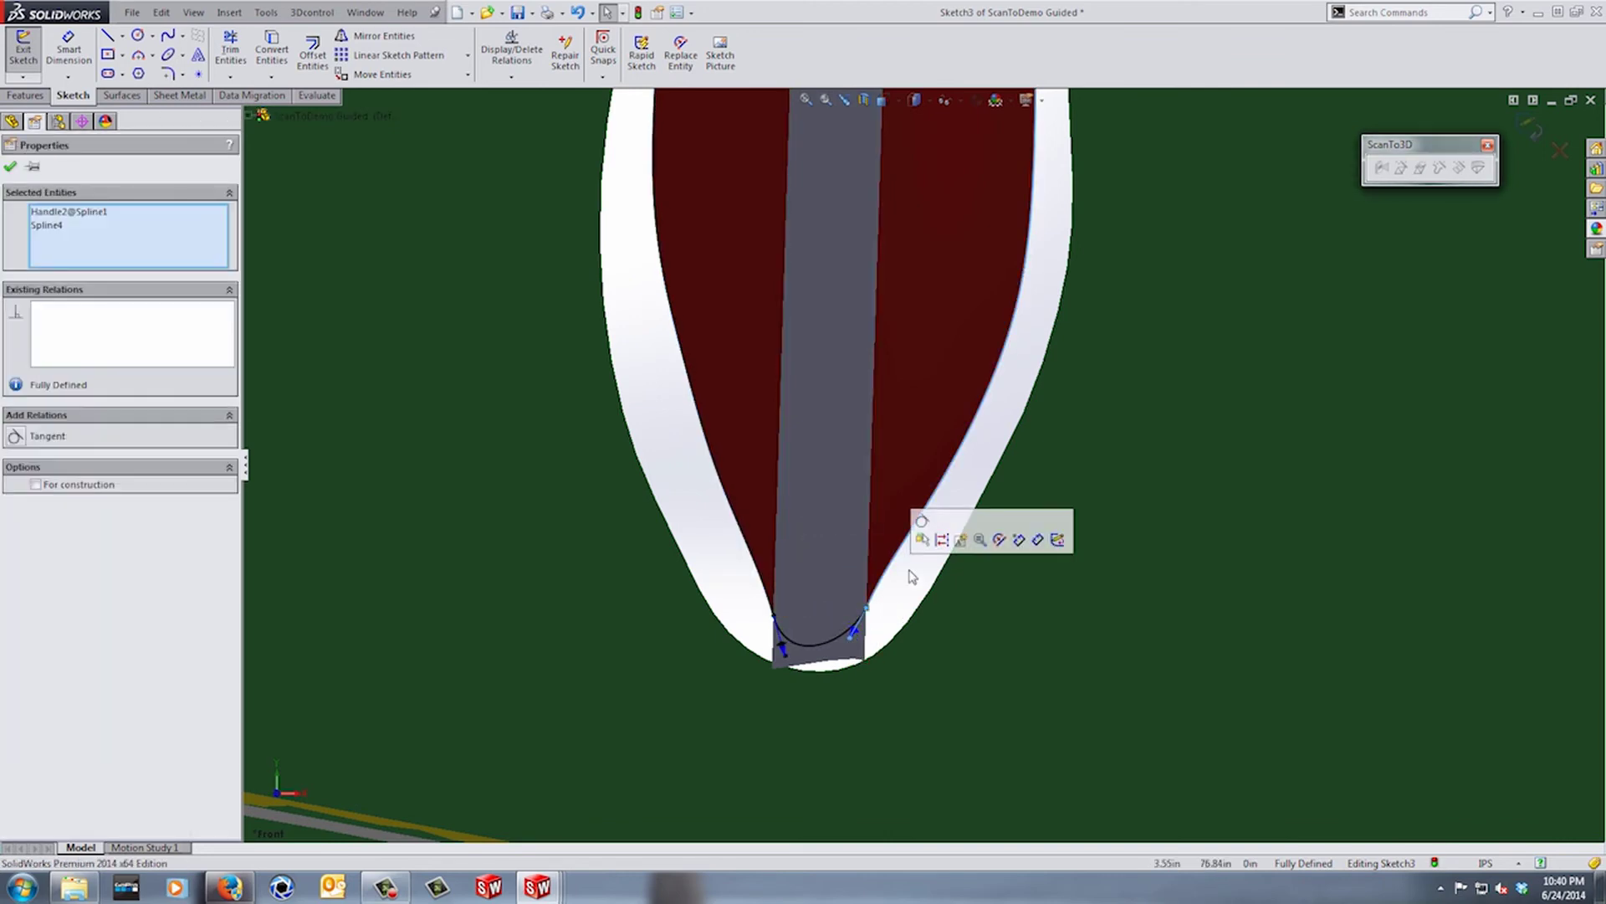
pyautogui.click(923, 523)
pyautogui.click(917, 604)
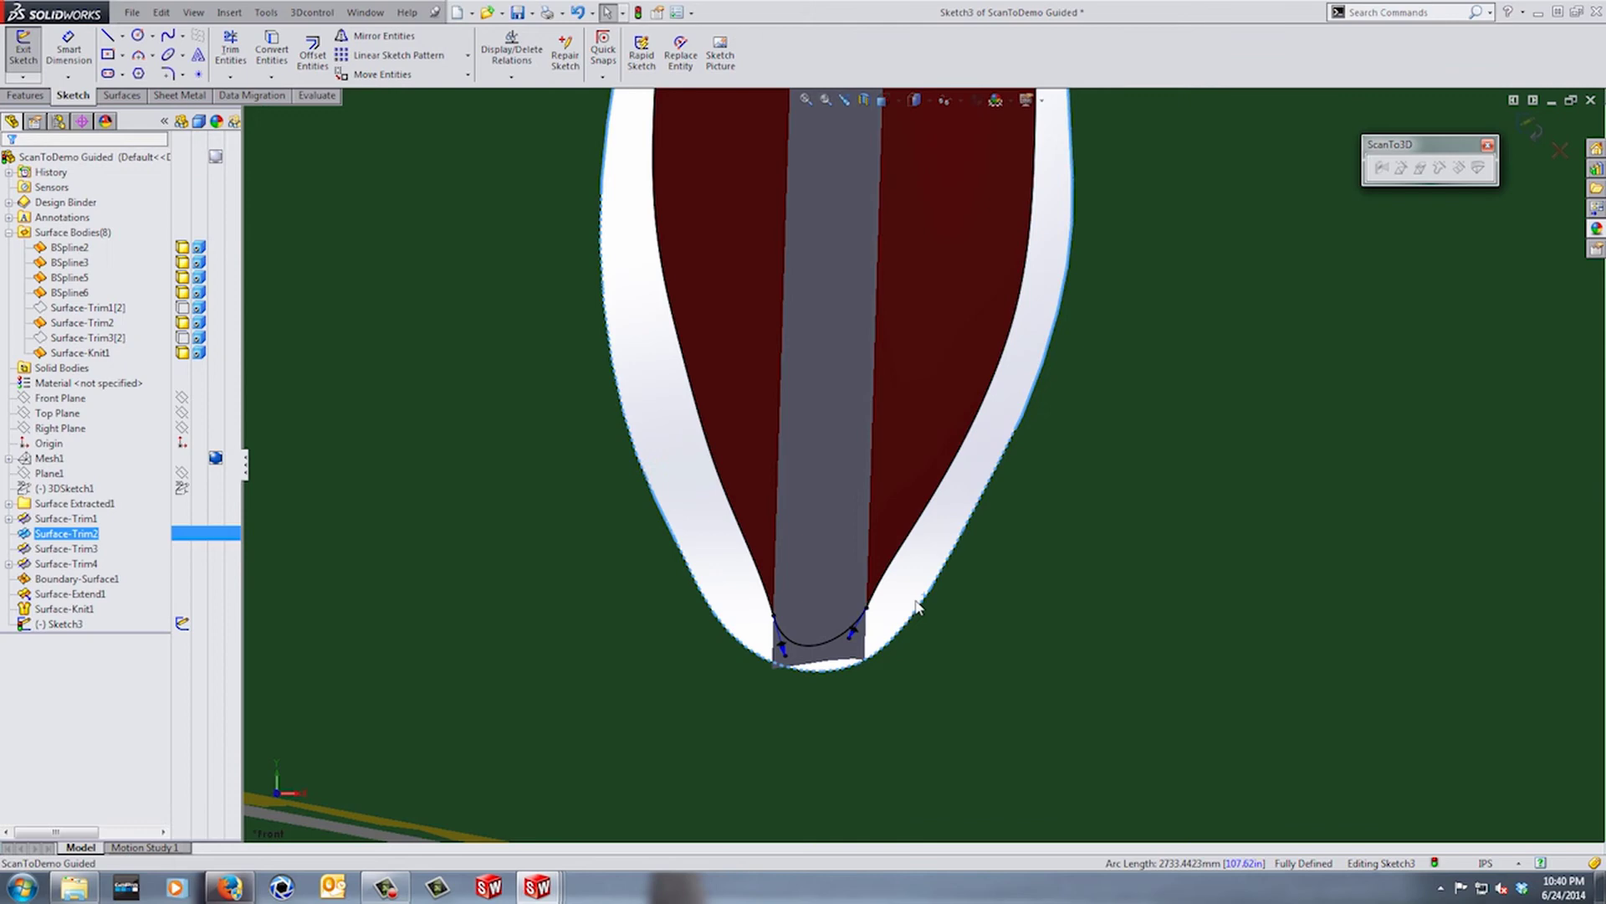
pyautogui.click(793, 645)
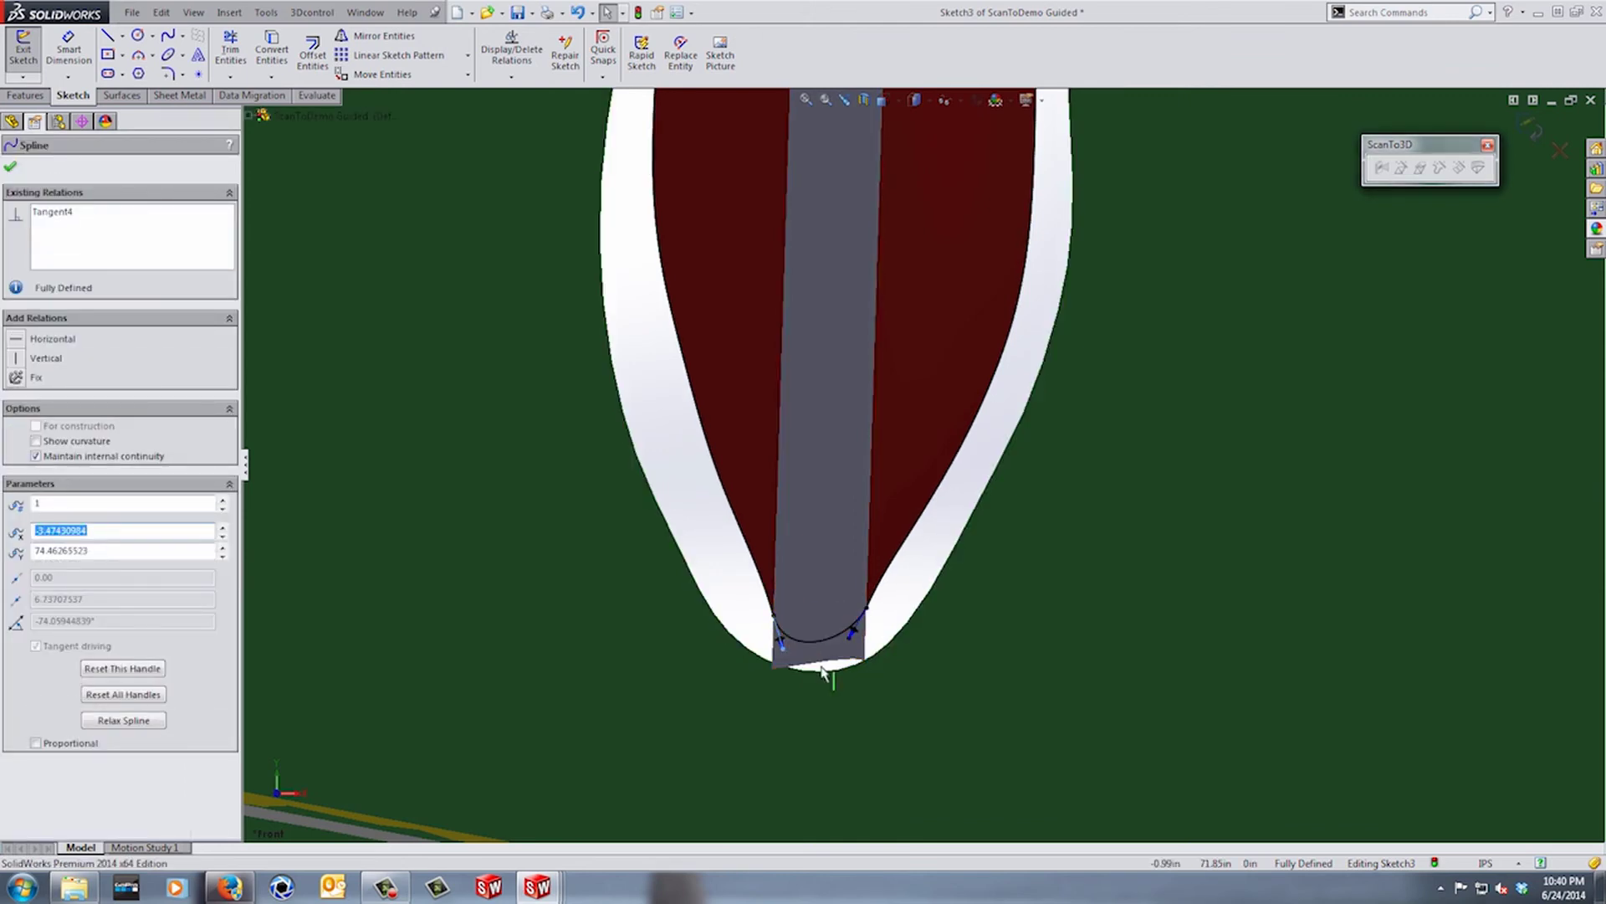
pyautogui.moveTo(824, 674); pyautogui.dragTo(817, 626, button='middle')
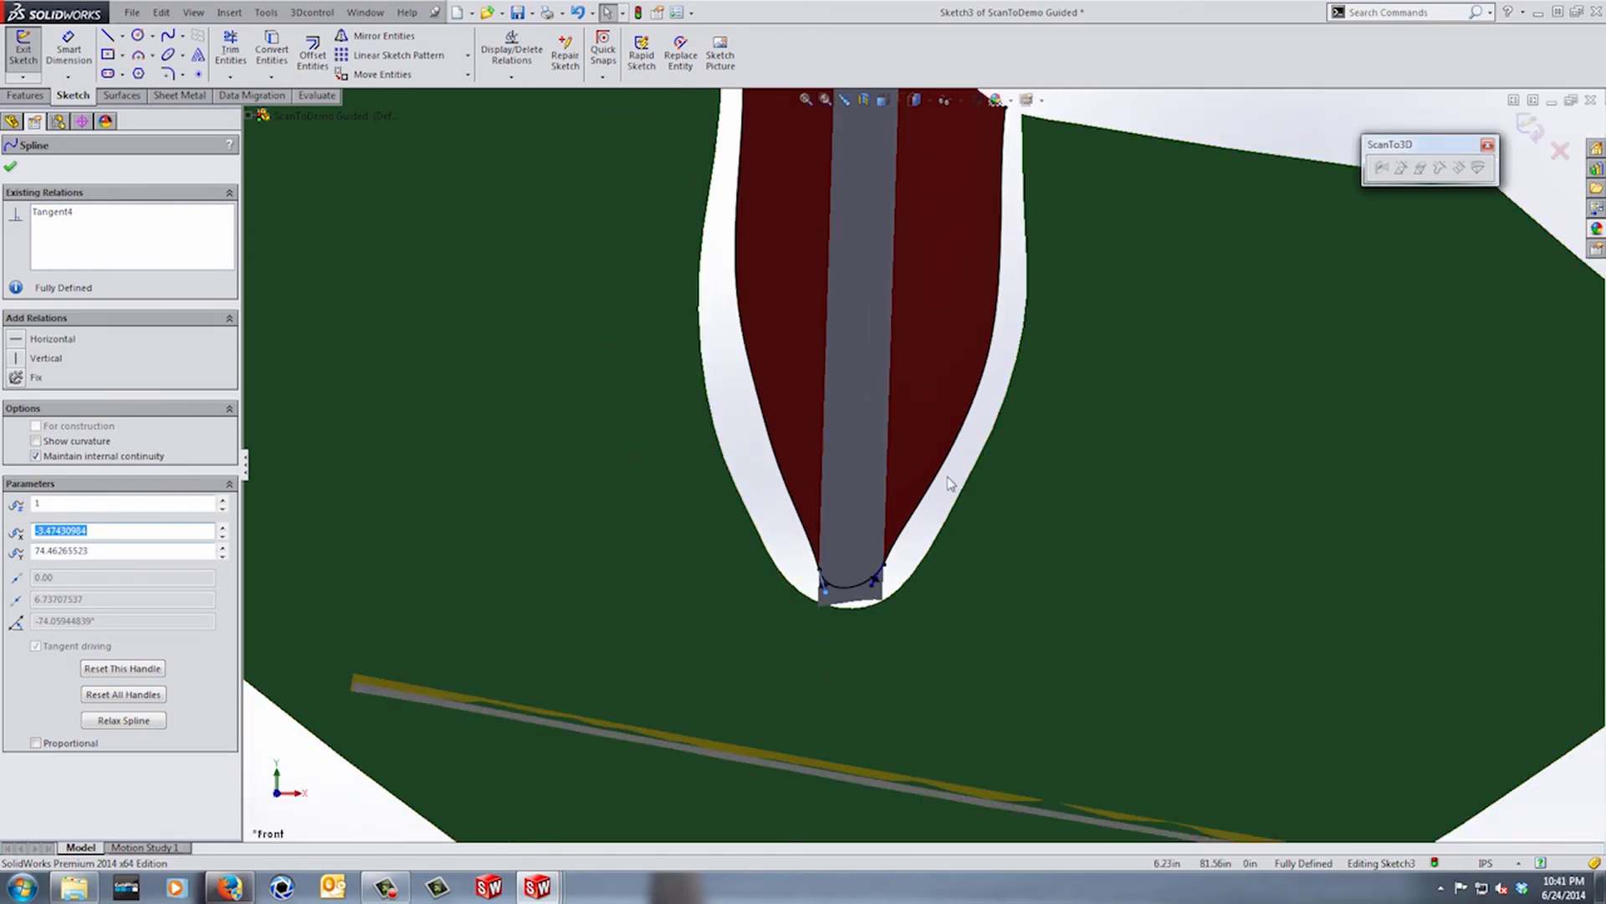
pyautogui.click(1530, 127)
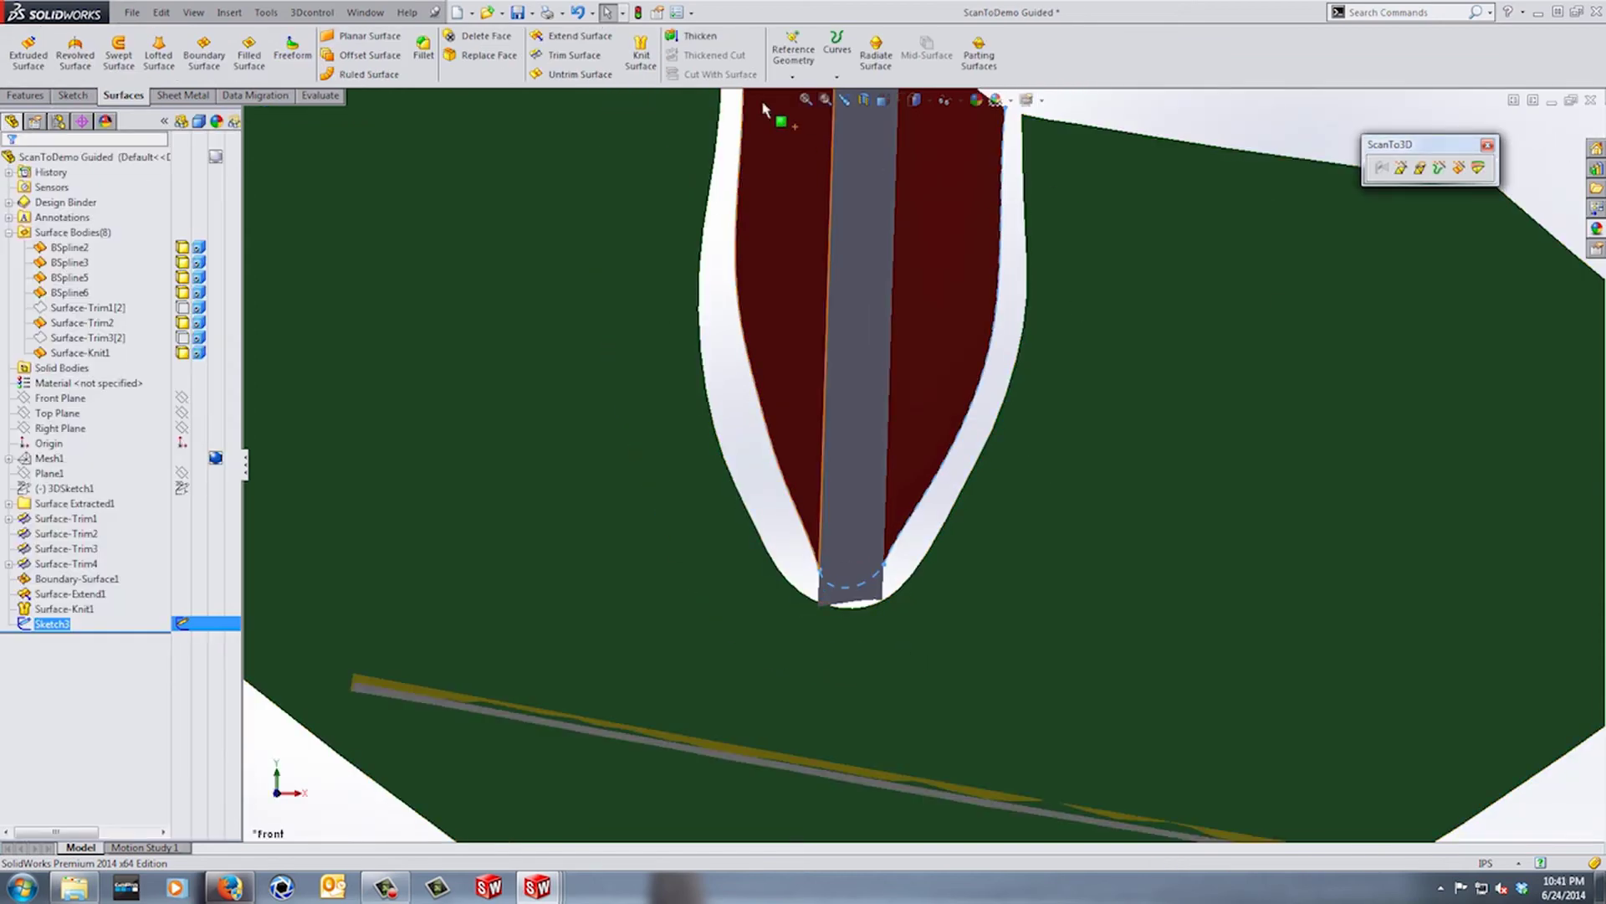
# - Trim the knitted scoop surface with the sketch, removing the strip portion that extends beyond the spline at the tip
pyautogui.click(584, 55)
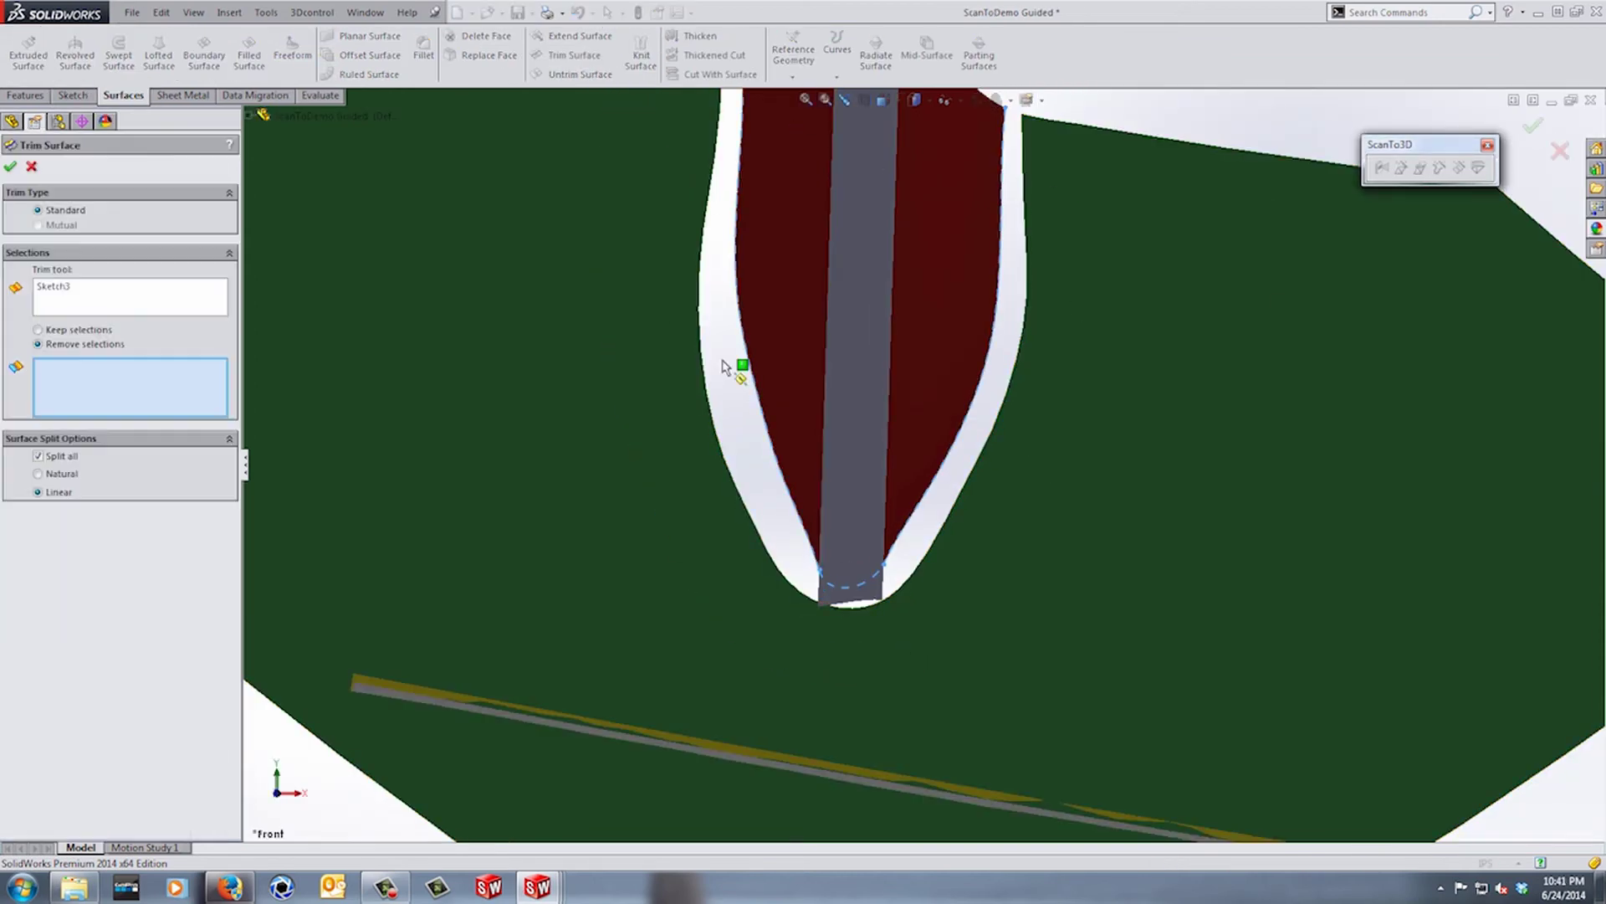
pyautogui.click(888, 599)
pyautogui.click(1533, 128)
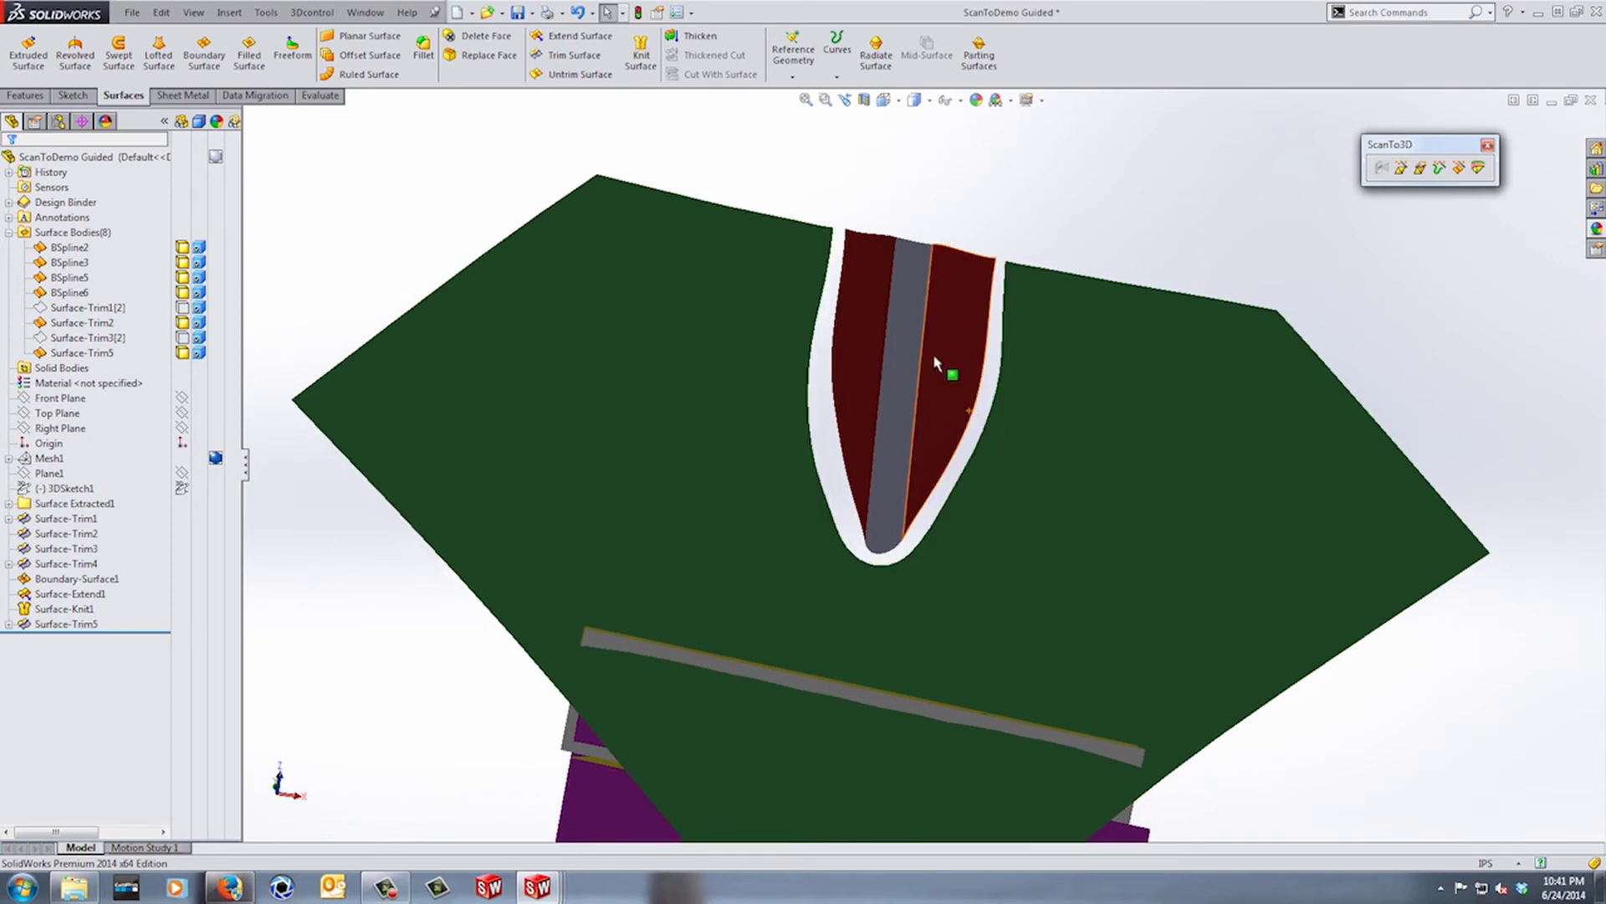
# - Save the part under the new file name ScanToDemo Guided2
pyautogui.click(532, 12)
pyautogui.click(569, 48)
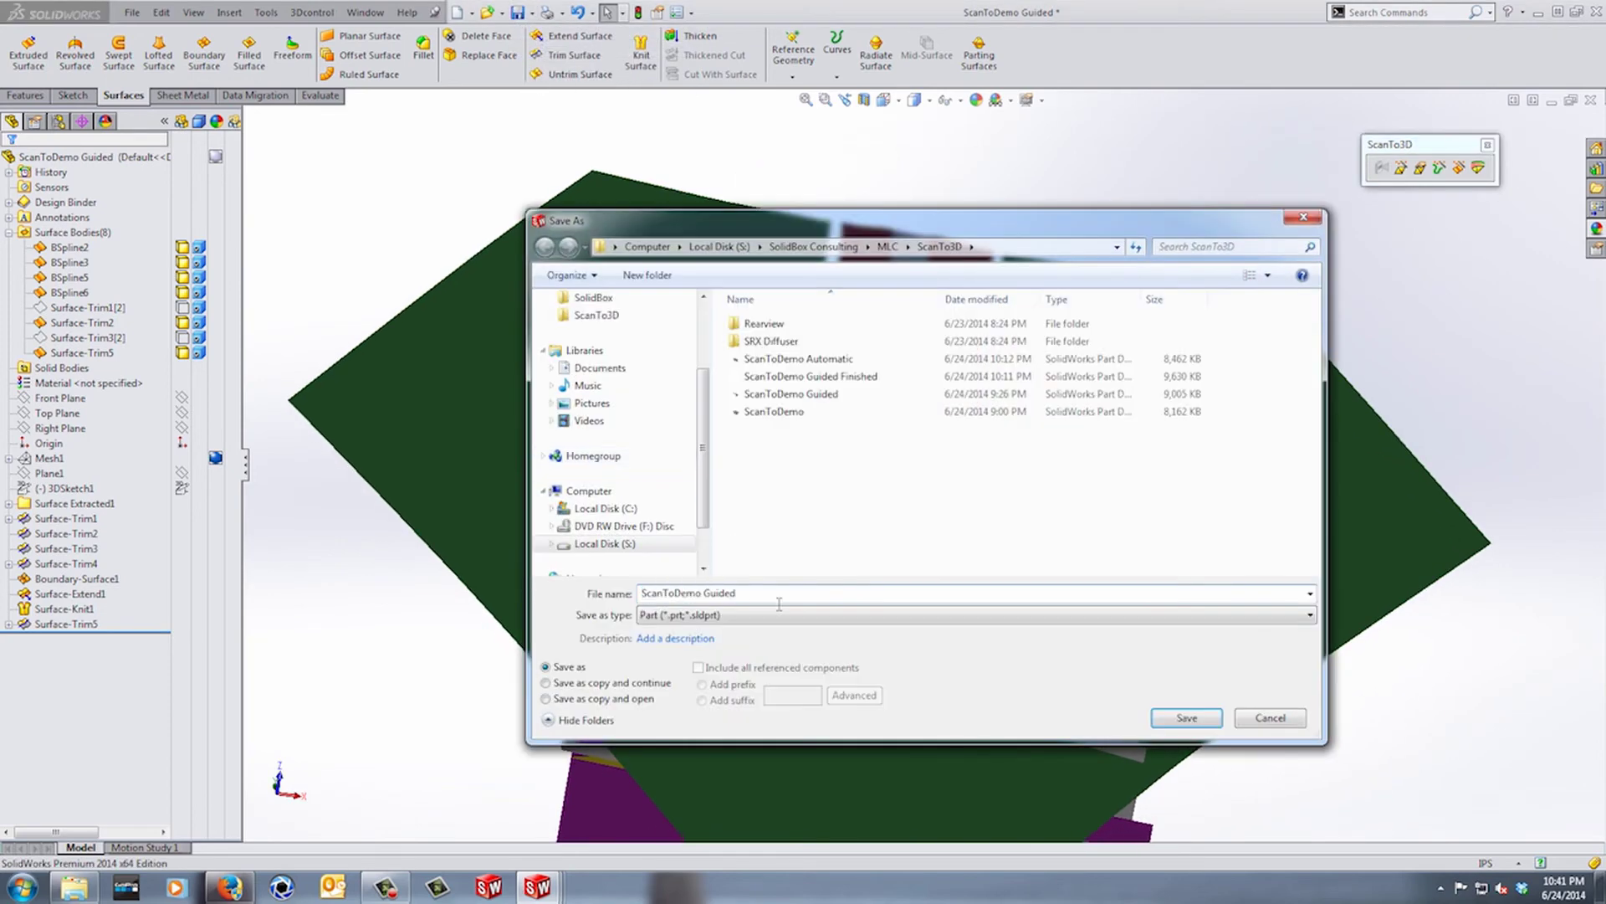
pyautogui.press('Return')
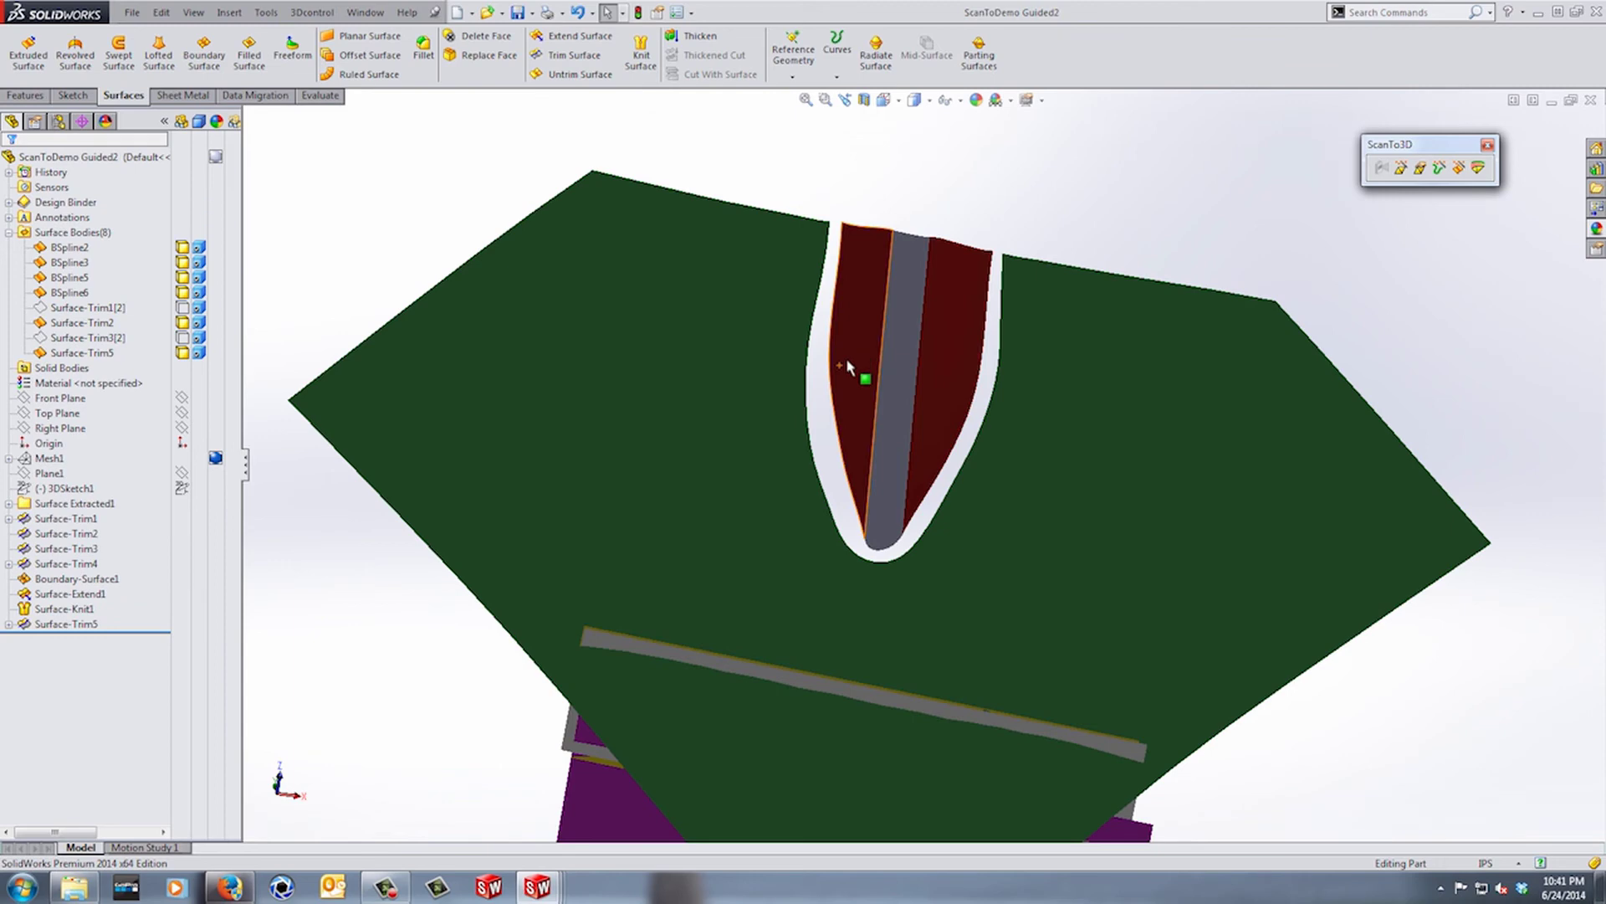
# - Start a boundary surface across the gap, using the surrounding opening edge and the scoop's outer edges as an open group for Direction 1
pyautogui.click(71, 519)
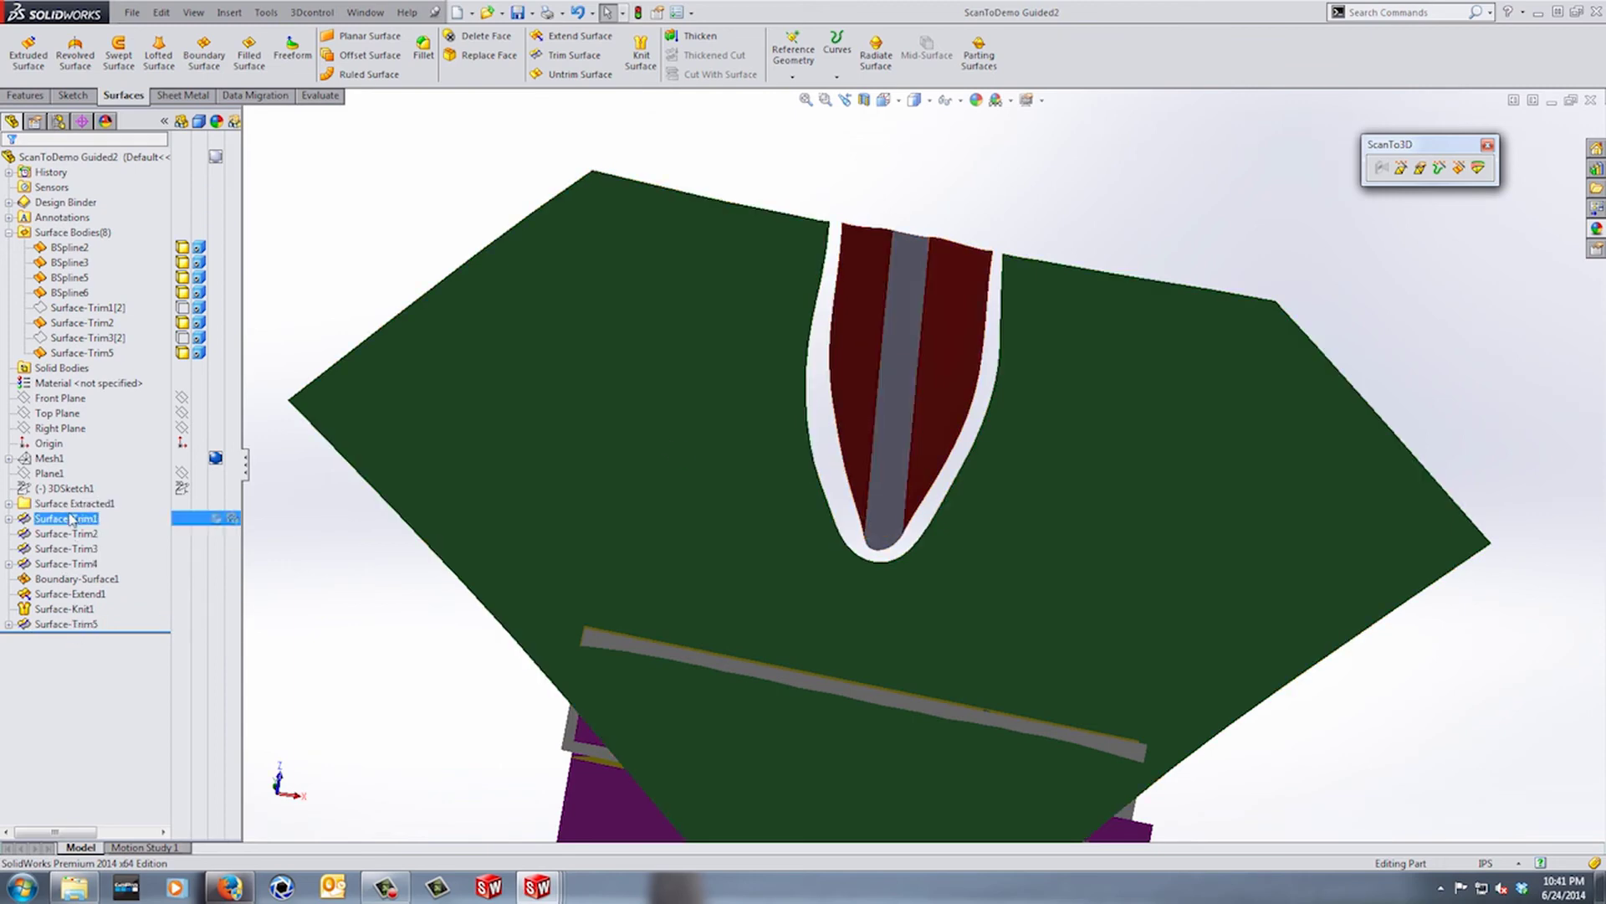
pyautogui.click(1047, 192)
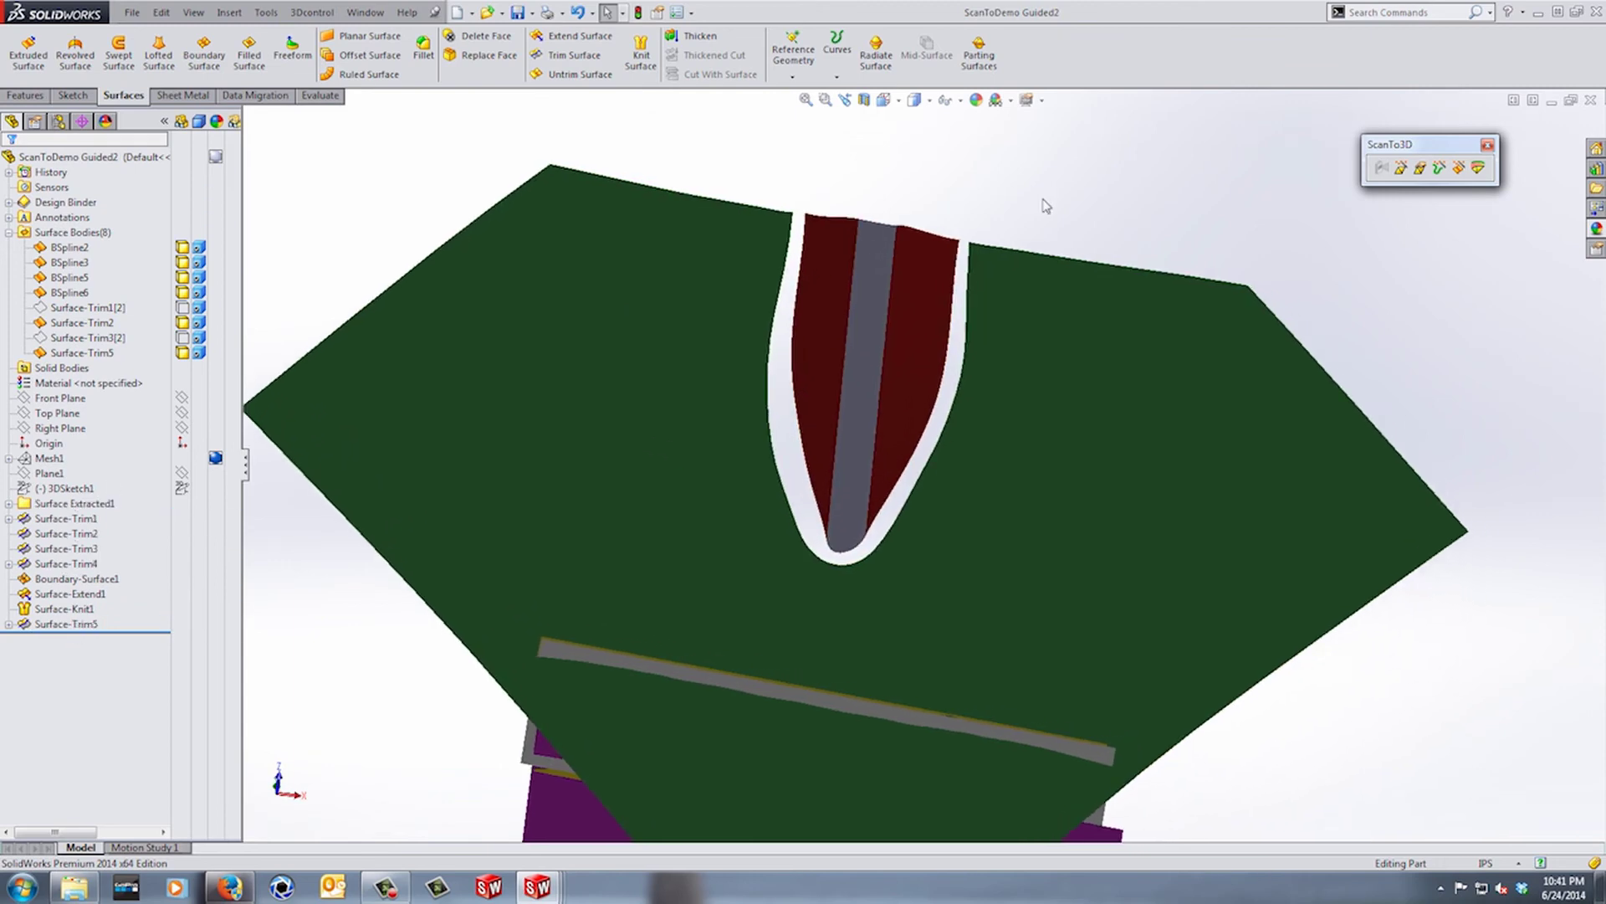
pyautogui.moveTo(1050, 199); pyautogui.dragTo(987, 206, button='middle')
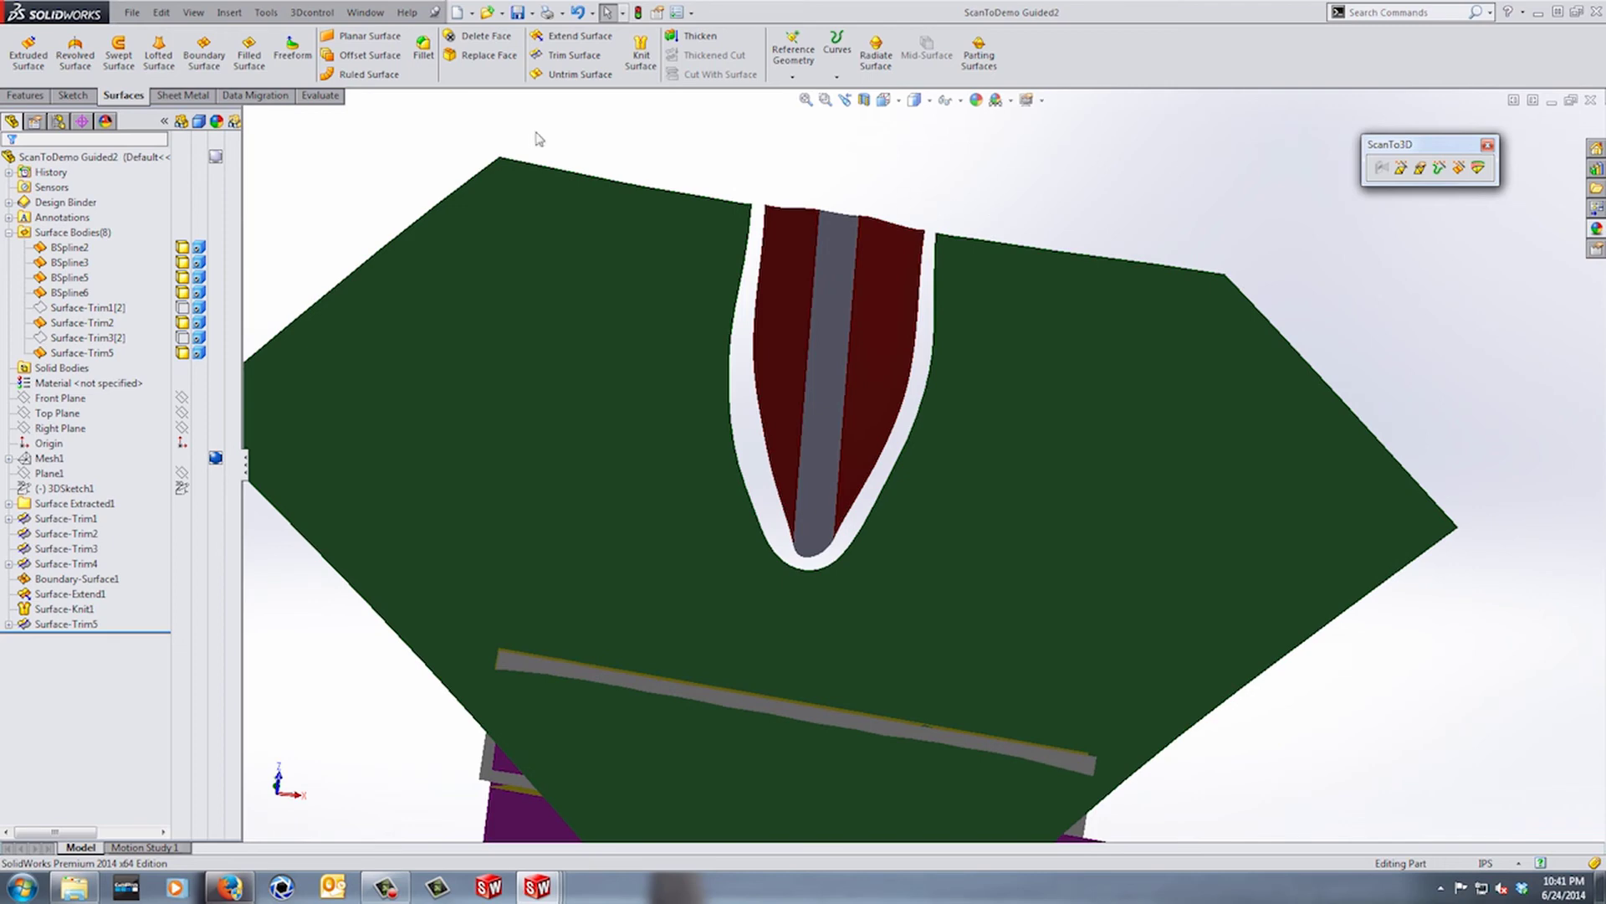
pyautogui.click(204, 53)
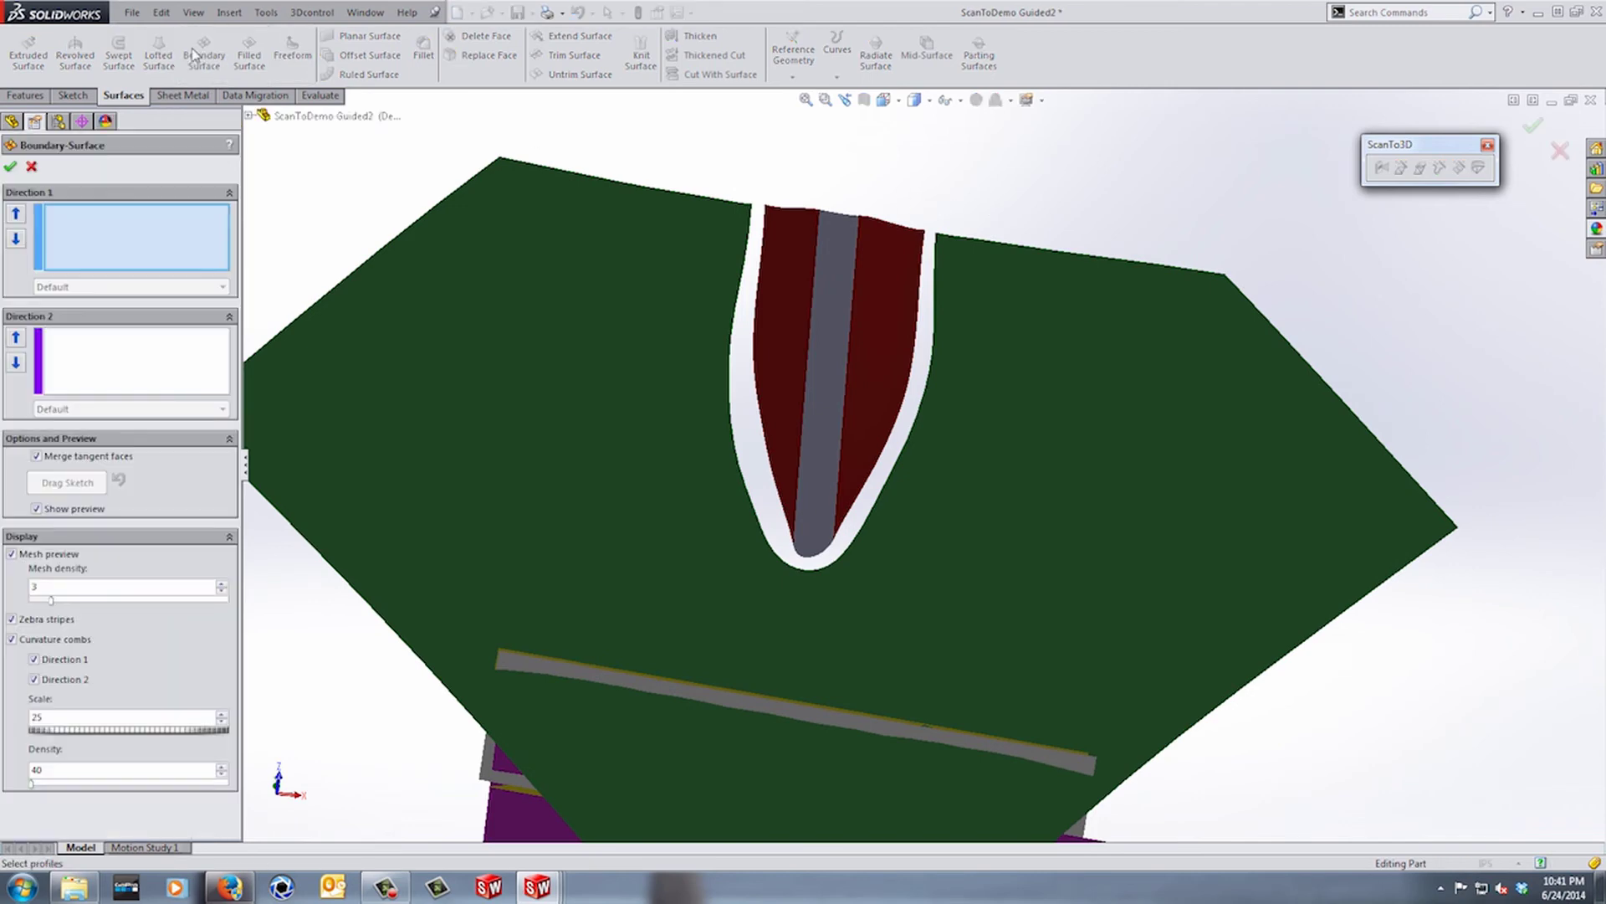
pyautogui.click(757, 221)
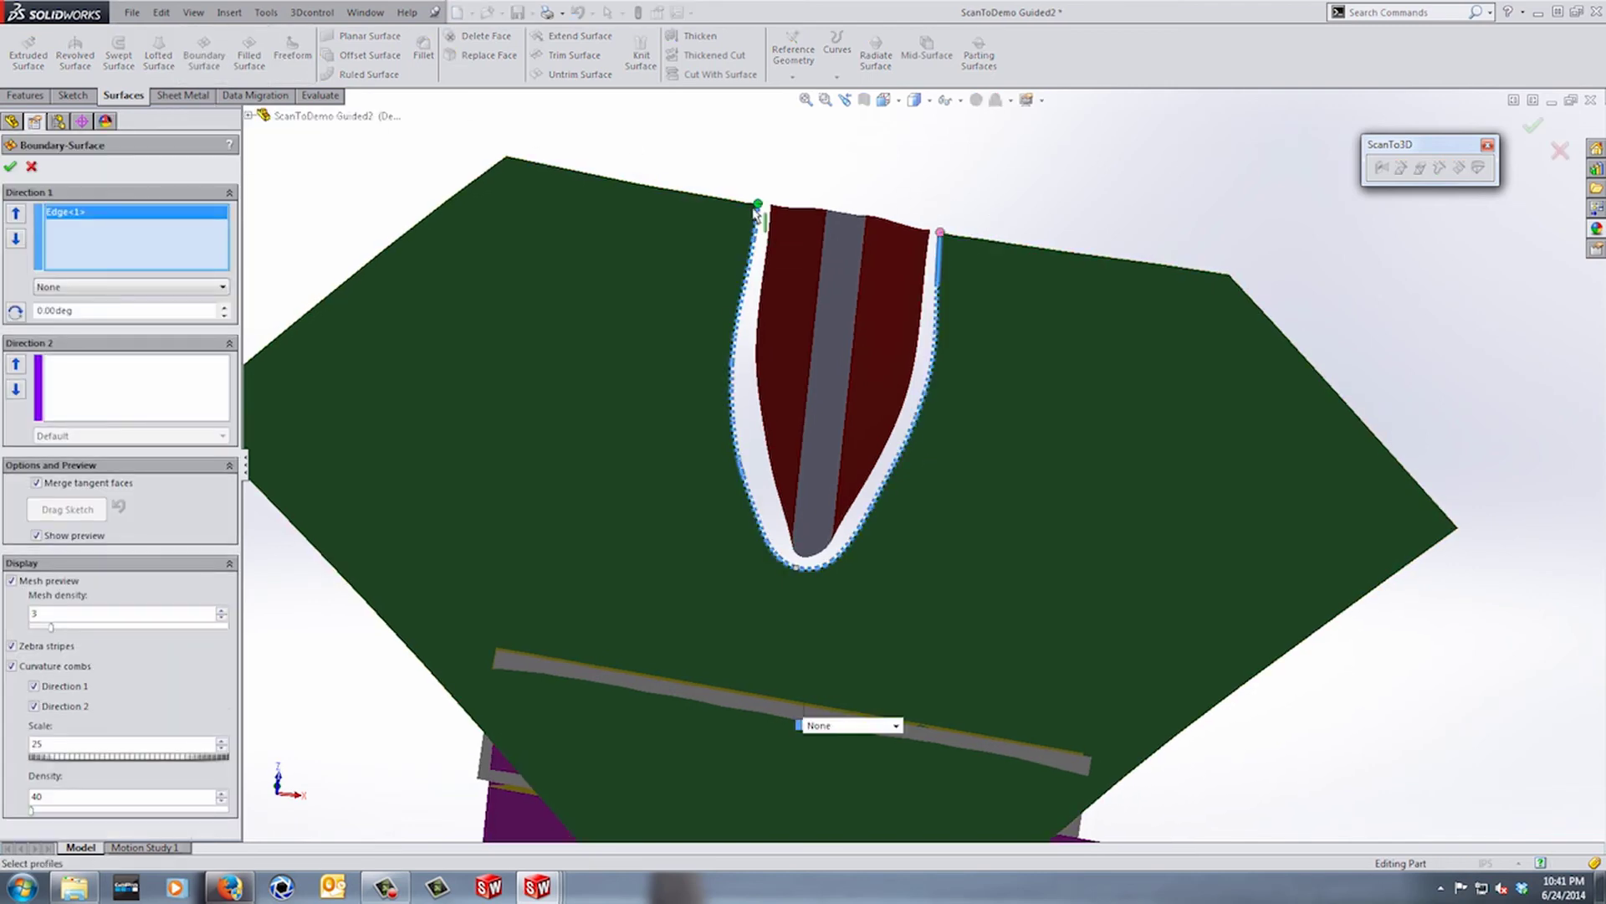
pyautogui.rightClick(771, 169)
pyautogui.click(783, 218)
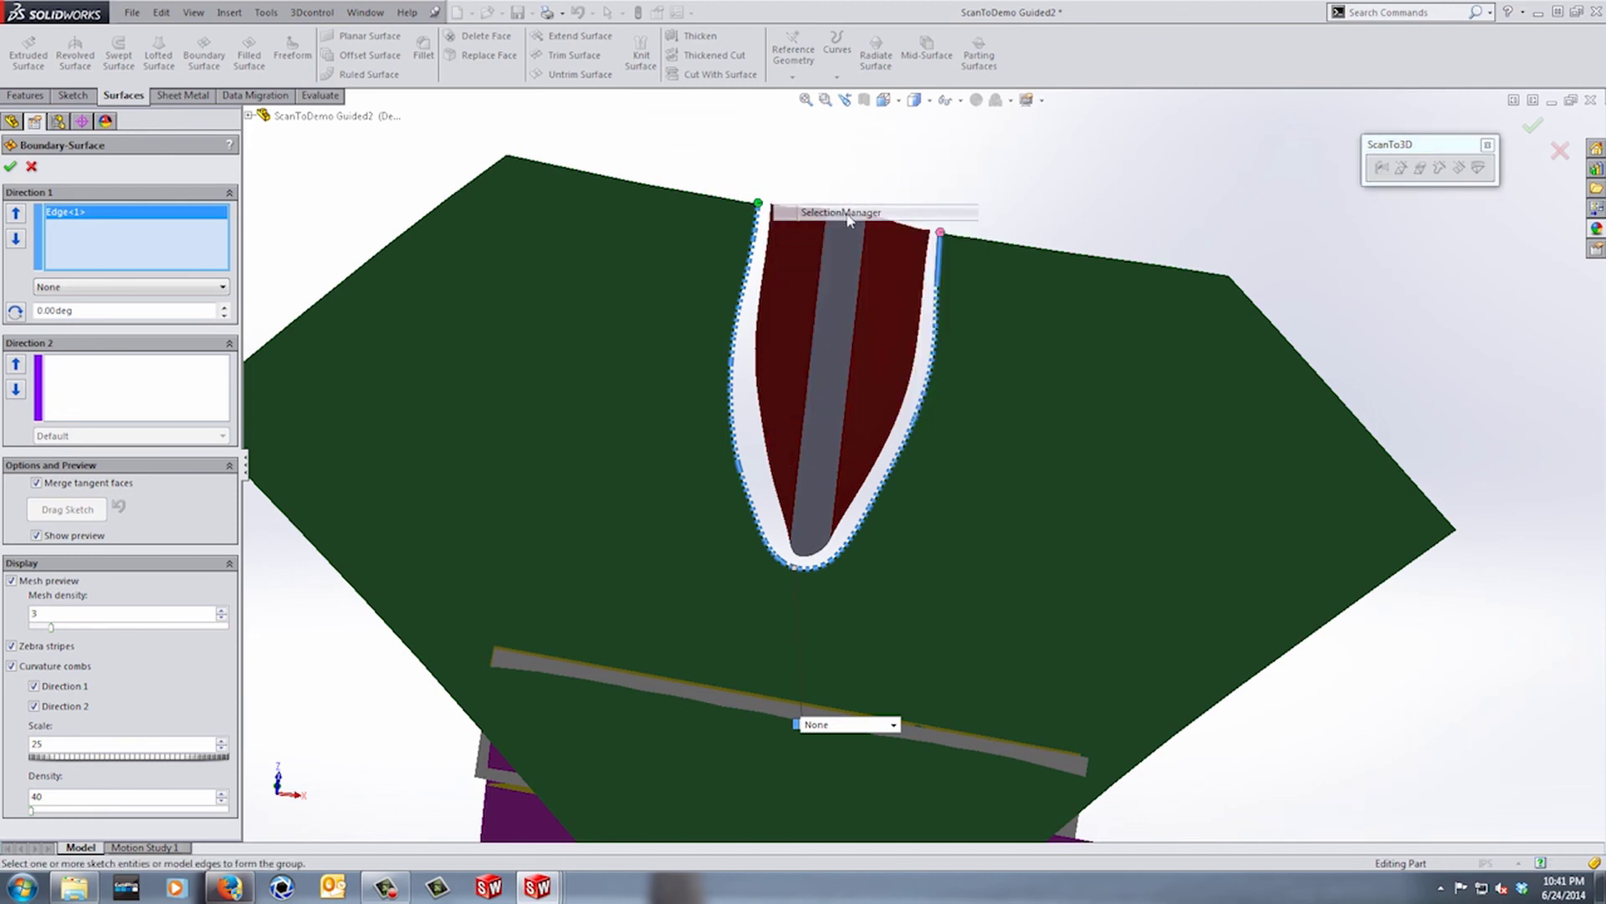
pyautogui.click(771, 231)
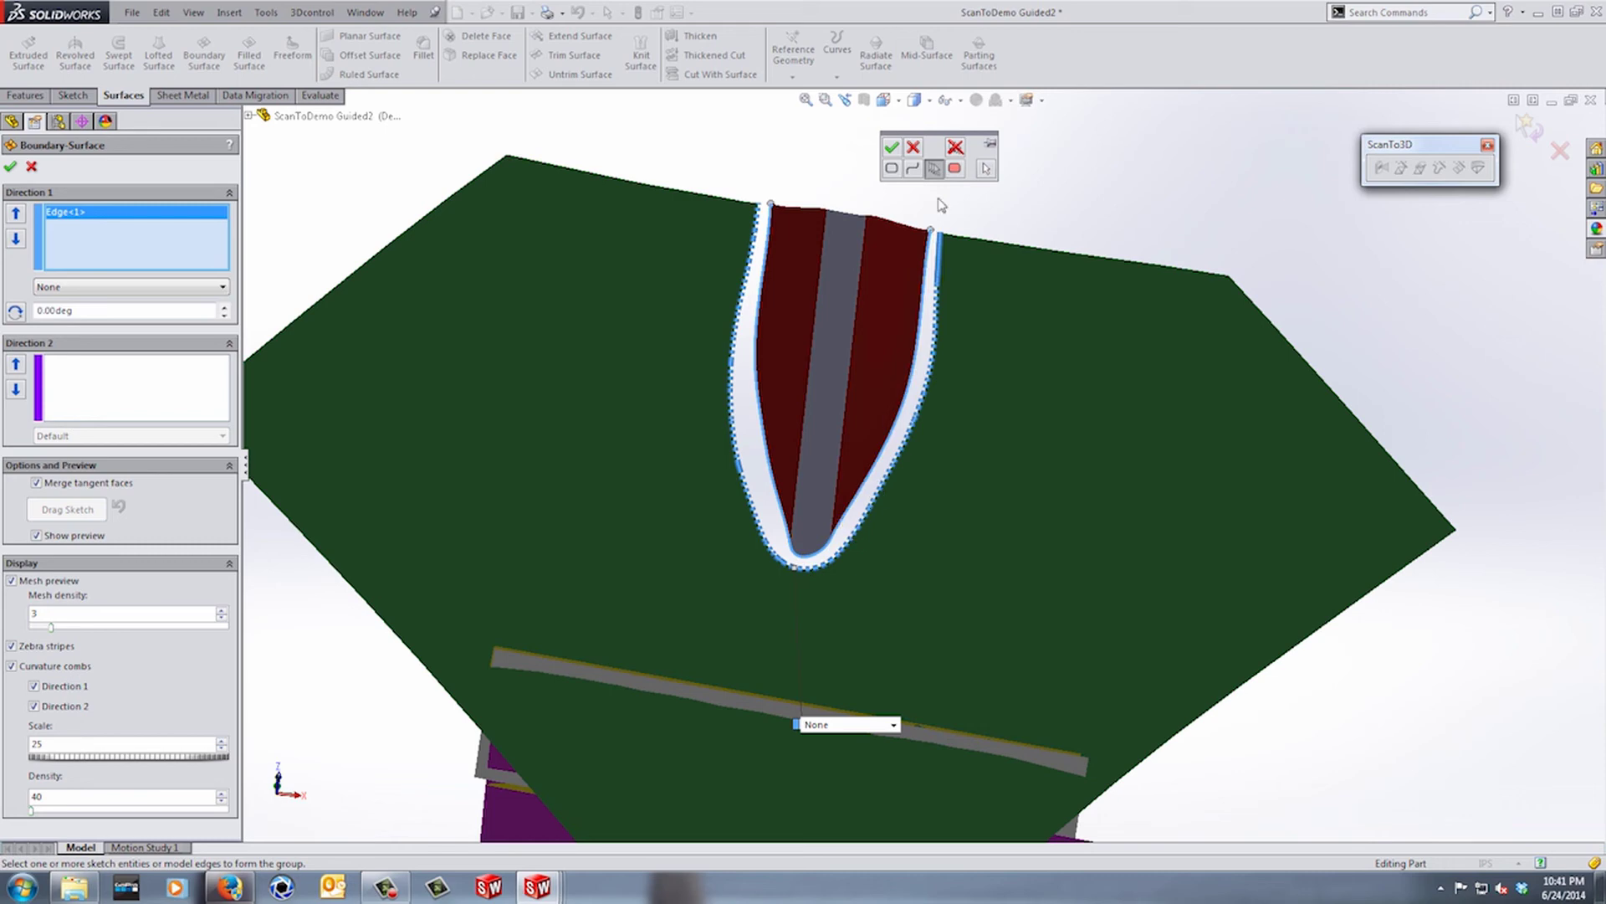
pyautogui.click(892, 148)
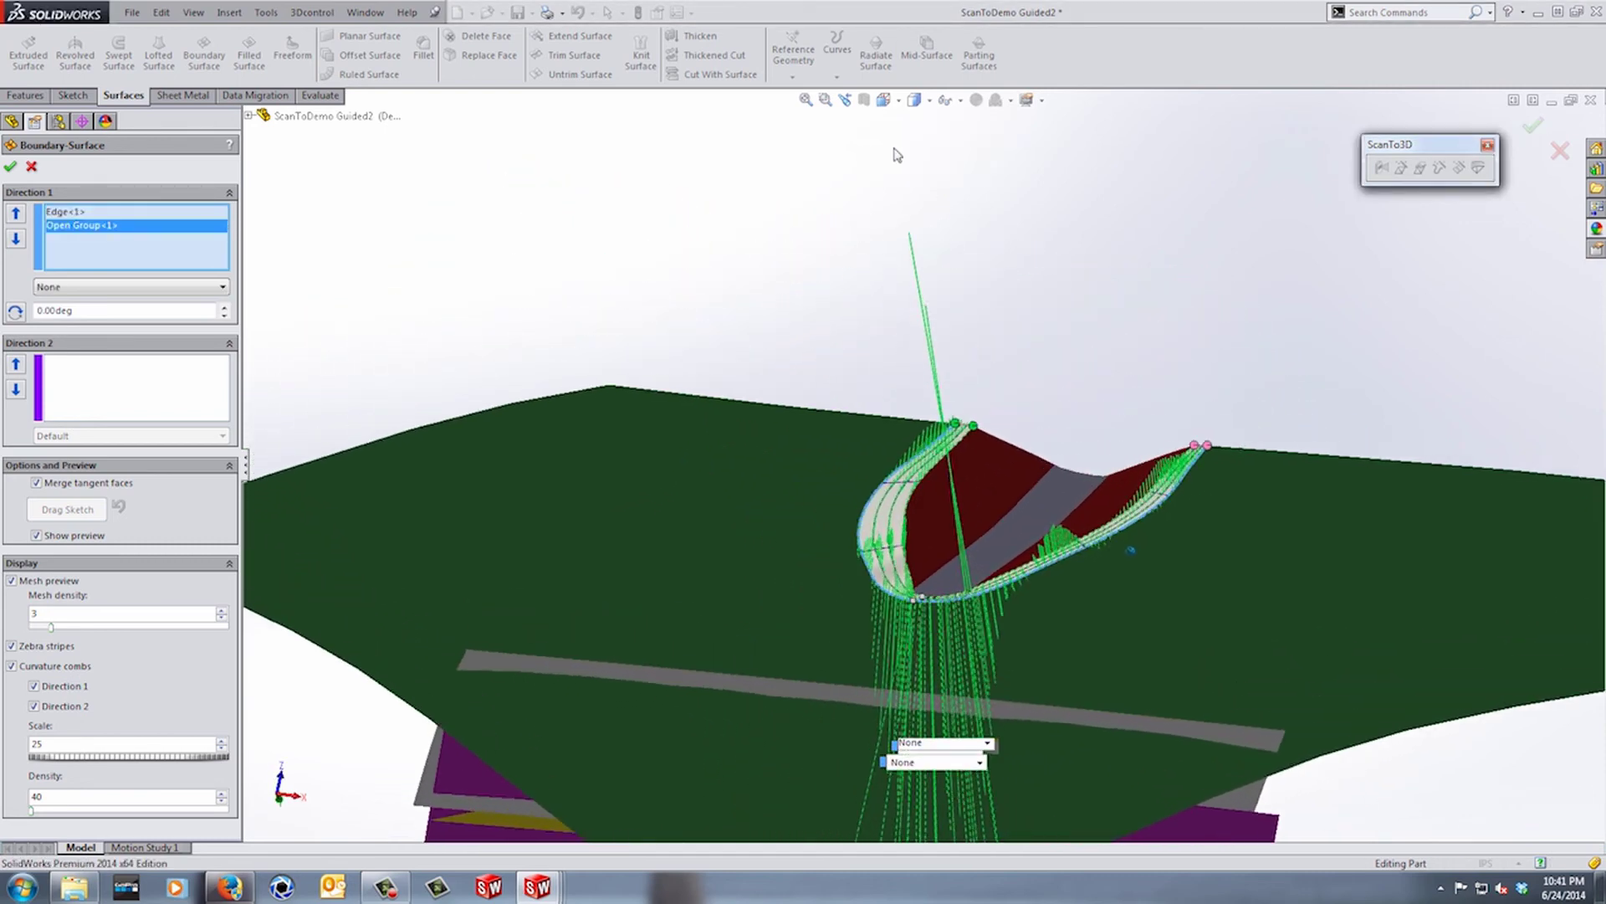
# - Set both Direction 1 curves of the boundary surface to Curvature To Face
pyautogui.click(147, 287)
pyautogui.click(138, 334)
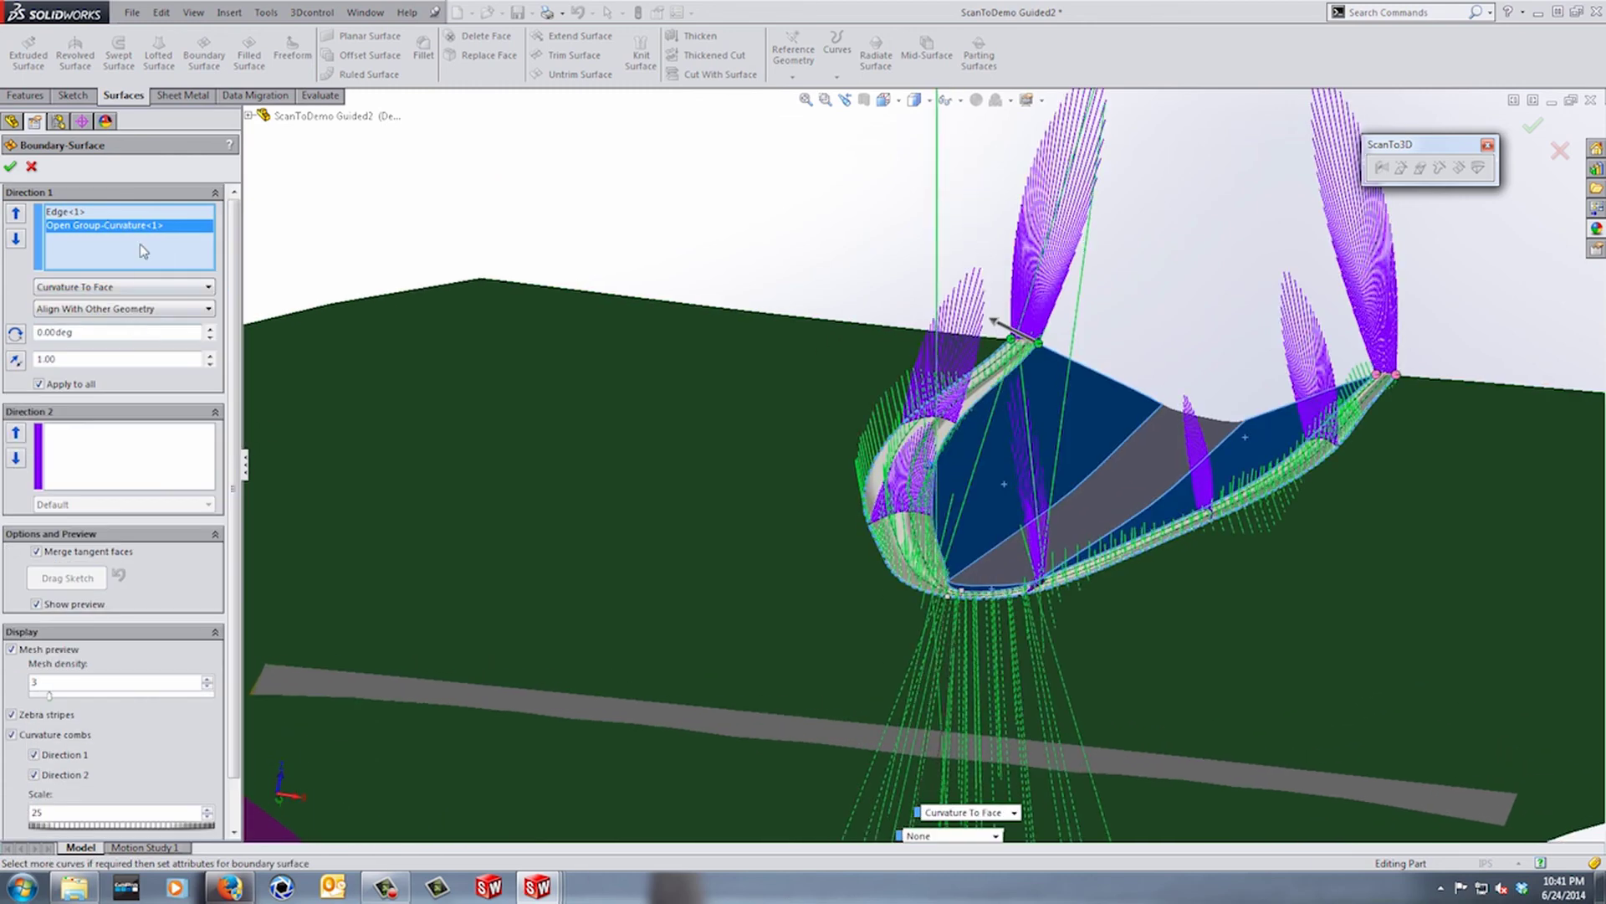
pyautogui.click(100, 212)
pyautogui.click(126, 286)
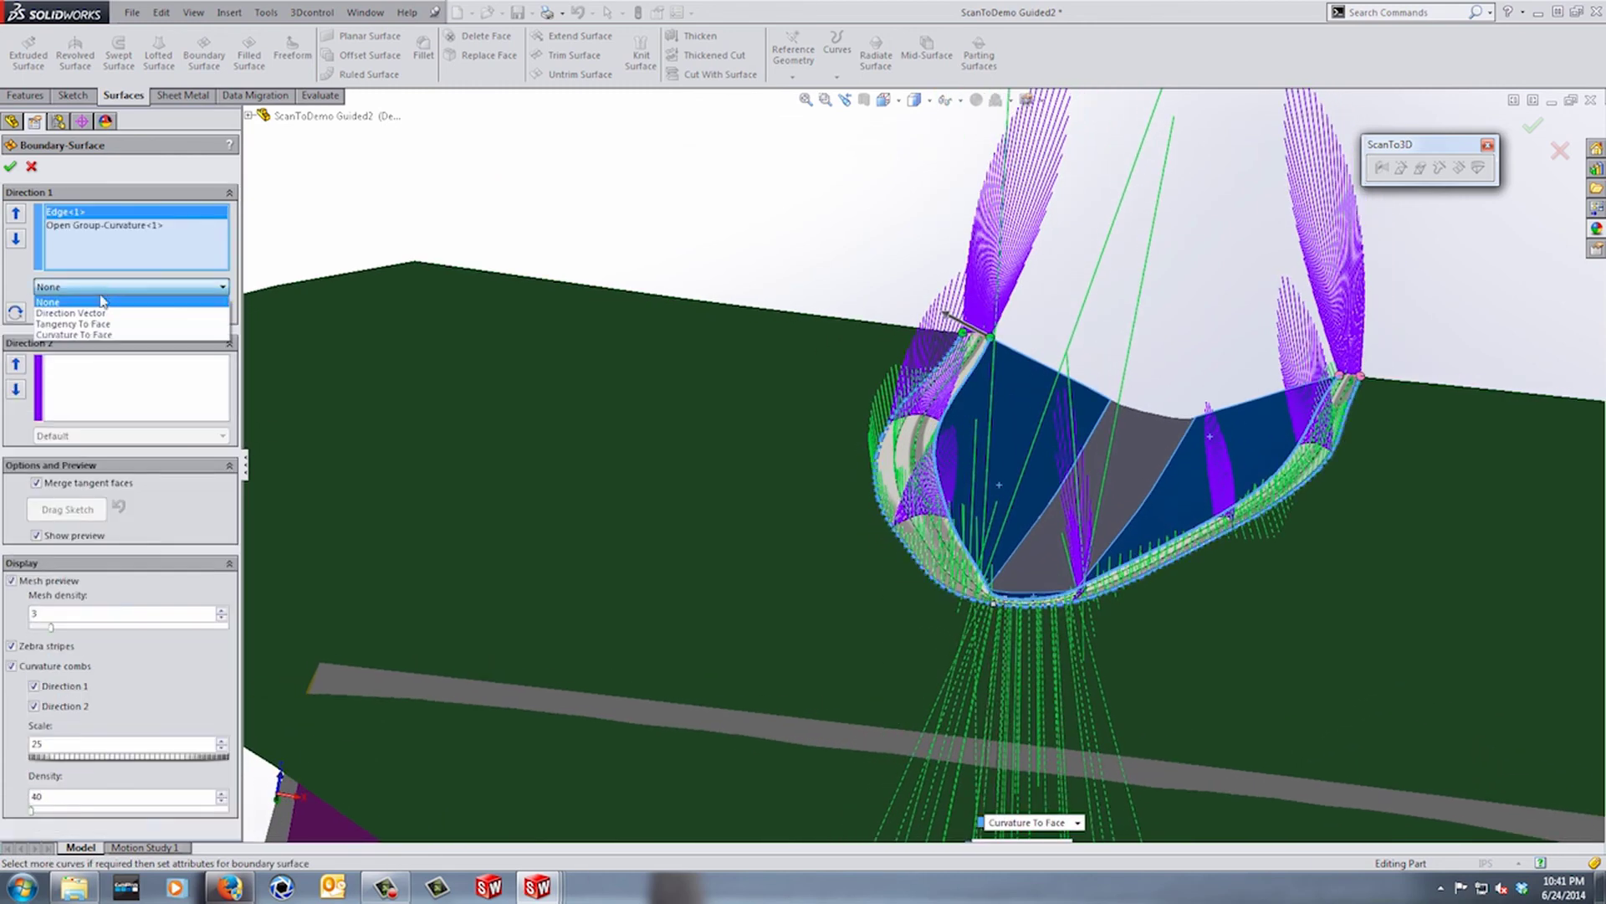
pyautogui.click(99, 345)
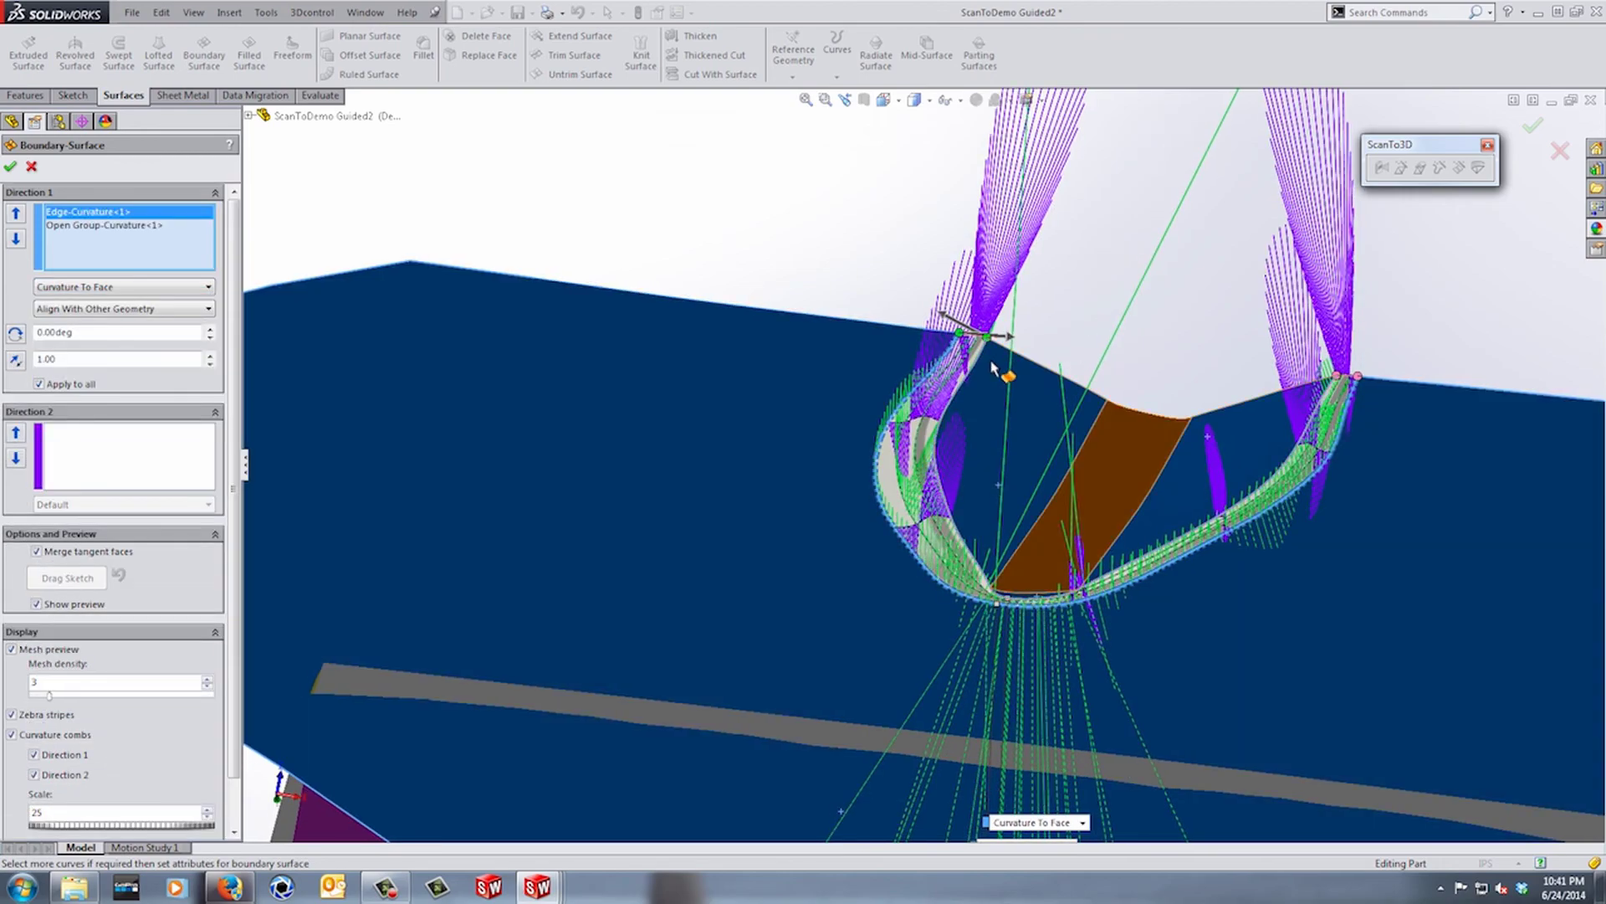
# - Set the tangent length of both boundary curves to 0.50 and create the boundary surface
pyautogui.scroll(-5, 946, 368)
pyautogui.scroll(-5, 930, 374)
pyautogui.moveTo(976, 390); pyautogui.dragTo(1035, 426, button='middle')
pyautogui.moveTo(786, 440); pyautogui.dragTo(166, 334, button='middle')
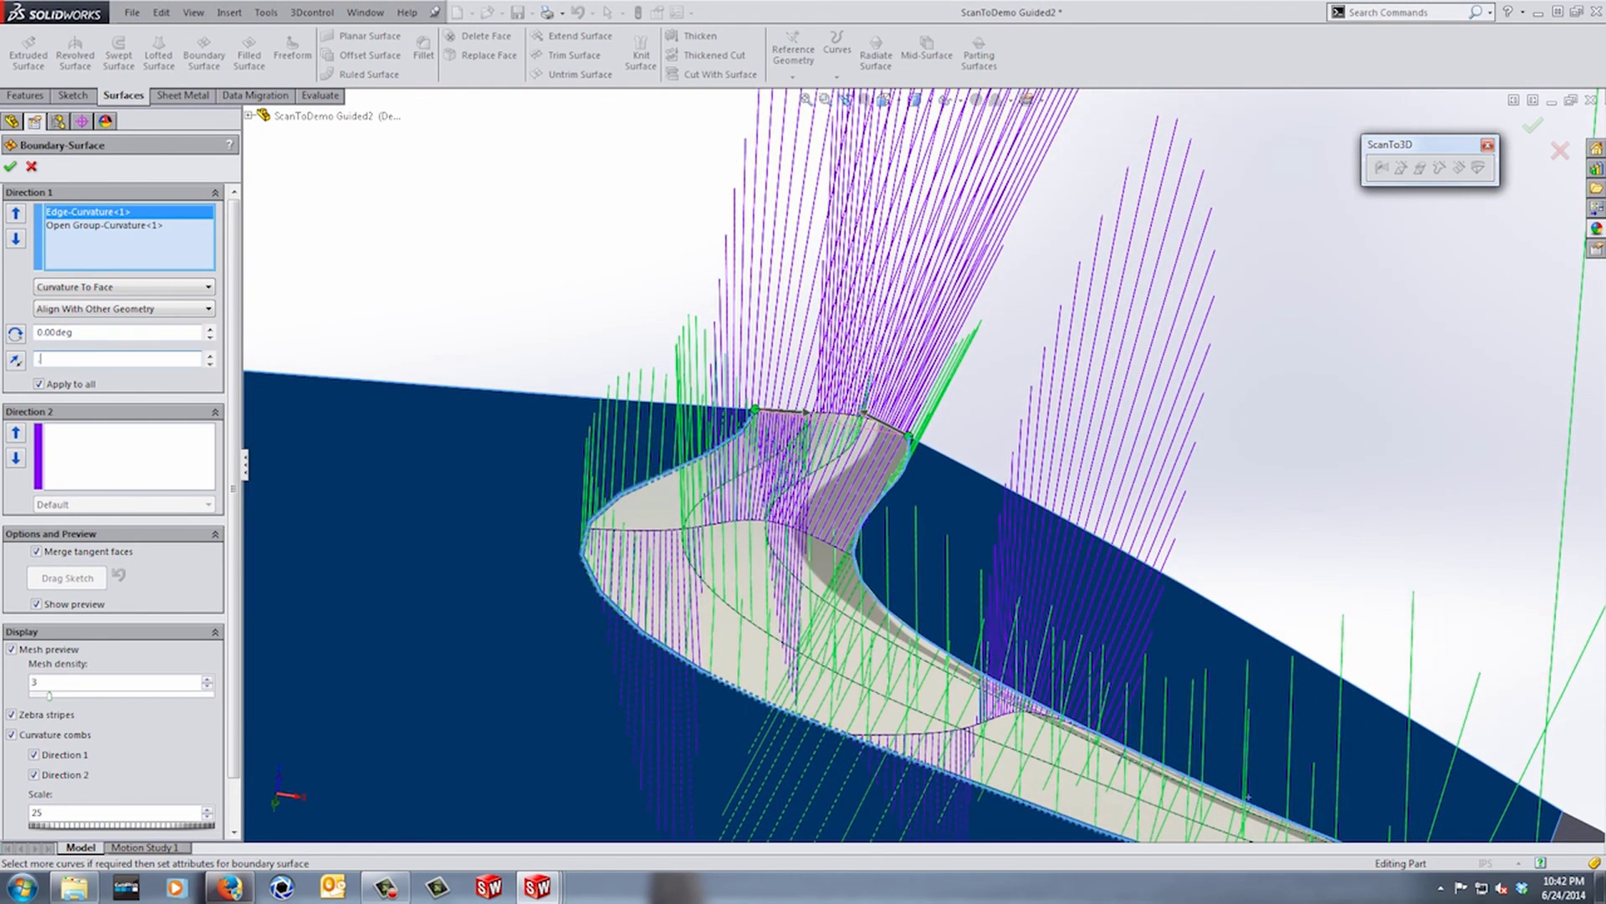
pyautogui.press('Return')
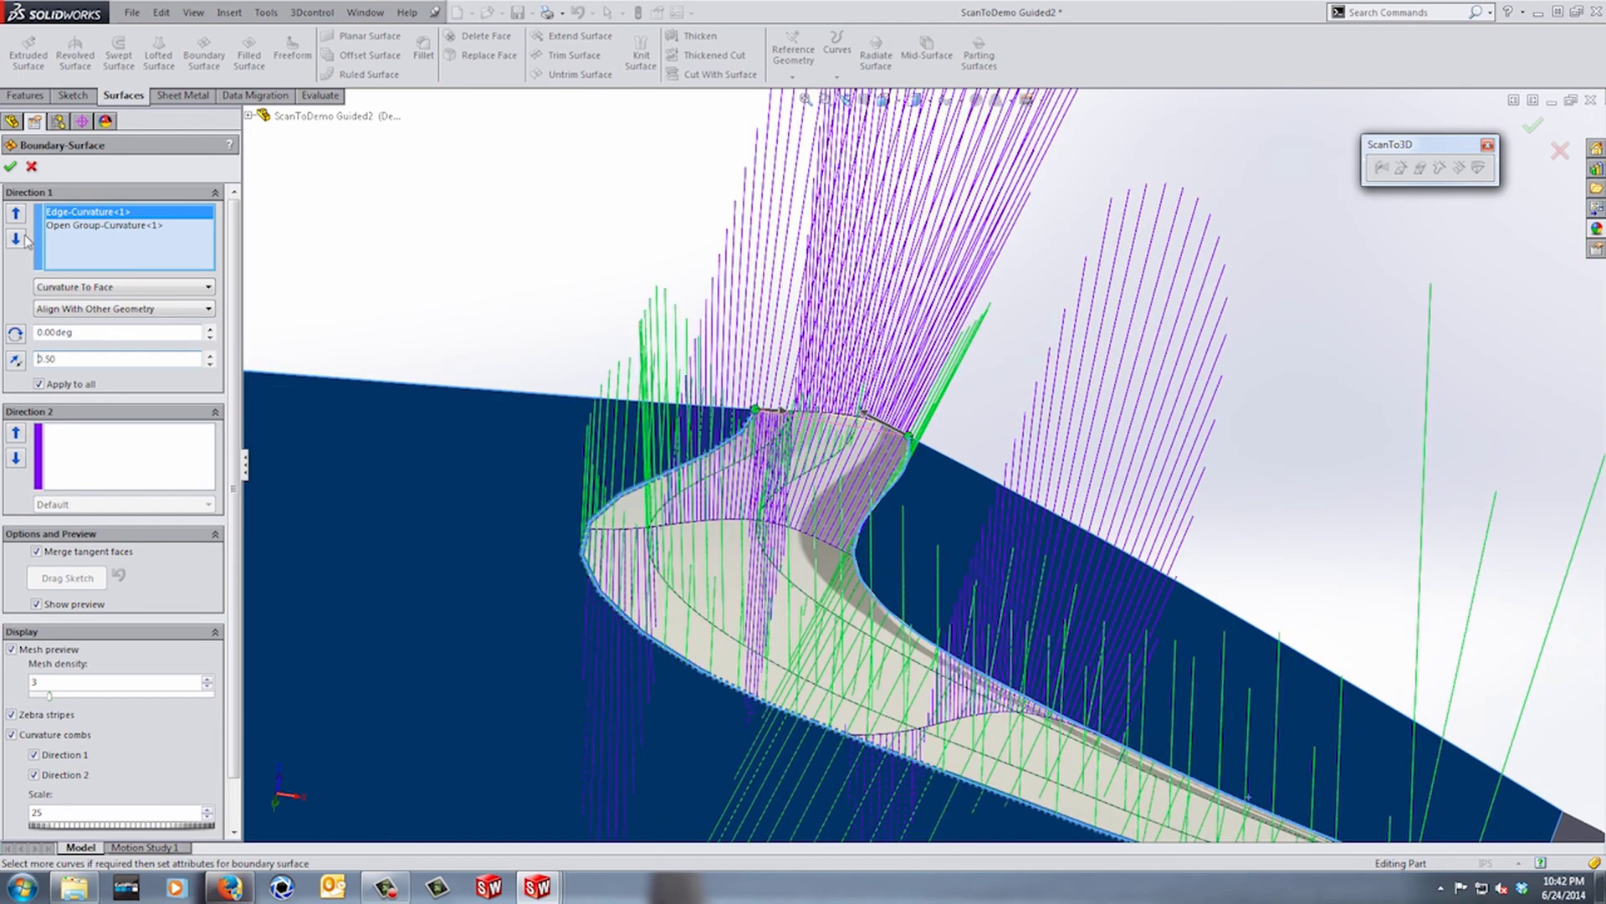
pyautogui.click(80, 225)
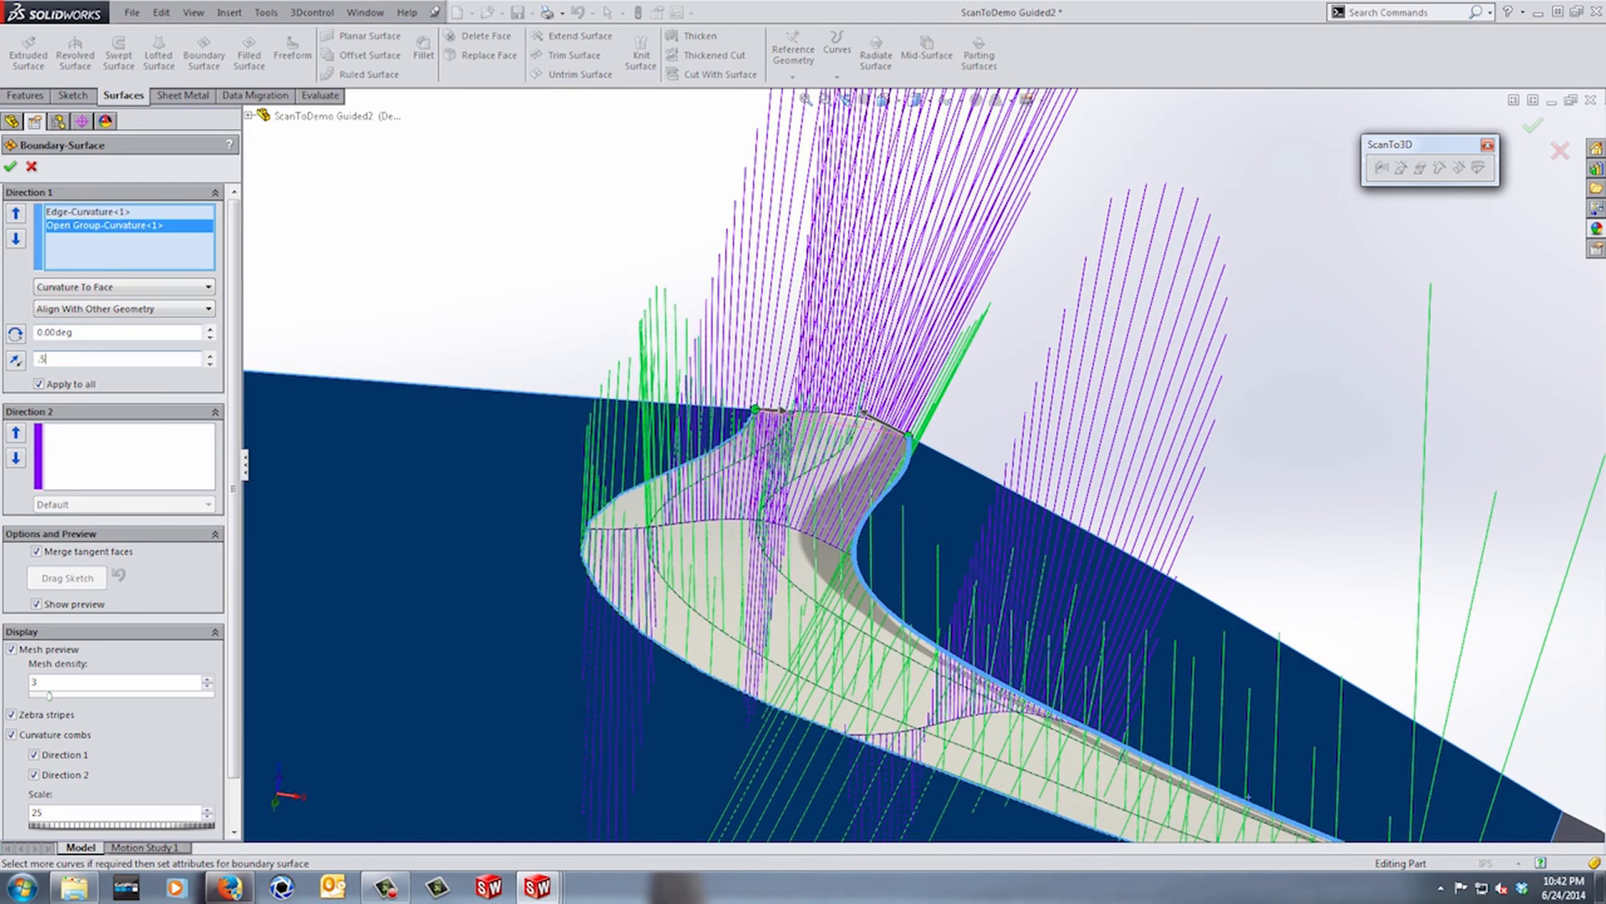
pyautogui.press('Return')
pyautogui.moveTo(721, 176); pyautogui.dragTo(1243, 206, button='middle')
pyautogui.scroll(2, 1244, 206)
pyautogui.click(1532, 129)
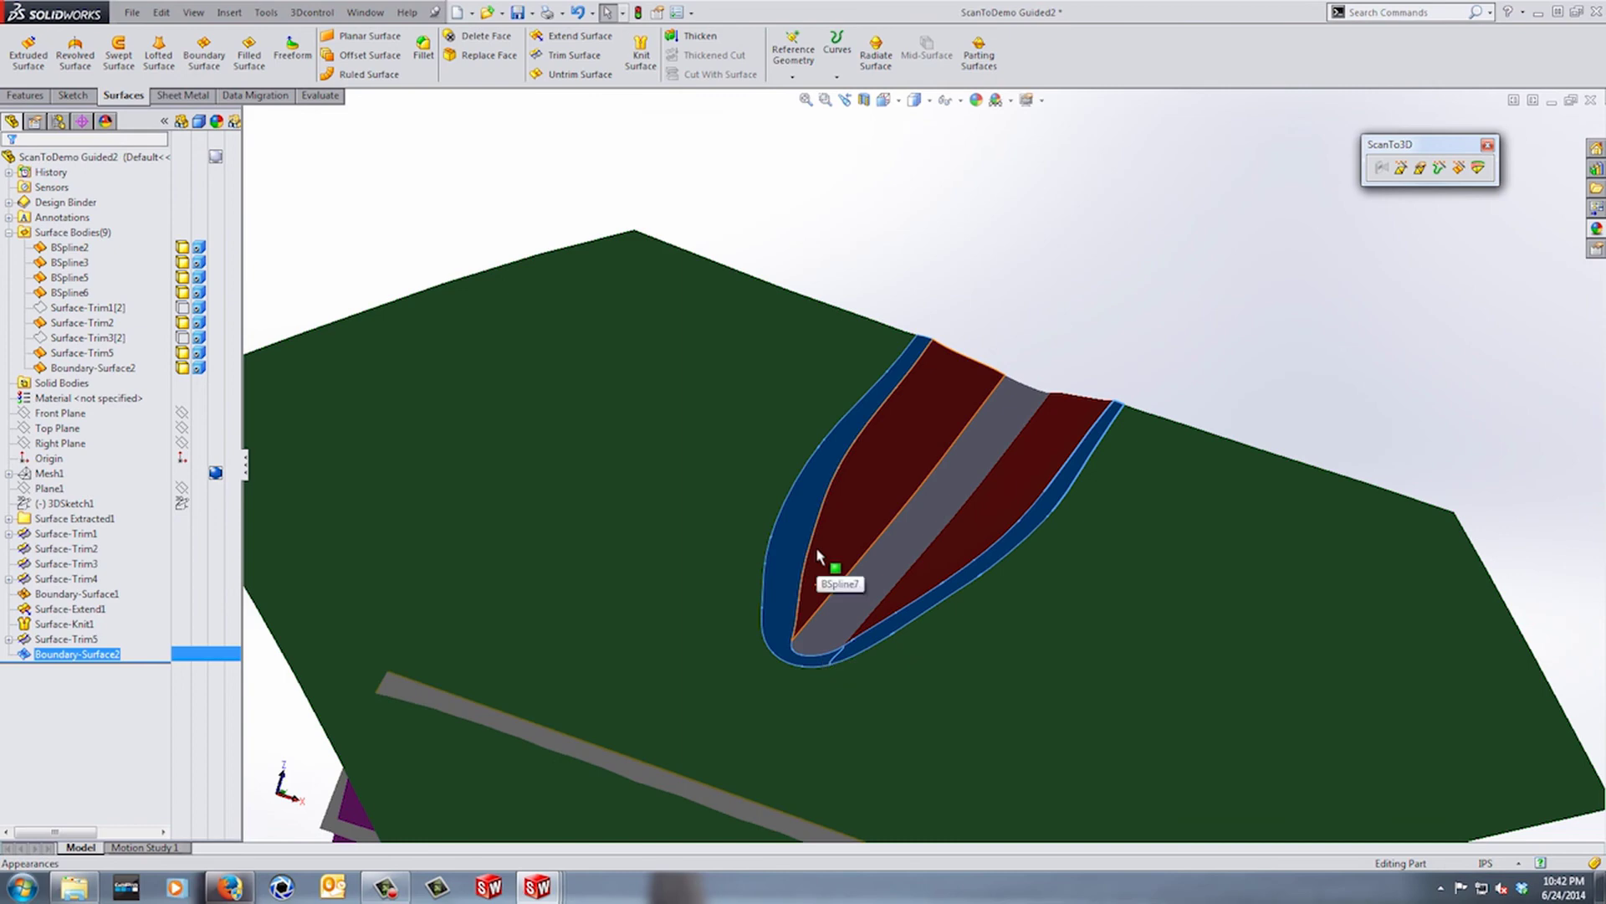
pyautogui.click(984, 272)
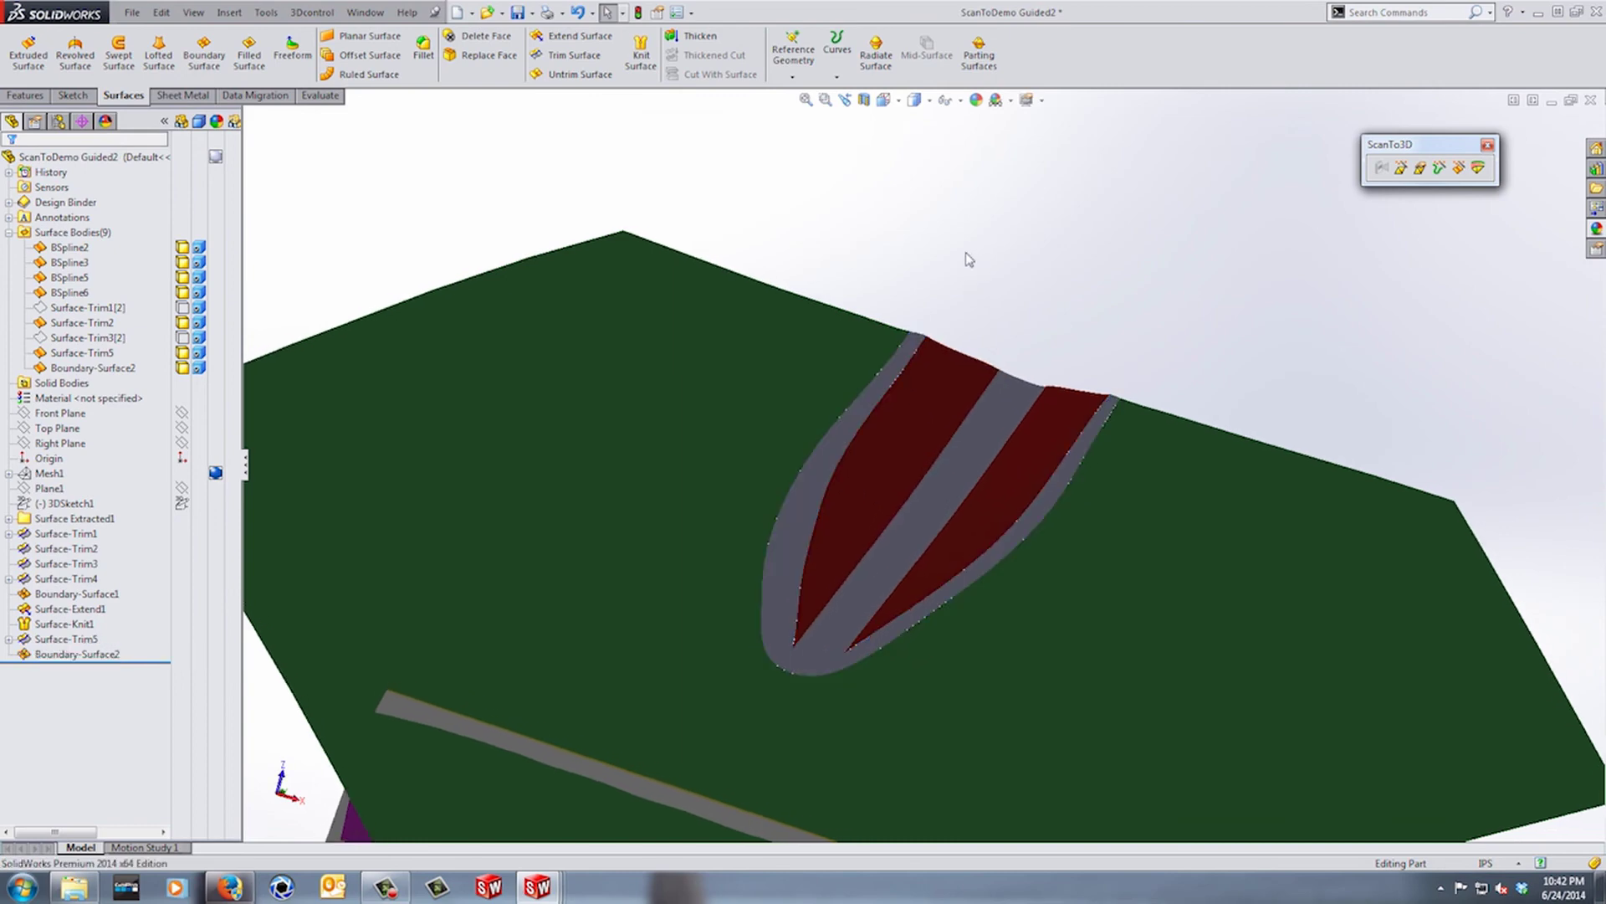
# - Knit the trimmed scoop, the blending boundary surface and the surrounding Surface-Trim2 body into one surface
pyautogui.click(640, 58)
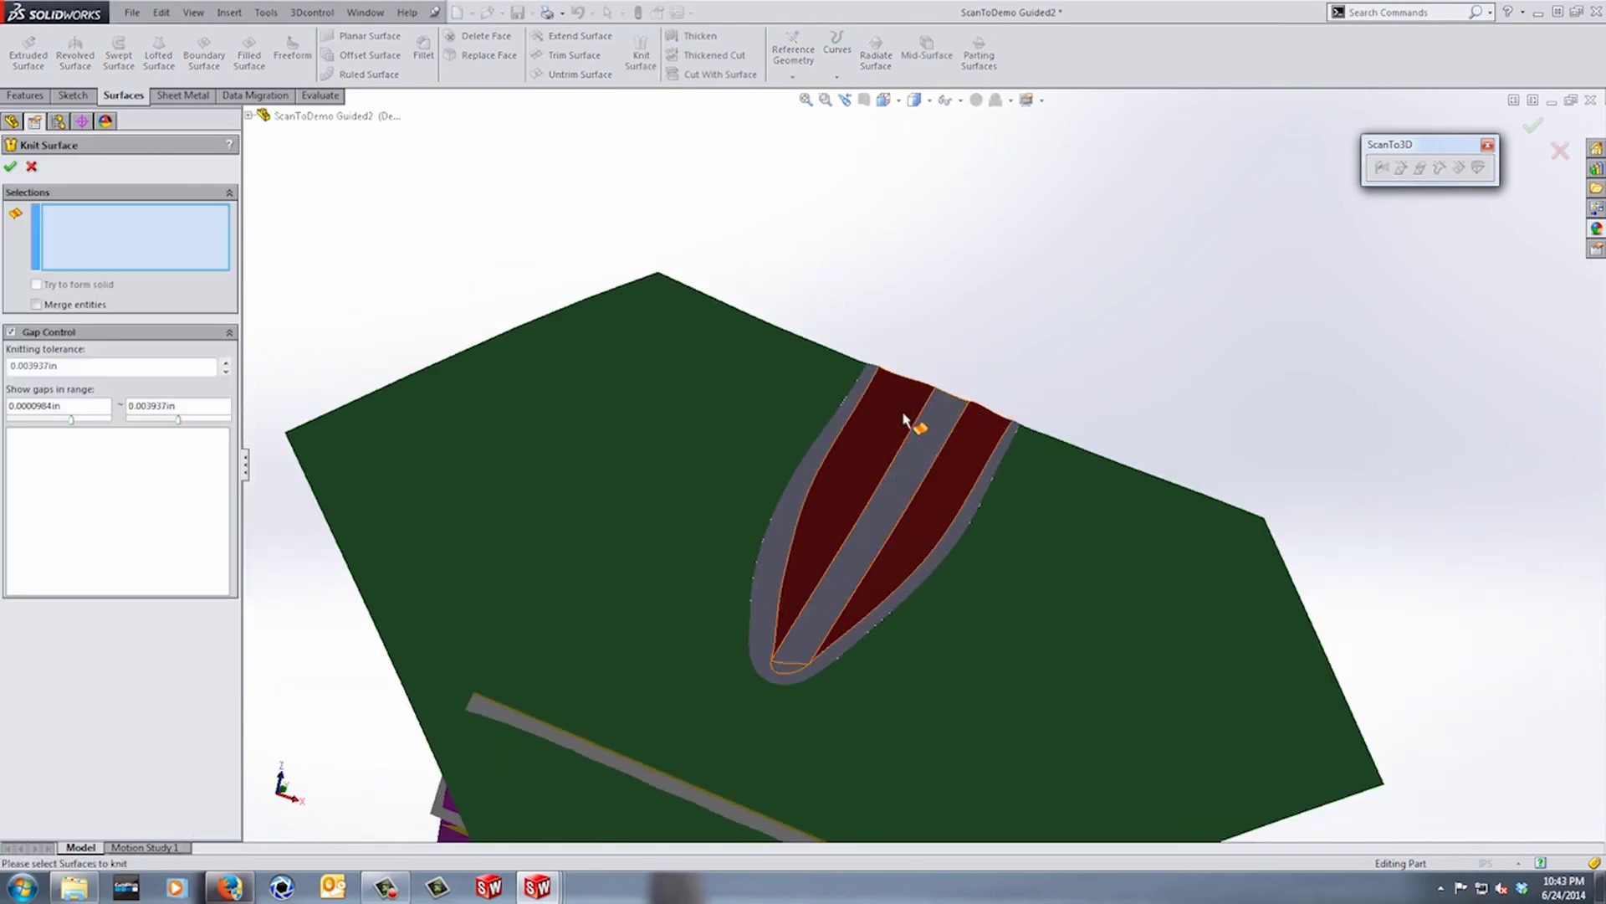
pyautogui.click(950, 429)
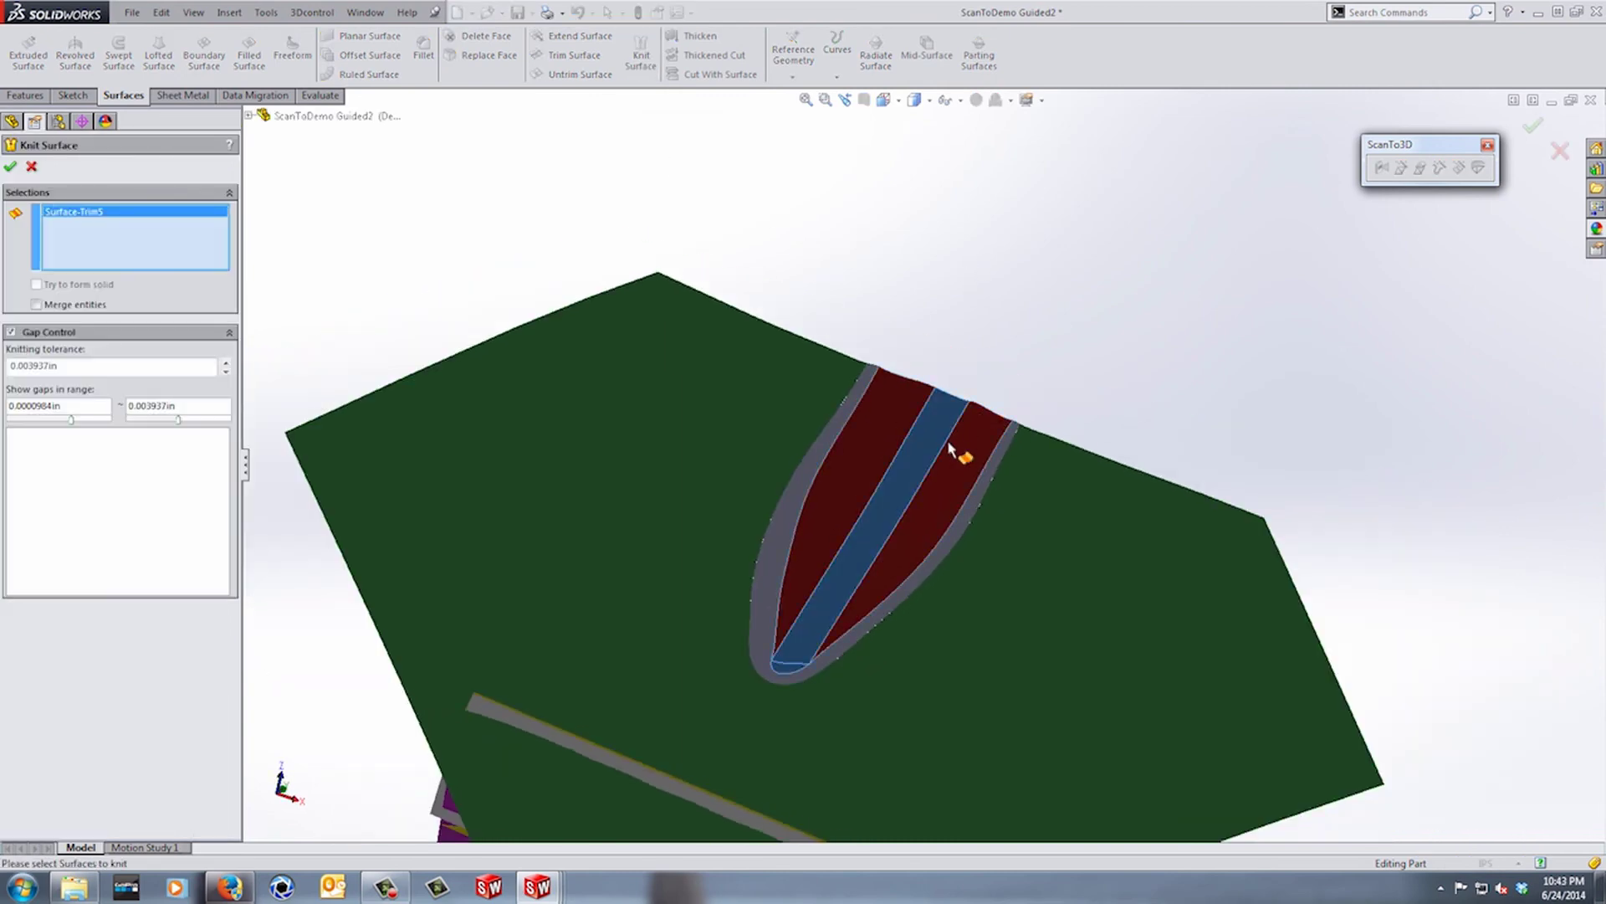
pyautogui.click(249, 115)
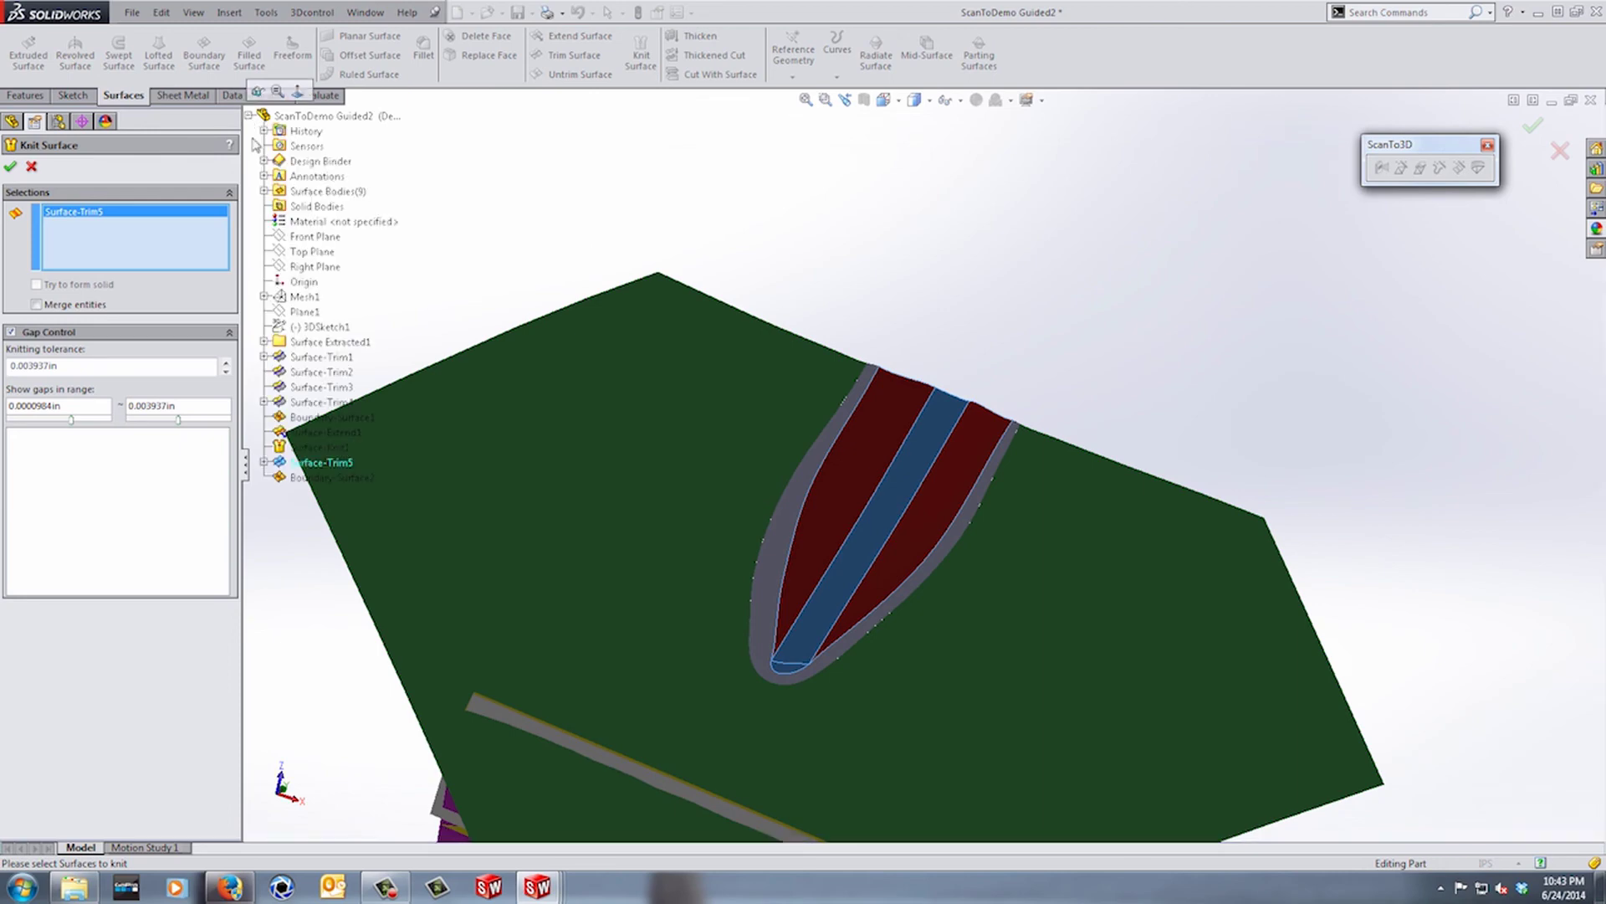
pyautogui.click(264, 190)
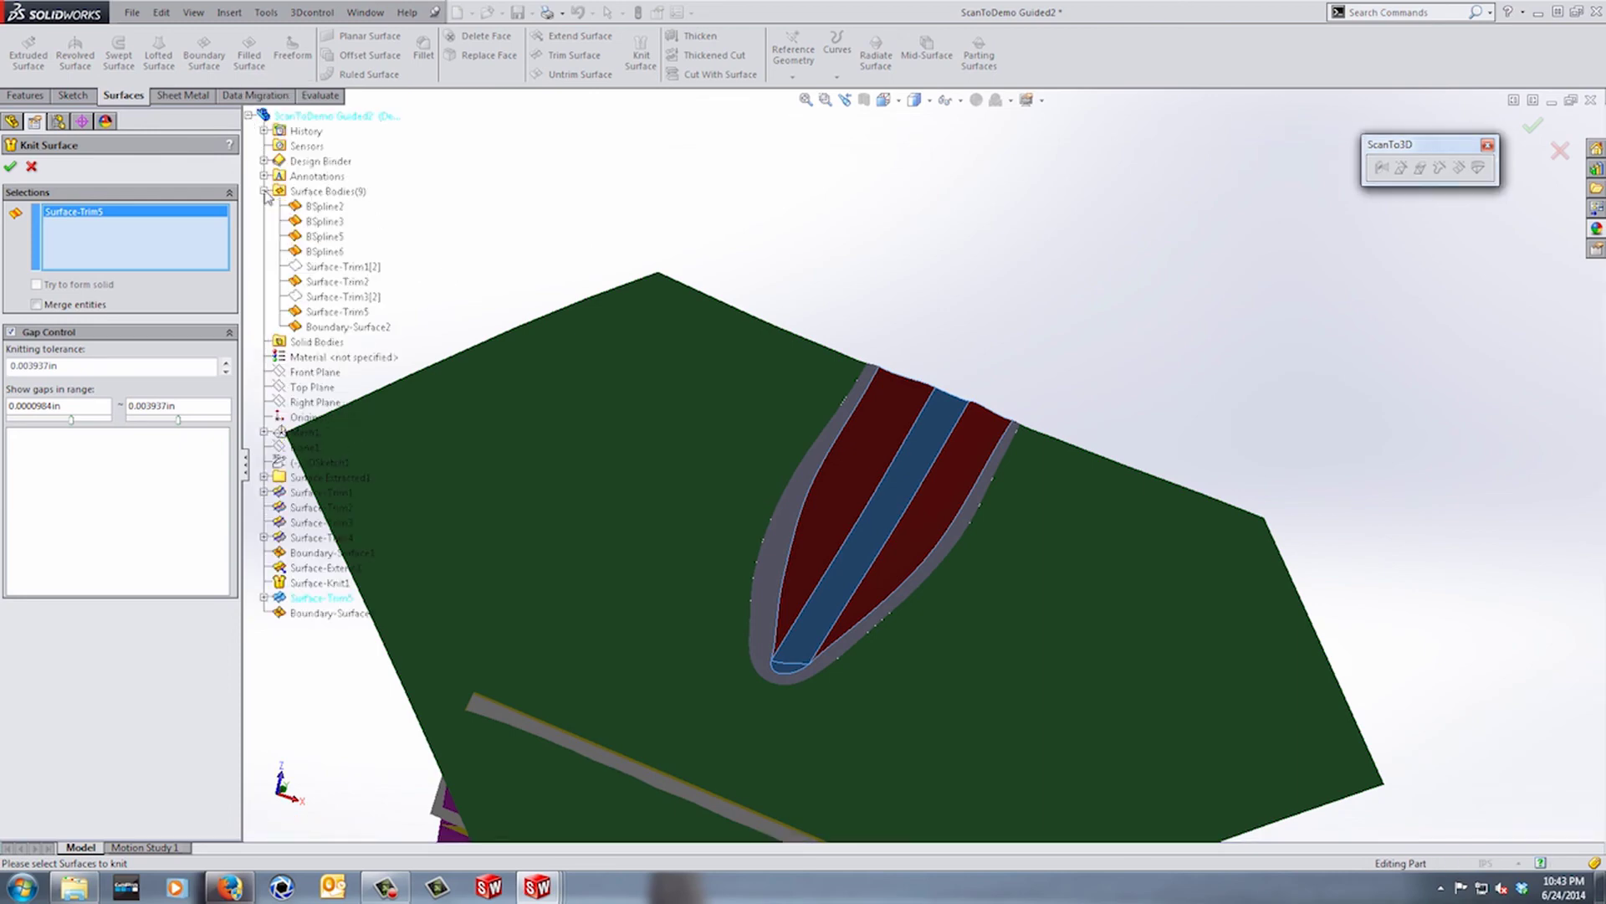
pyautogui.click(351, 328)
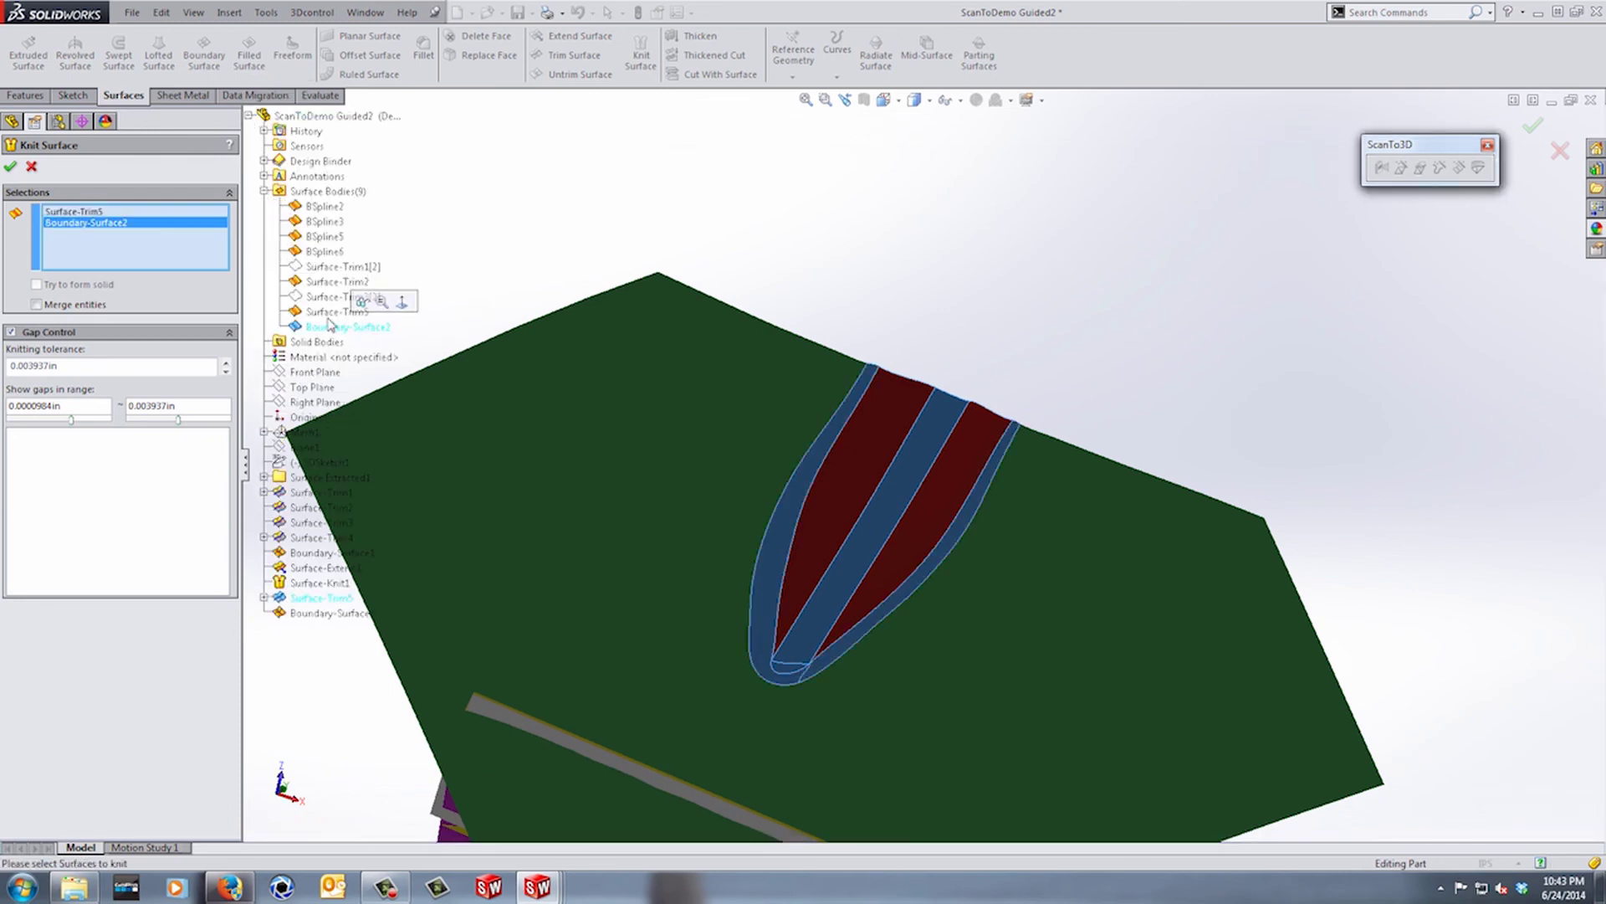
pyautogui.click(330, 282)
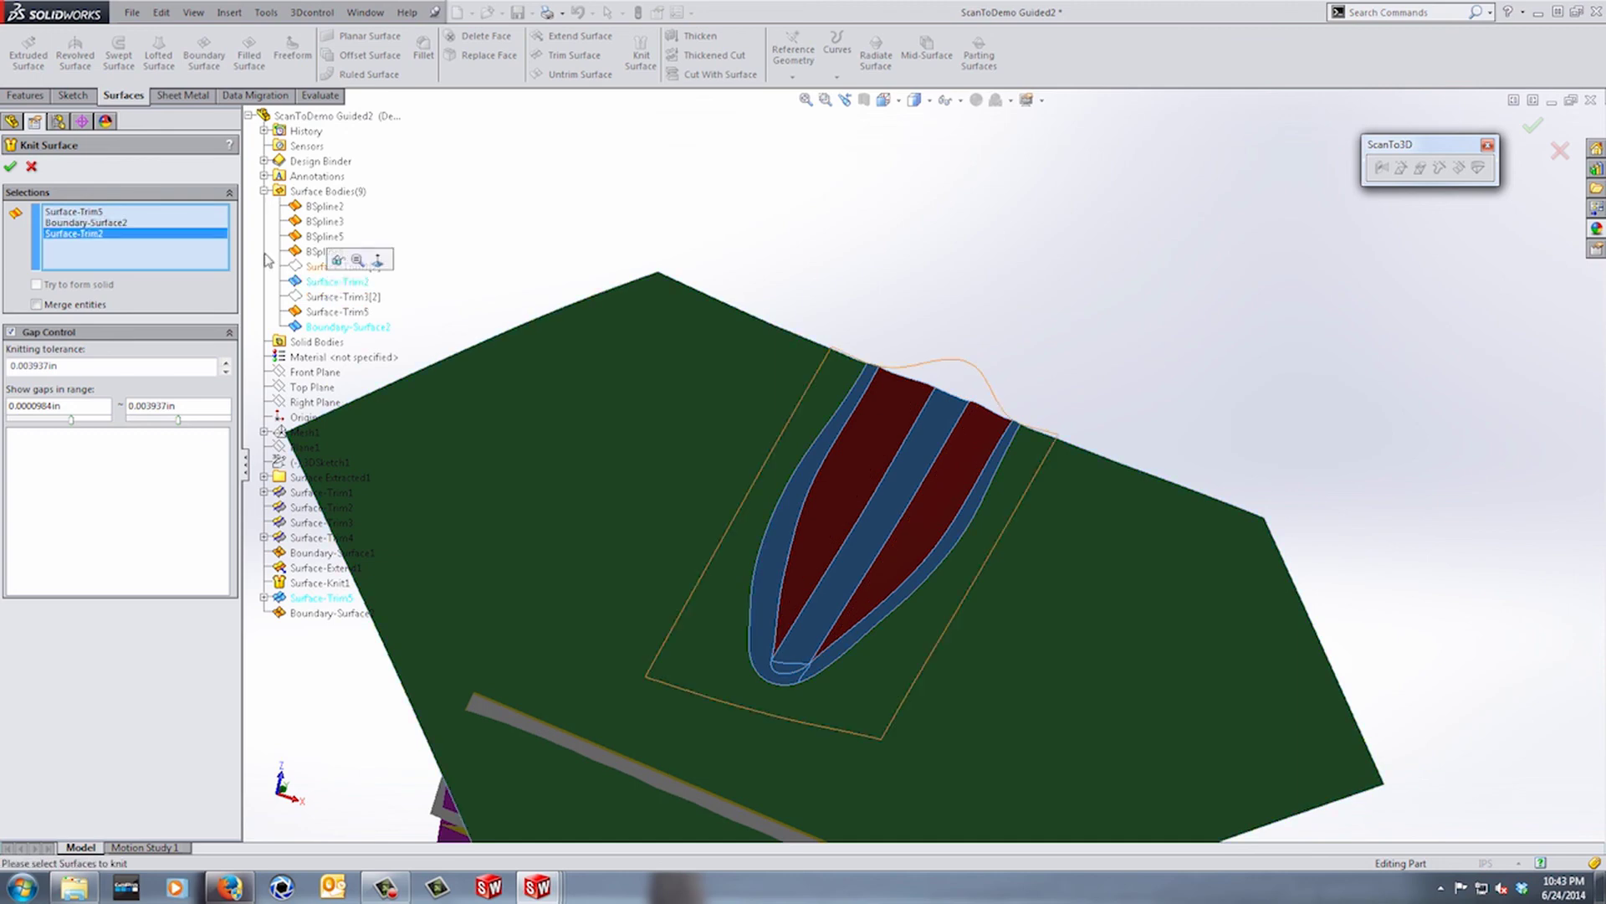
pyautogui.click(11, 168)
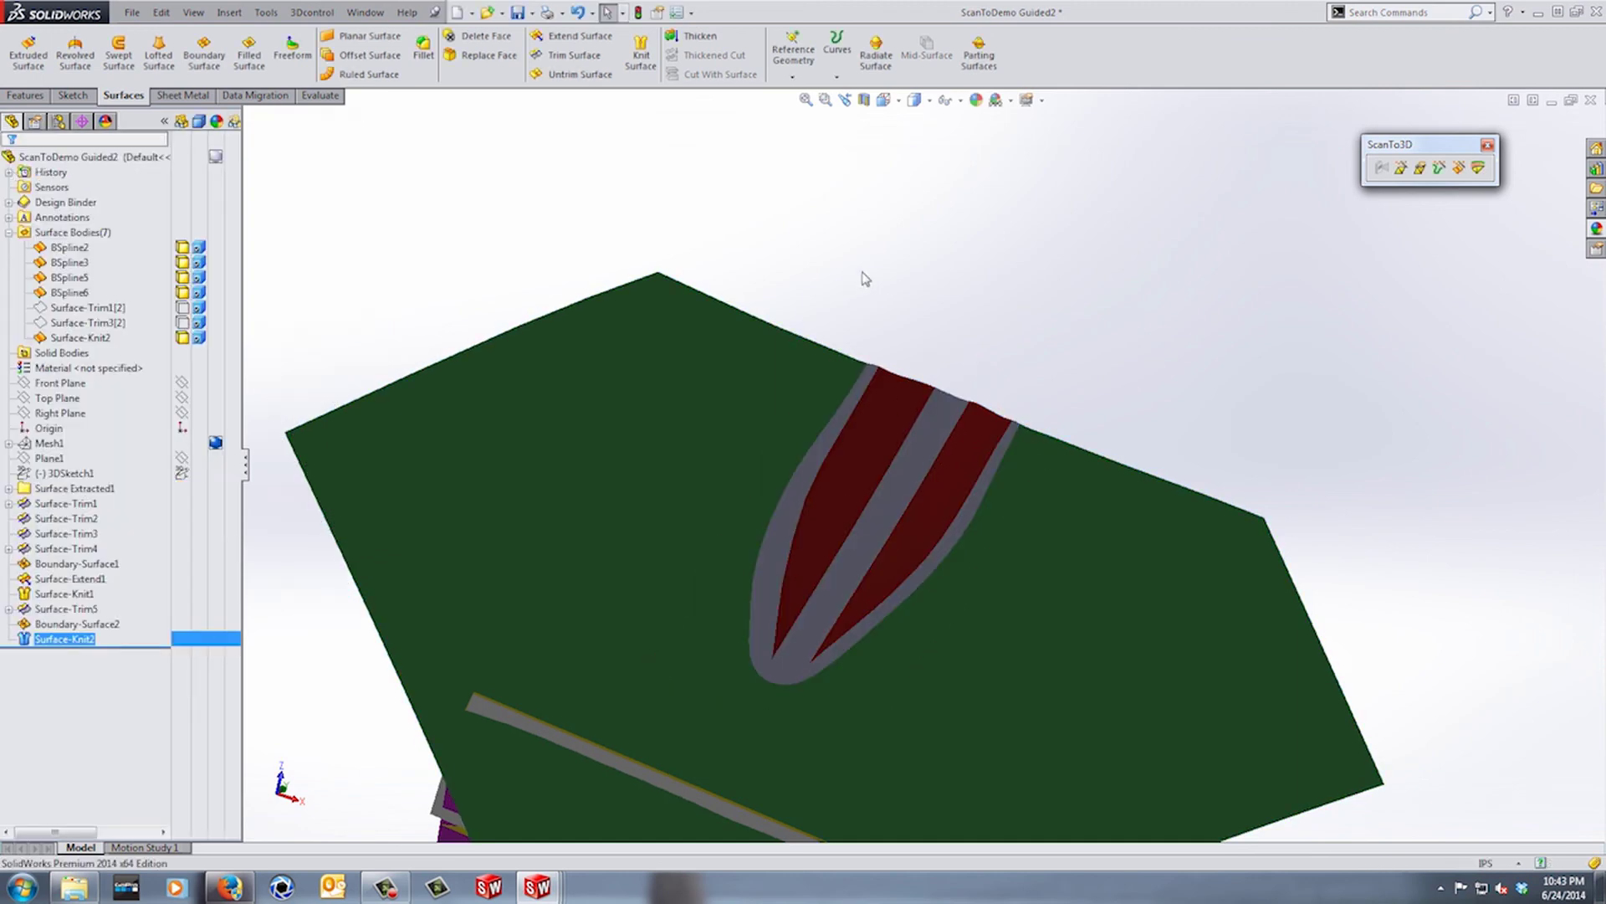
# - Turn on RealView Graphics and inspect the shading of the knitted scoop and its blend from several angles
pyautogui.moveTo(860, 272); pyautogui.dragTo(965, 296, button='middle')
pyautogui.click(1026, 100)
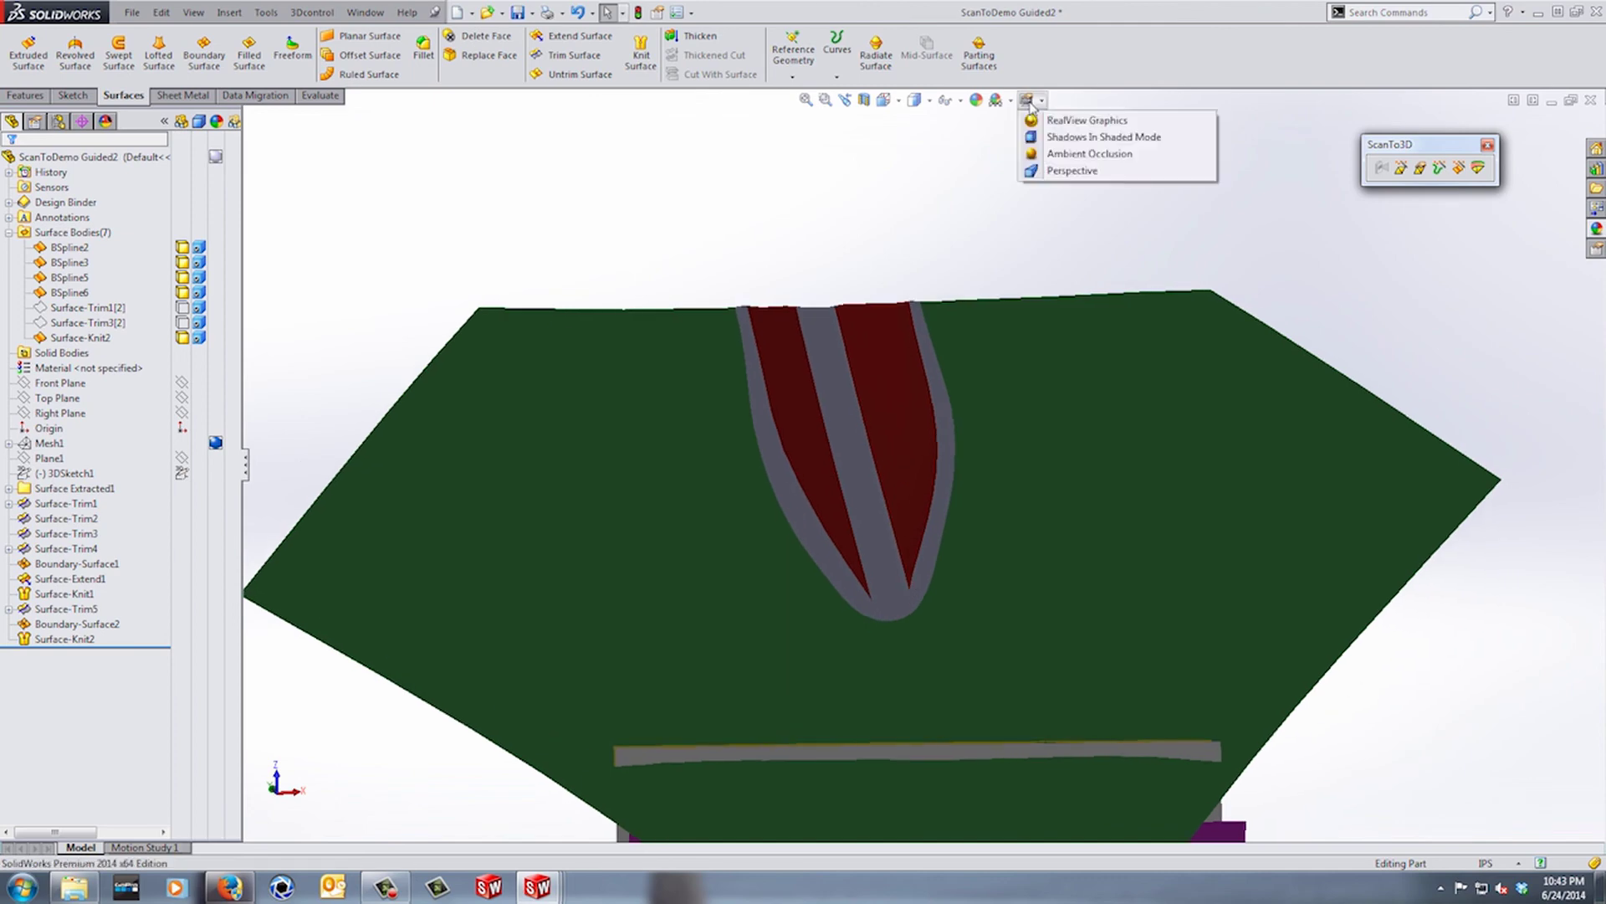
pyautogui.click(1032, 120)
pyautogui.press('Left')
pyautogui.press('Left')
pyautogui.press('Left')
pyautogui.press('Left')
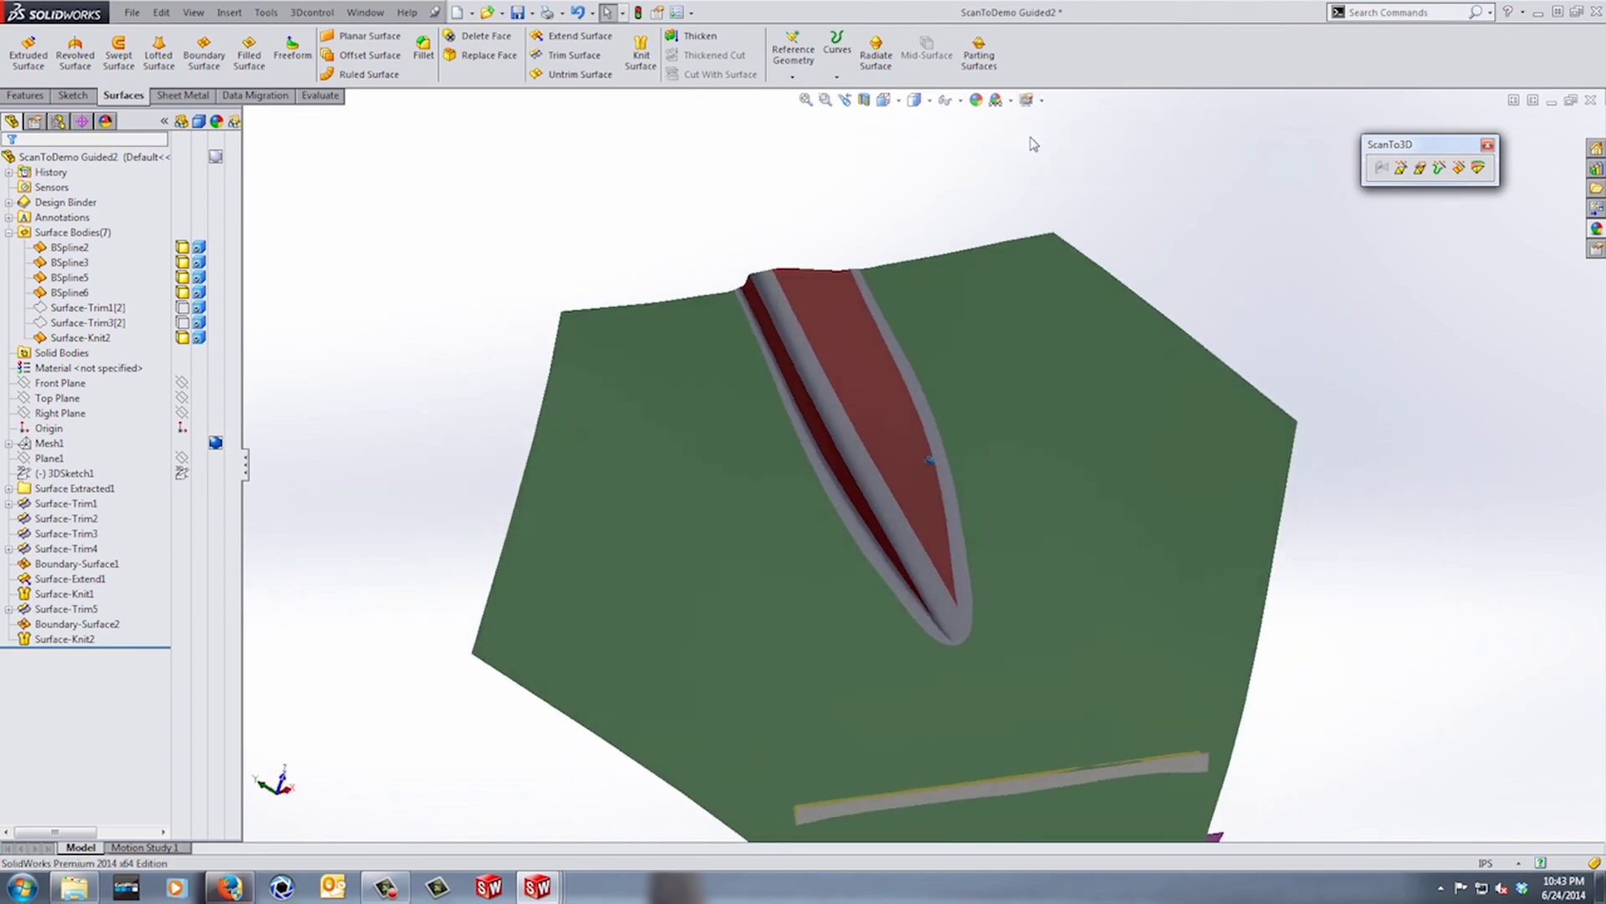
pyautogui.press('Left')
pyautogui.press('Left')
pyautogui.press('Left')
pyautogui.press('Left')
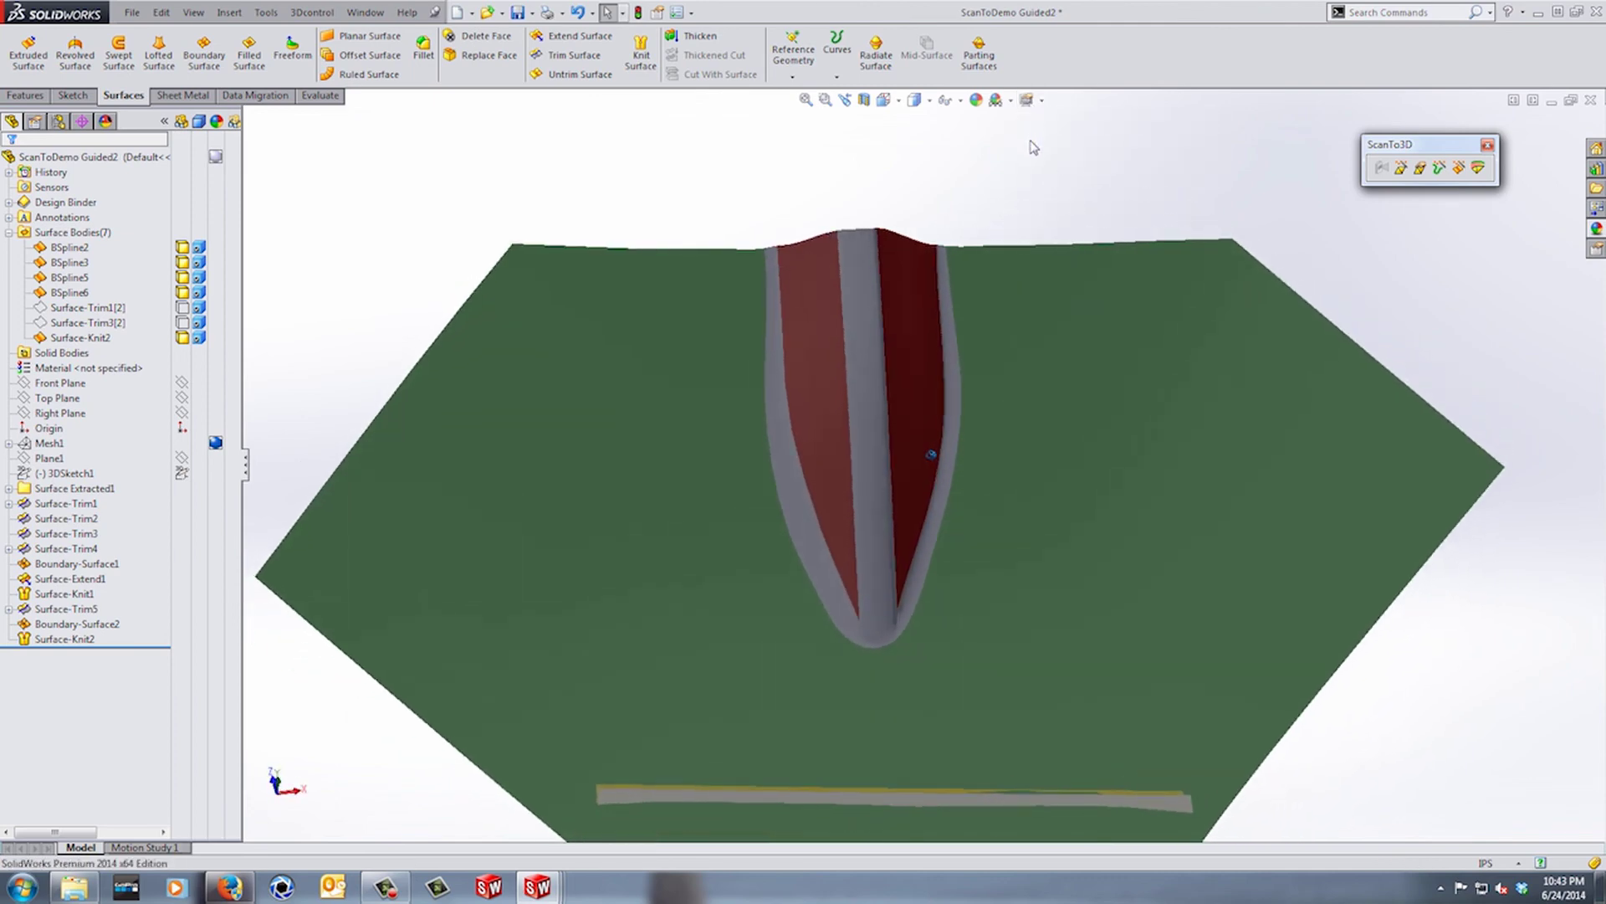
# - Examine the rounded tip of the scoop up close, checking the seam between the scoop faces and the boundary surface
pyautogui.scroll(-6, 939, 599)
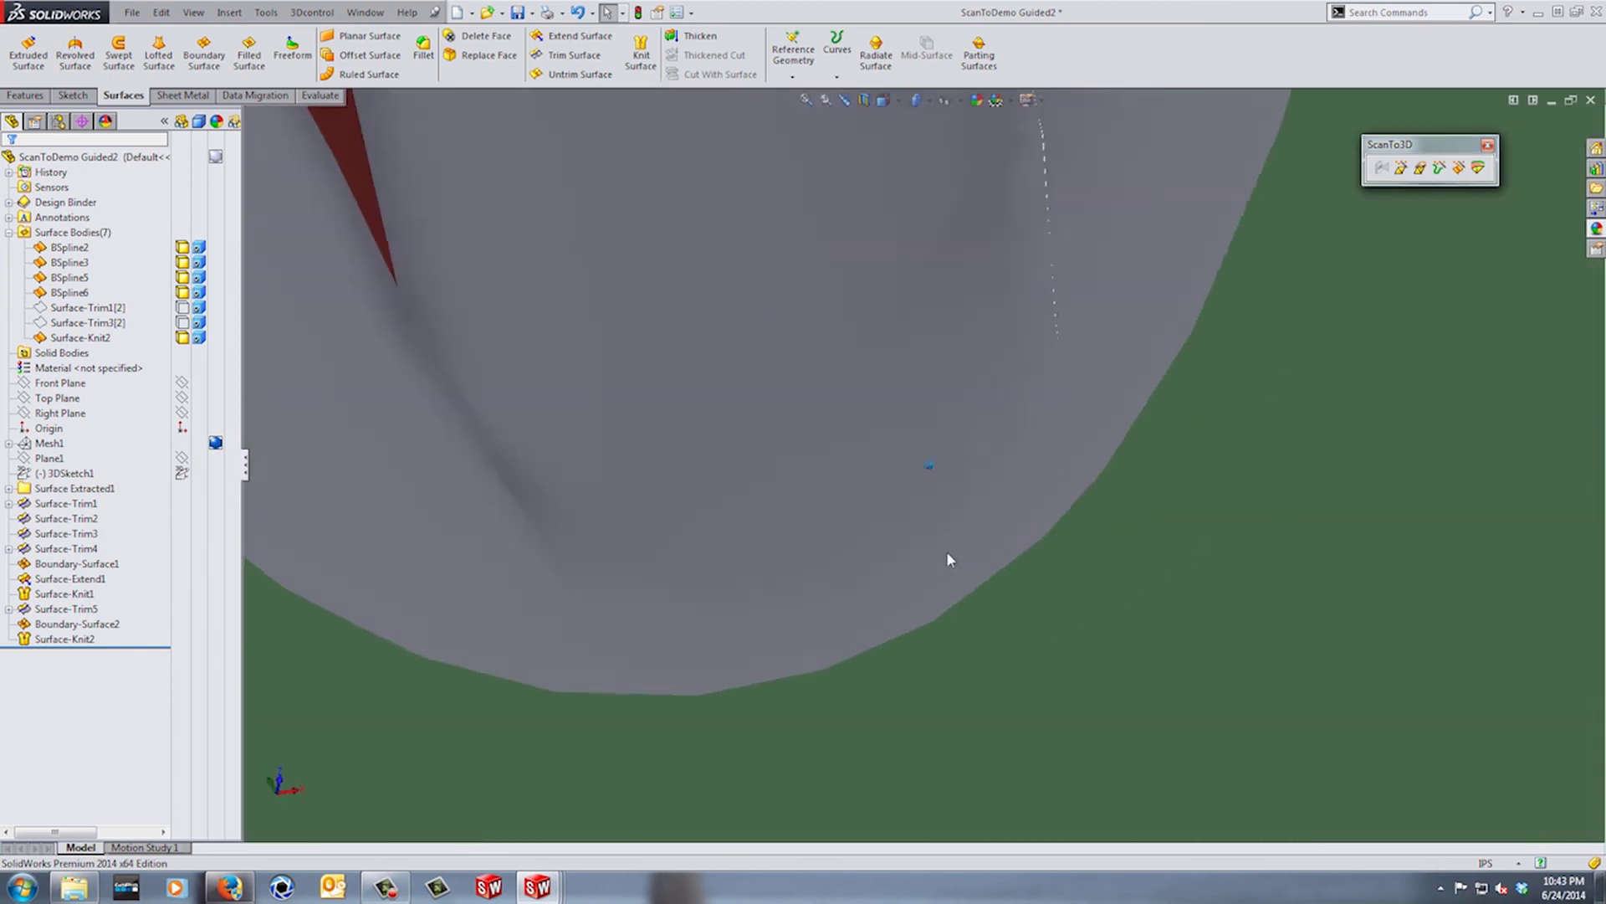
pyautogui.hotkey('alt', 'Left')
pyautogui.hotkey('alt', 'Left')
pyautogui.hotkey('alt', 'Left')
pyautogui.hotkey('alt', 'Left')
pyautogui.scroll(3, 949, 553)
pyautogui.press('Up')
pyautogui.press('Up')
pyautogui.press('Up')
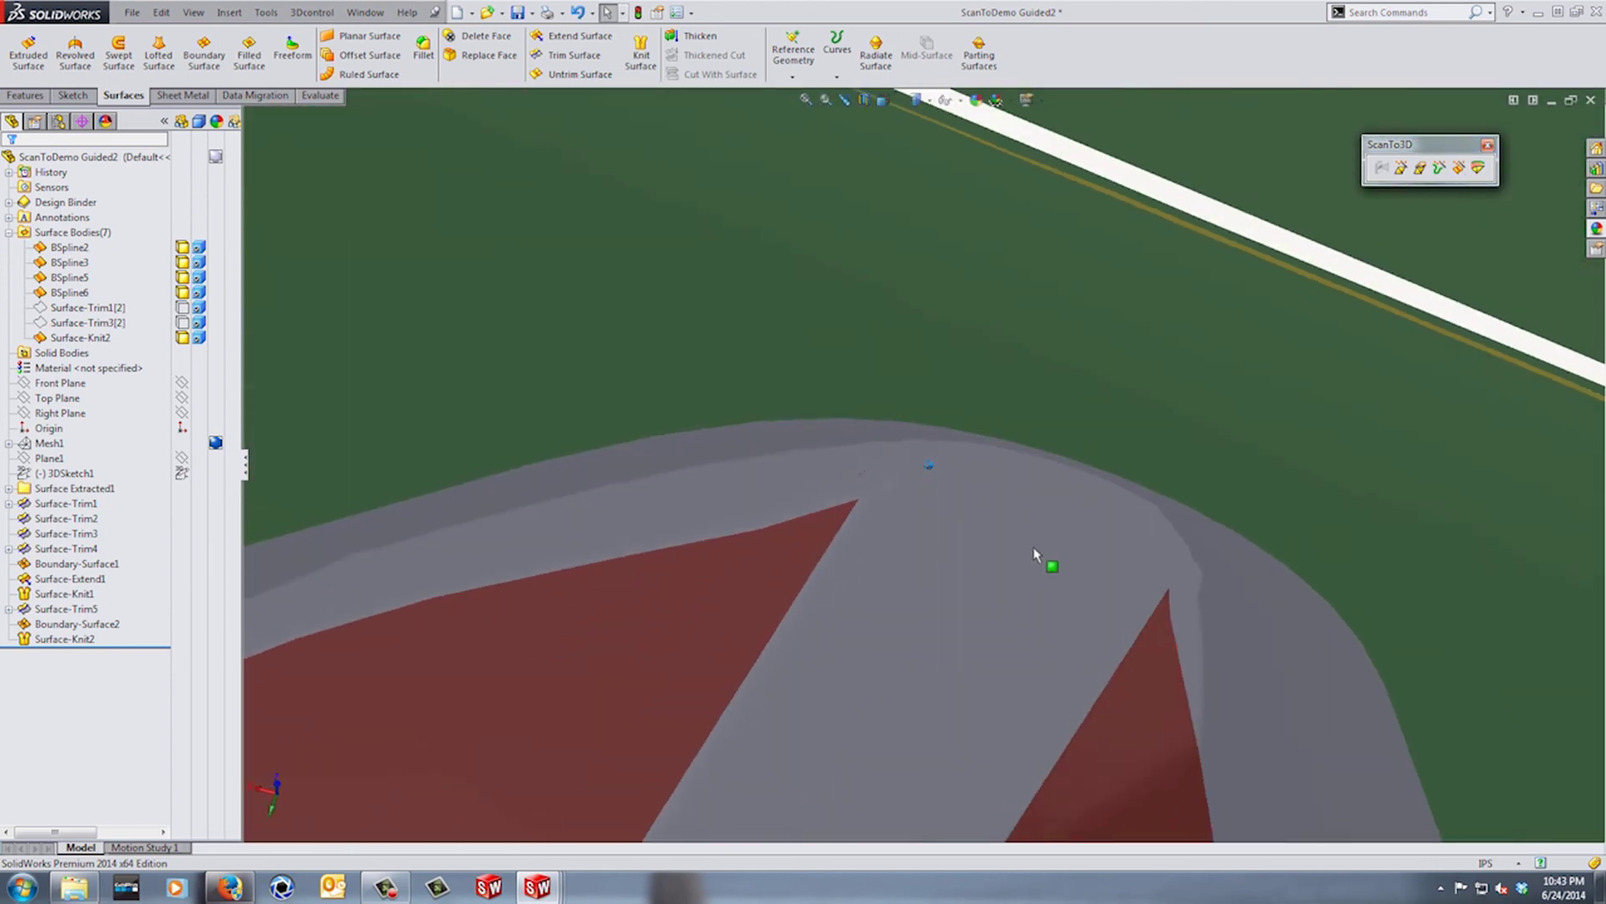
pyautogui.hotkey('alt', 'Right')
pyautogui.hotkey('alt', 'Right')
pyautogui.hotkey('alt', 'Right')
pyautogui.hotkey('alt', 'Right')
pyautogui.hotkey('alt', 'Right')
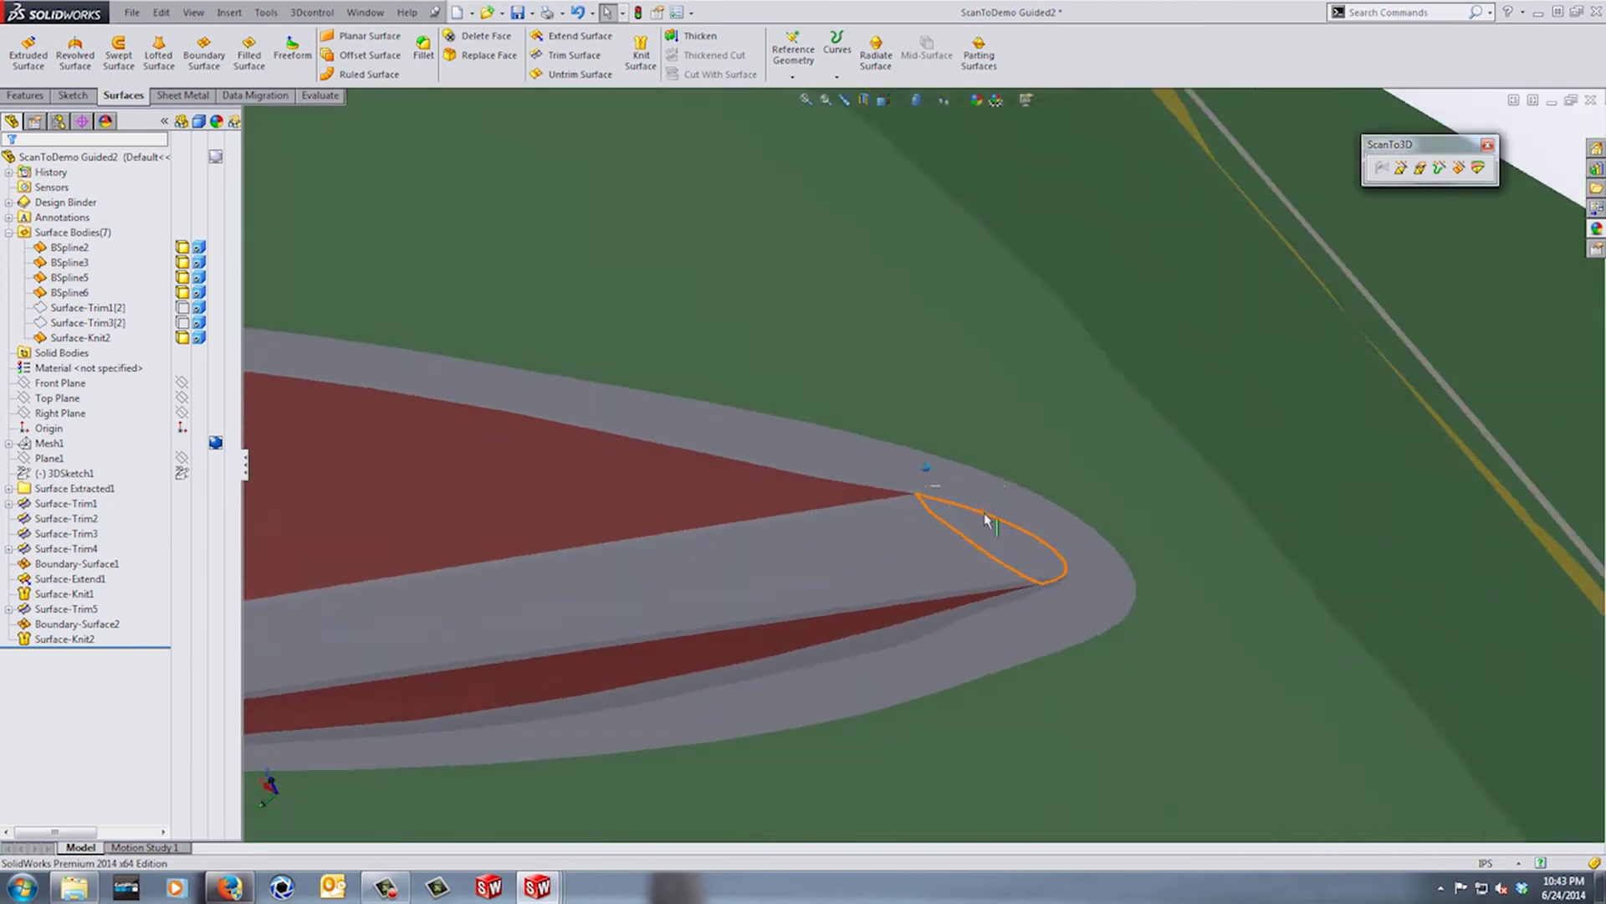
pyautogui.scroll(-6, 949, 508)
pyautogui.press('Left')
pyautogui.press('Left')
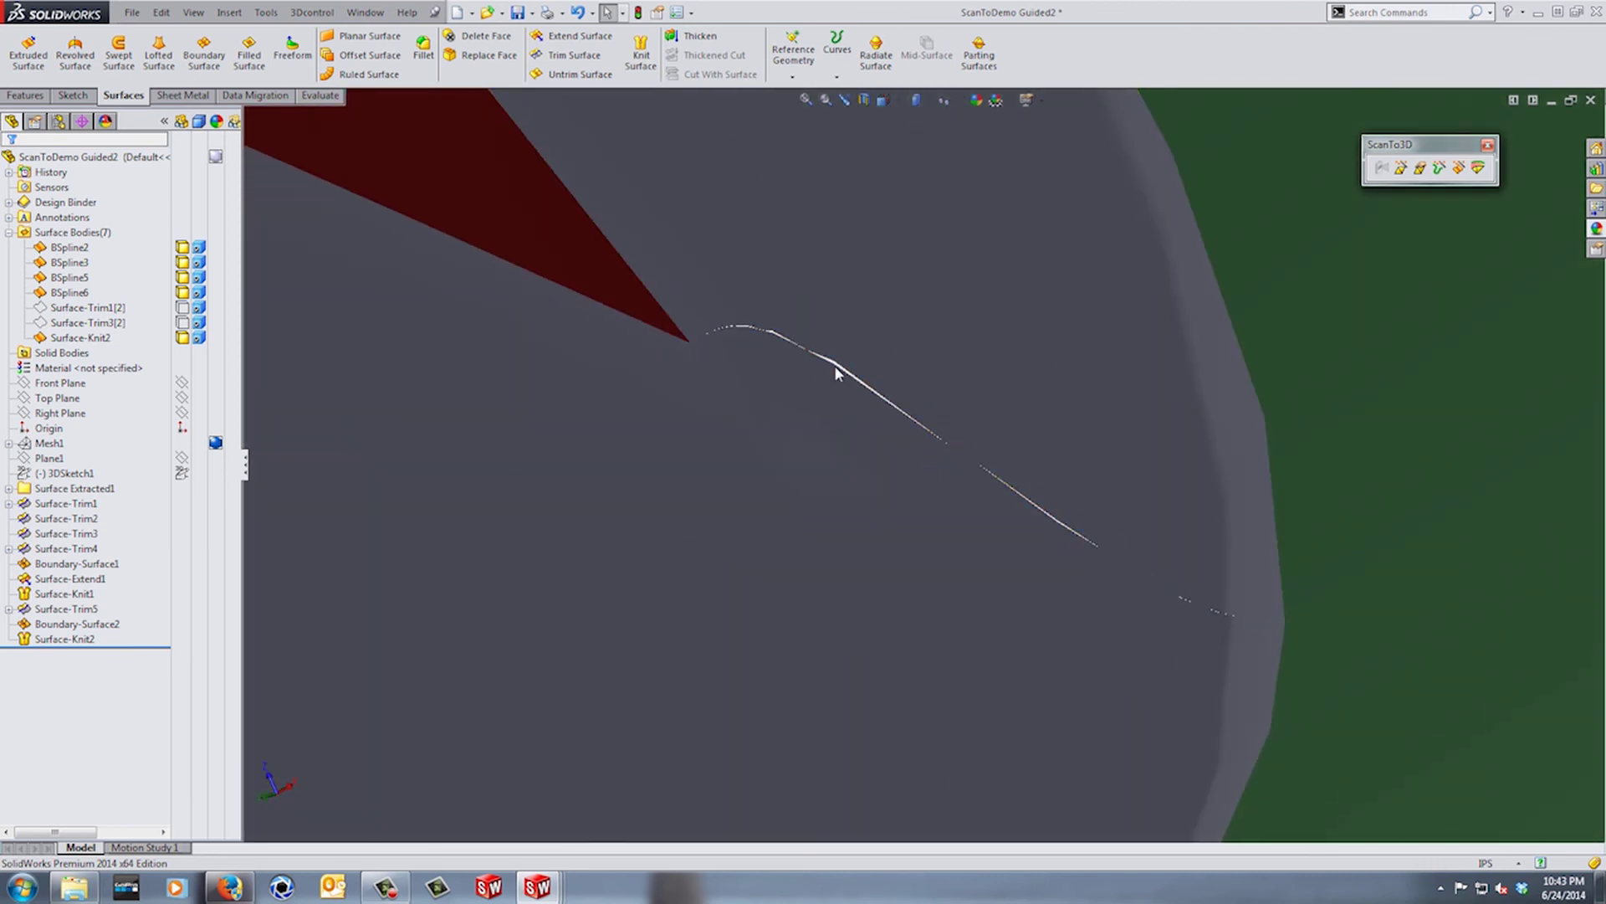
# - Inspect the seam beside the pointed end of the red face and the blend's transition into the surrounding green surface
pyautogui.scroll(9, 914, 424)
pyautogui.hotkey('alt', 'Right')
pyautogui.hotkey('alt', 'Right')
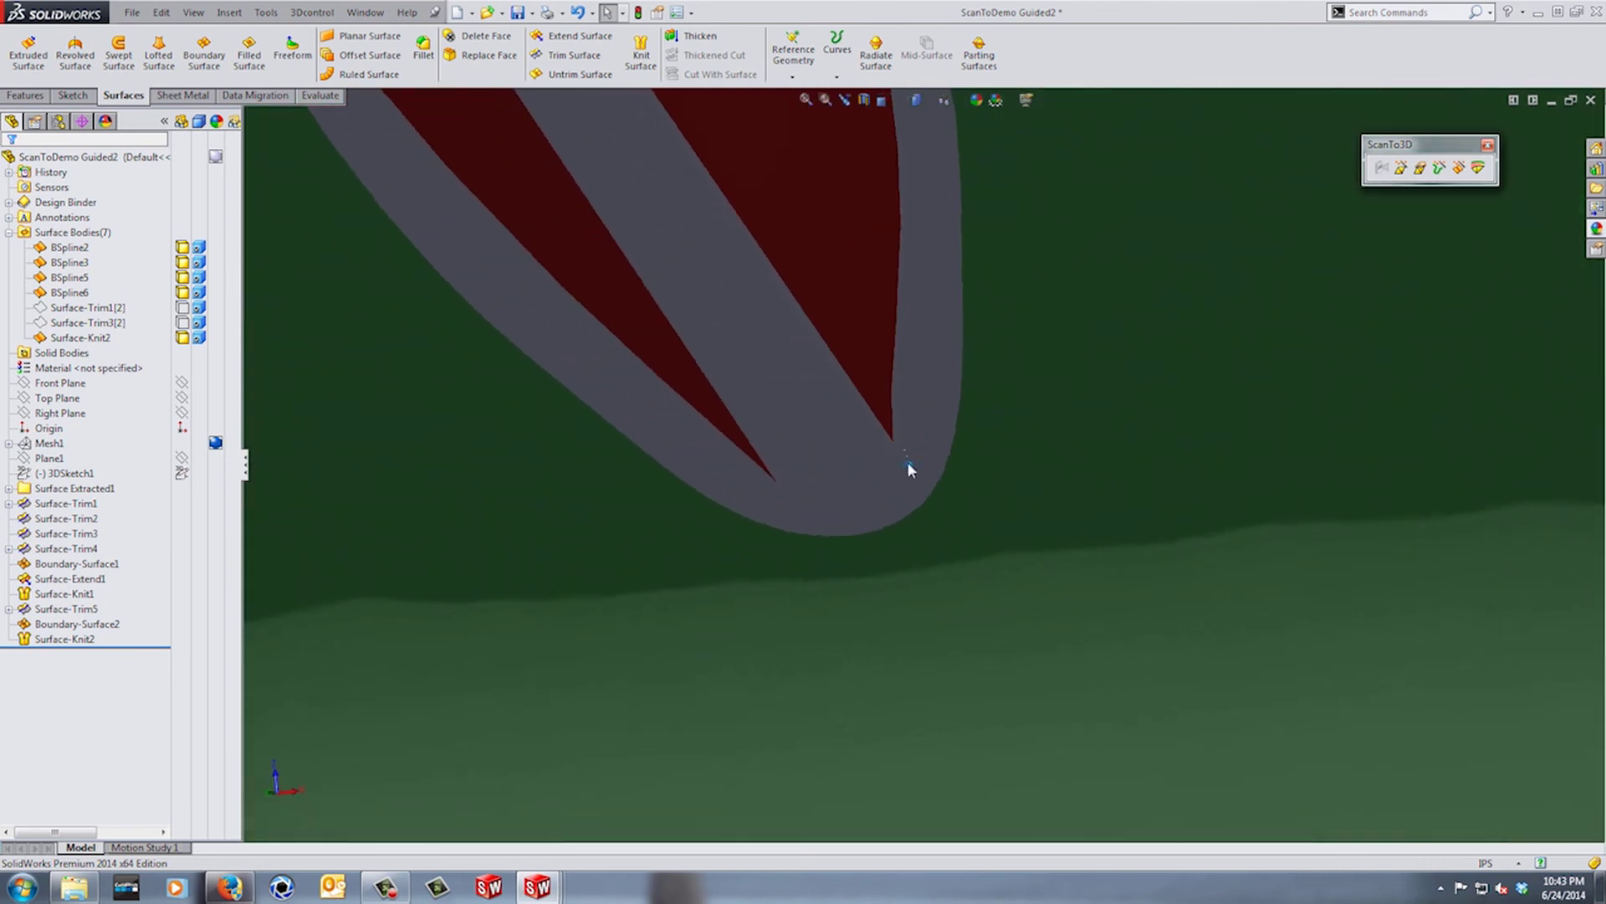
pyautogui.scroll(-4, 909, 469)
pyautogui.press('Down')
pyautogui.press('Down')
pyautogui.press('Down')
pyautogui.press('Down')
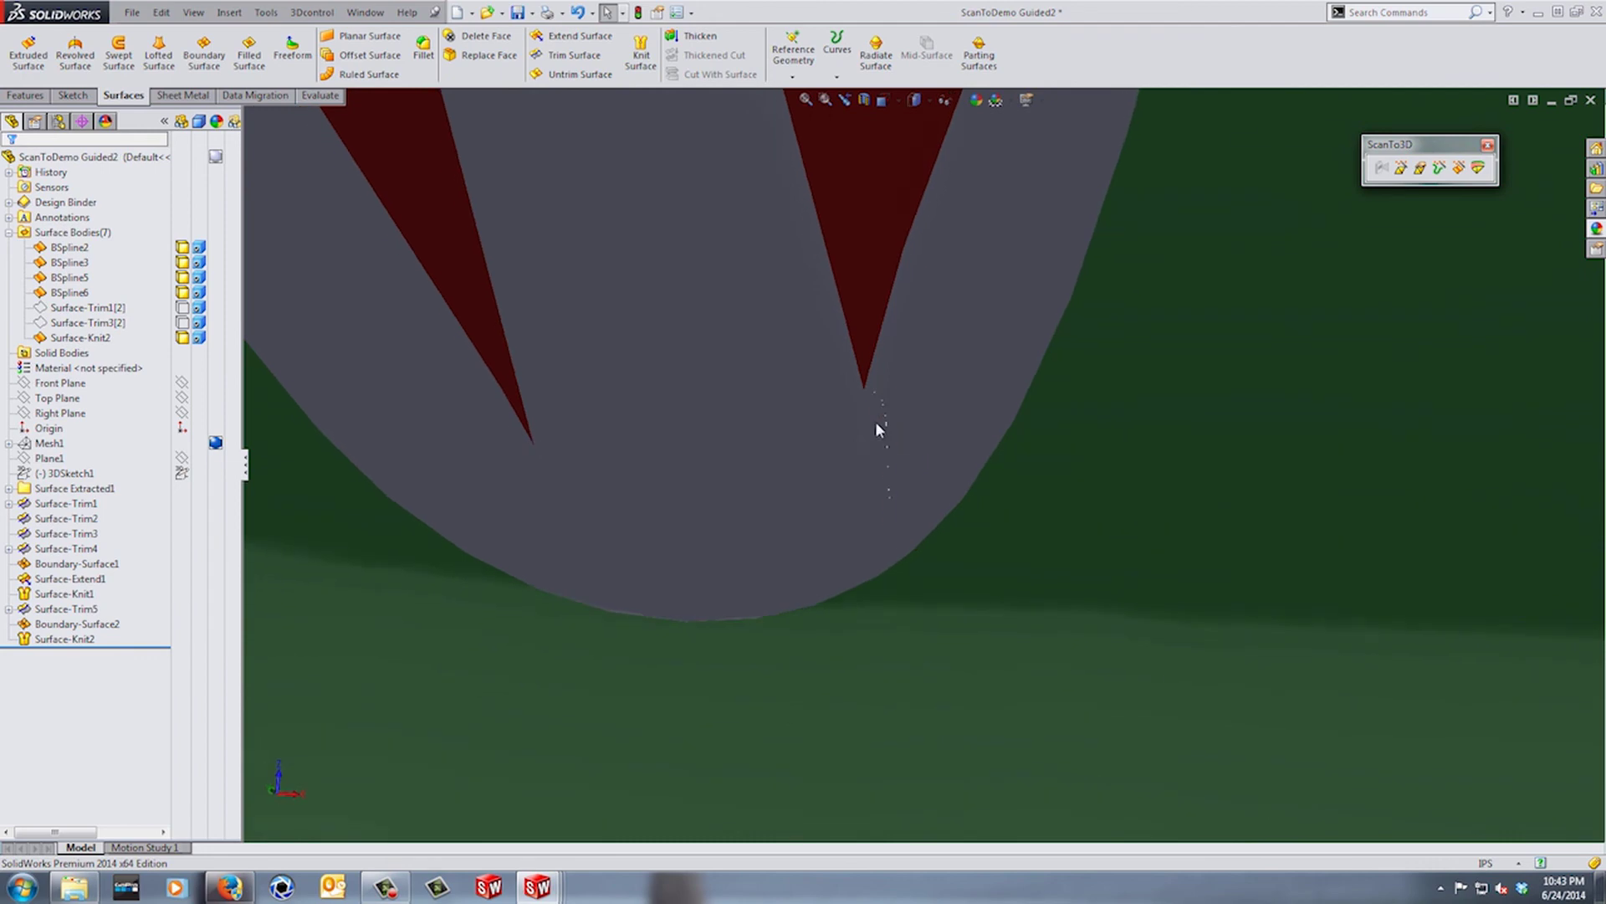
pyautogui.press('Down')
pyautogui.press('Down')
pyautogui.press('Down')
pyautogui.press('Down')
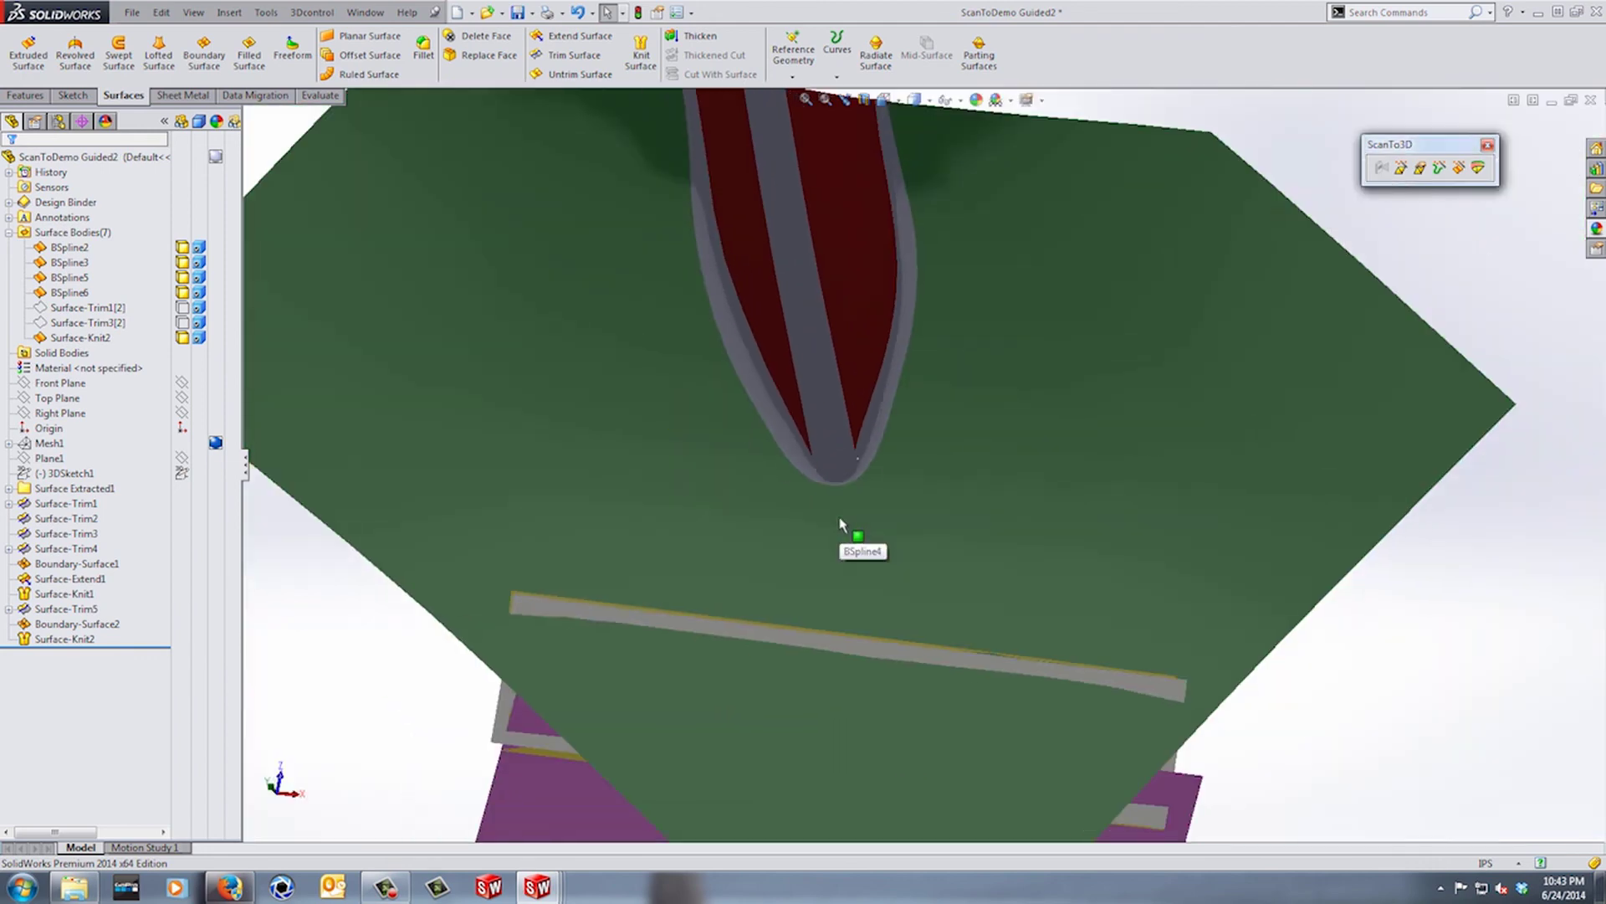
pyautogui.press('Down')
pyautogui.press('Down')
pyautogui.press('Down')
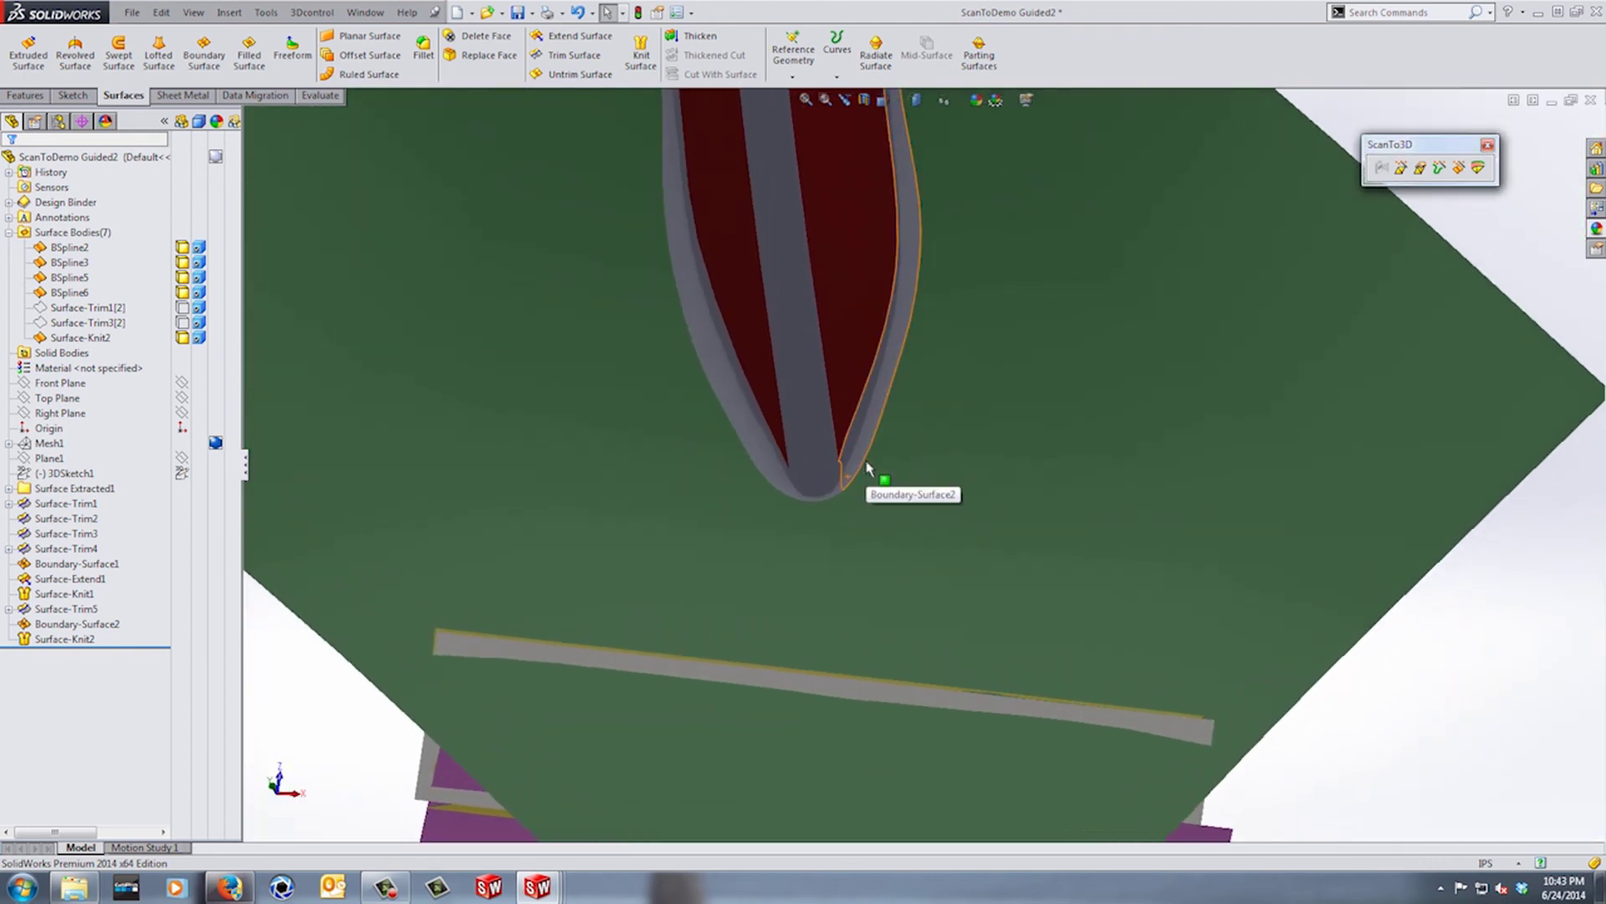
pyautogui.press('Down')
pyautogui.press('Down')
pyautogui.press('Down')
pyautogui.press('Down')
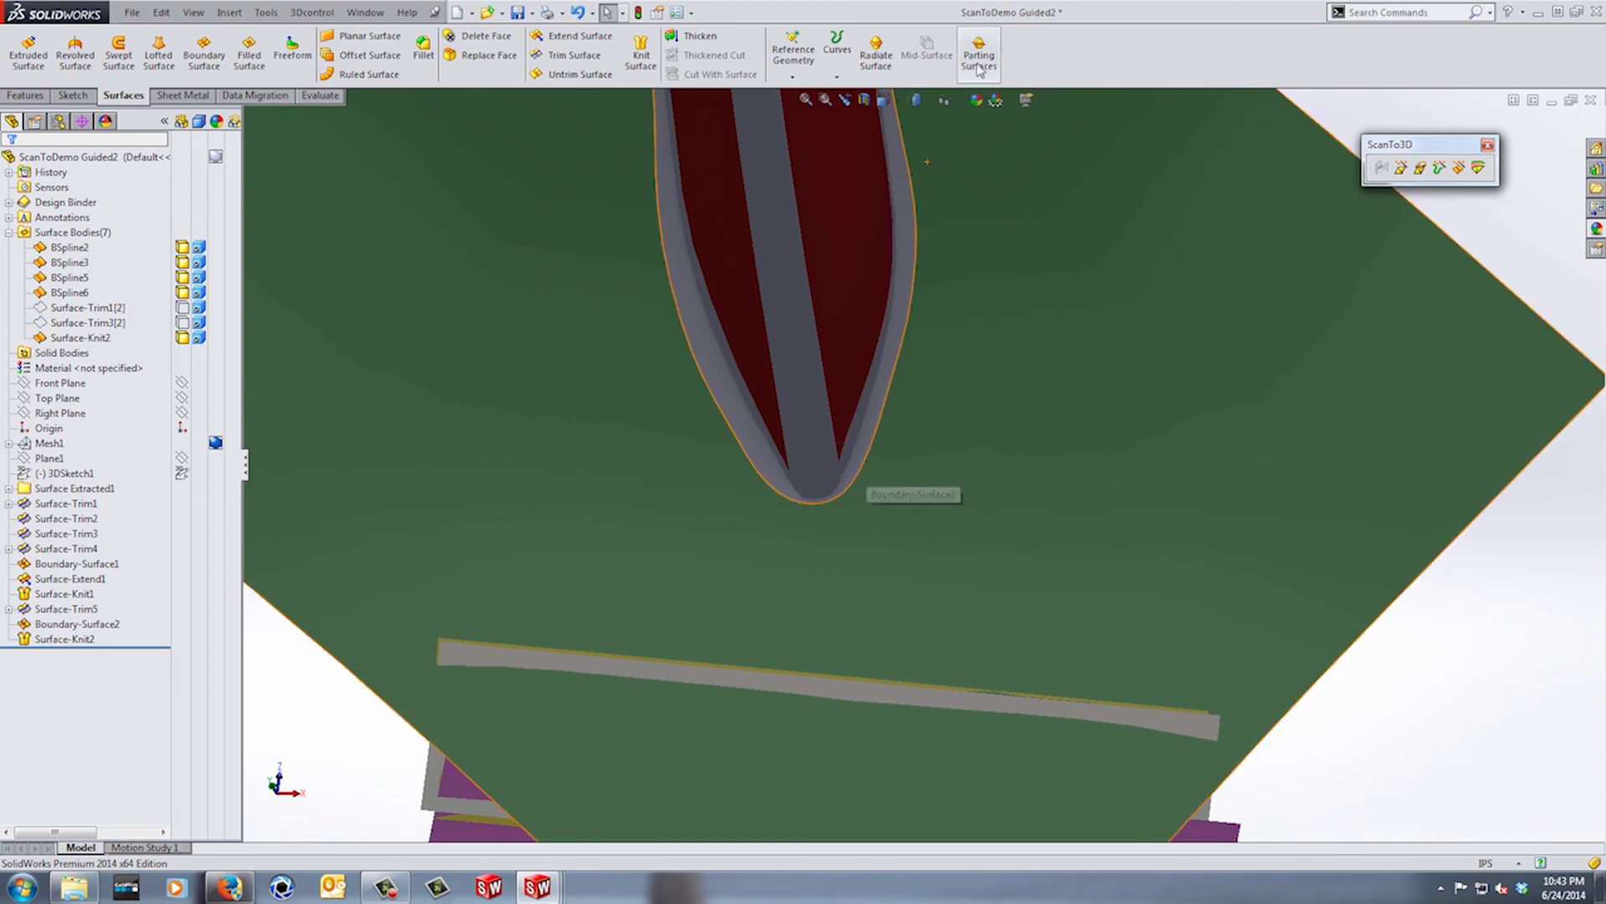
# - Turn off RealView Graphics and review the whole surface model
pyautogui.click(1035, 100)
pyautogui.click(1048, 122)
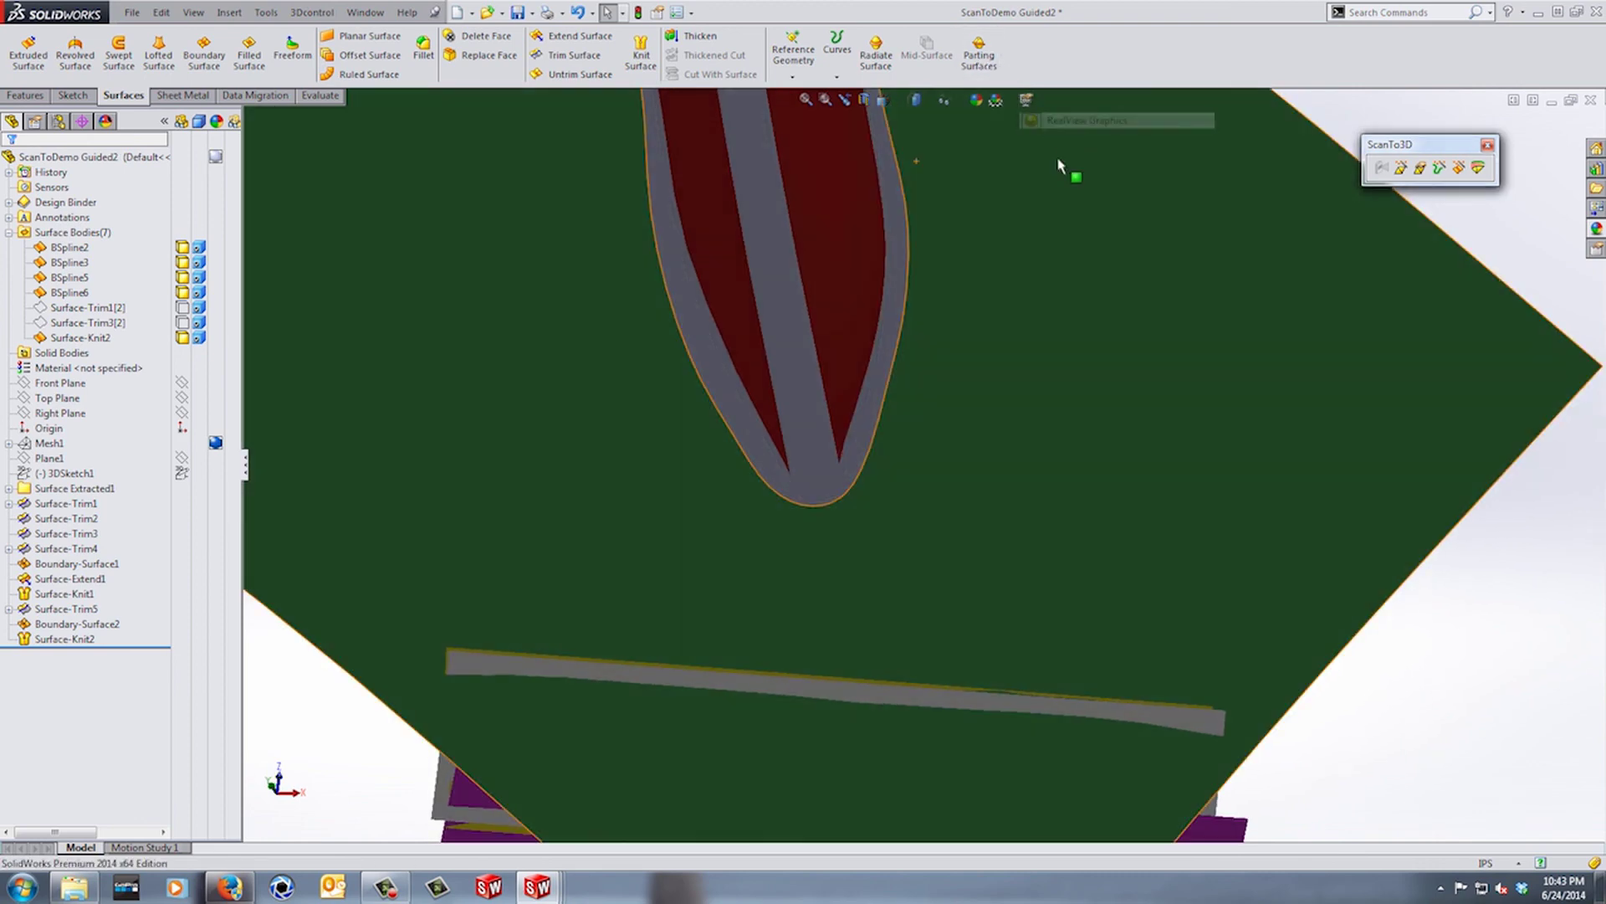
pyautogui.scroll(9, 1012, 335)
pyautogui.scroll(-4, 885, 483)
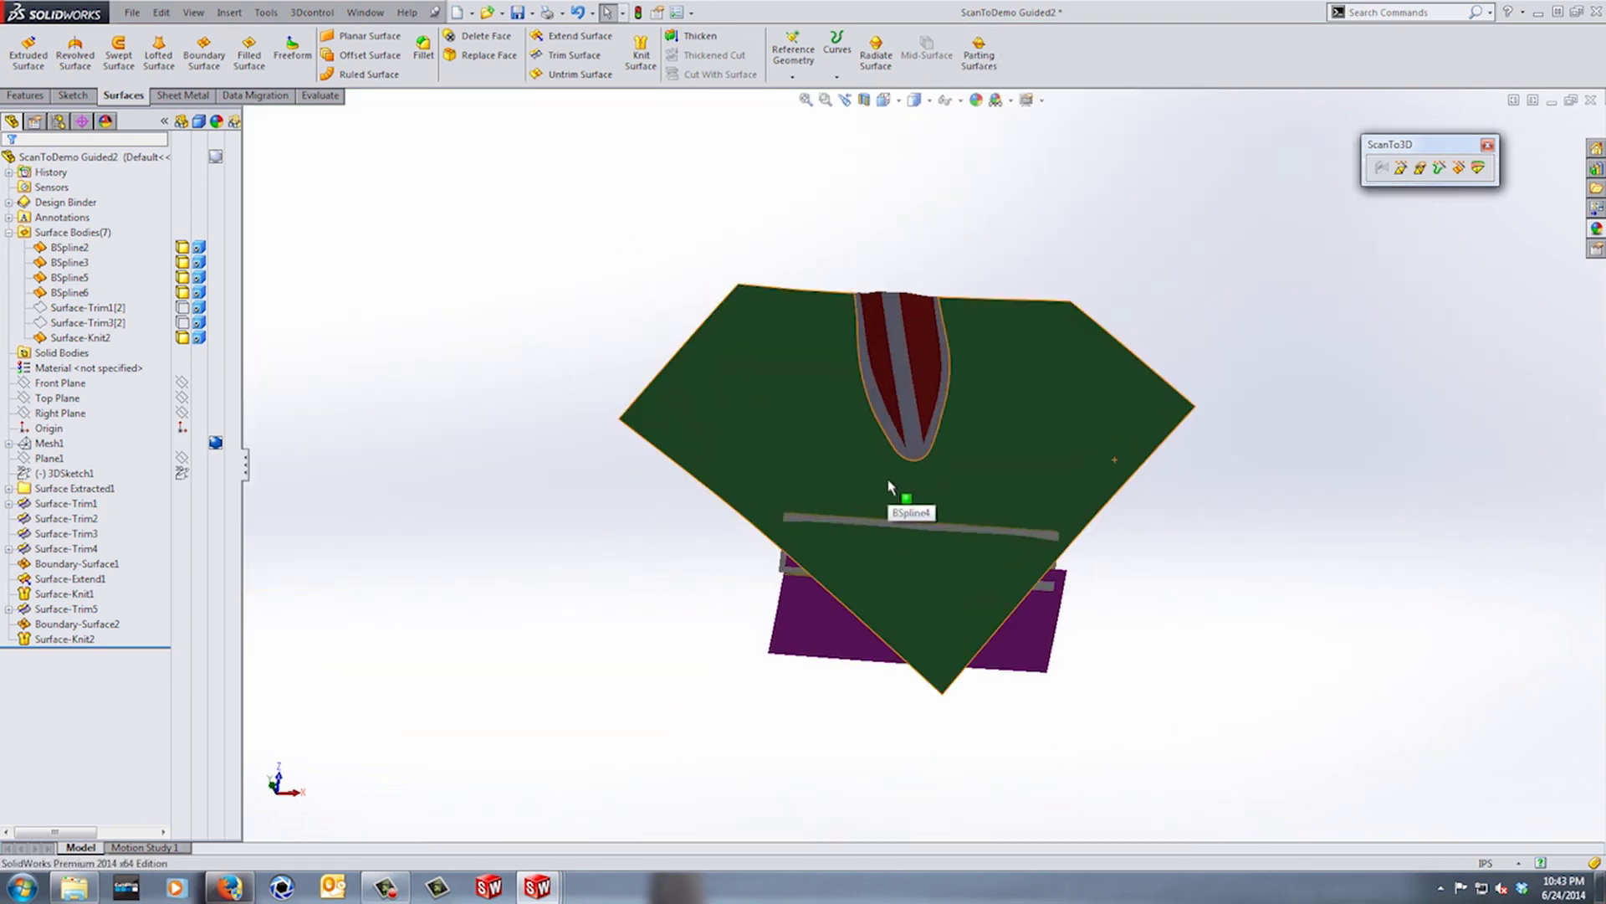
pyautogui.scroll(-1, 963, 402)
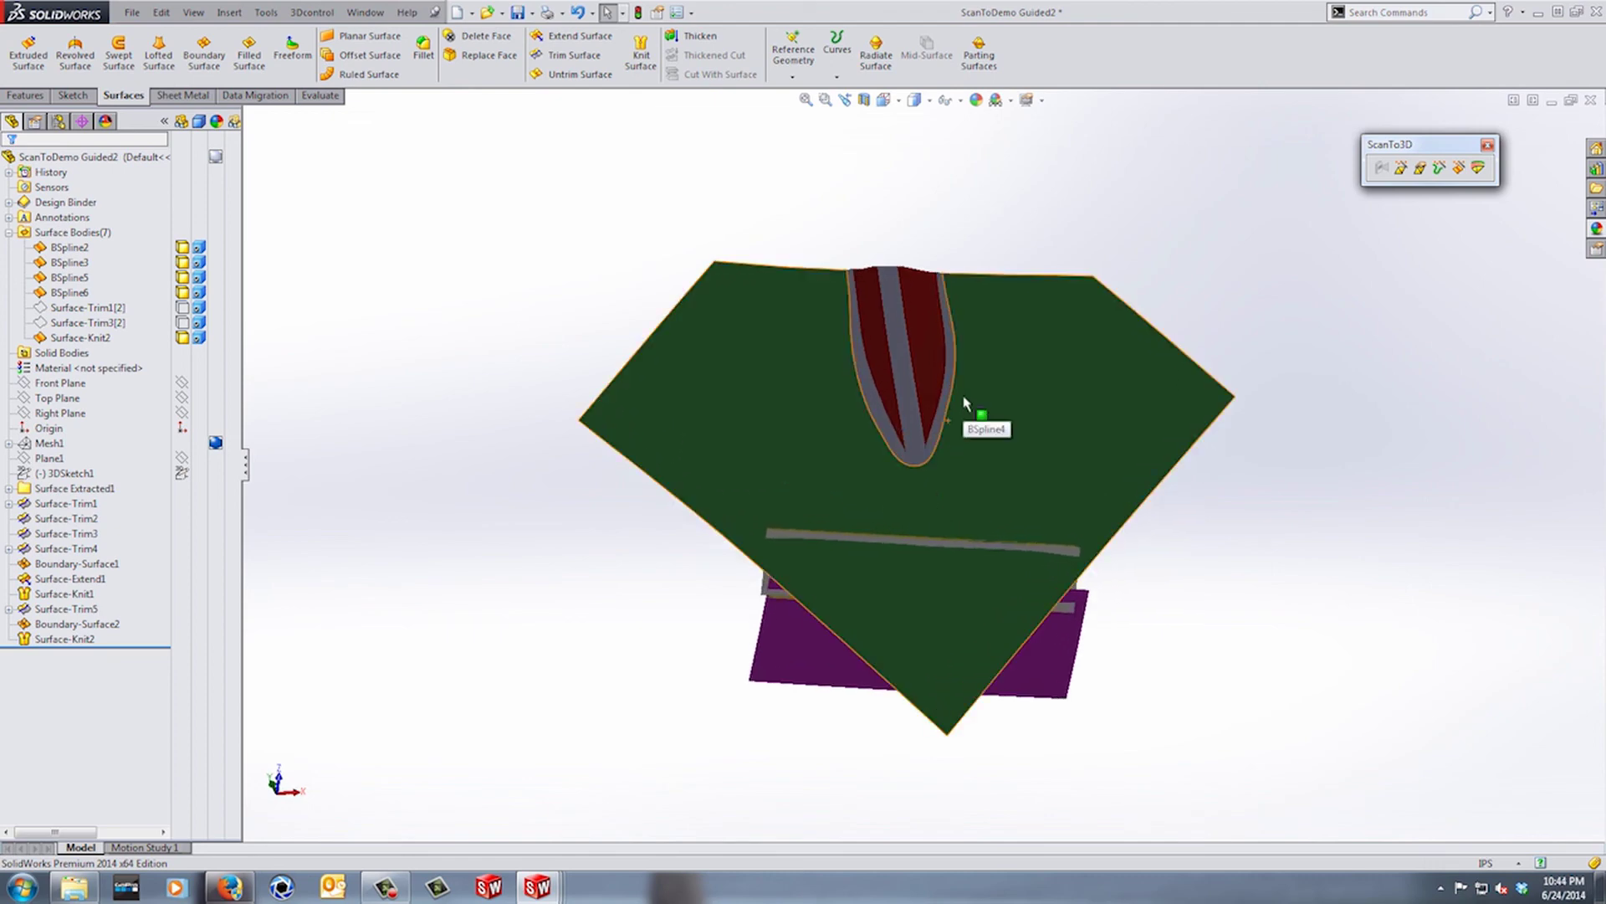
pyautogui.scroll(-3, 970, 393)
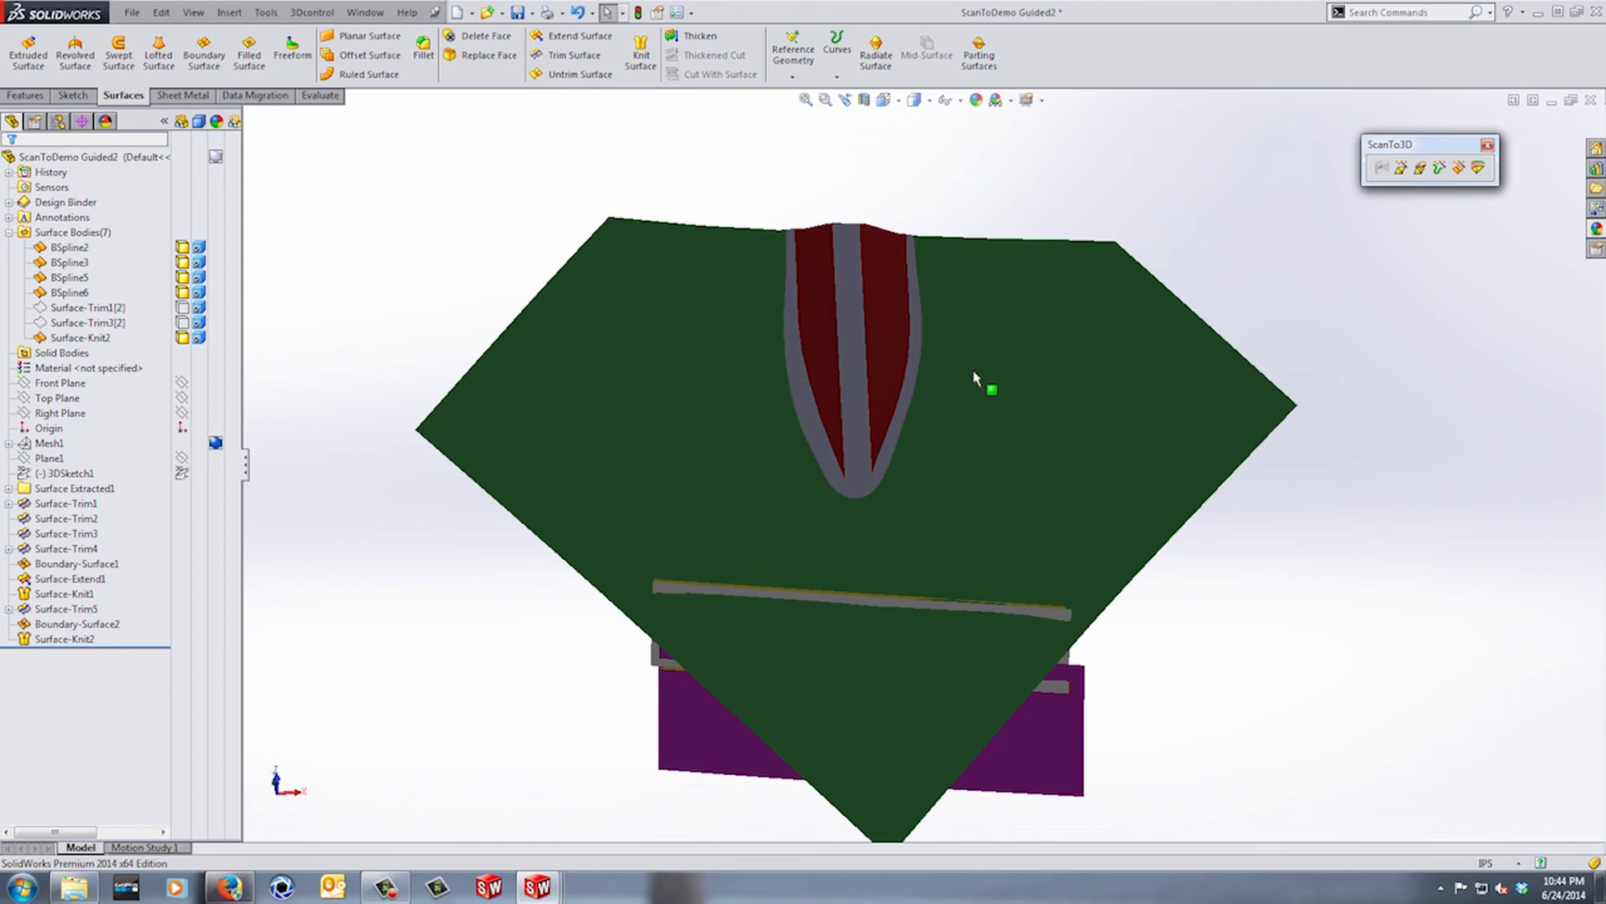